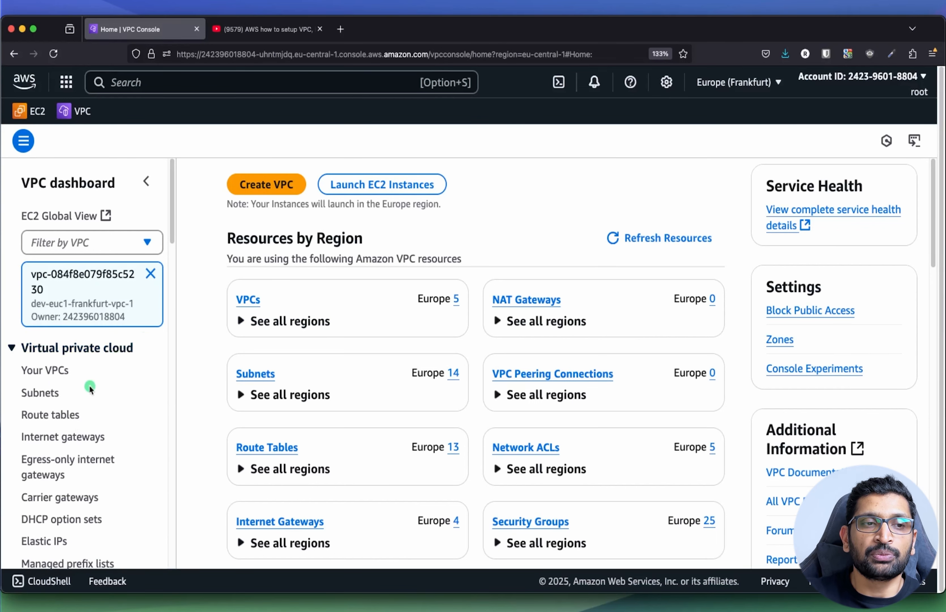
- Review the VPC dev-euc1-frankfurt-vpc-1 with its IPv4 CIDR, subnets, route tables and internet gateway in the Frankfurt region
{"action": "left_click", "coordinate": [48, 368]}
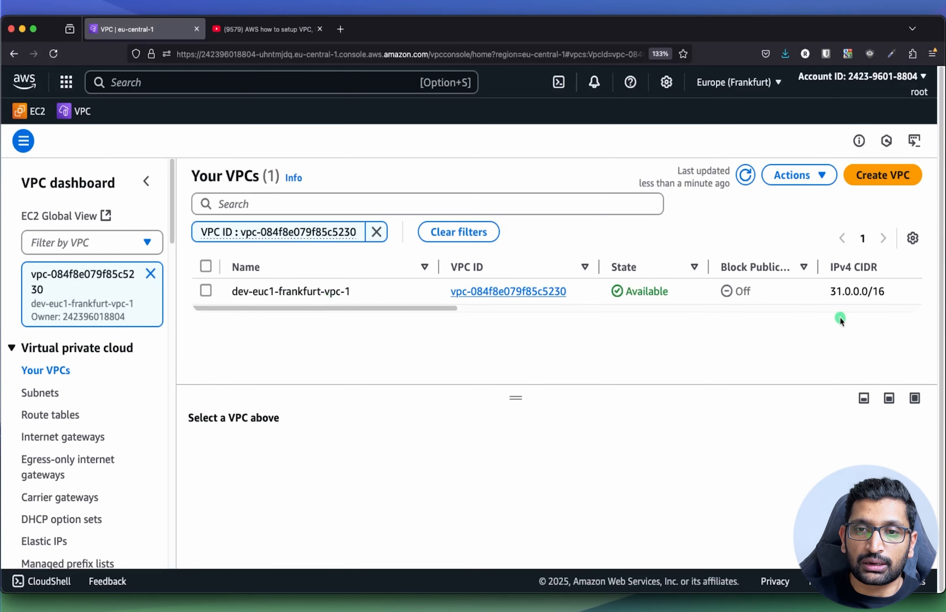
{"action": "left_click_drag", "start_coordinate": [830, 291], "coordinate": [887, 294]}
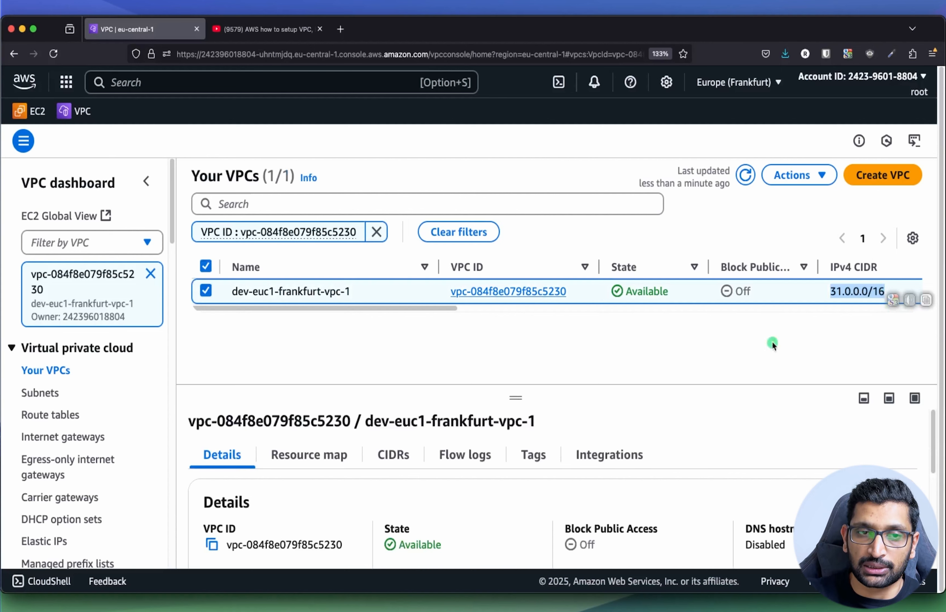
{"action": "left_click", "coordinate": [40, 392]}
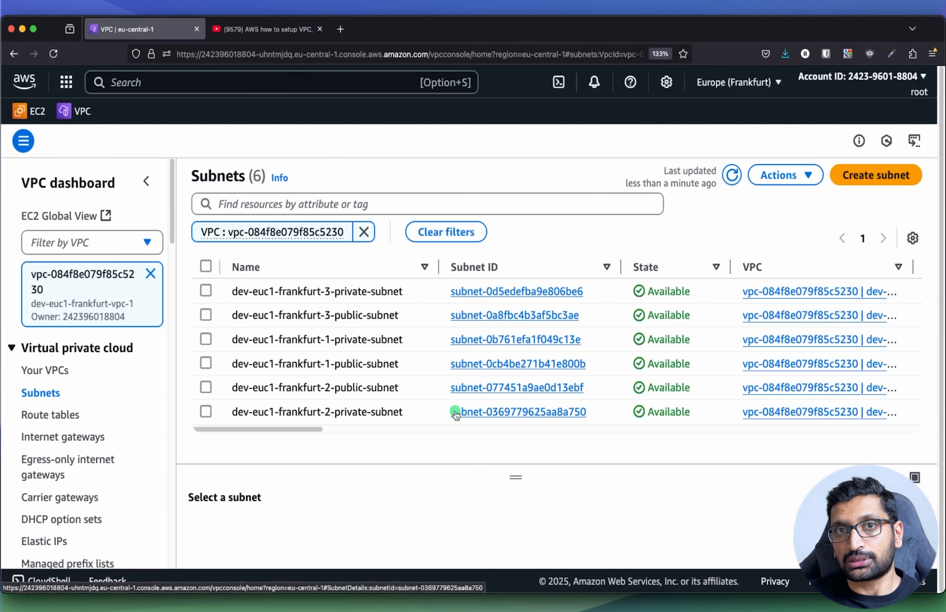
{"action": "left_click", "coordinate": [56, 414]}
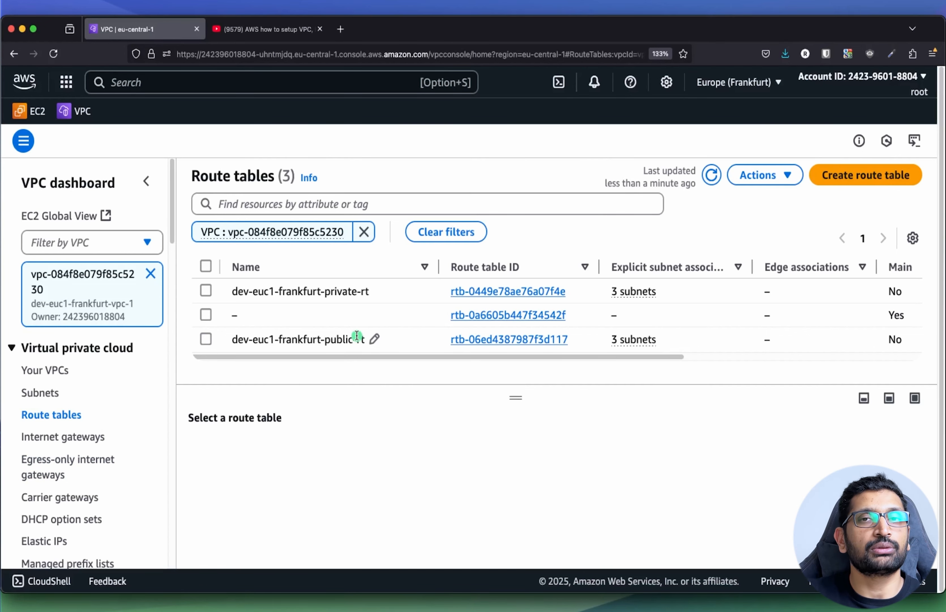
{"action": "left_click", "coordinate": [72, 437]}
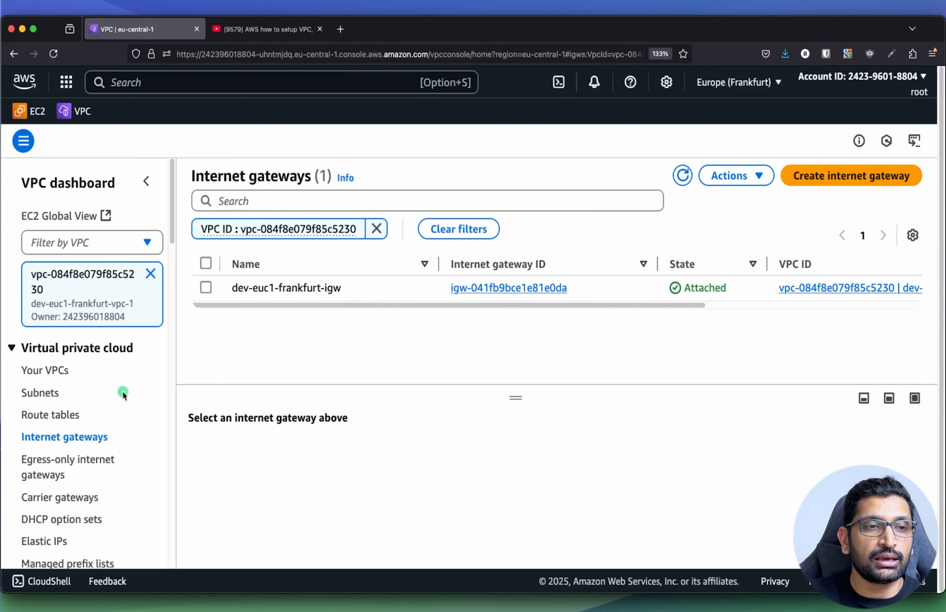
- Open the dev-euc1-frankfurt-public-rt route table and examine the internet gateway target of its 0.0.0.0/0 route
{"action": "left_click", "coordinate": [74, 416]}
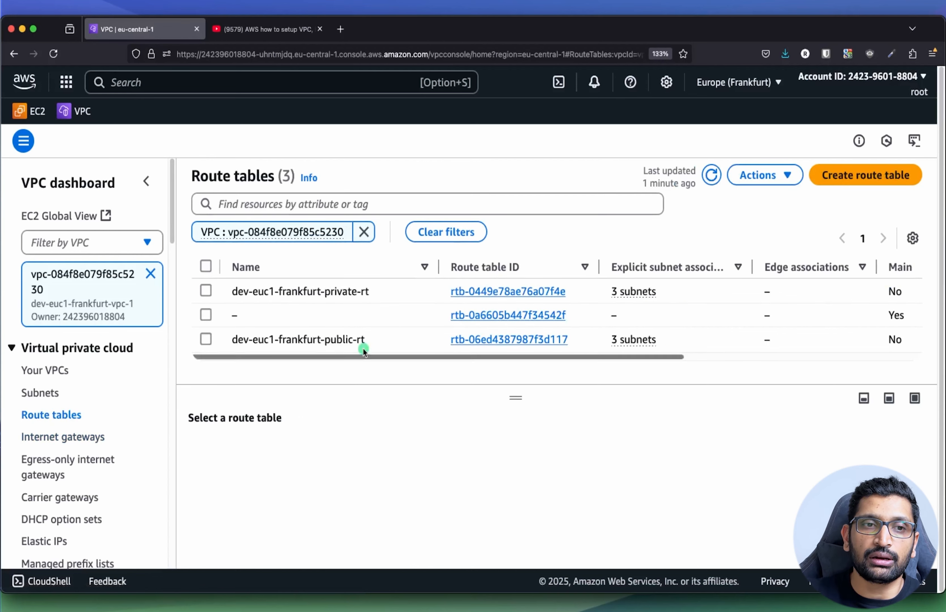
{"action": "left_click", "coordinate": [484, 340]}
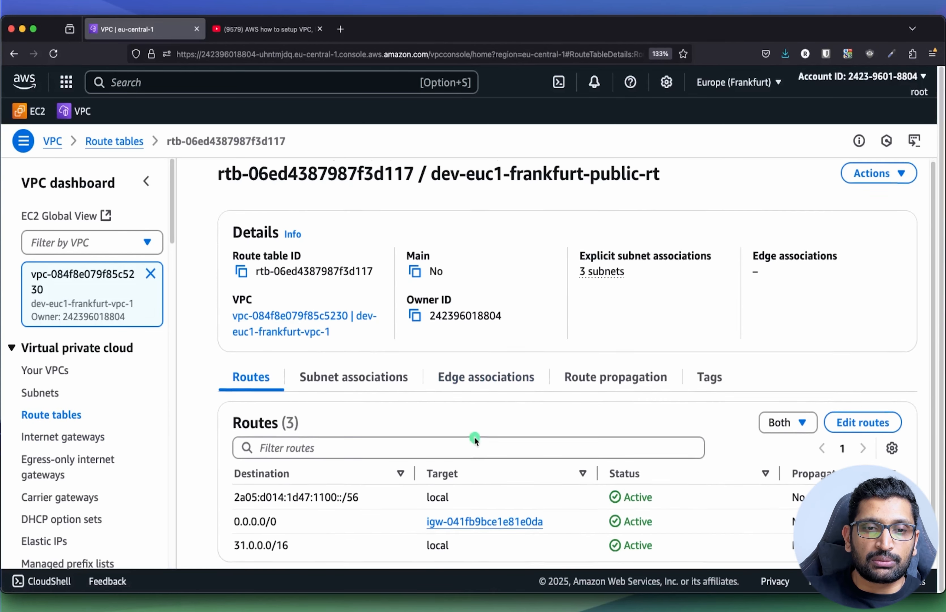
{"action": "scroll", "coordinate": [475, 437], "scroll_direction": "down", "scroll_amount": 2}
{"action": "left_click_drag", "start_coordinate": [554, 503], "coordinate": [426, 503]}
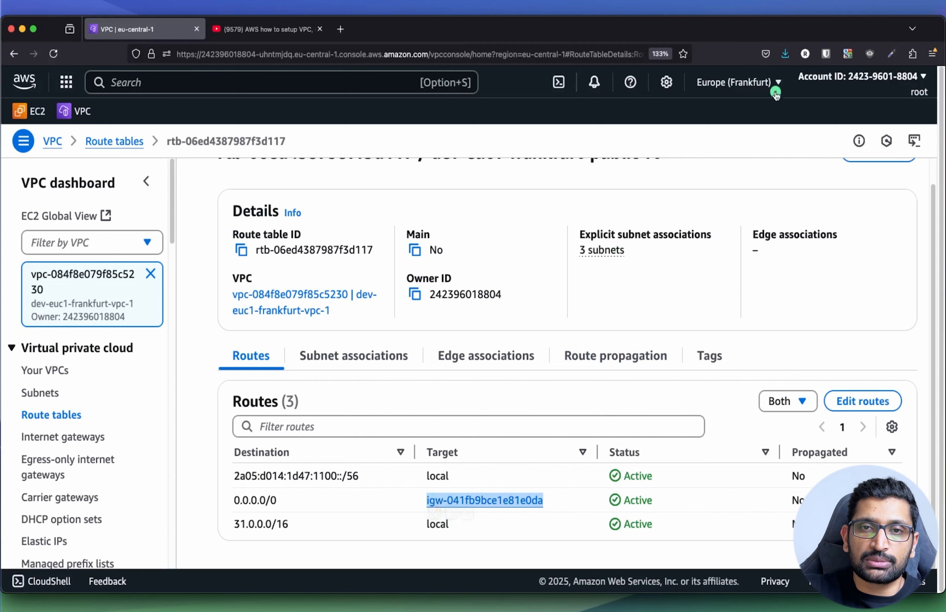
- Switch the console region to Mumbai (ap-south-1) and list its VPCs
{"action": "left_click", "coordinate": [760, 82]}
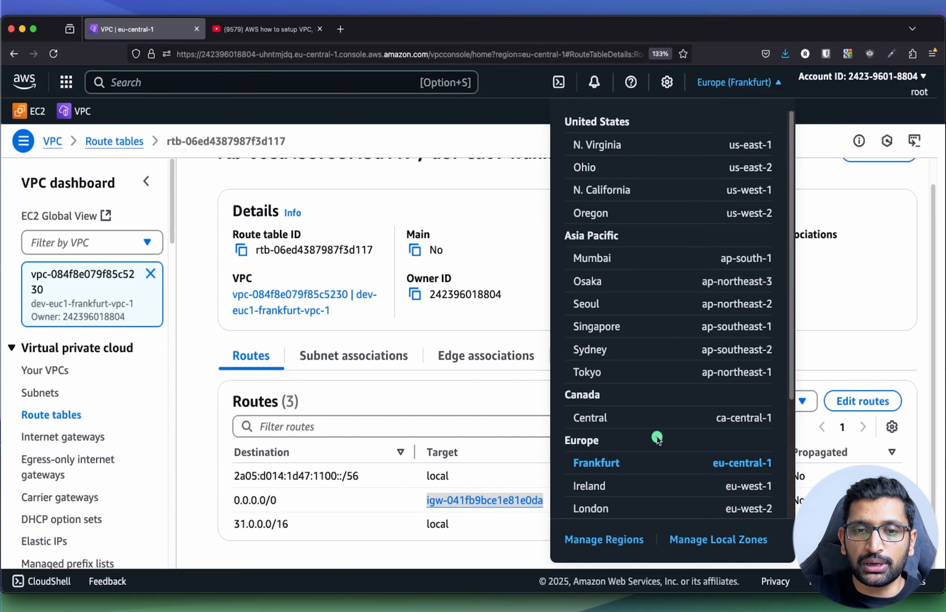
{"action": "scroll", "coordinate": [657, 438], "scroll_direction": "down", "scroll_amount": 3}
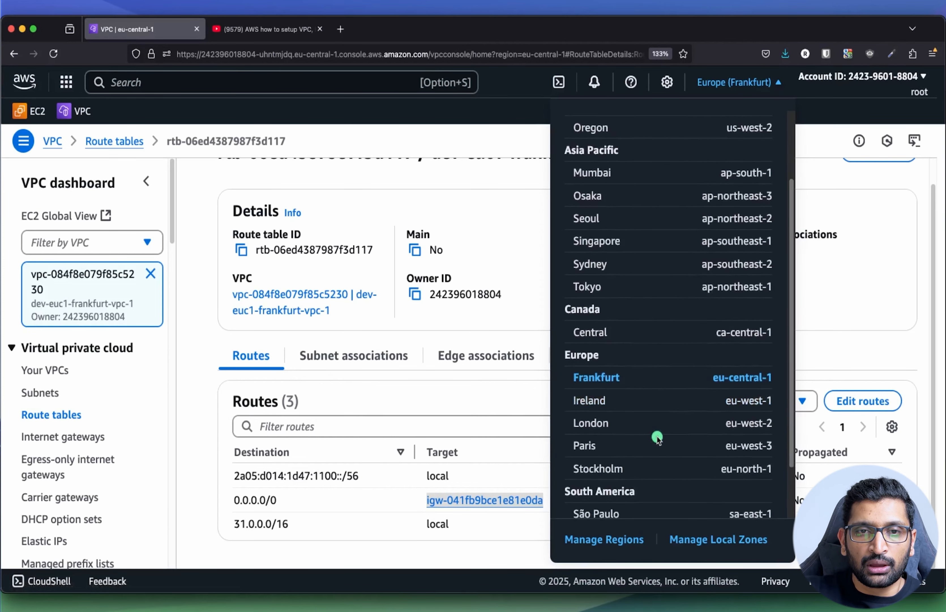
{"action": "scroll", "coordinate": [598, 278], "scroll_direction": "up", "scroll_amount": 3}
{"action": "left_click", "coordinate": [600, 202]}
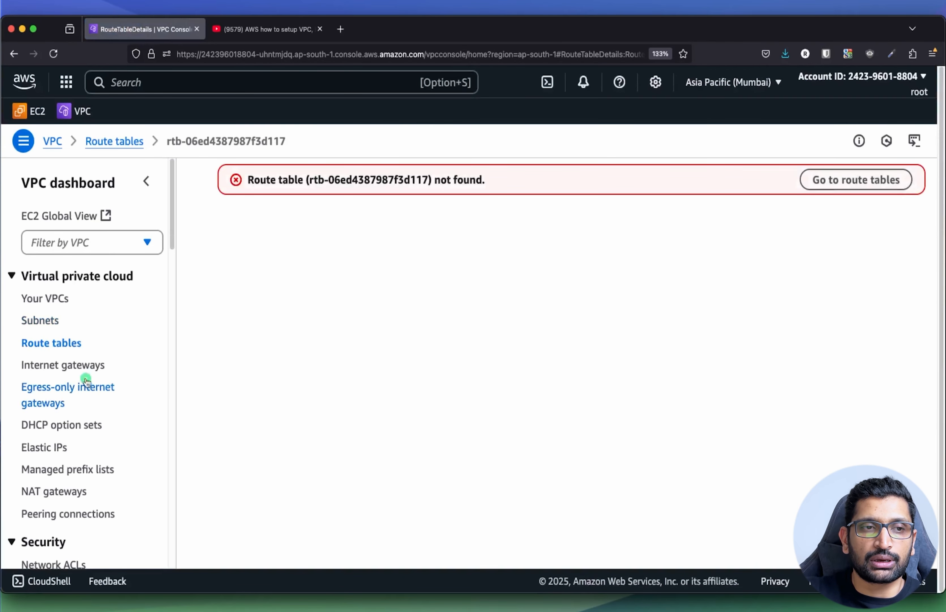
{"action": "left_click", "coordinate": [54, 297]}
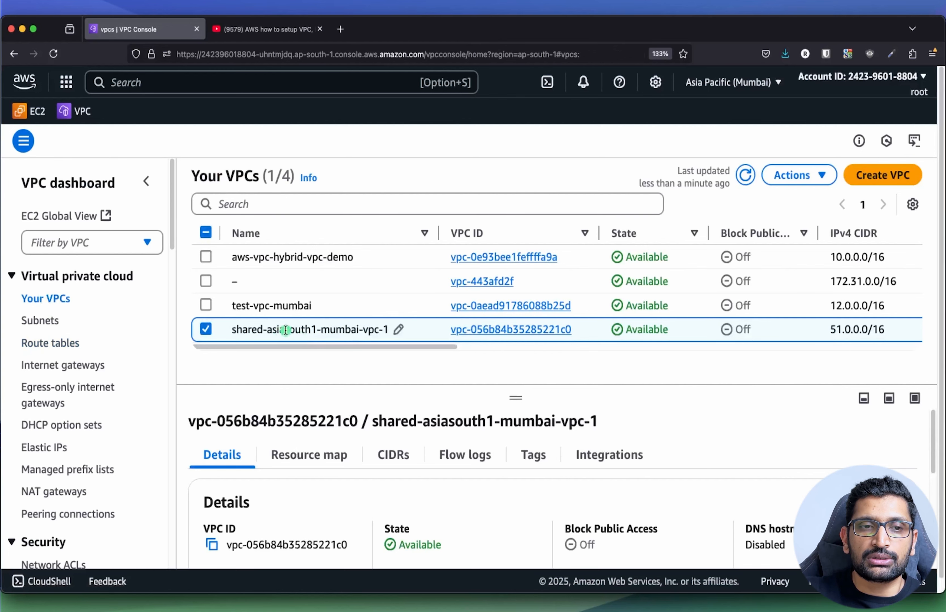
- Filter by the VPC shared-asiasouth1-mumbai-vpc-1 and review its subnets, route tables and internet gateway
{"action": "left_click", "coordinate": [131, 248]}
{"action": "scroll", "coordinate": [77, 402], "scroll_direction": "down", "scroll_amount": 2}
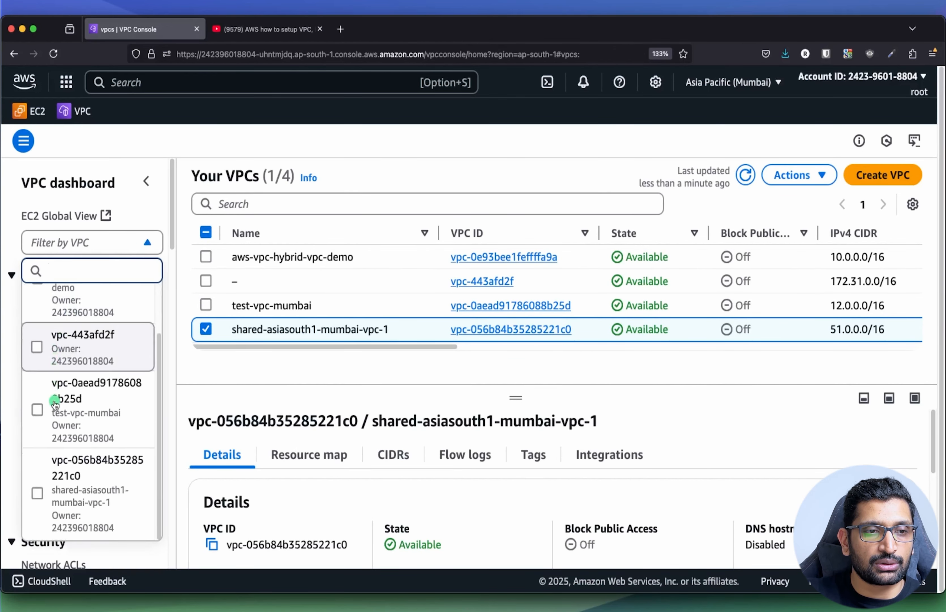
{"action": "left_click", "coordinate": [37, 503]}
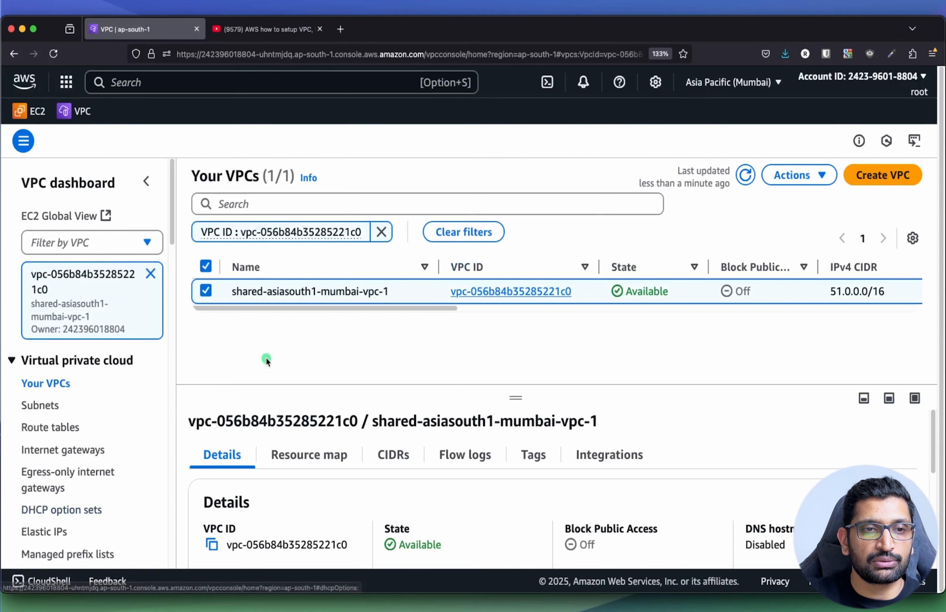
{"action": "left_click", "coordinate": [43, 407]}
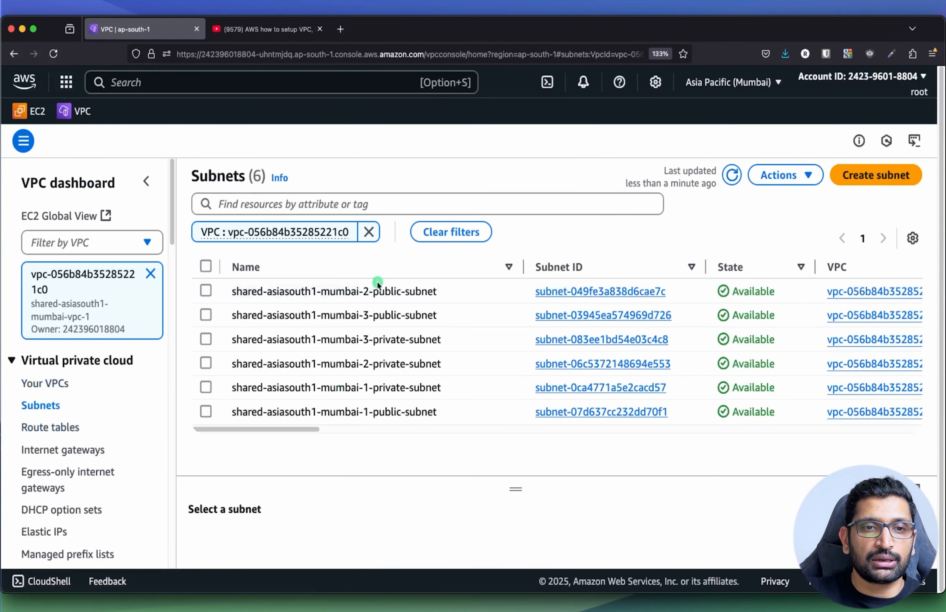
{"action": "left_click", "coordinate": [49, 432]}
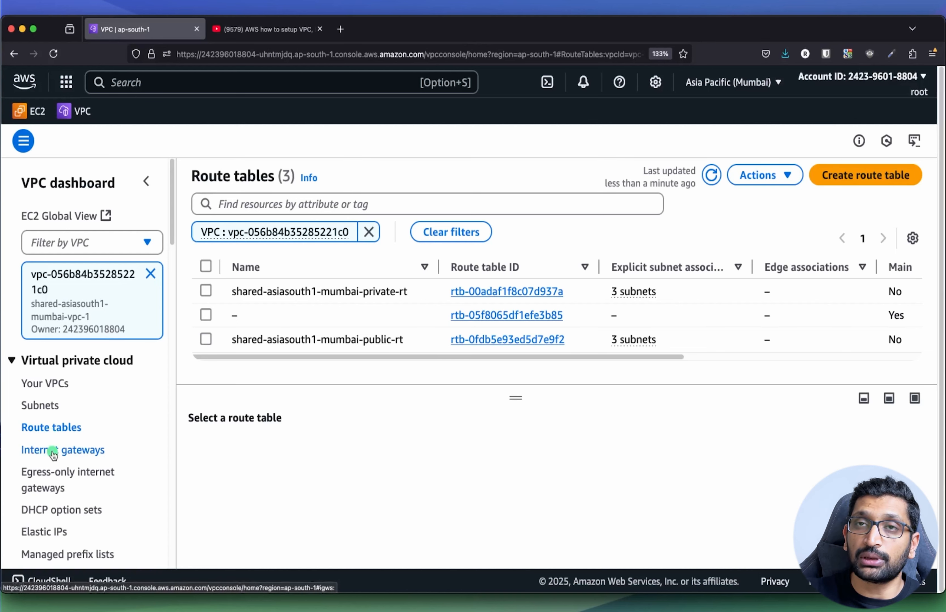
{"action": "left_click", "coordinate": [77, 450]}
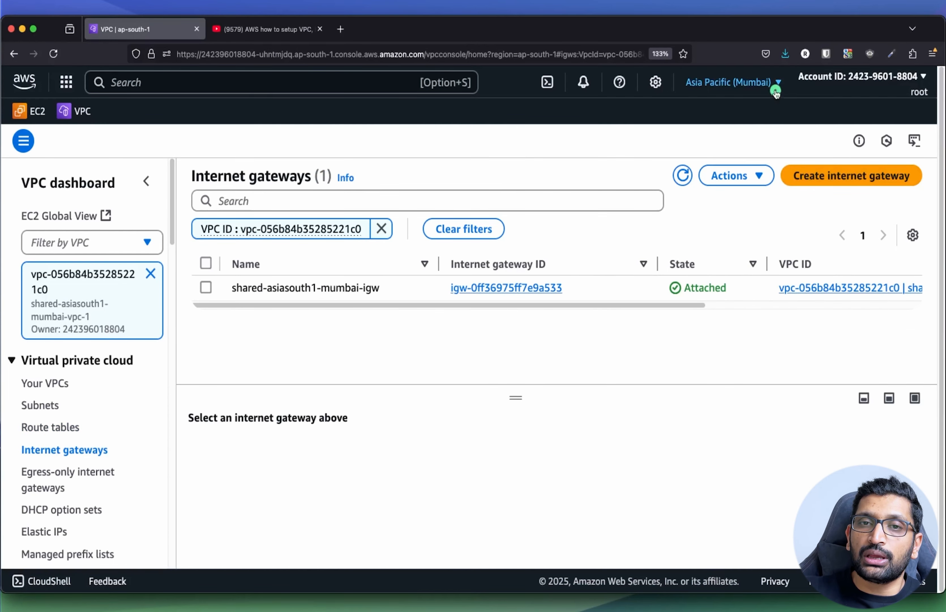
- Switch the region to Stockholm (eu-north-1), remove the leftover VPC ID filter from the internet gateways and open the VPC list
{"action": "left_click", "coordinate": [767, 84]}
{"action": "scroll", "coordinate": [676, 366], "scroll_direction": "down", "scroll_amount": 5}
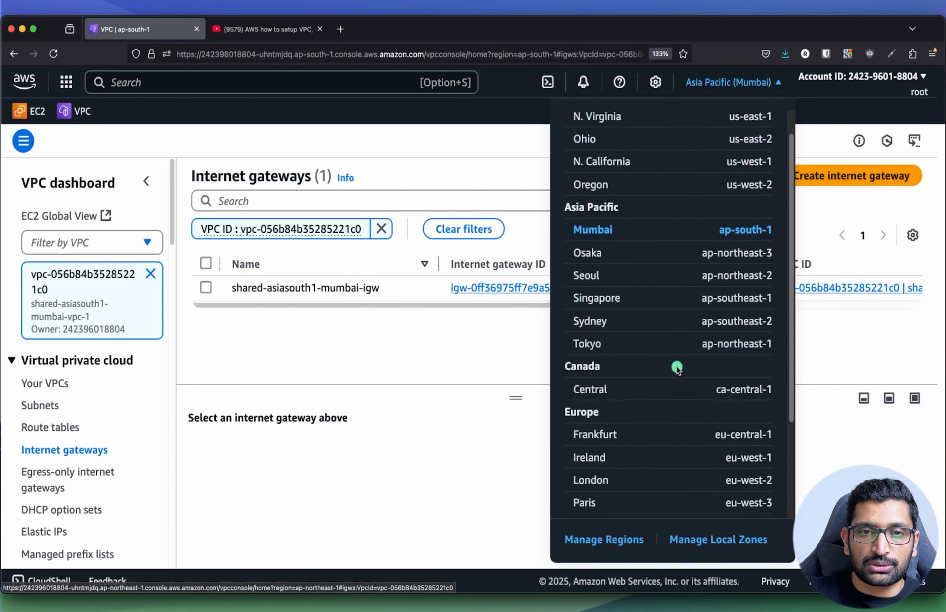
{"action": "scroll", "coordinate": [678, 368], "scroll_direction": "down", "scroll_amount": 1}
{"action": "left_click", "coordinate": [604, 404]}
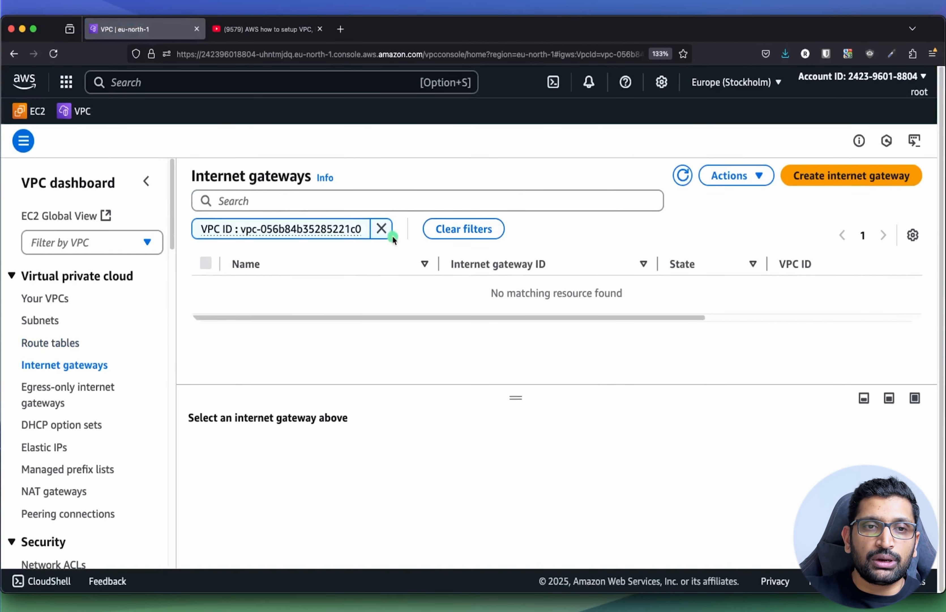
{"action": "left_click", "coordinate": [383, 230]}
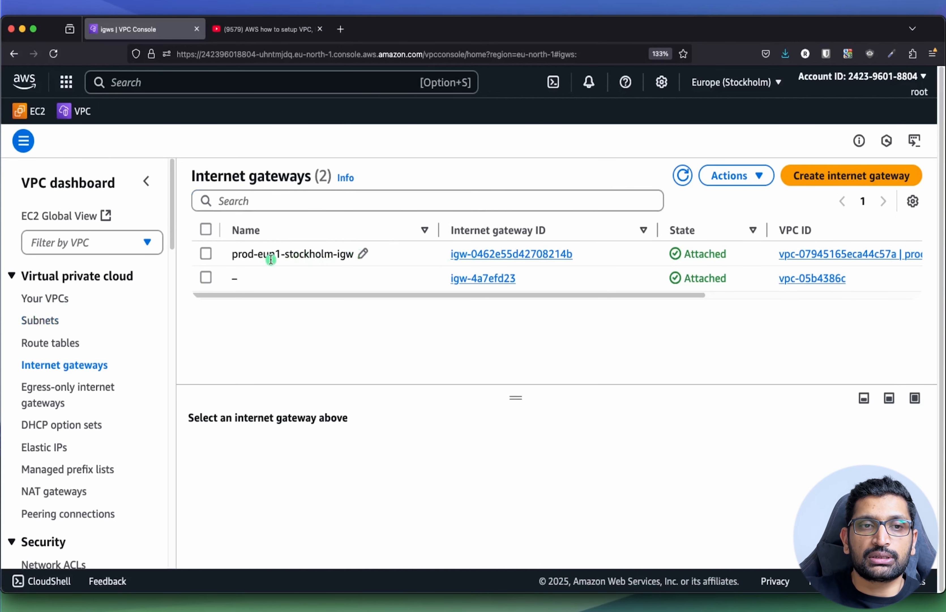
{"action": "left_click", "coordinate": [43, 300]}
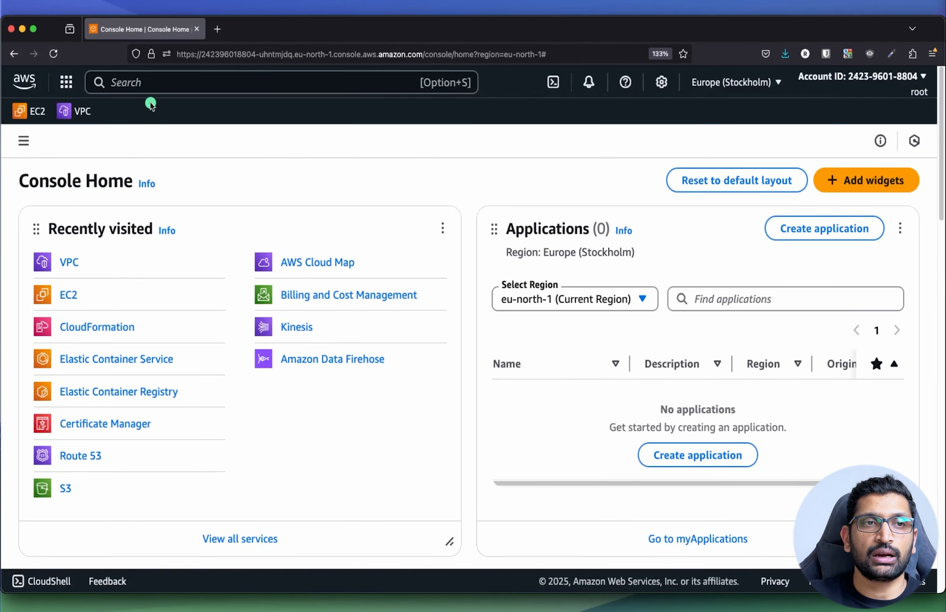
- Search the console for "network manager", open the Network Manager feature and go to its global networks
{"action": "left_click", "coordinate": [150, 86]}
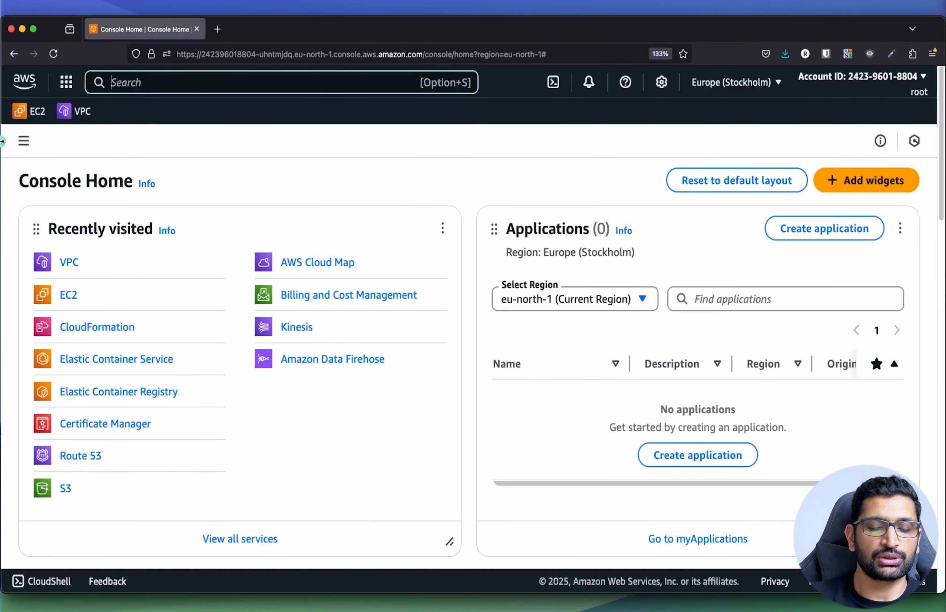
{"action": "type", "text": "netwo"}
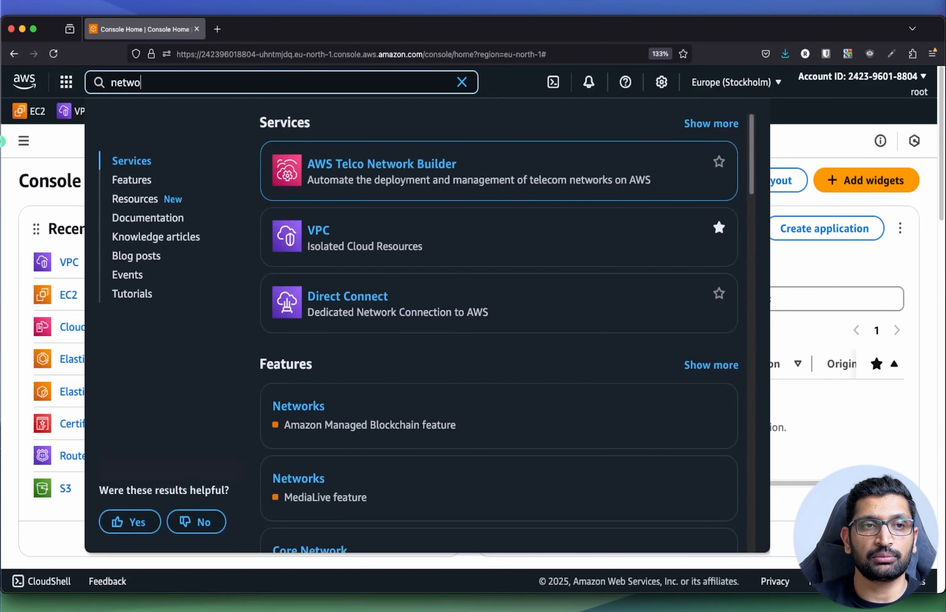
{"action": "type", "text": "rk manager"}
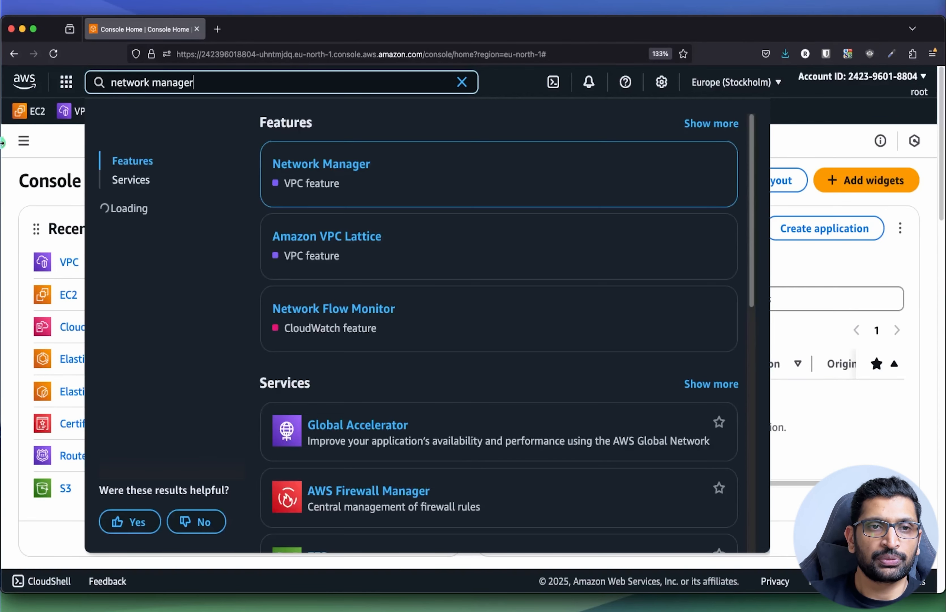
{"action": "left_click", "coordinate": [352, 164]}
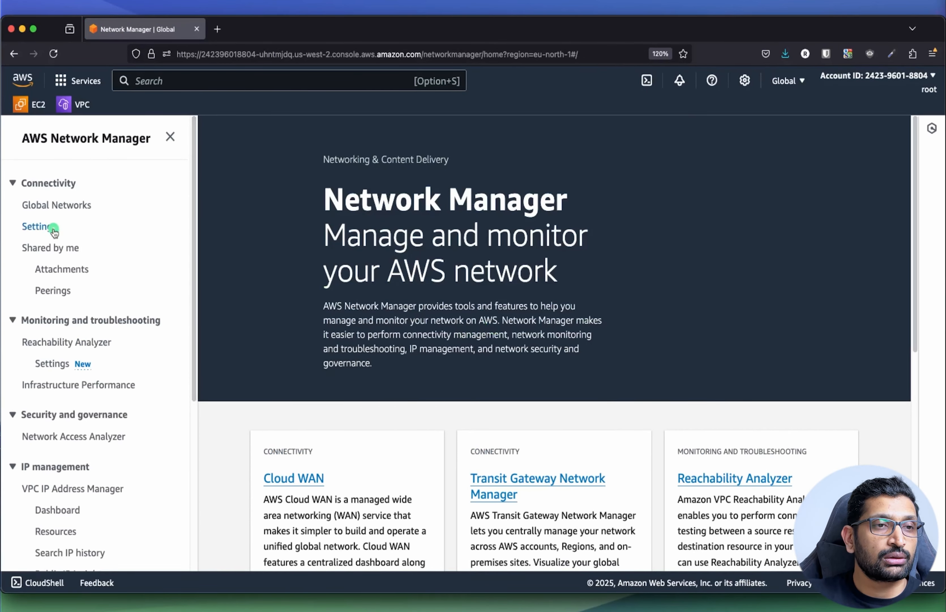
{"action": "left_click", "coordinate": [72, 213]}
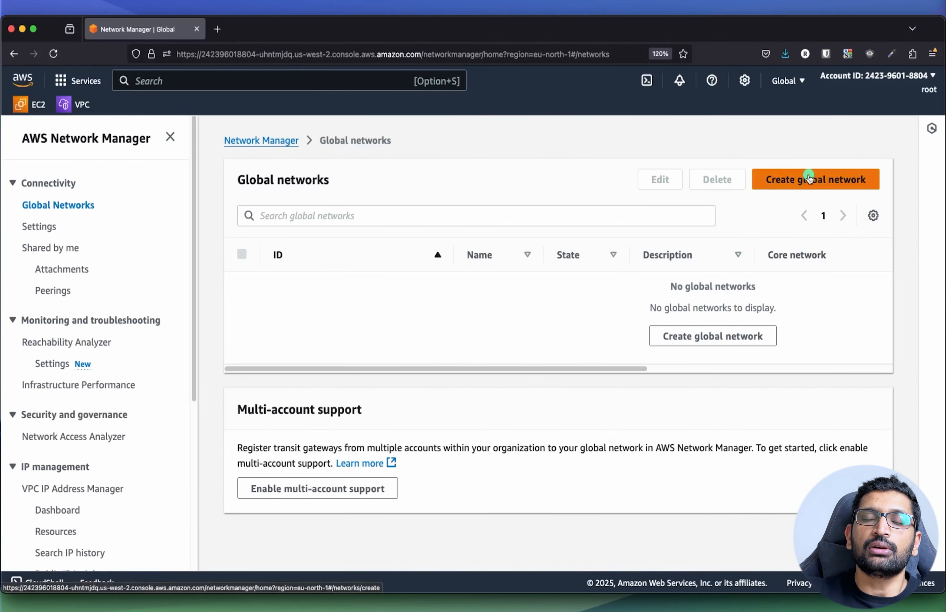
- Start a new global network named demo-aws-wan and proceed to the core network settings
{"action": "left_click", "coordinate": [804, 180]}
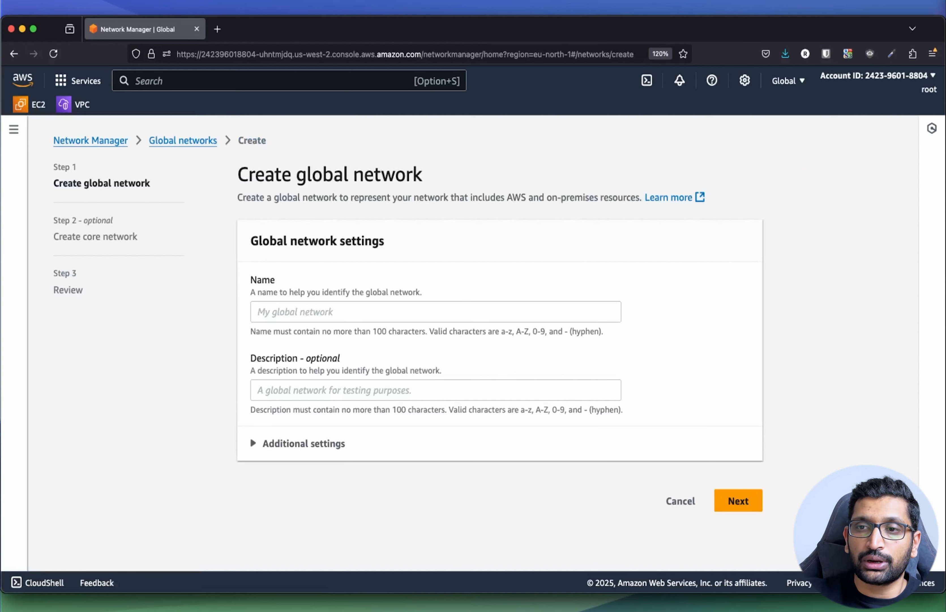
{"action": "key", "text": "super+Tab"}
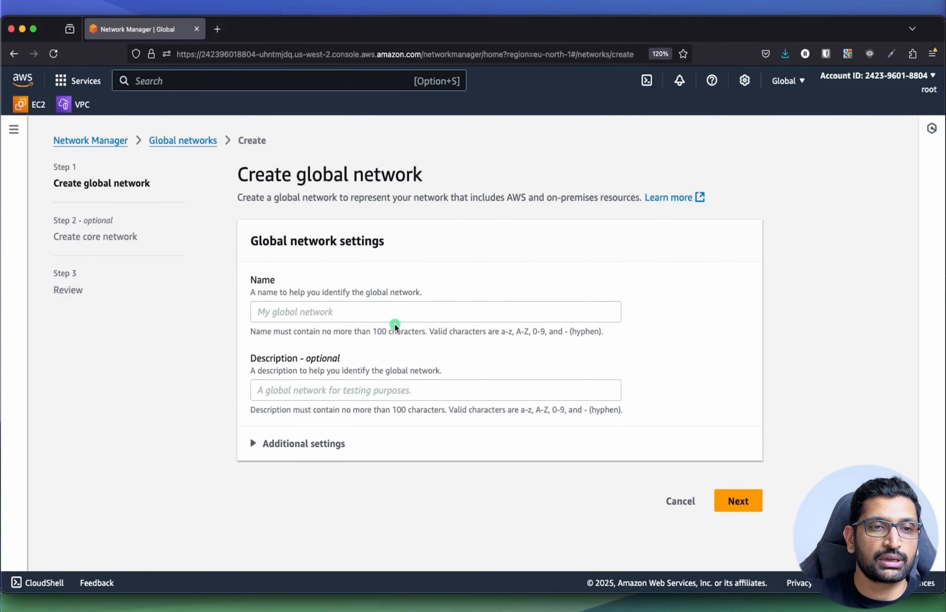
{"action": "left_click", "coordinate": [374, 312]}
{"action": "type", "text": "demo-aws-wan"}
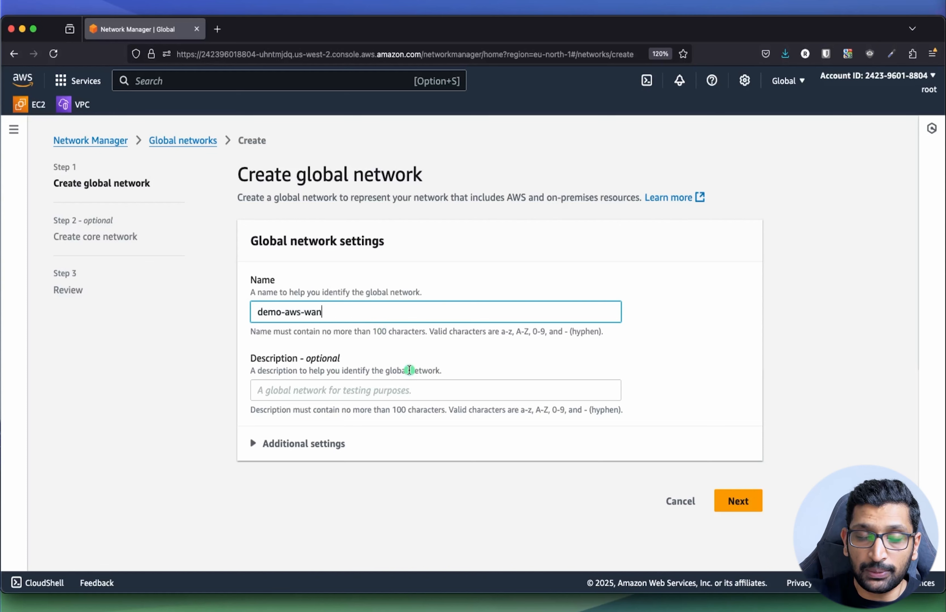
{"action": "left_click", "coordinate": [739, 502]}
{"action": "scroll", "coordinate": [401, 416], "scroll_direction": "down", "scroll_amount": 3}
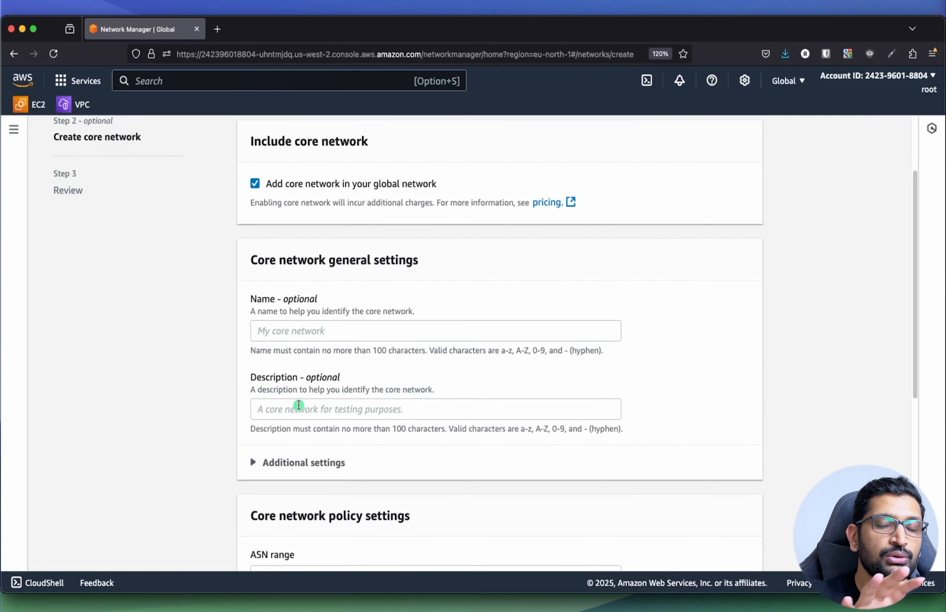
{"action": "scroll", "coordinate": [299, 405], "scroll_direction": "down", "scroll_amount": 4}
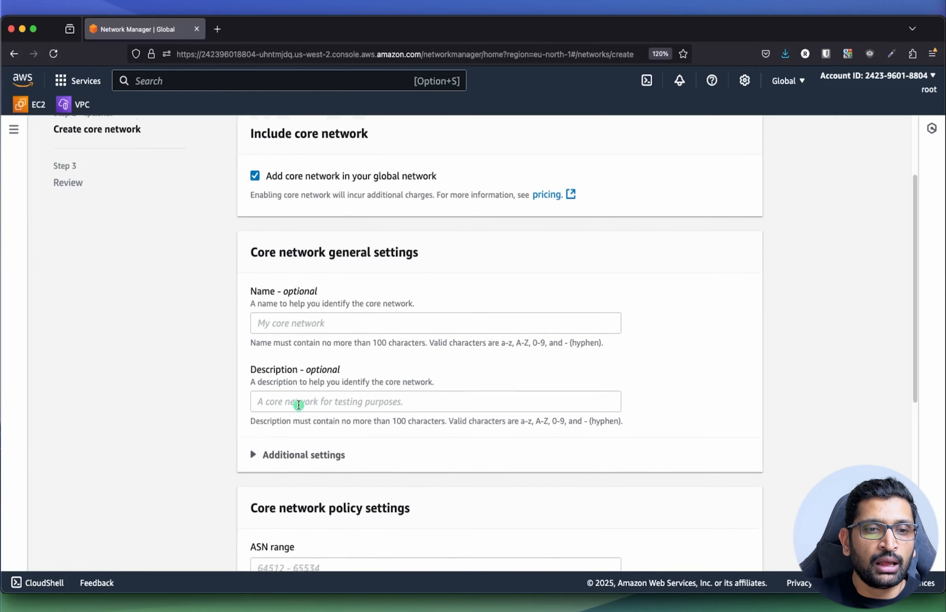
{"action": "scroll", "coordinate": [298, 406], "scroll_direction": "down", "scroll_amount": 3}
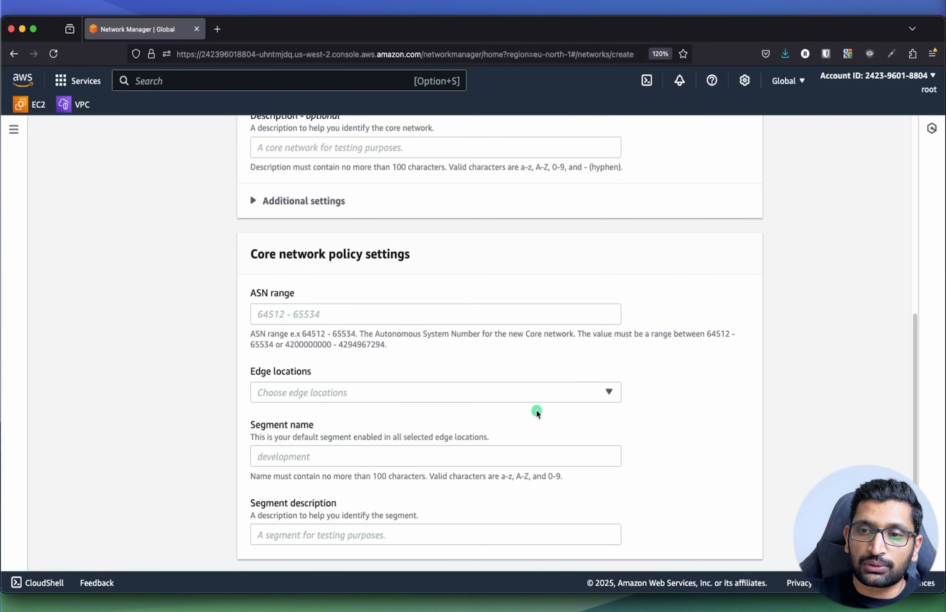
{"action": "key", "text": "super+Tab"}
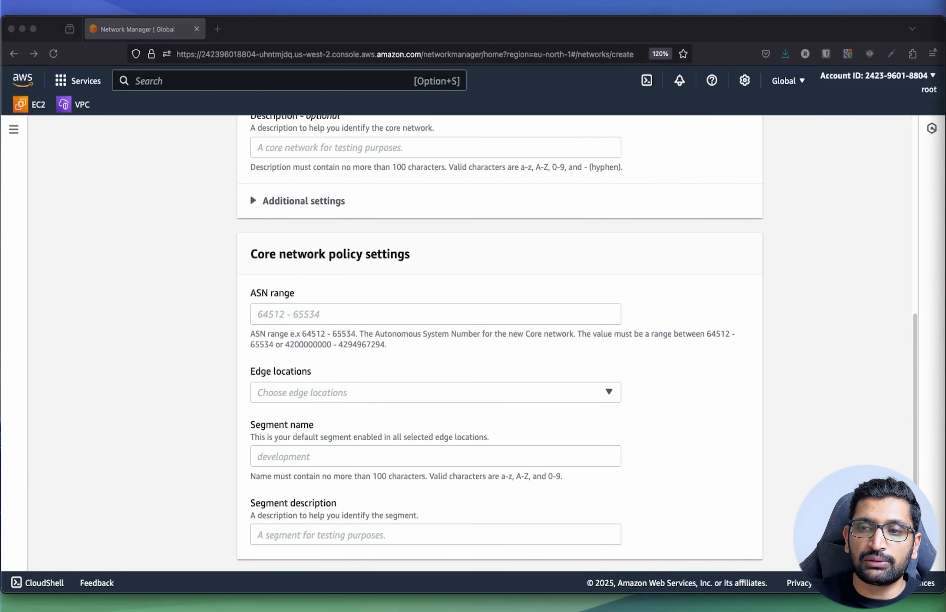
{"action": "left_click", "coordinate": [316, 310]}
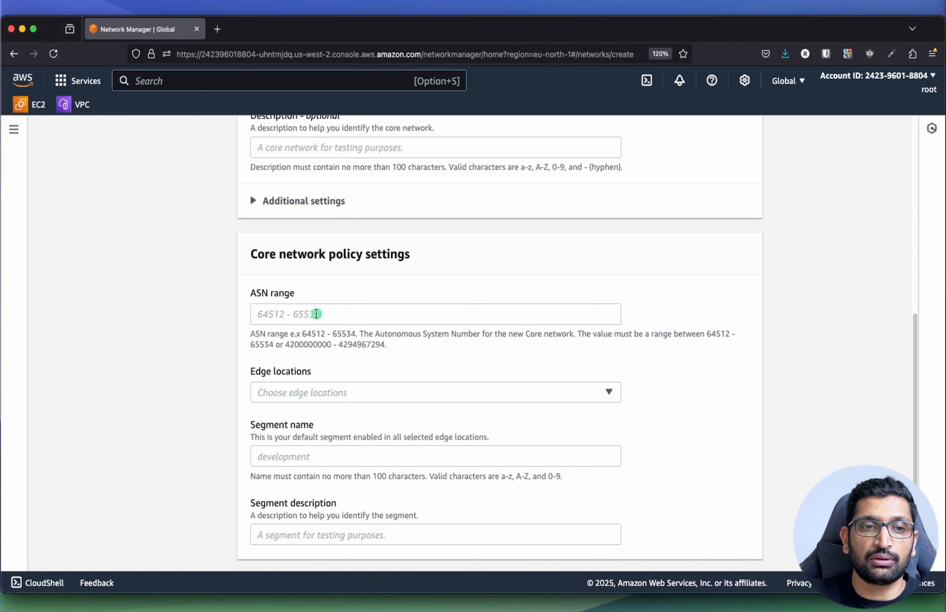
{"action": "left_click", "coordinate": [321, 318]}
{"action": "key", "text": "super+v"}
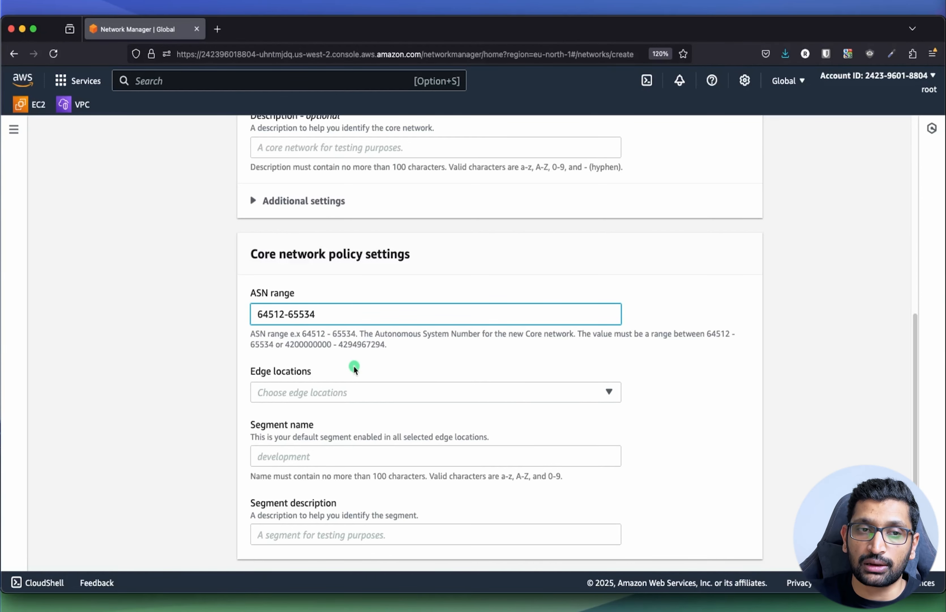
- Add Asia Pacific (Mumbai) and Europe (Frankfurt) as edge locations in the core network policy settings
{"action": "left_click", "coordinate": [304, 343]}
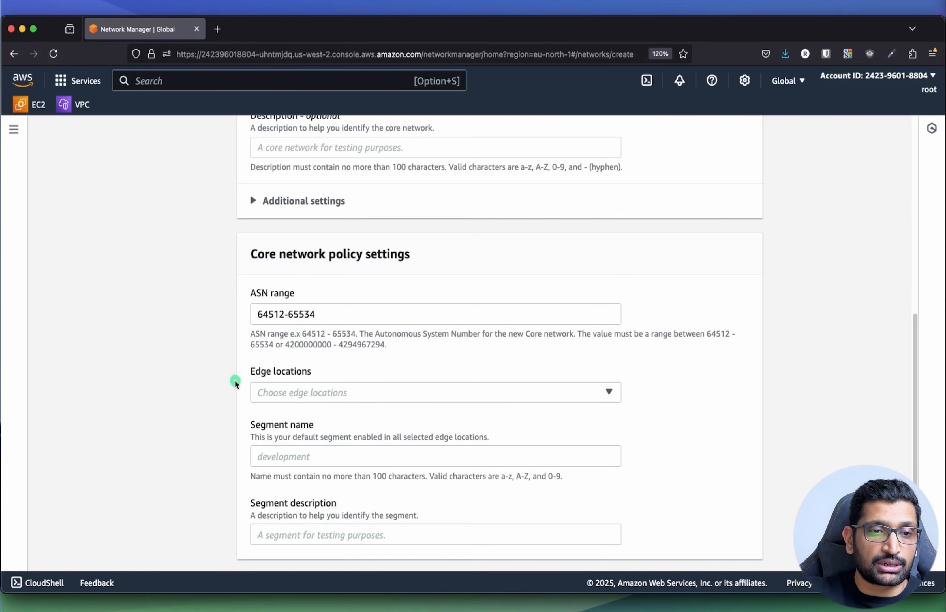
{"action": "left_click", "coordinate": [273, 393]}
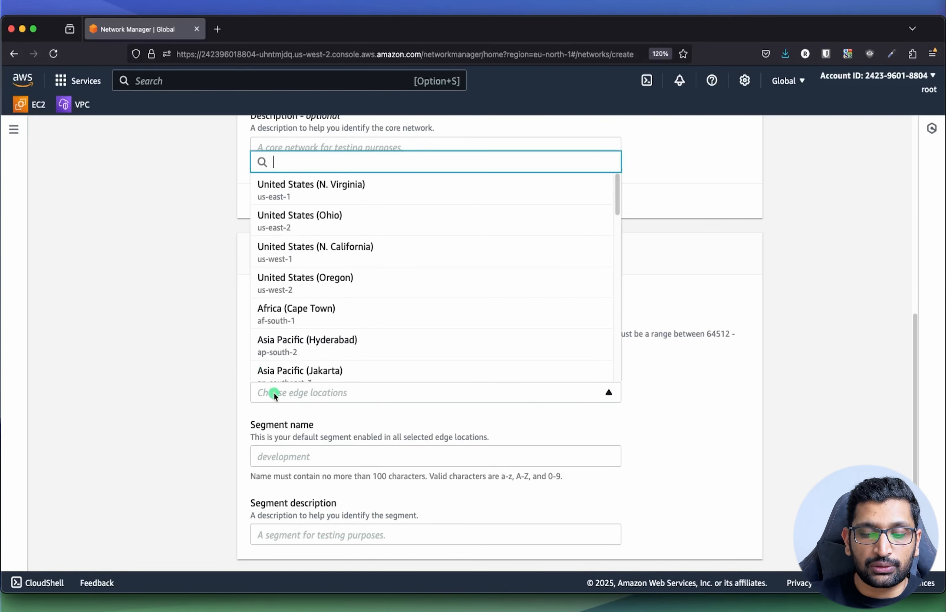
{"action": "type", "text": "mum"}
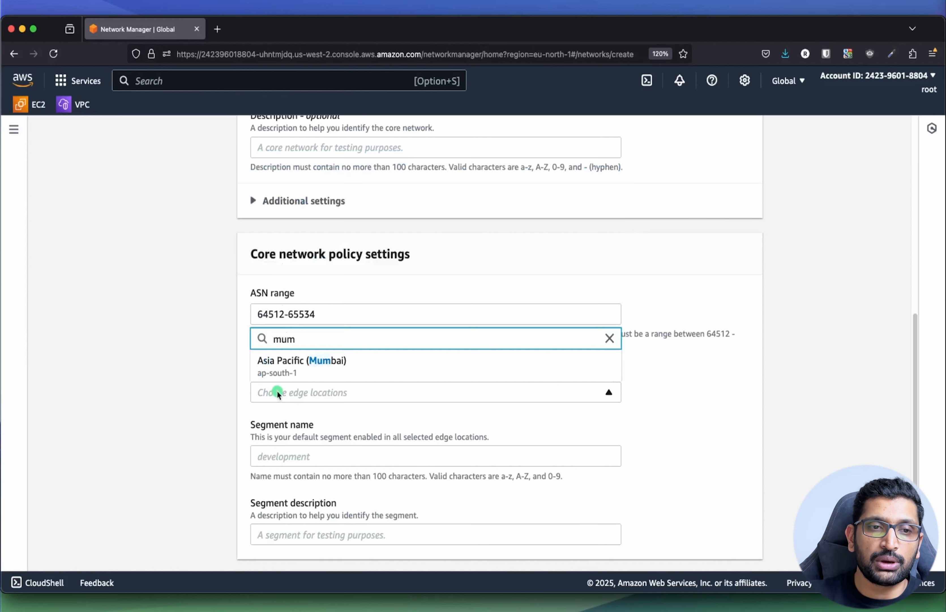
{"action": "left_click", "coordinate": [288, 374]}
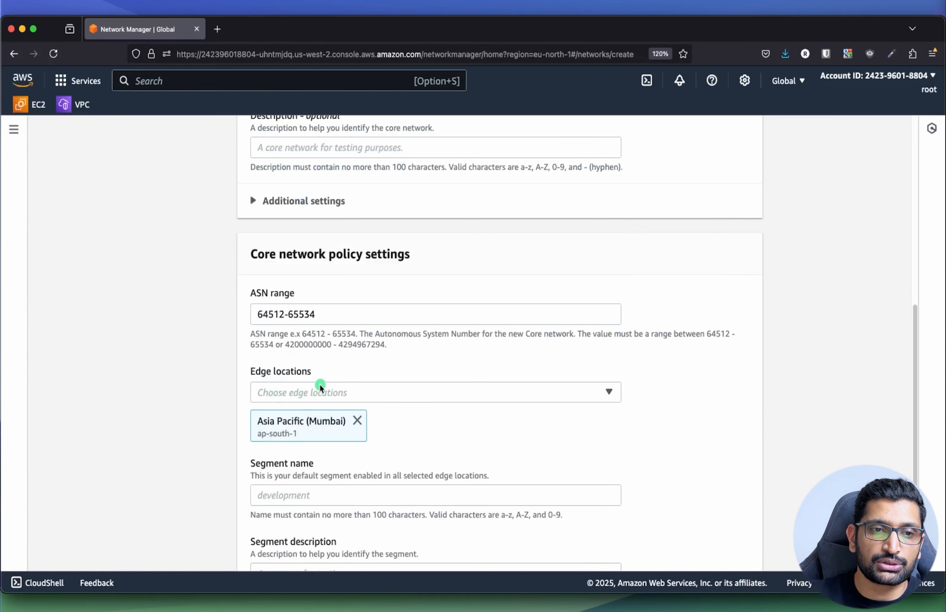
{"action": "left_click", "coordinate": [320, 391]}
{"action": "type", "text": "fran"}
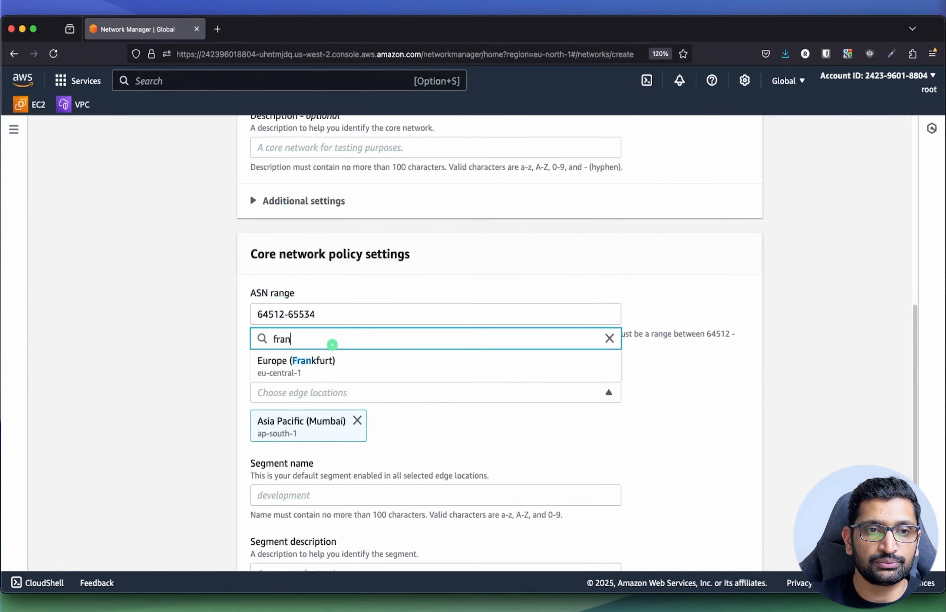
{"action": "left_click", "coordinate": [331, 363]}
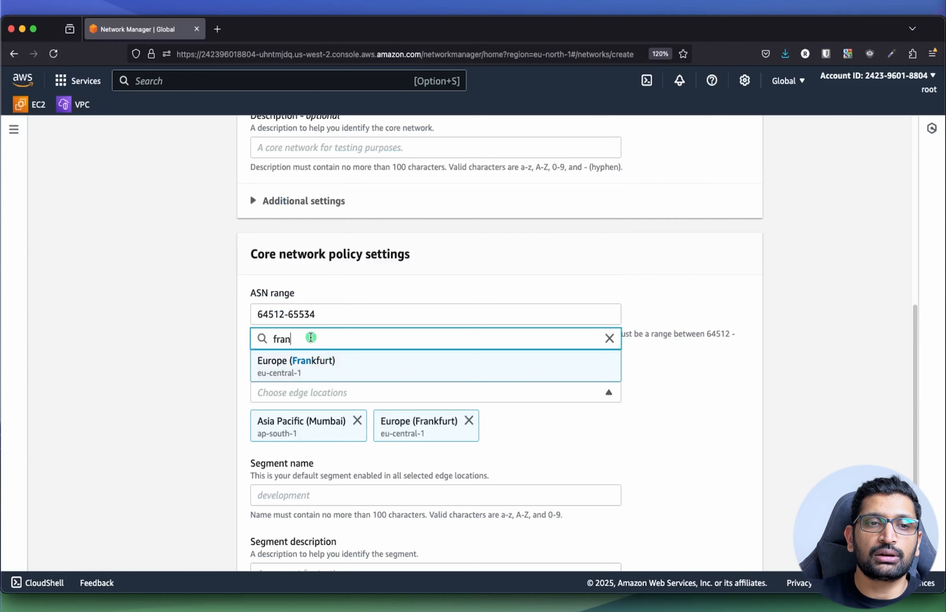
- Add Europe (Stockholm) to the core network's edge locations
{"action": "key", "text": "BackSpace"}
{"action": "key", "text": "BackSpace"}
{"action": "key", "text": "BackSpace"}
{"action": "key", "text": "BackSpace"}
{"action": "type", "text": "s"}
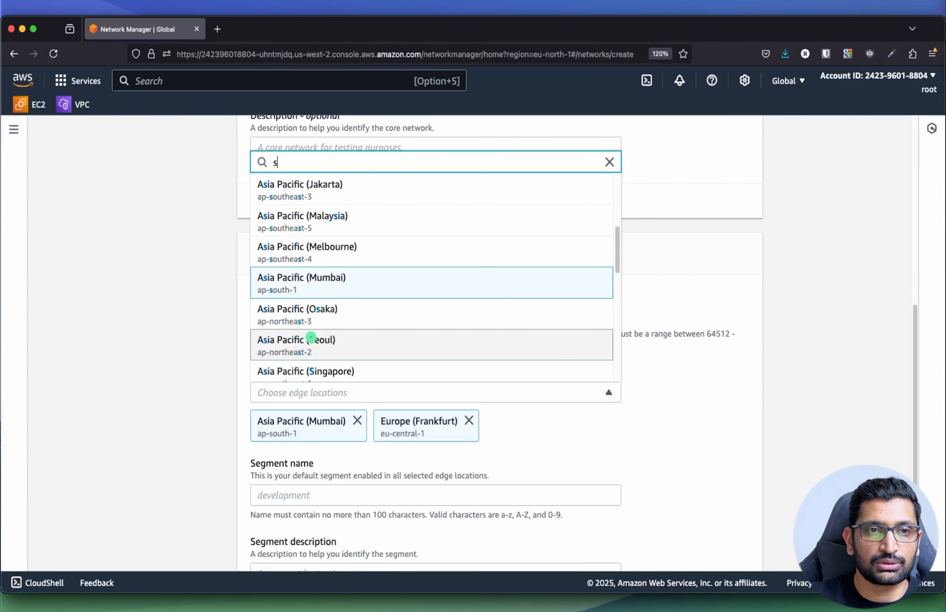
{"action": "type", "text": "tockh"}
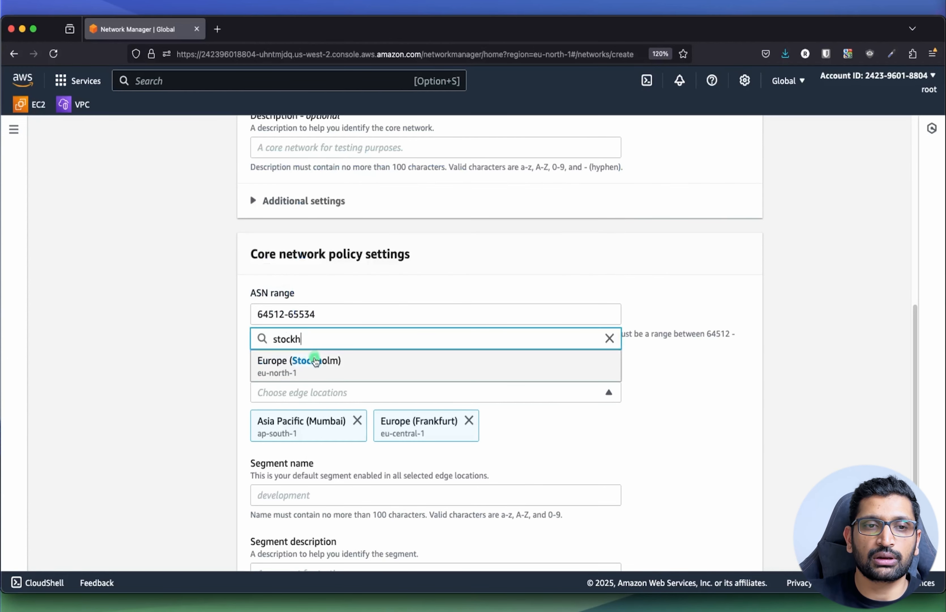
{"action": "left_click", "coordinate": [316, 363]}
- Name the default segment of the core network "shared"
{"action": "scroll", "coordinate": [658, 404], "scroll_direction": "down", "scroll_amount": 3}
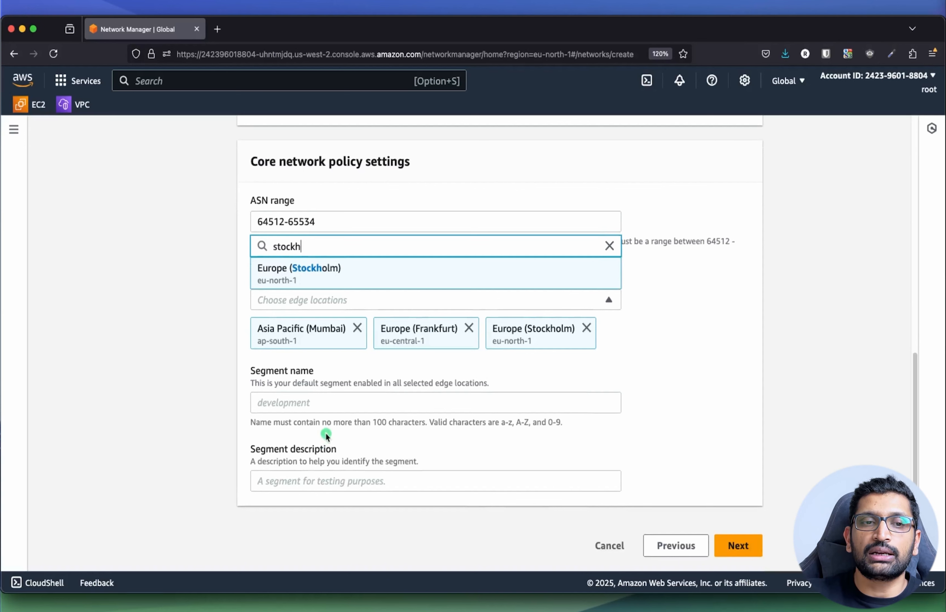
{"action": "left_click", "coordinate": [319, 409]}
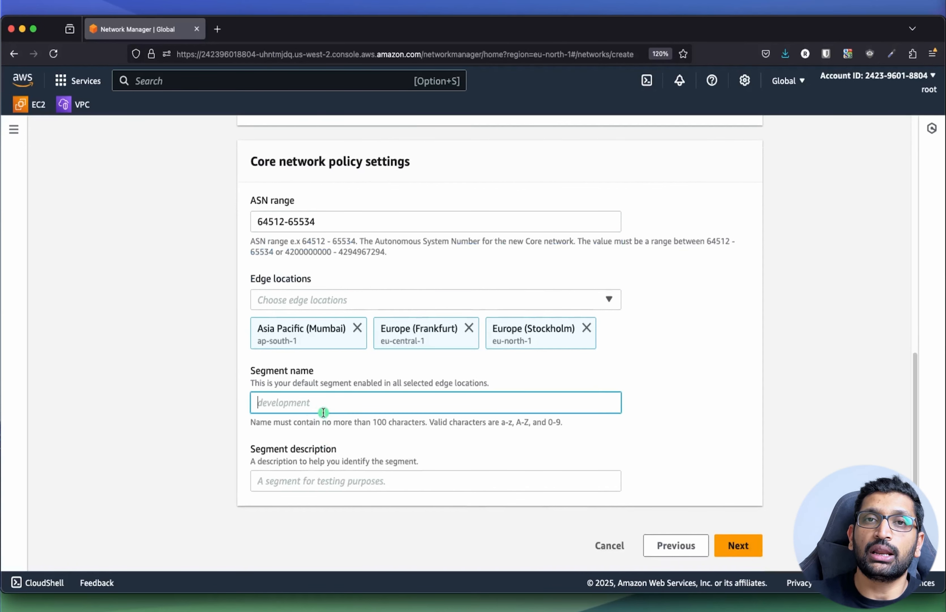
{"action": "type", "text": "shared"}
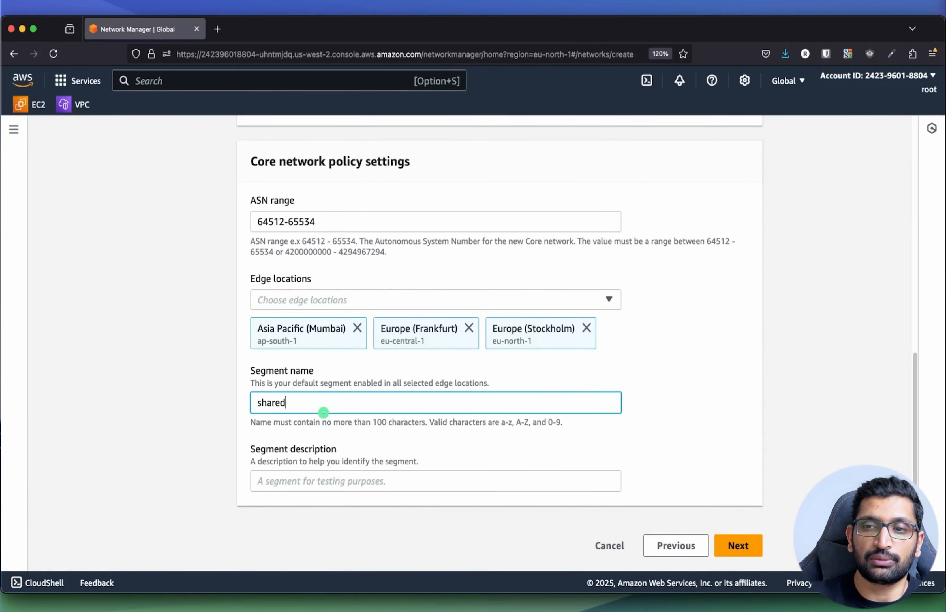
{"action": "left_click", "coordinate": [690, 452]}
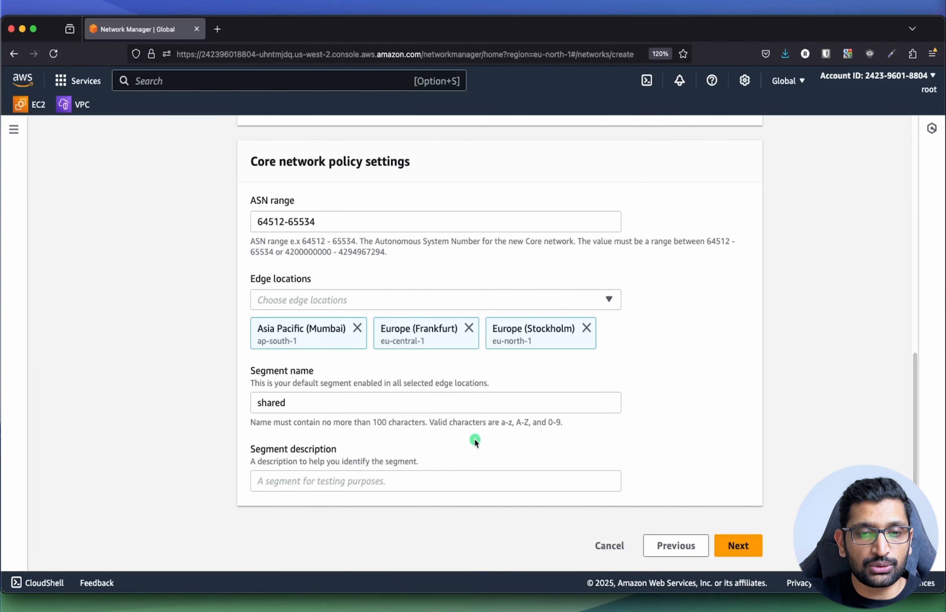
- Switch to the aws-wan-slides deck in Keynote and present slide 10 with the core network diagram
{"action": "key", "text": "super+Tab"}
{"action": "key", "text": "super+Tab"}
{"action": "key", "text": "super+Tab"}
{"action": "key", "text": "super+Tab"}
{"action": "key", "text": "super+Tab"}
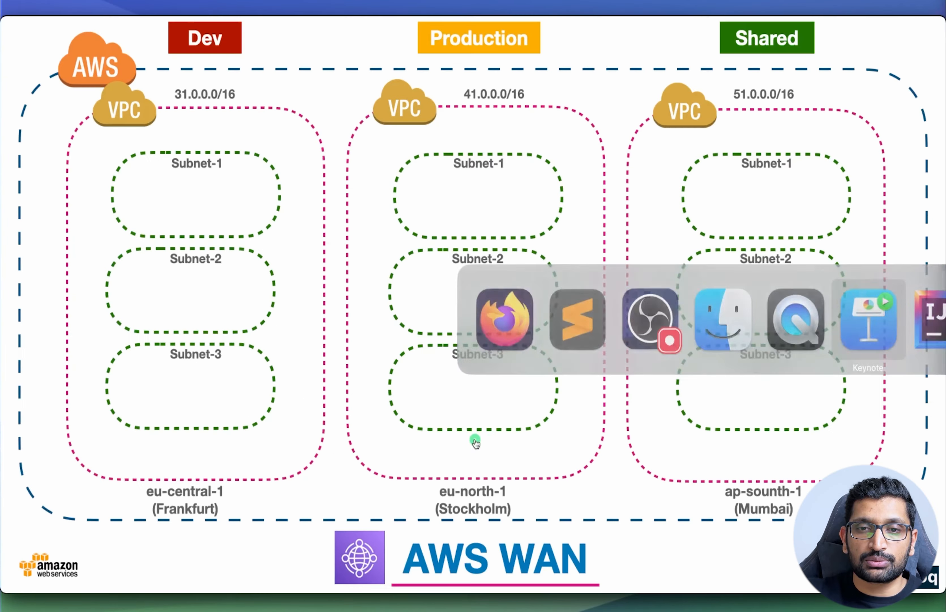
{"action": "key", "text": "Escape"}
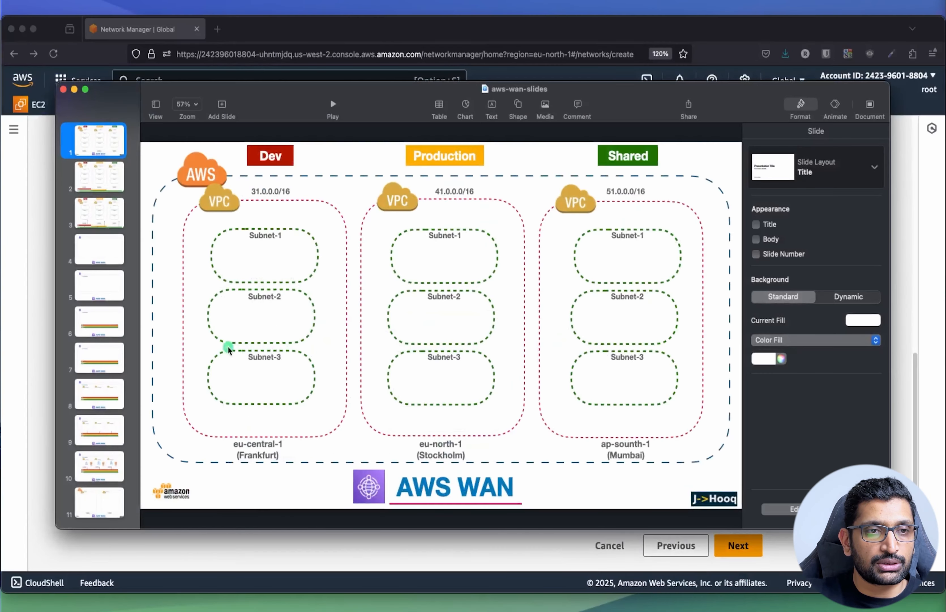
{"action": "left_click", "coordinate": [88, 466]}
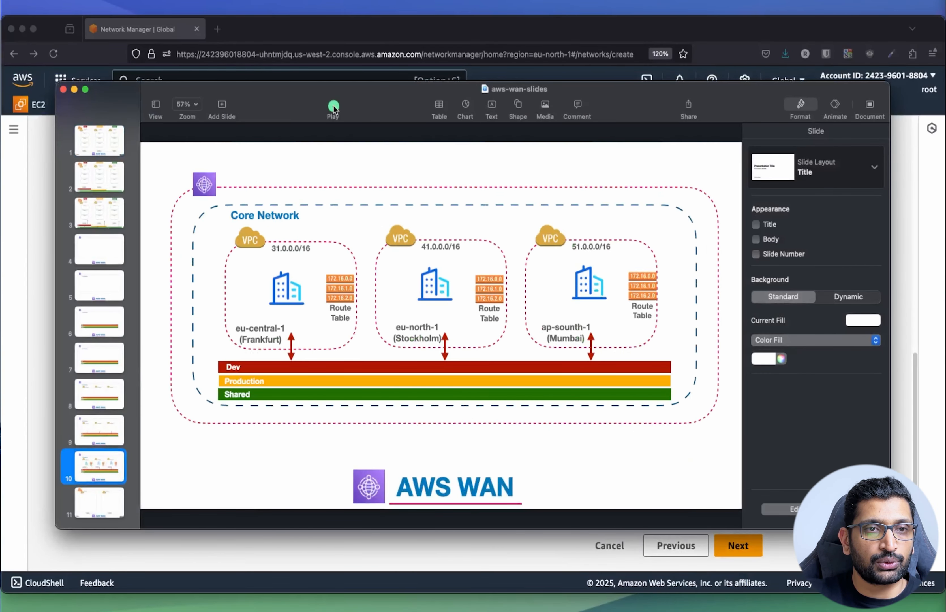
{"action": "left_click", "coordinate": [332, 105]}
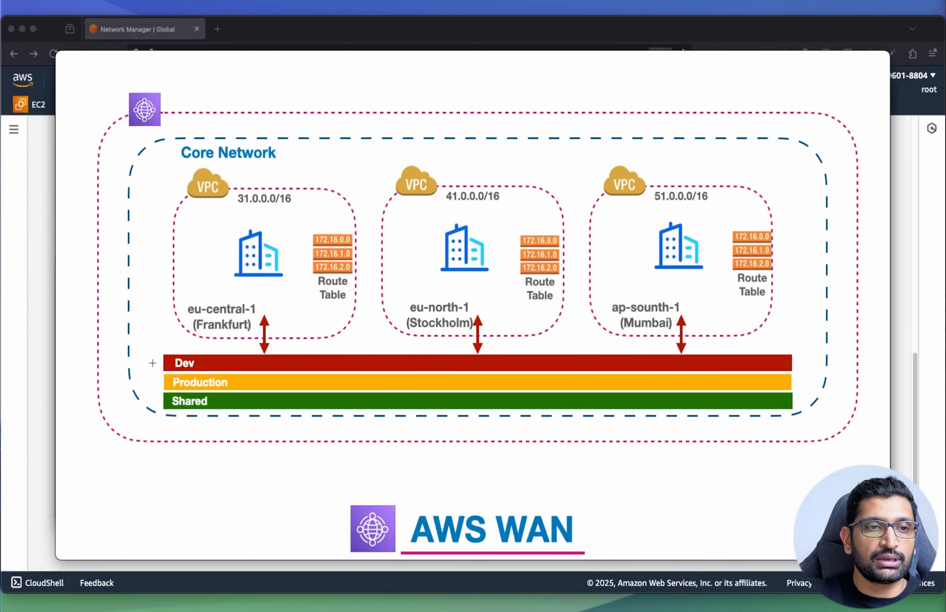
- Mark the Dev, Production and Shared segments with arrows on the slide, clear the marks and return to the browser
{"action": "mouse_move", "coordinate": [151, 385]}
{"action": "left_mouse_down"}
{"action": "mouse_move", "coordinate": [171, 382]}
{"action": "mouse_move", "coordinate": [171, 406]}
{"action": "left_mouse_up"}
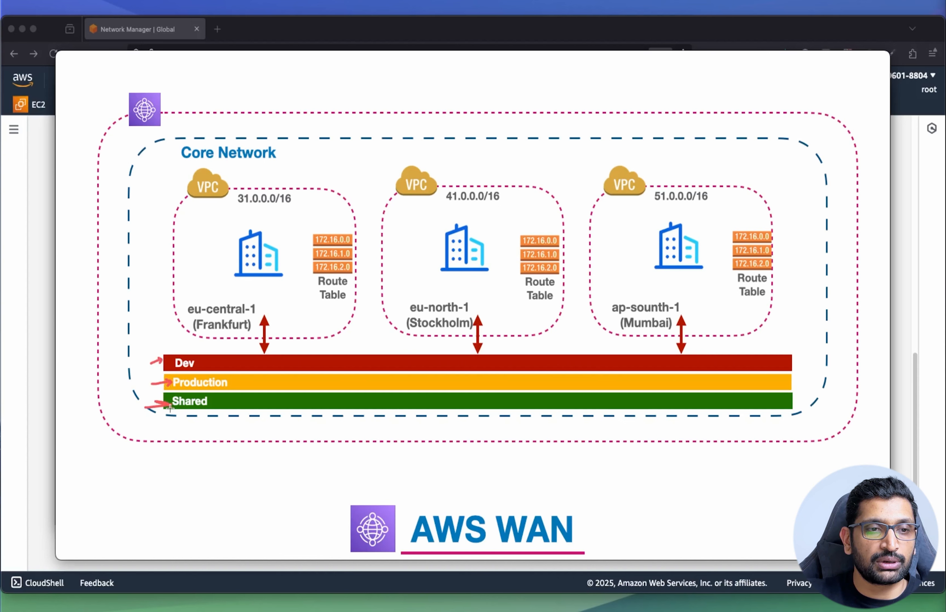
{"action": "left_click_drag", "start_coordinate": [266, 402], "coordinate": [263, 365]}
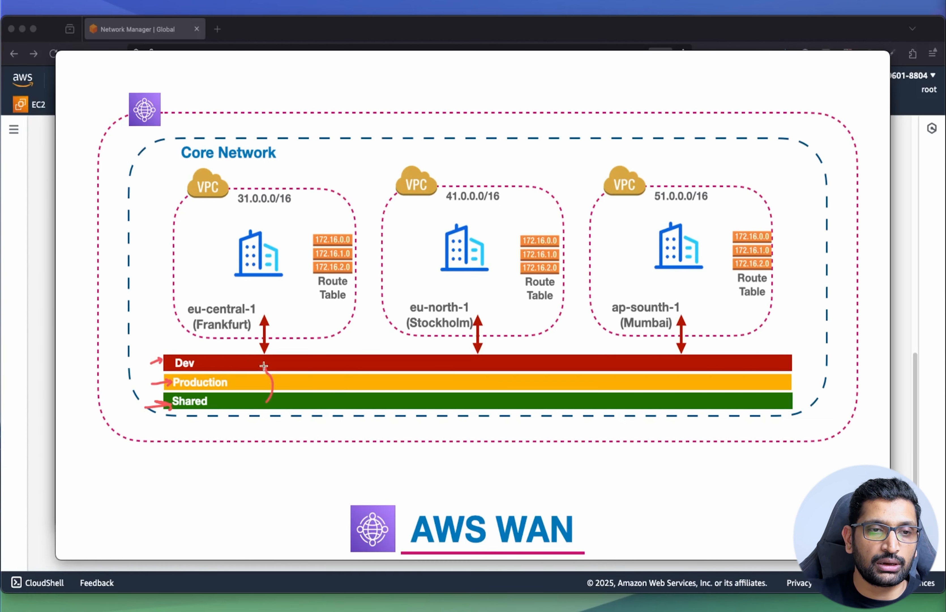
{"action": "mouse_move", "coordinate": [315, 405]}
{"action": "left_mouse_down"}
{"action": "mouse_move", "coordinate": [332, 378]}
{"action": "mouse_move", "coordinate": [332, 386]}
{"action": "left_mouse_up"}
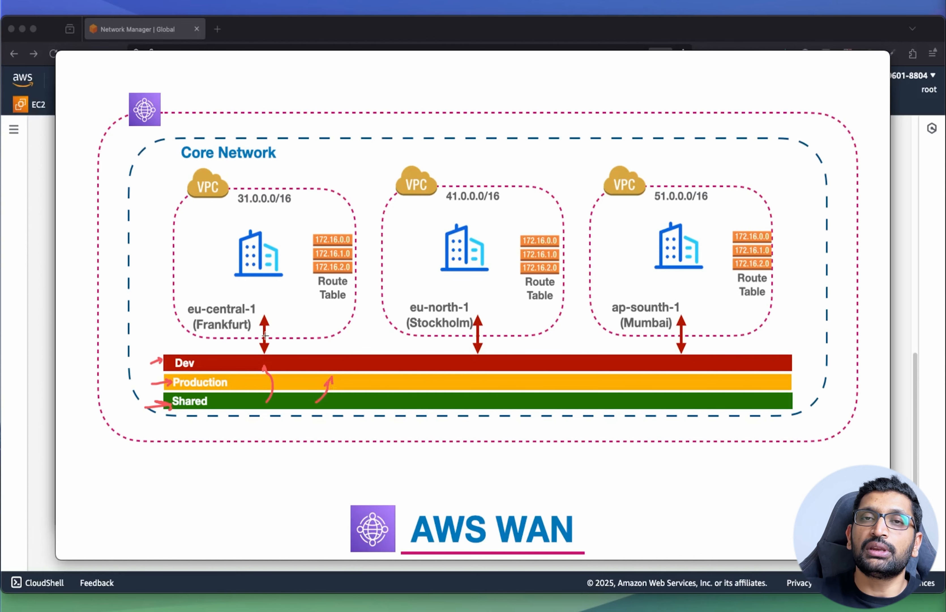
{"action": "key", "text": "Escape"}
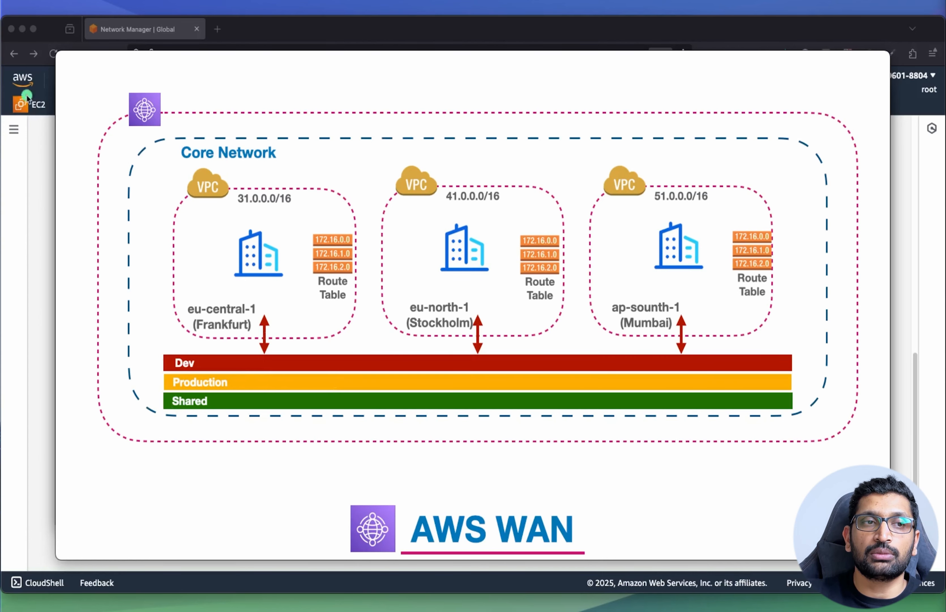
{"action": "left_click", "coordinate": [24, 202]}
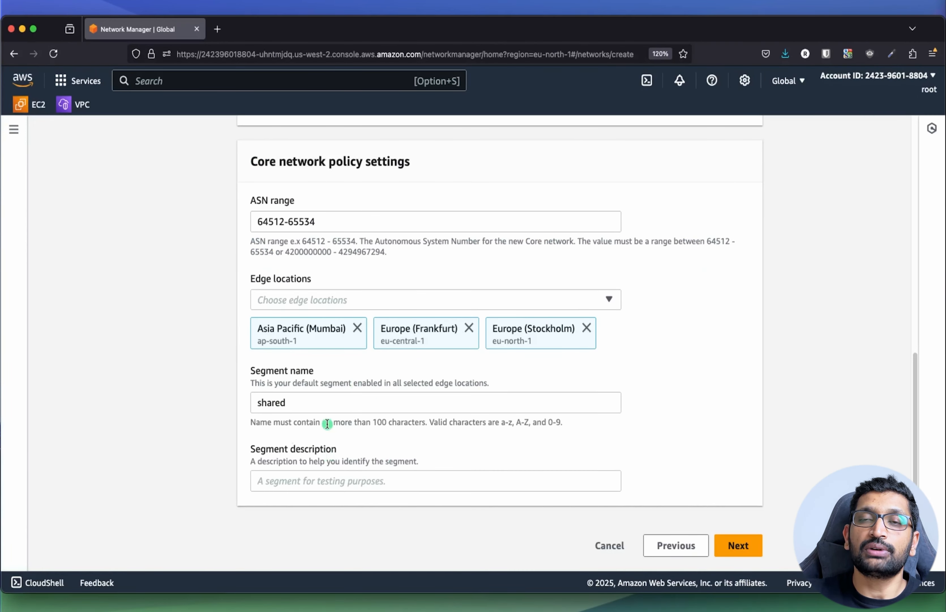
- Leave the segment description blank, proceed to the review and create the global network
{"action": "left_click_drag", "start_coordinate": [300, 403], "coordinate": [239, 397]}
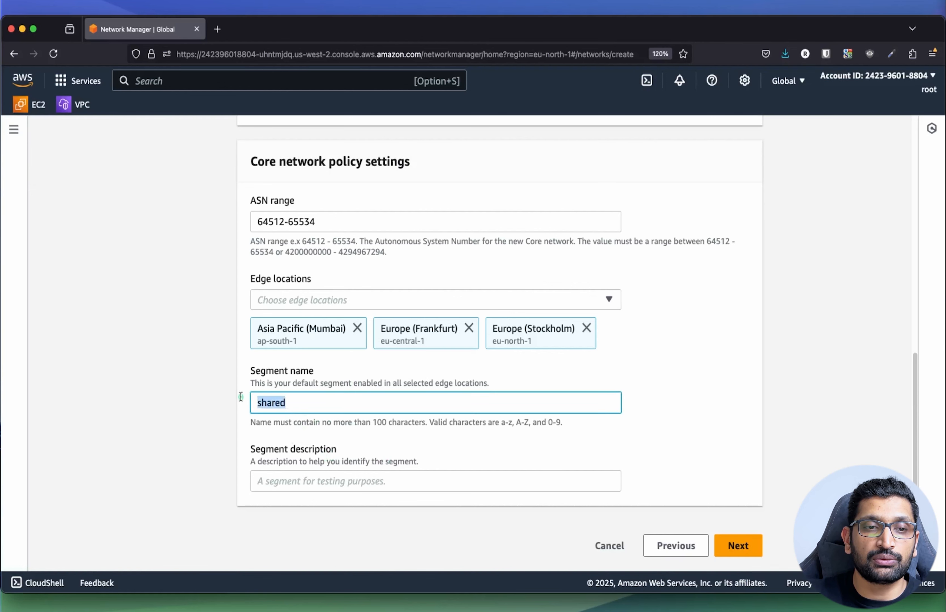
{"action": "left_click", "coordinate": [308, 482]}
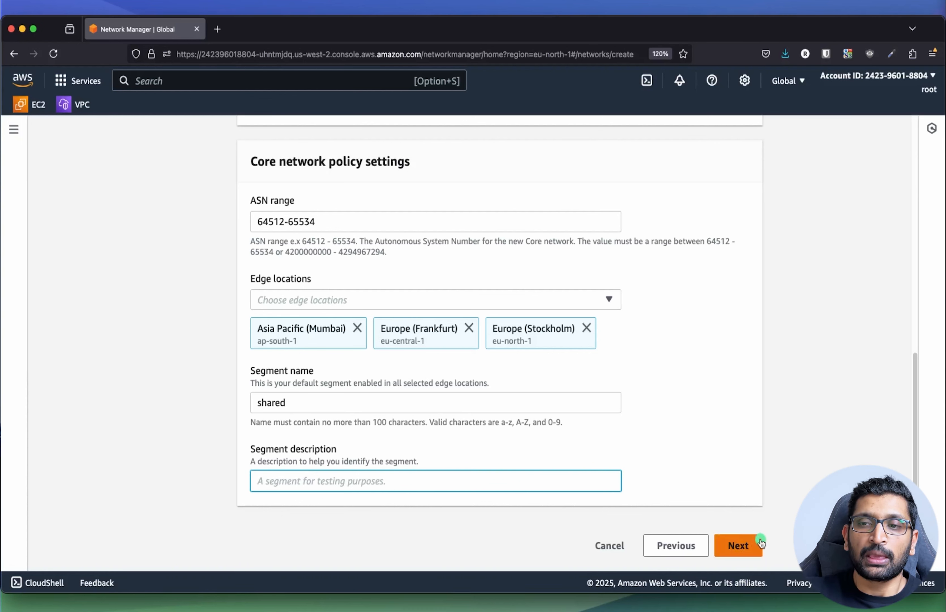
{"action": "left_click", "coordinate": [753, 546]}
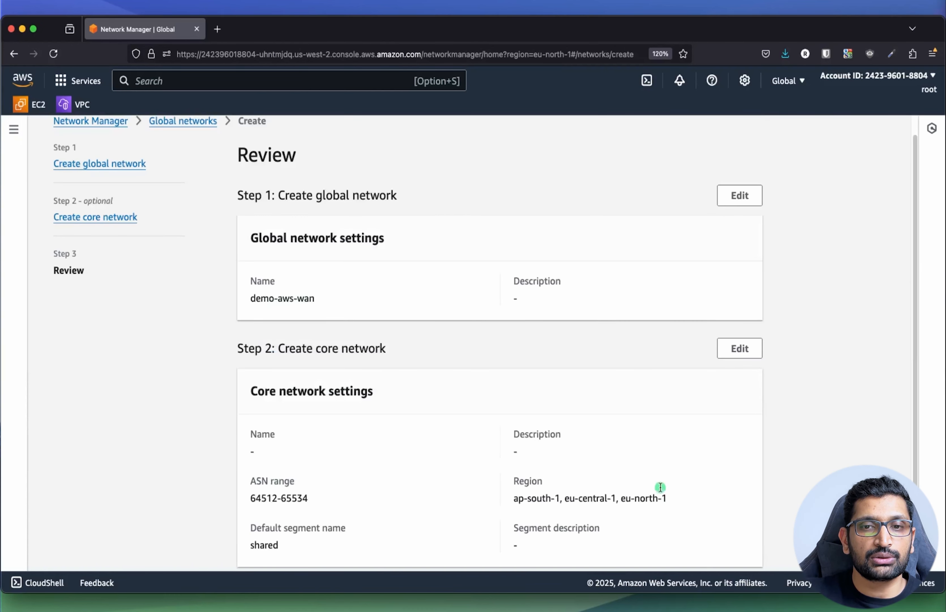
{"action": "scroll", "coordinate": [660, 487], "scroll_direction": "down", "scroll_amount": 3}
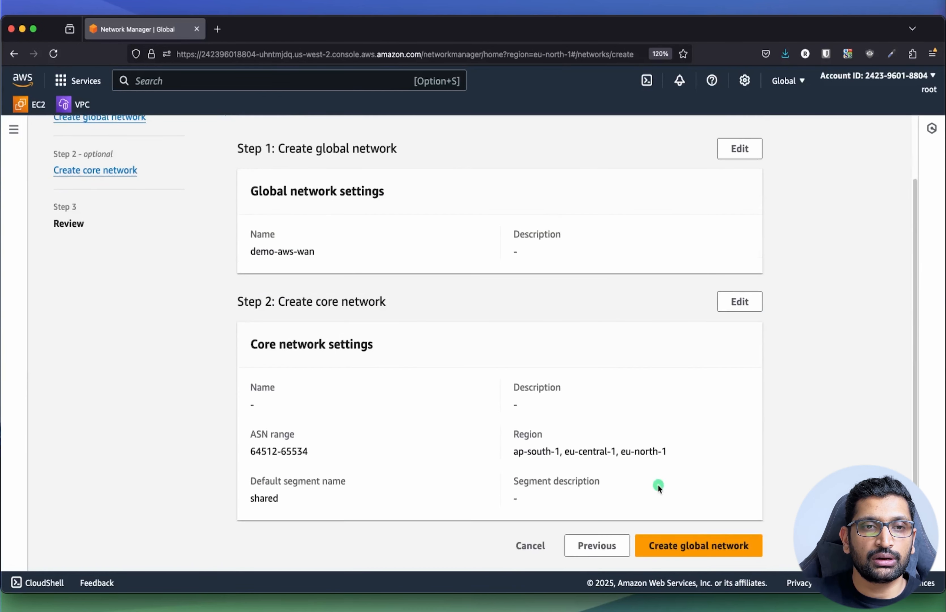
{"action": "left_click", "coordinate": [697, 551]}
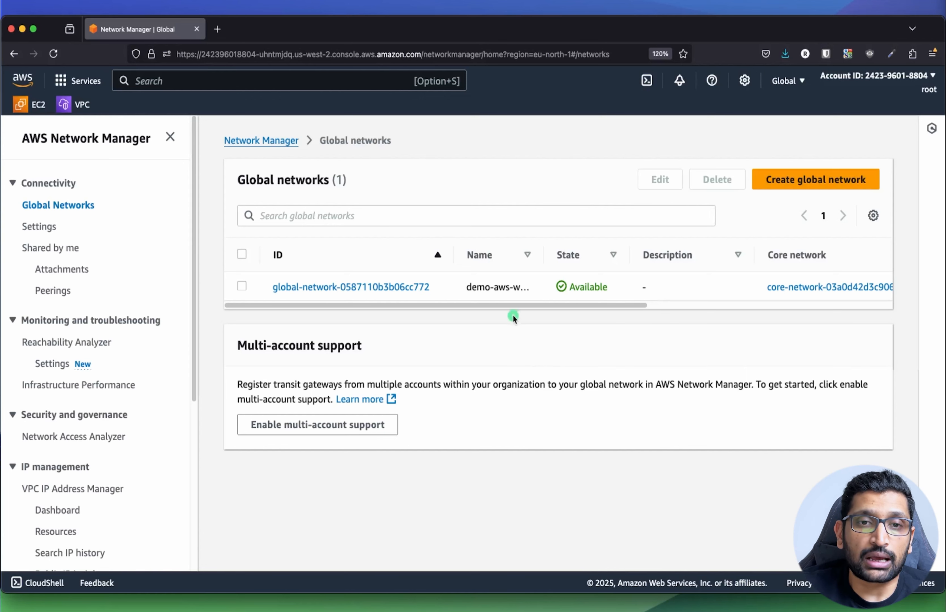
- Examine the core network ID and core network state of demo-aws-wan in the global networks list
{"action": "left_click_drag", "start_coordinate": [509, 306], "coordinate": [667, 320]}
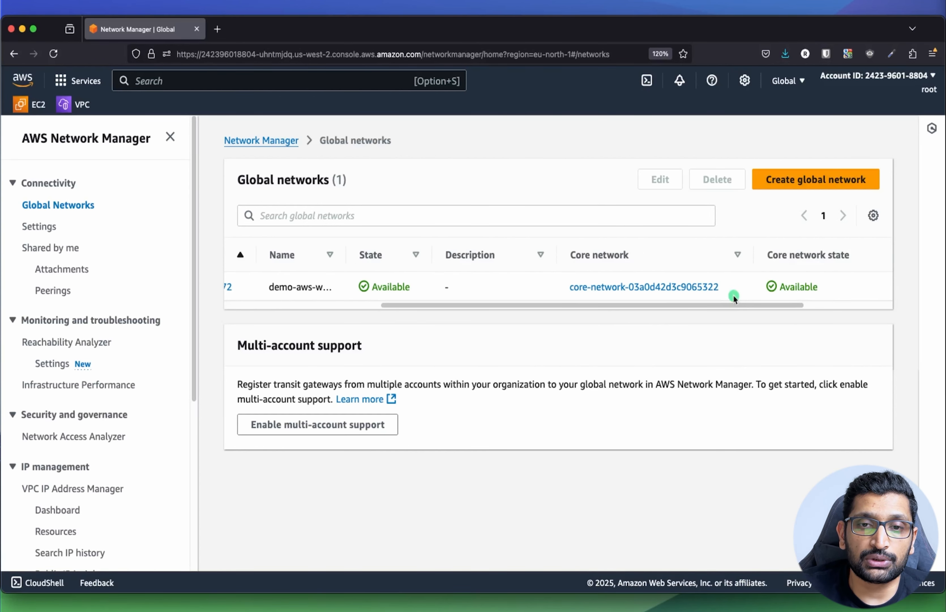
{"action": "left_click_drag", "start_coordinate": [734, 289], "coordinate": [564, 294]}
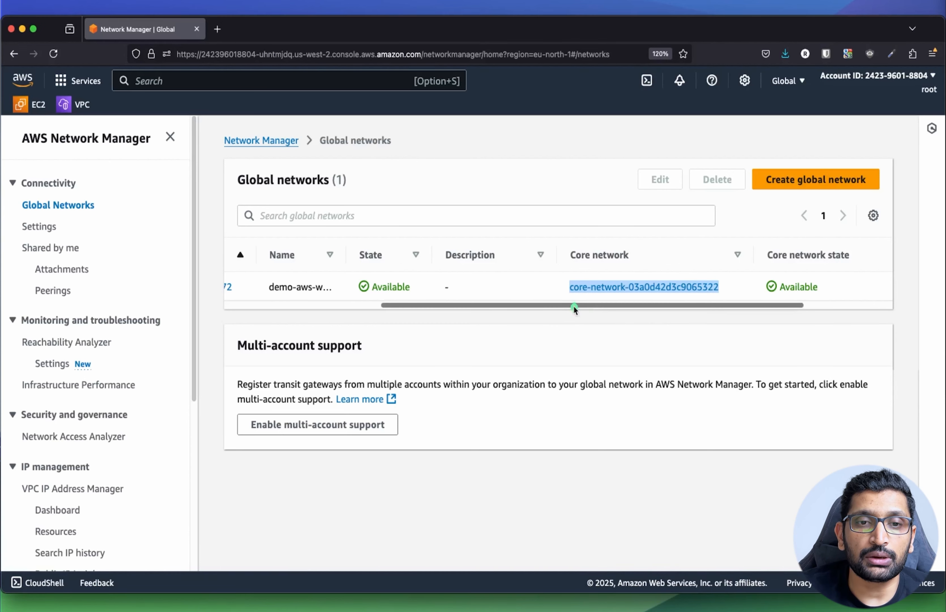
{"action": "left_click_drag", "start_coordinate": [574, 305], "coordinate": [550, 312]}
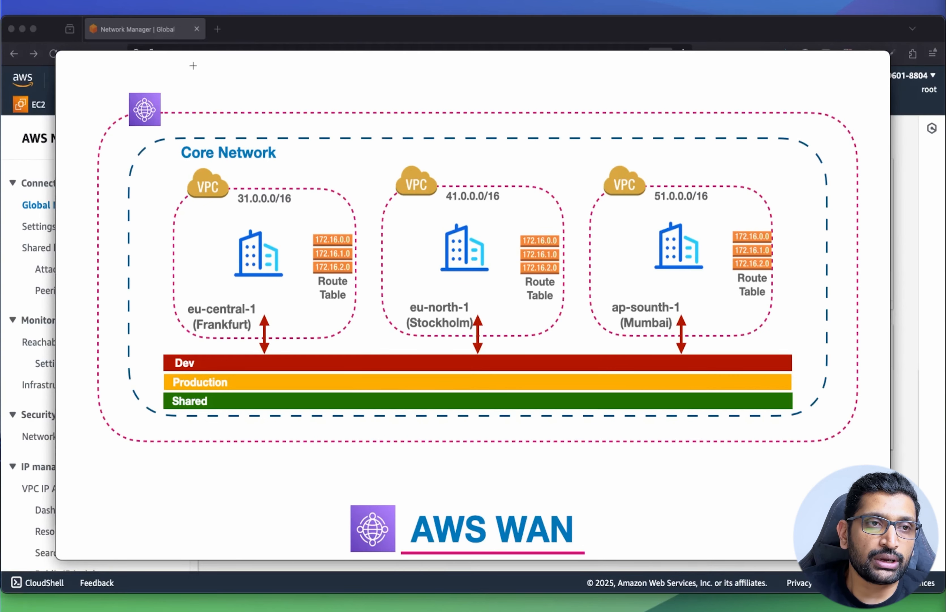
- Draw arrows on the diagram slide pointing to the WAN icon, the Core Network label and the Shared segment
{"action": "left_click_drag", "start_coordinate": [193, 66], "coordinate": [160, 94]}
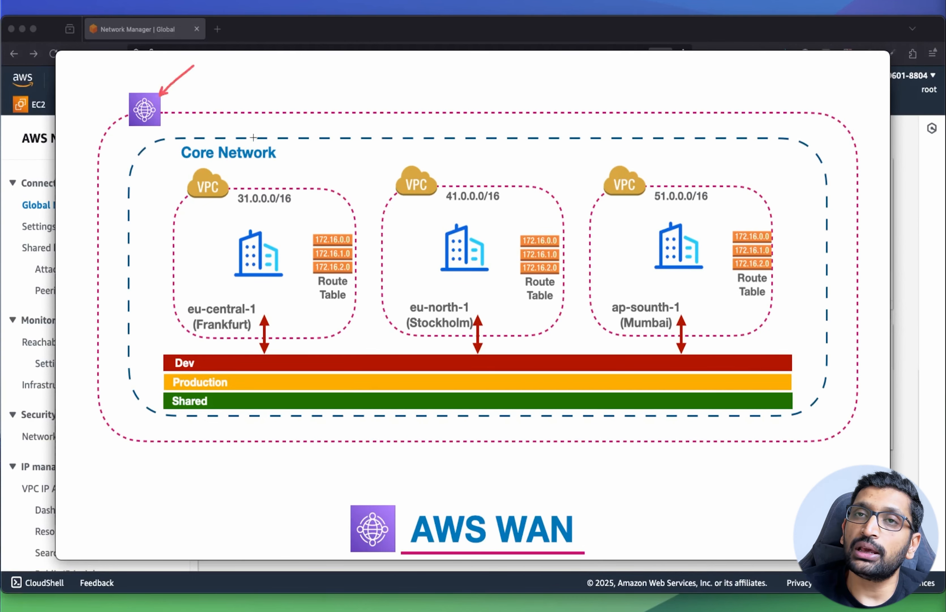
{"action": "left_click_drag", "start_coordinate": [293, 108], "coordinate": [252, 148]}
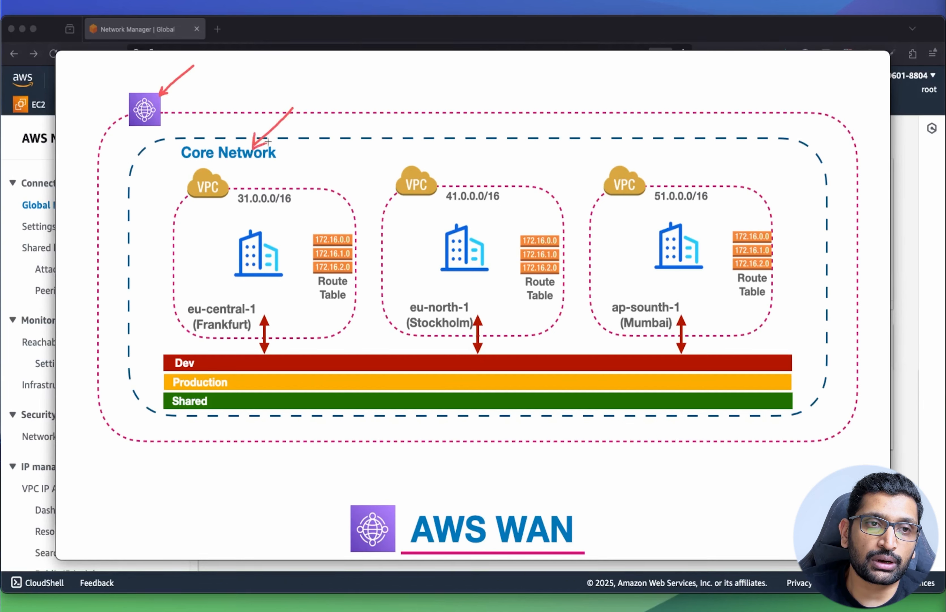
{"action": "left_click_drag", "start_coordinate": [147, 453], "coordinate": [205, 403]}
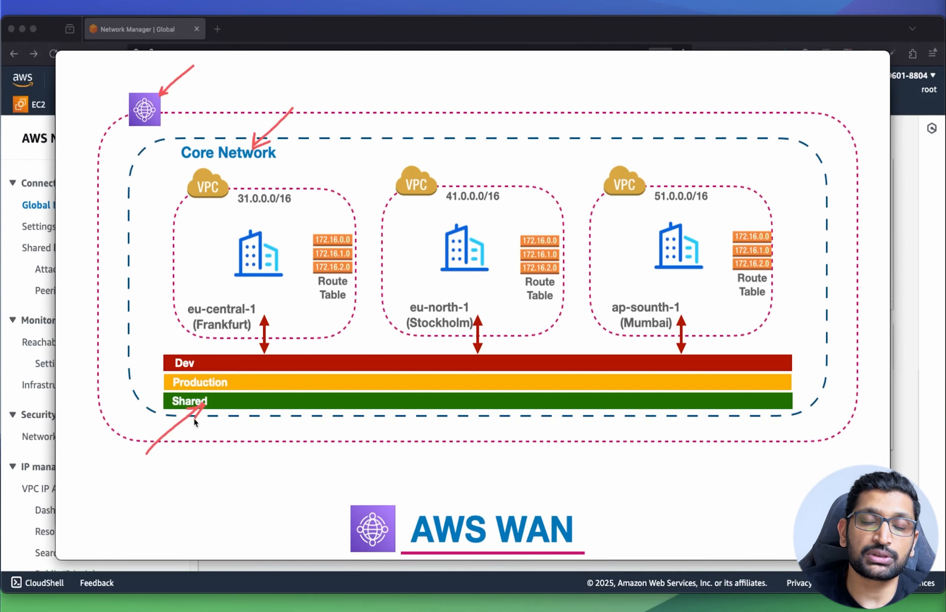
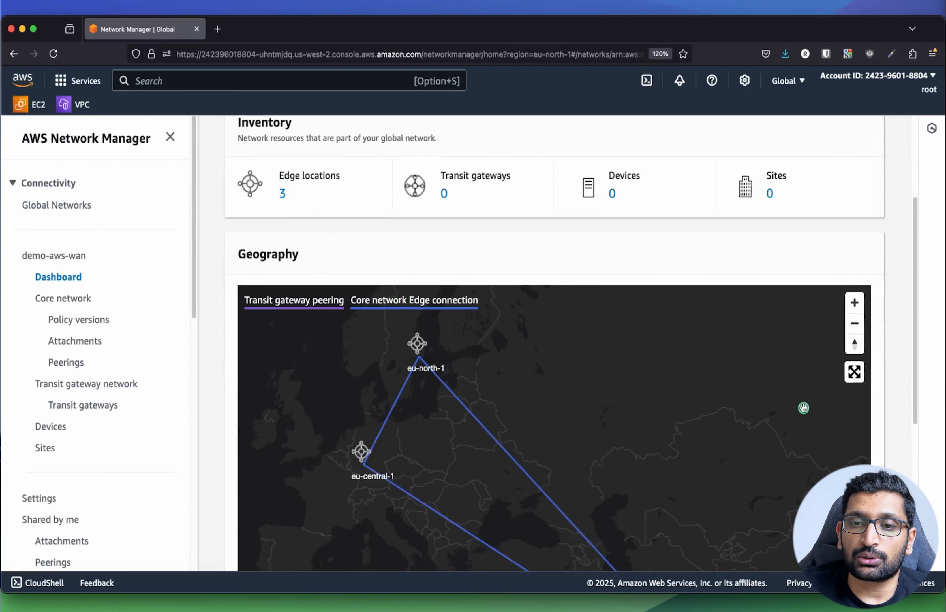
- Examine the edge locations and their connections on the demo-aws-wan dashboard's Geography map, zoomed out to fit all regions
{"action": "scroll", "coordinate": [855, 360], "scroll_direction": "down", "scroll_amount": 5}
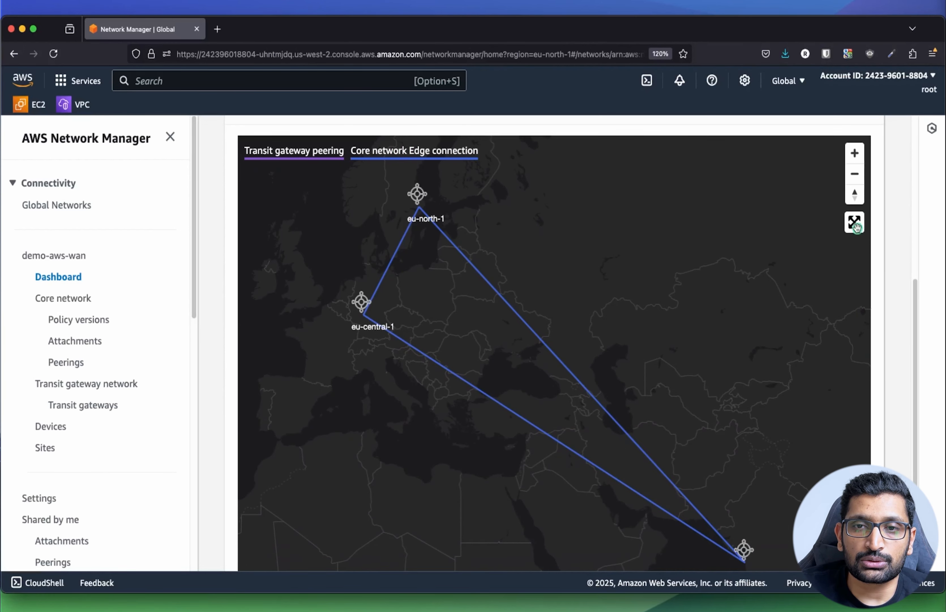
{"action": "left_click", "coordinate": [855, 174]}
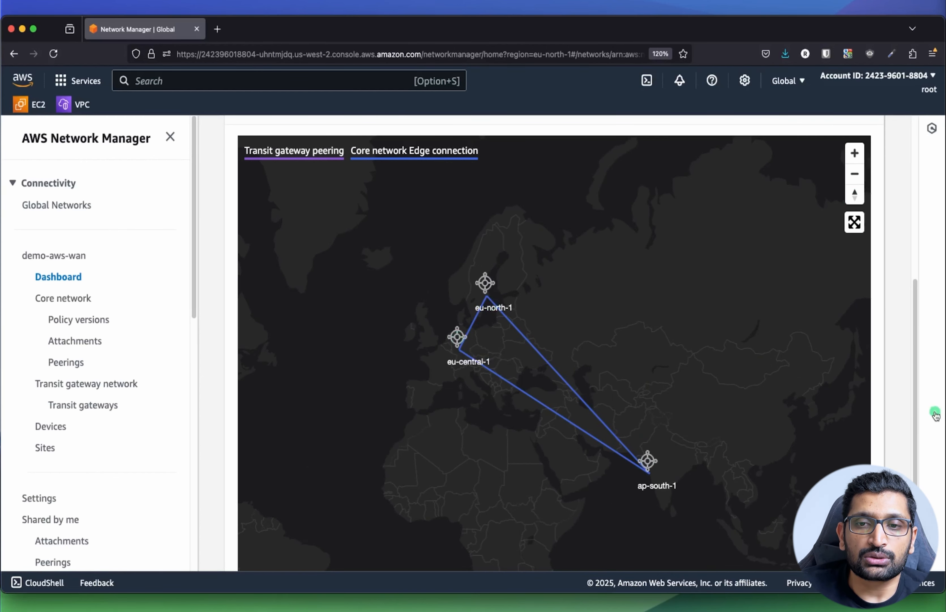
- Examine the core network's overview inventory, details, resource sharing and topology graph for demo-aws-wan
{"action": "scroll", "coordinate": [883, 413], "scroll_direction": "up", "scroll_amount": 5}
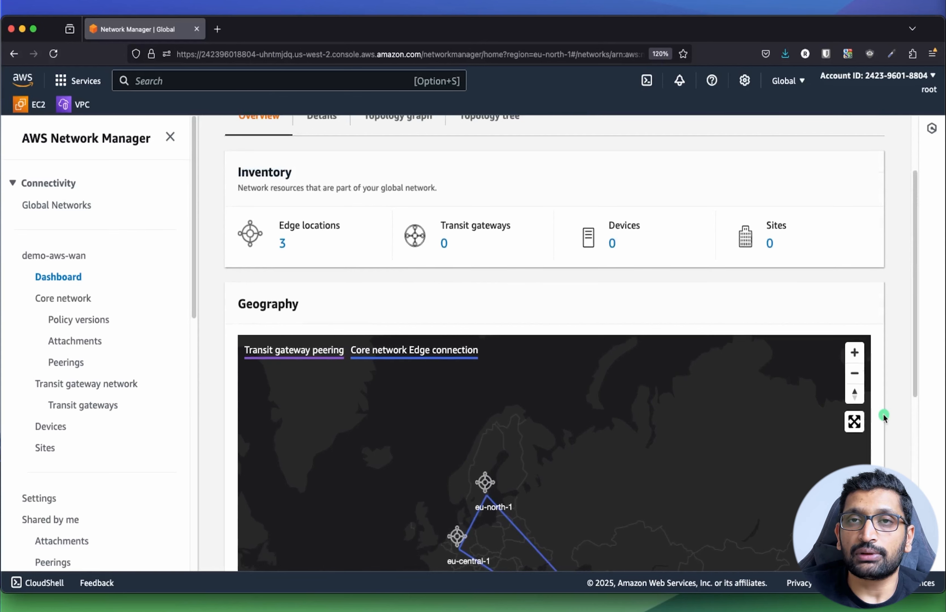
{"action": "left_click", "coordinate": [64, 299]}
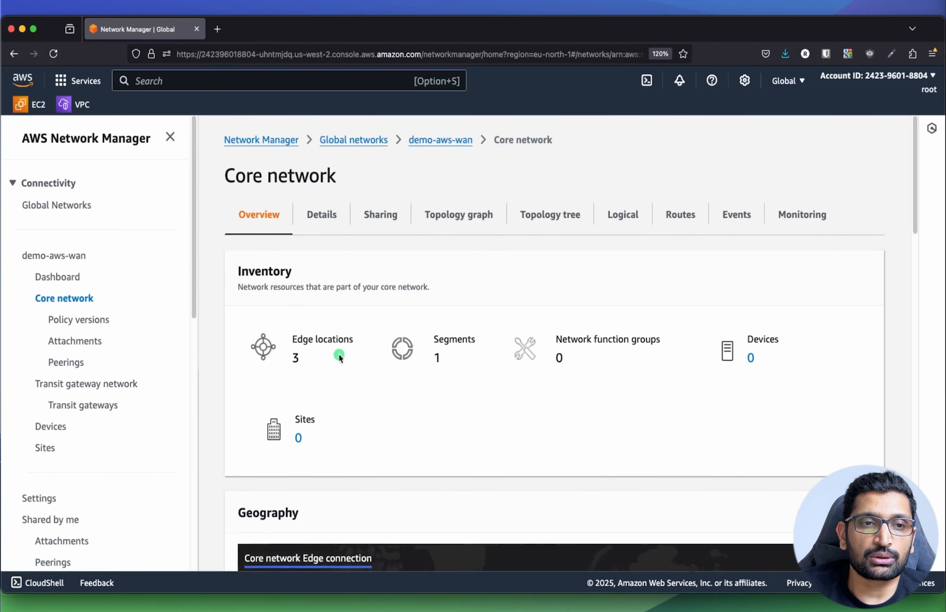
{"action": "scroll", "coordinate": [338, 353], "scroll_direction": "down", "scroll_amount": 1}
{"action": "left_click", "coordinate": [313, 204]}
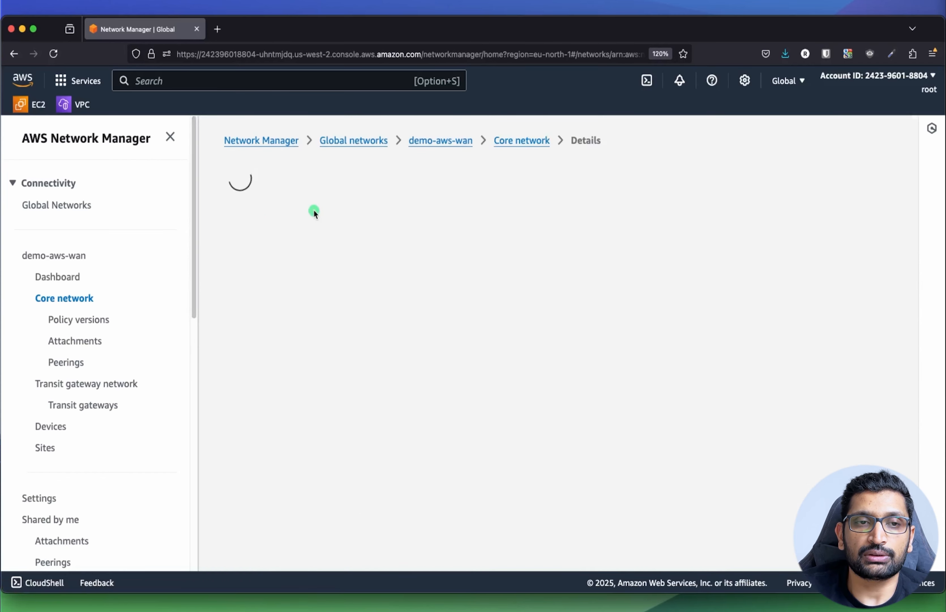
{"action": "scroll", "coordinate": [397, 298], "scroll_direction": "down", "scroll_amount": 2}
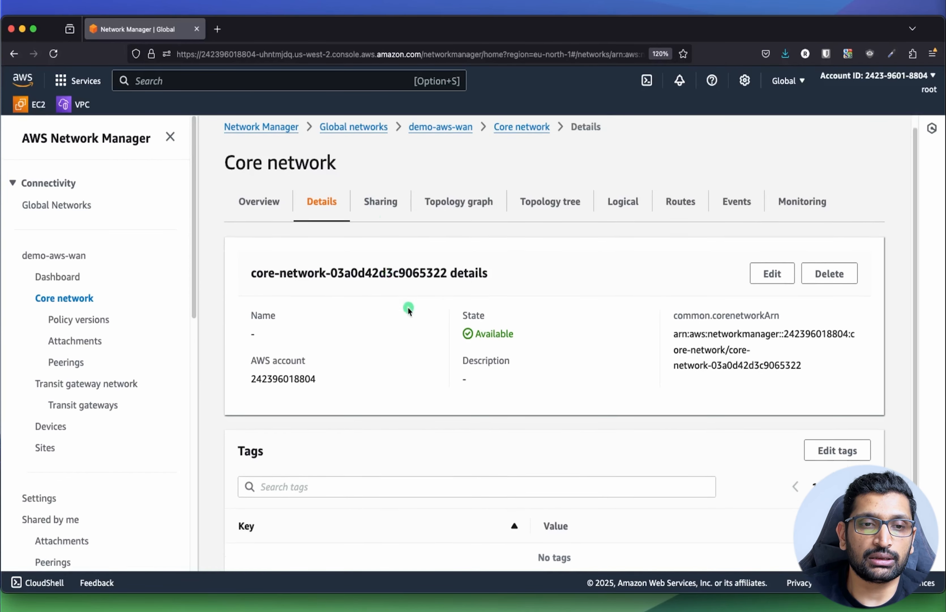
{"action": "left_click", "coordinate": [382, 196]}
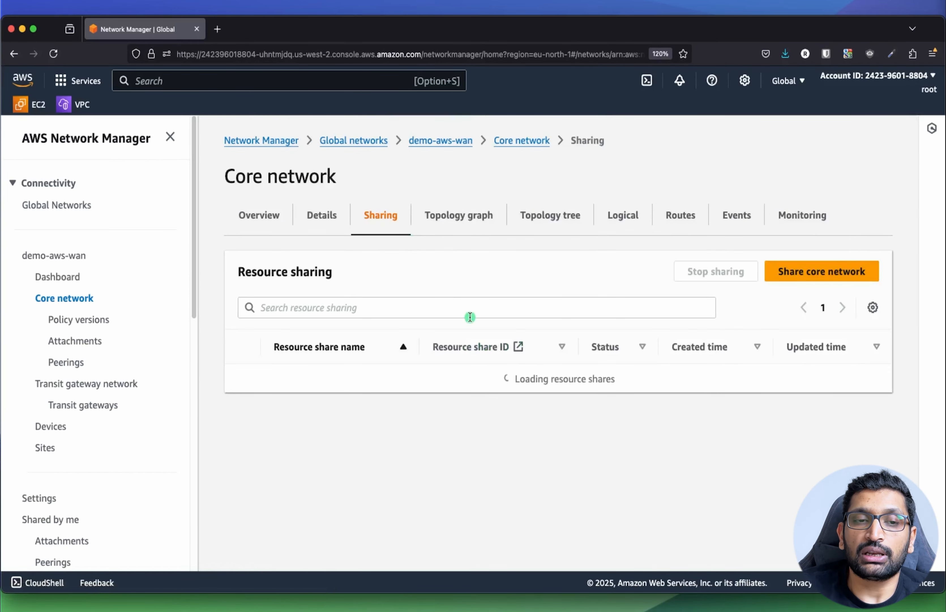
{"action": "left_click", "coordinate": [453, 216]}
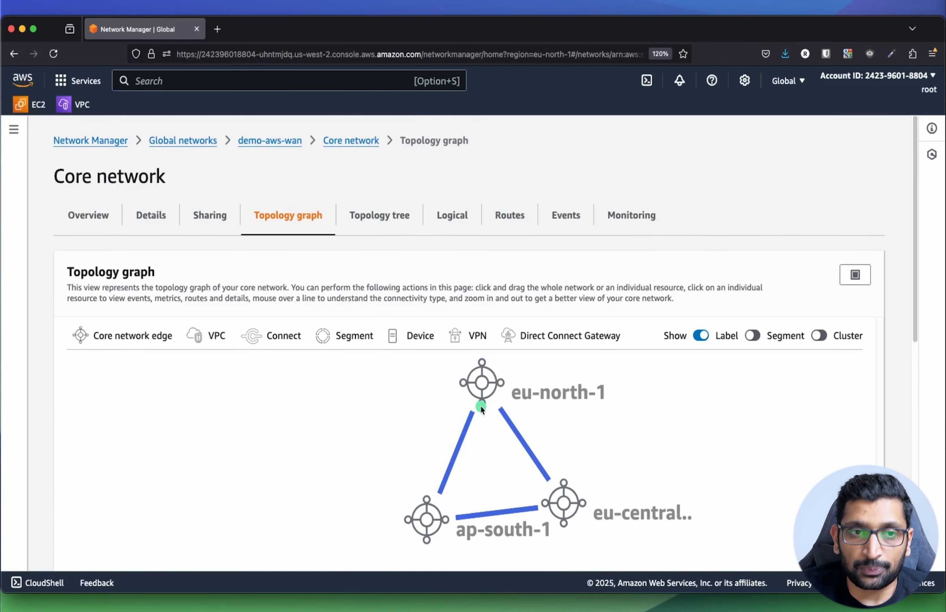
{"action": "left_click", "coordinate": [349, 146]}
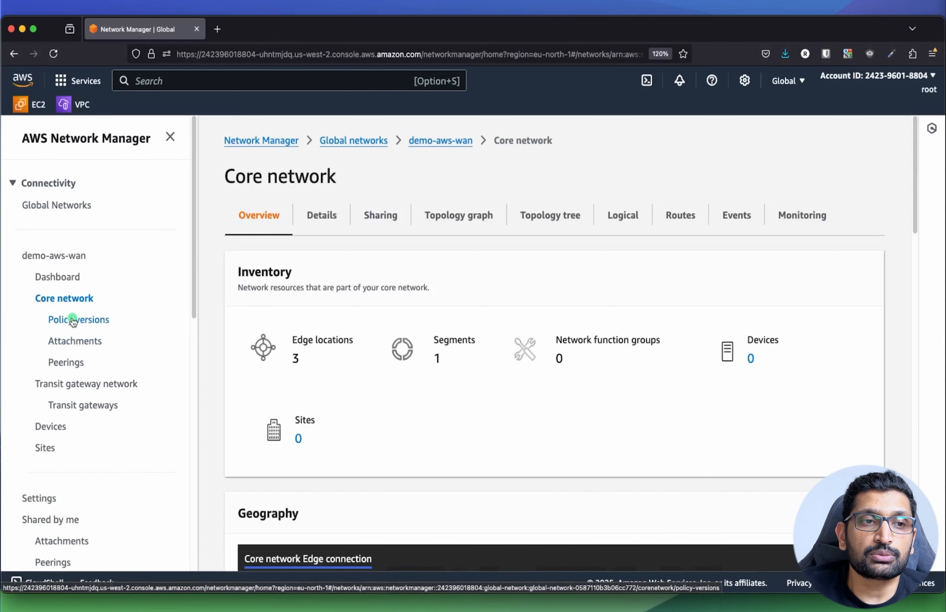
- Widen the Policy version ID column in the core network's policy versions list and open Policy version - 1
{"action": "left_click", "coordinate": [73, 322]}
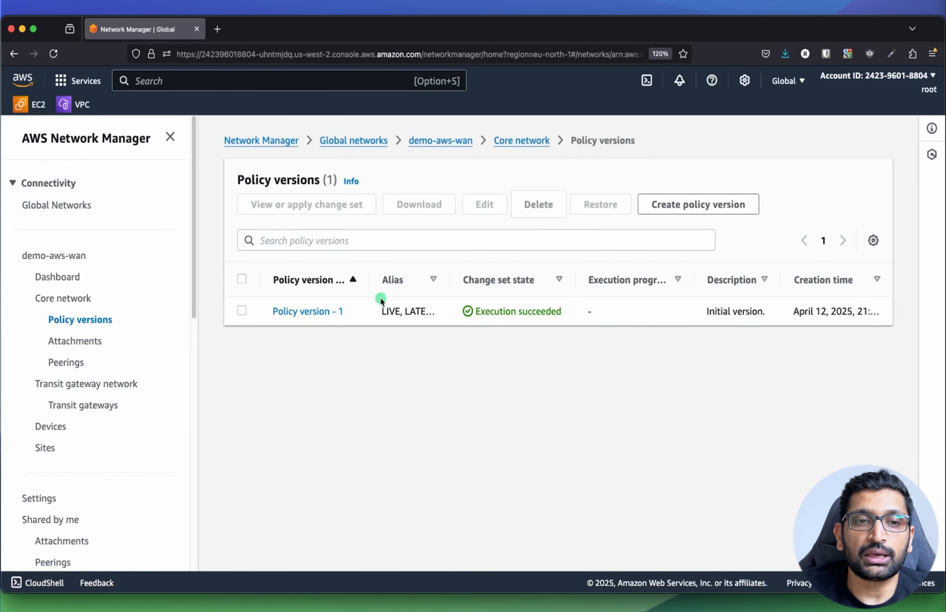
{"action": "left_click_drag", "start_coordinate": [369, 280], "coordinate": [396, 280]}
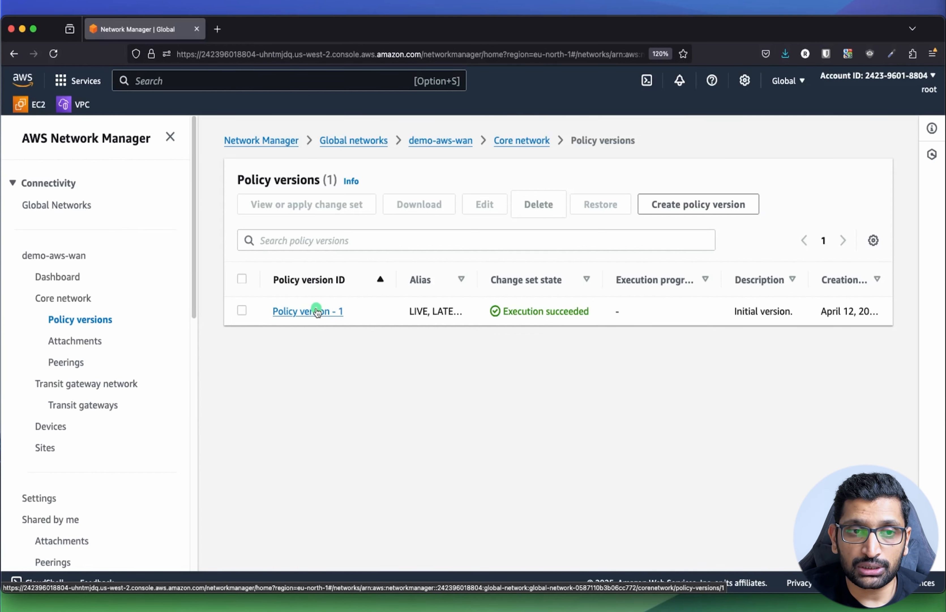
{"action": "left_click", "coordinate": [317, 311]}
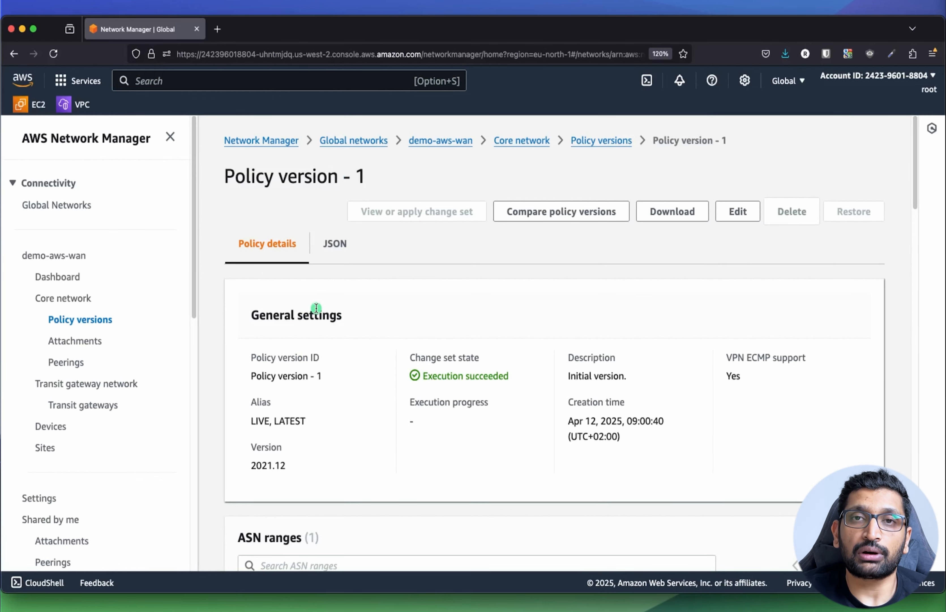
- Examine the ASN ranges, inside CIDR blocks, edge locations and segments of Policy version - 1
{"action": "scroll", "coordinate": [351, 364], "scroll_direction": "down", "scroll_amount": 10}
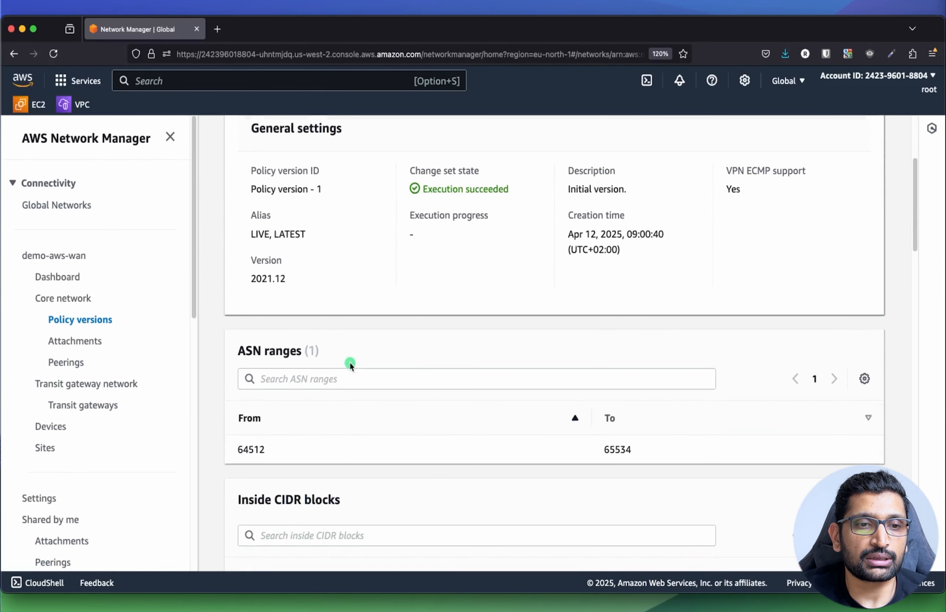
{"action": "scroll", "coordinate": [350, 363], "scroll_direction": "down", "scroll_amount": 2}
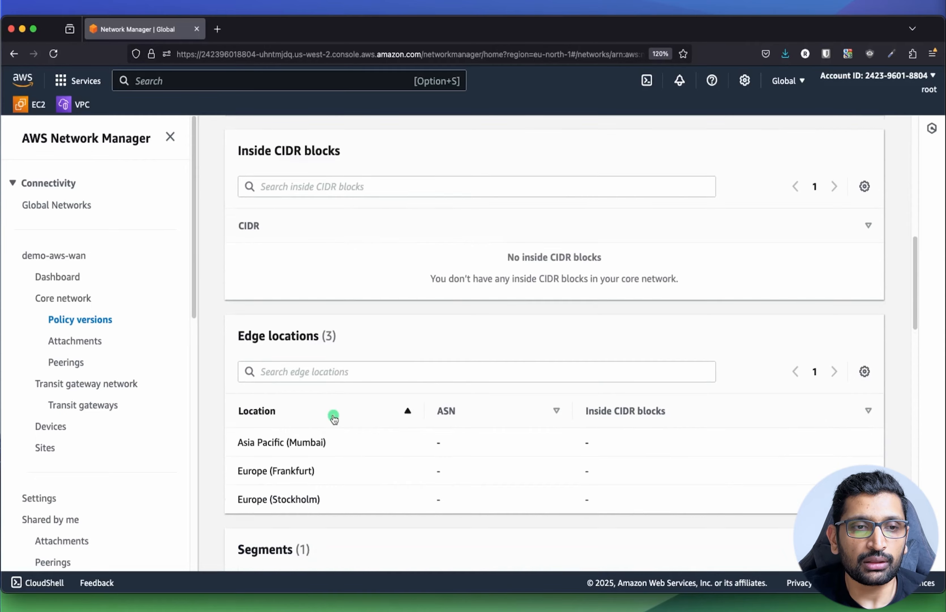
{"action": "scroll", "coordinate": [332, 416], "scroll_direction": "down", "scroll_amount": 6}
{"action": "scroll", "coordinate": [271, 289], "scroll_direction": "up", "scroll_amount": 2}
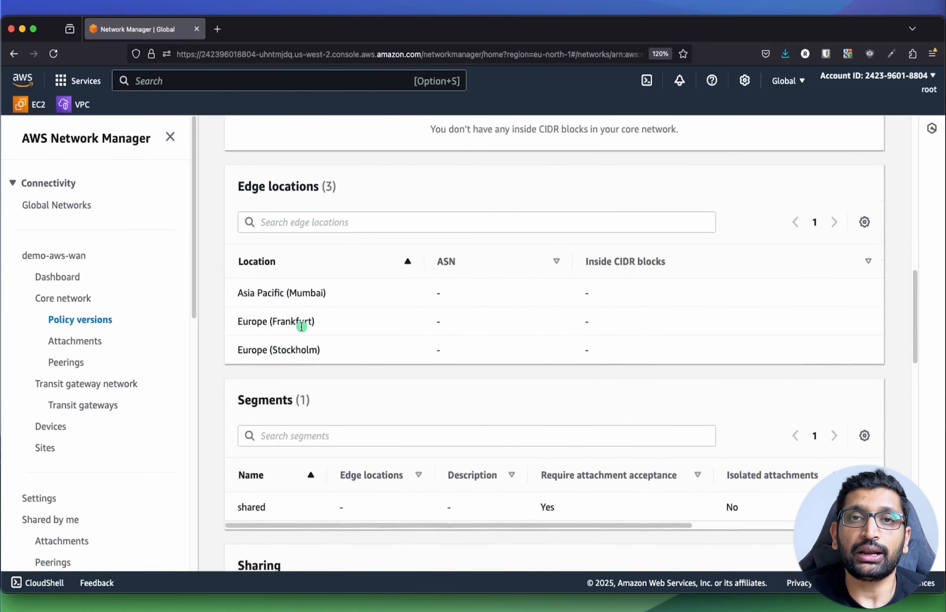
{"action": "left_click_drag", "start_coordinate": [321, 363], "coordinate": [236, 292]}
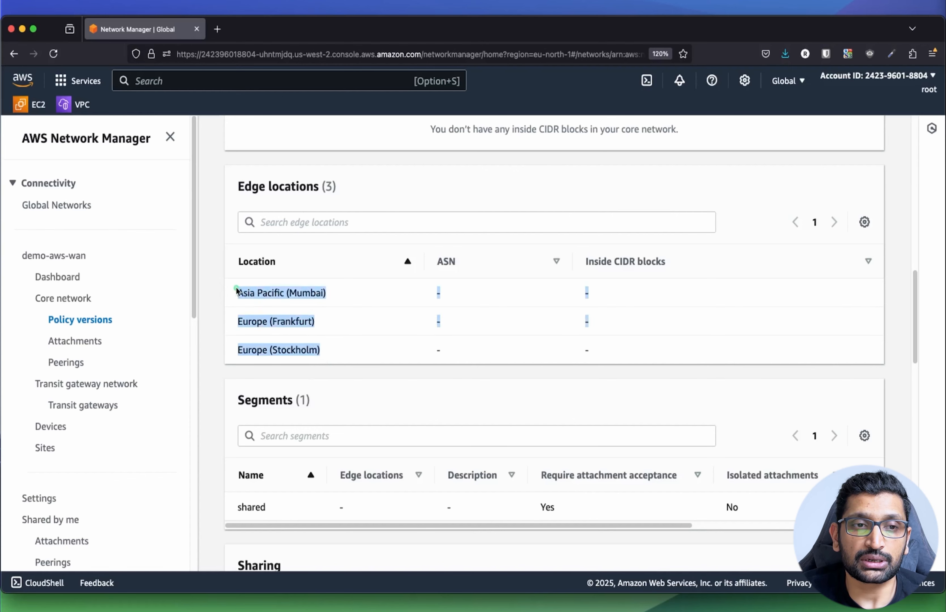
{"action": "scroll", "coordinate": [304, 374], "scroll_direction": "down", "scroll_amount": 2}
{"action": "double_click", "coordinate": [251, 432]}
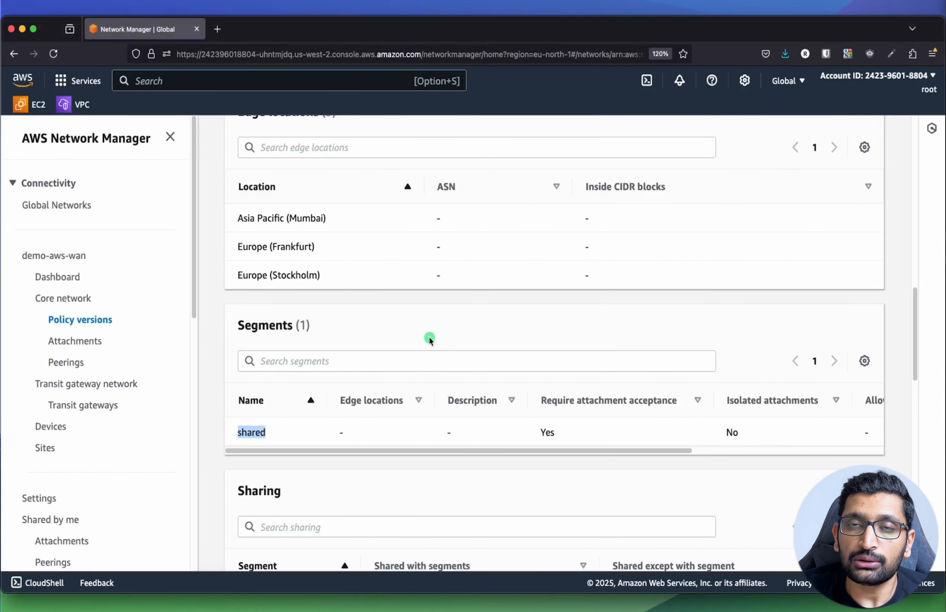
- Open Policy version - 1 for editing in the visual editor and show its segments
{"action": "scroll", "coordinate": [429, 338], "scroll_direction": "up", "scroll_amount": 15}
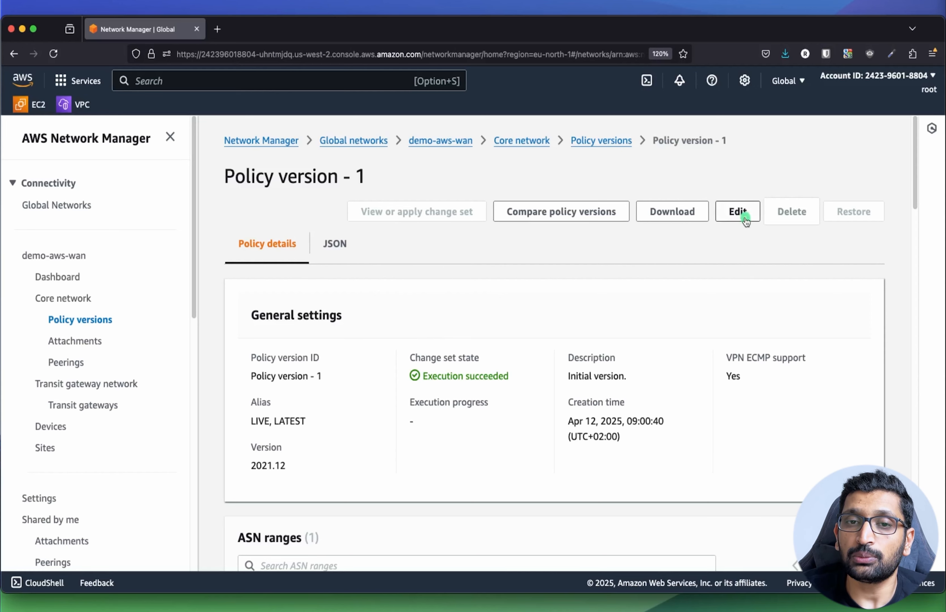
{"action": "left_click", "coordinate": [738, 211]}
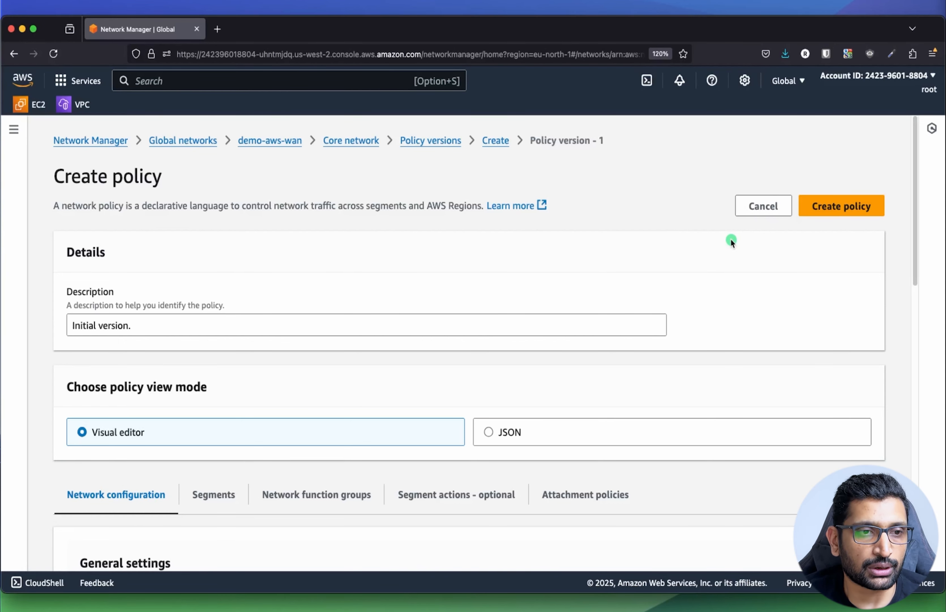
{"action": "scroll", "coordinate": [445, 347], "scroll_direction": "down", "scroll_amount": 3}
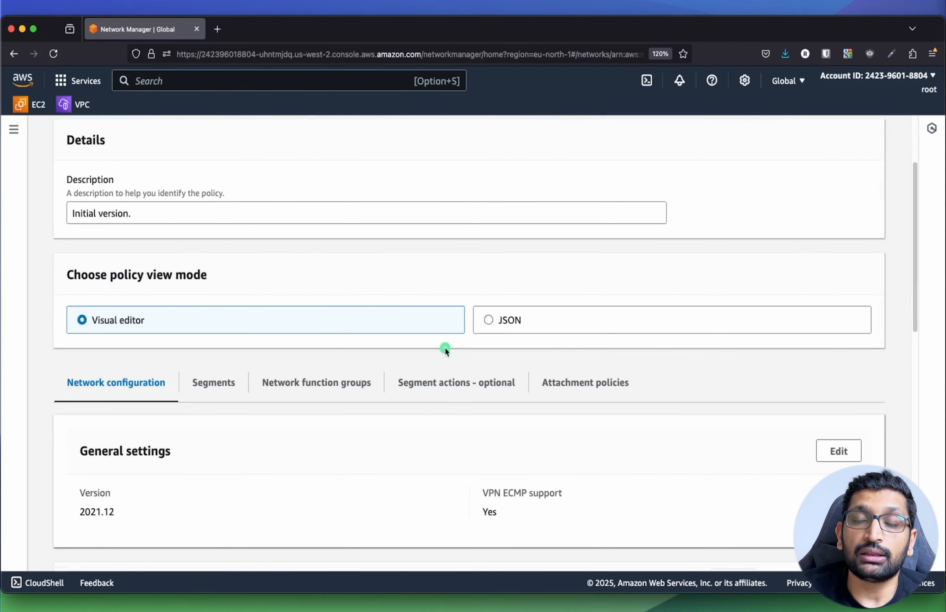
{"action": "scroll", "coordinate": [385, 396], "scroll_direction": "down", "scroll_amount": 1}
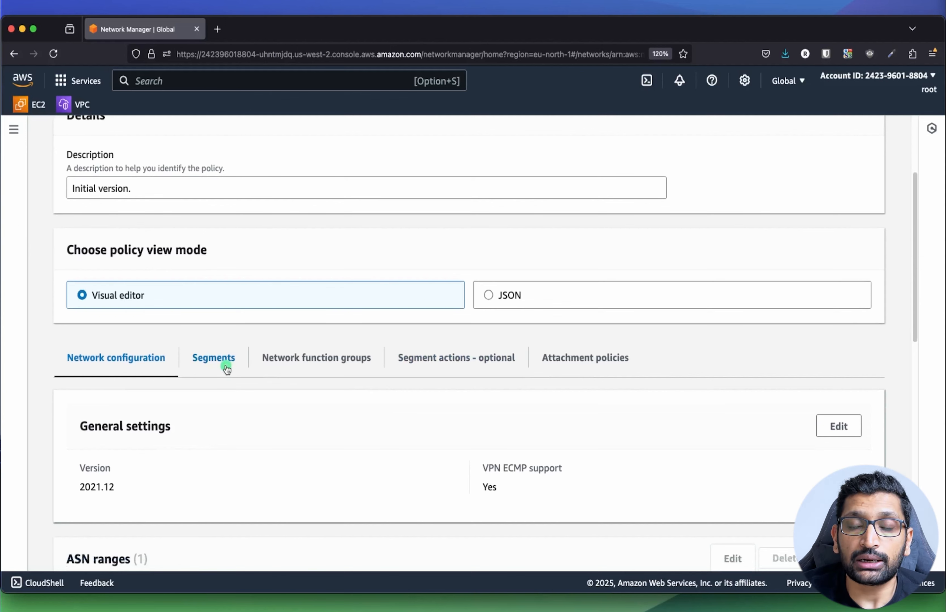
{"action": "left_click", "coordinate": [227, 369]}
{"action": "scroll", "coordinate": [308, 395], "scroll_direction": "down", "scroll_amount": 2}
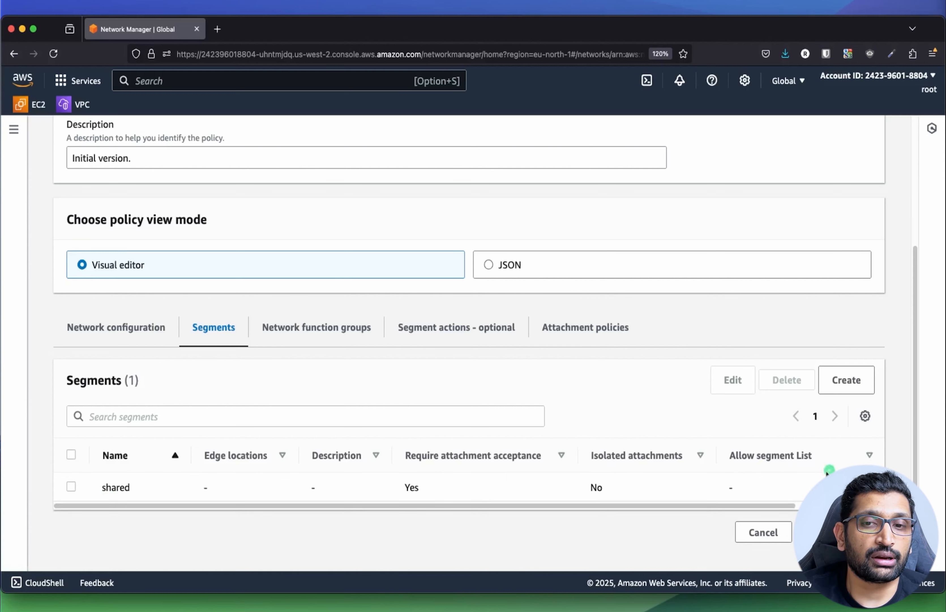
- Create a segment named development with no description, no required acceptance and the segment filter at Allow all
{"action": "left_click", "coordinate": [860, 387]}
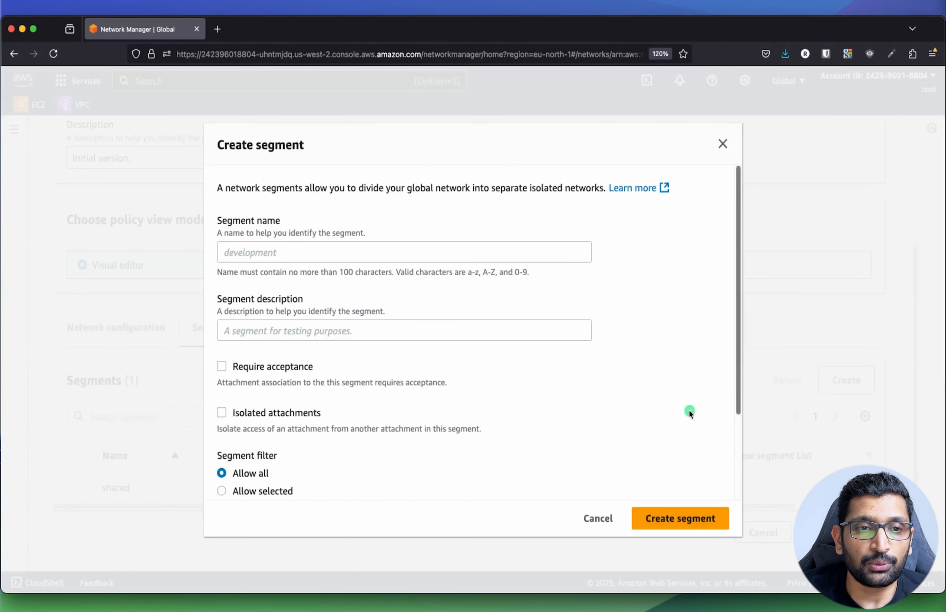
{"action": "left_click", "coordinate": [249, 251]}
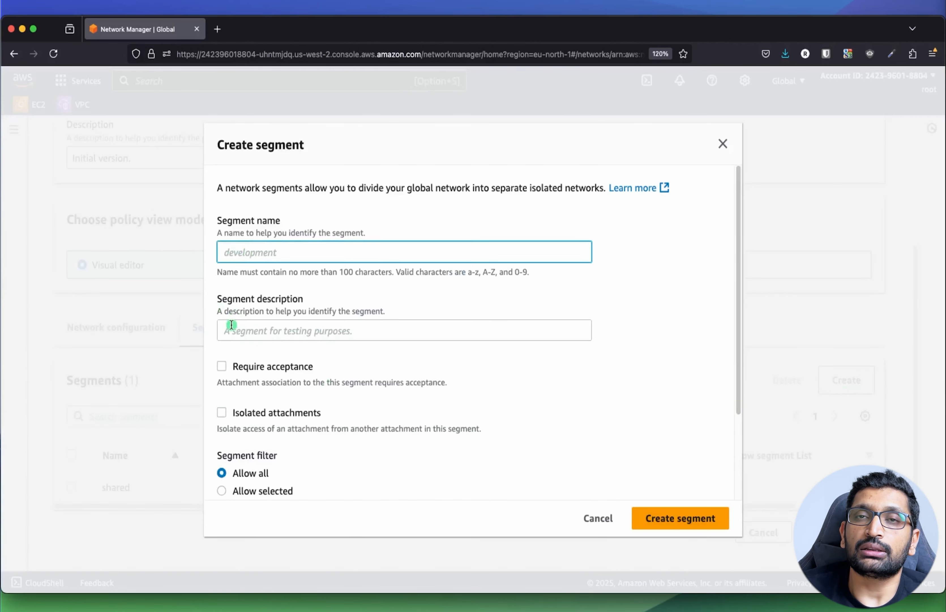
{"action": "type", "text": "deve"}
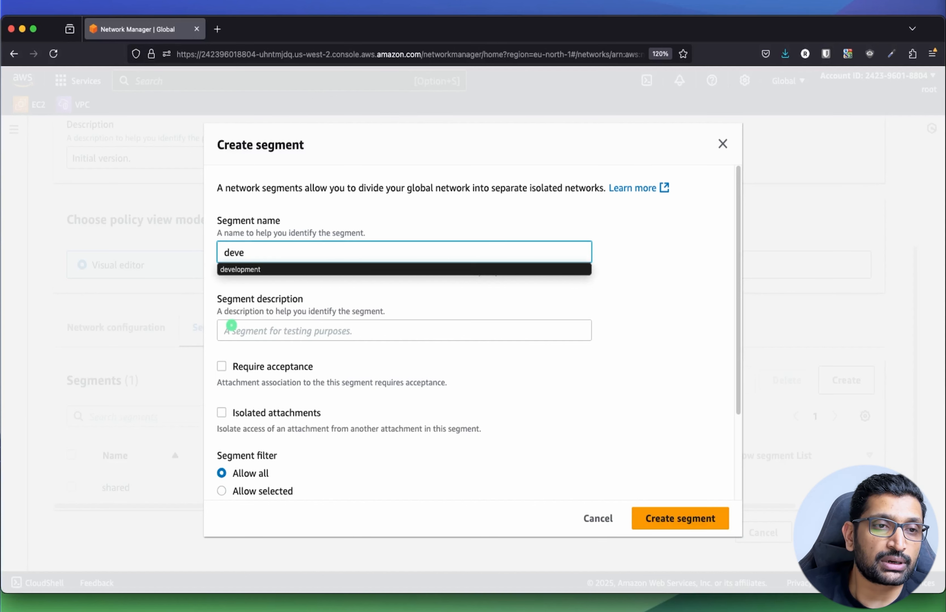
{"action": "key", "text": "Down"}
{"action": "key", "text": "Return"}
{"action": "left_click", "coordinate": [239, 335]}
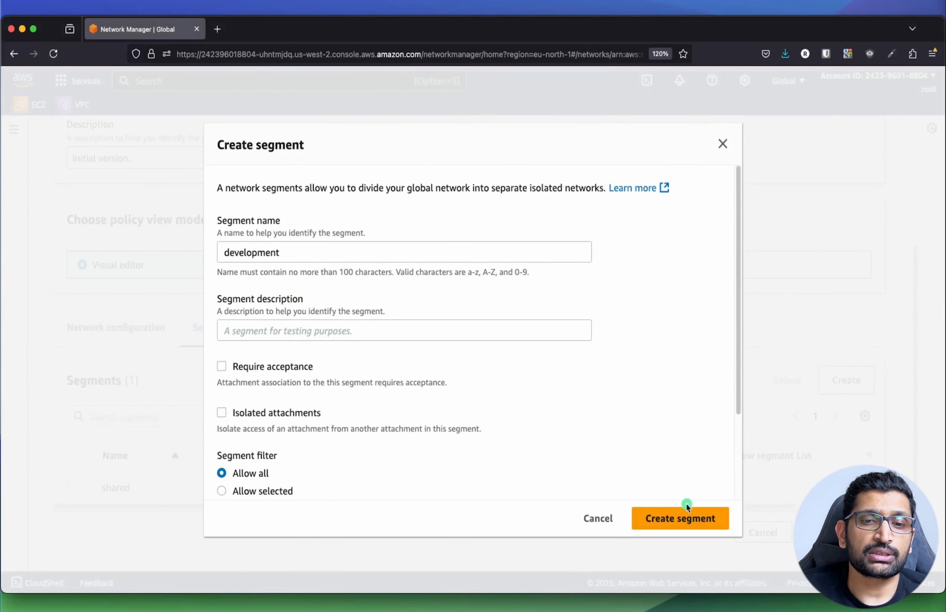
{"action": "left_click", "coordinate": [683, 518]}
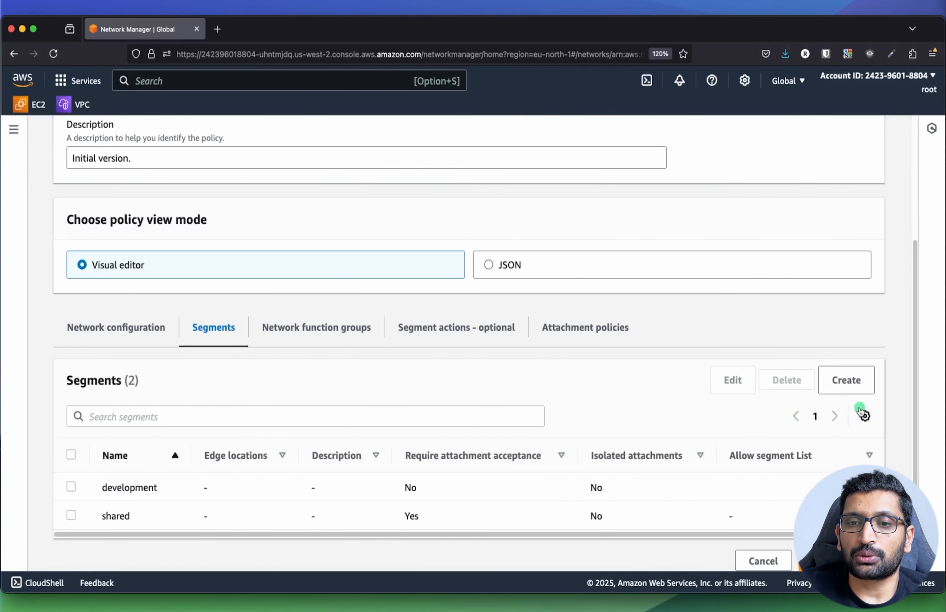
- Create a second segment named production with no description, no required acceptance and the Allow all filter
{"action": "left_click", "coordinate": [855, 386]}
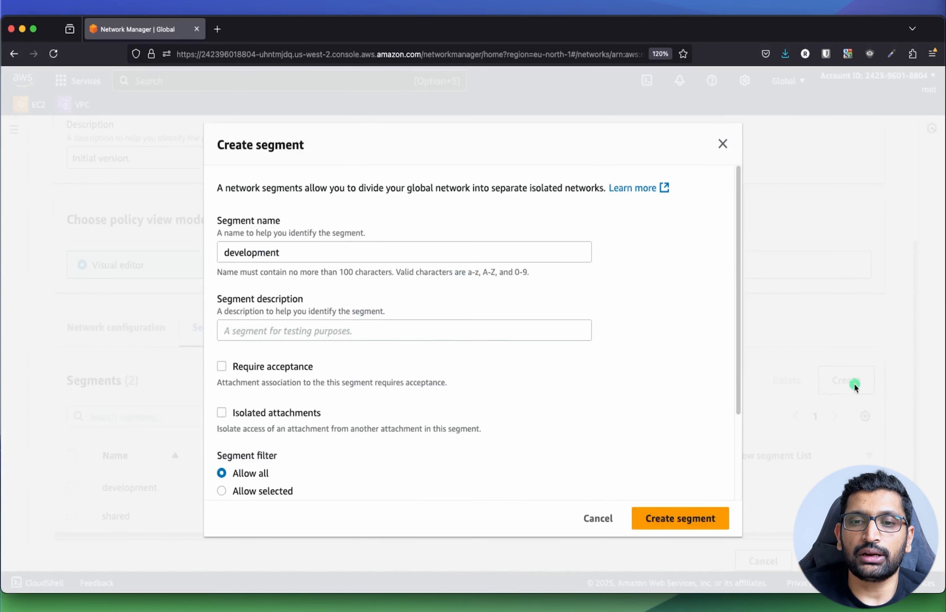
{"action": "double_click", "coordinate": [241, 259]}
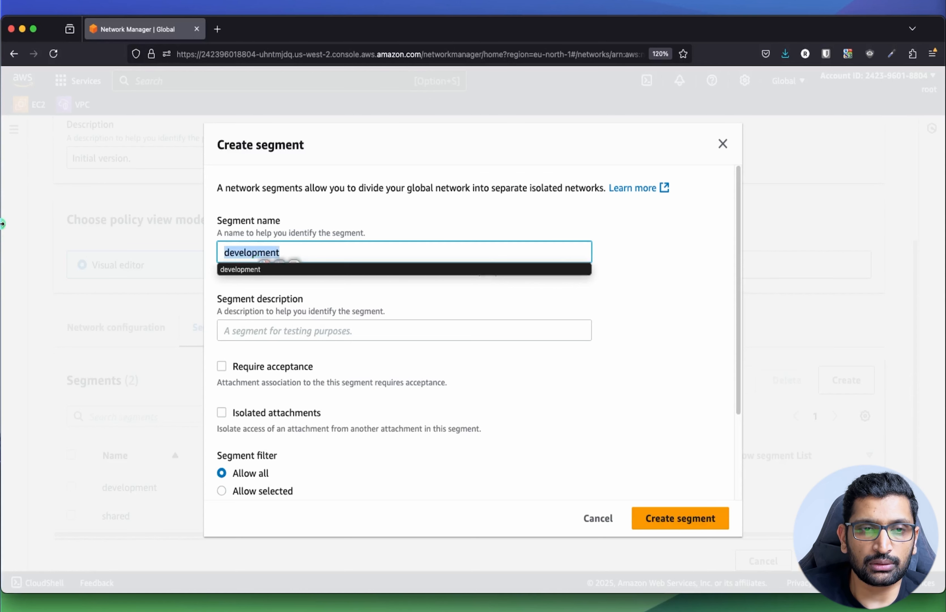
{"action": "key", "text": "BackSpace"}
{"action": "type", "text": "prod"}
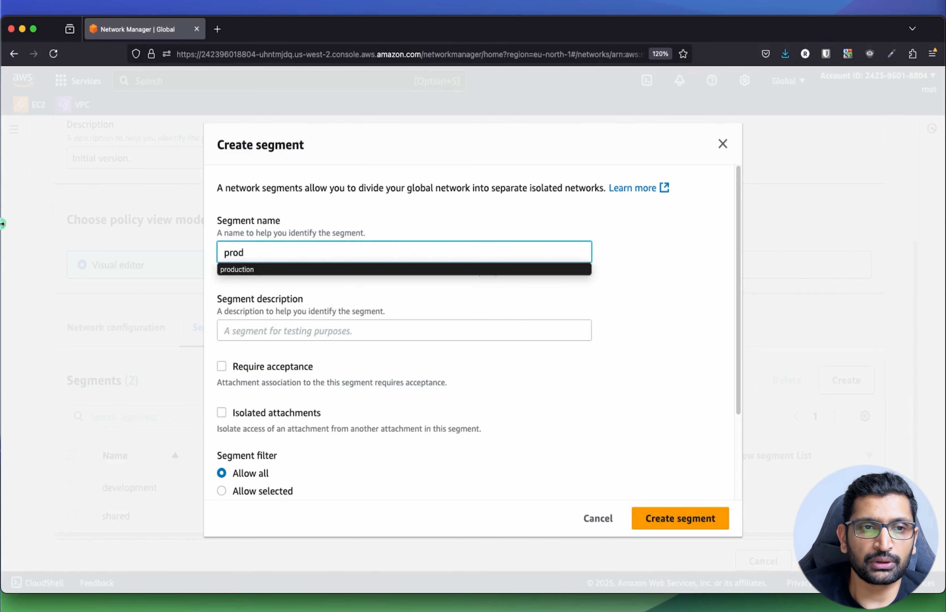
{"action": "left_click", "coordinate": [227, 269]}
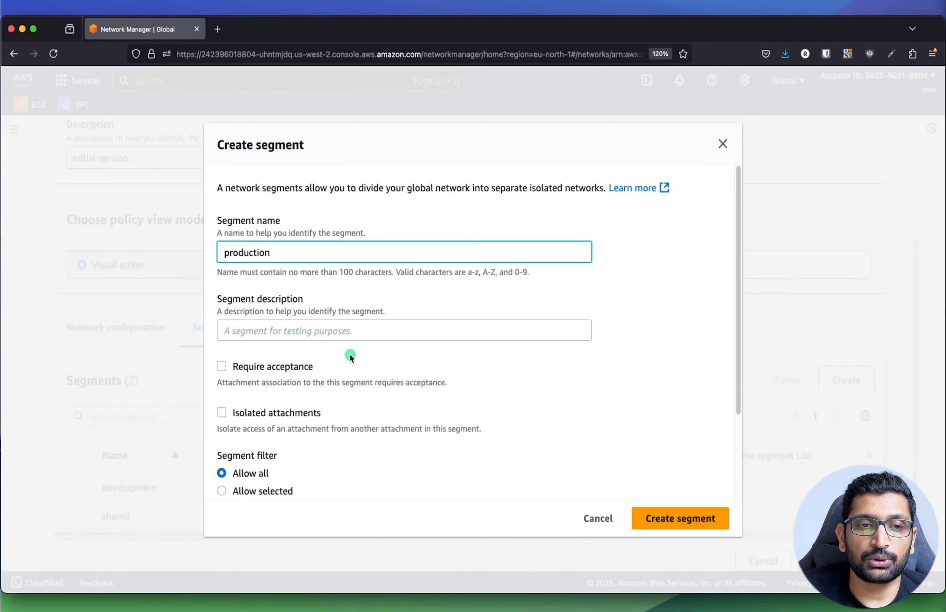
{"action": "scroll", "coordinate": [364, 360], "scroll_direction": "down", "scroll_amount": 3}
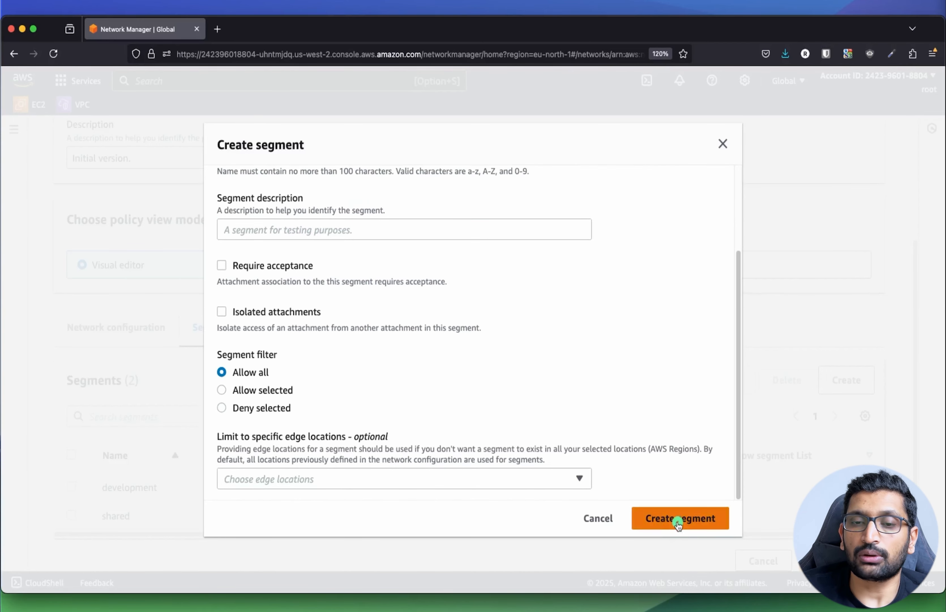
{"action": "left_click", "coordinate": [679, 523]}
{"action": "scroll", "coordinate": [358, 495], "scroll_direction": "down", "scroll_amount": 2}
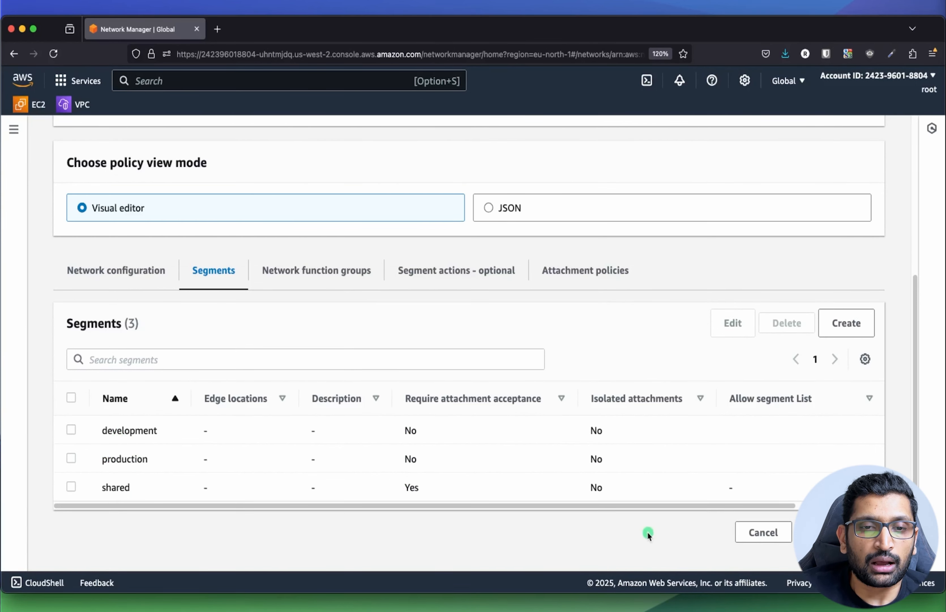
- Create the new policy version from the edited segments and check its change set state in the policy versions list
{"action": "scroll", "coordinate": [650, 534], "scroll_direction": "up", "scroll_amount": 6}
{"action": "scroll", "coordinate": [651, 530], "scroll_direction": "down", "scroll_amount": 5}
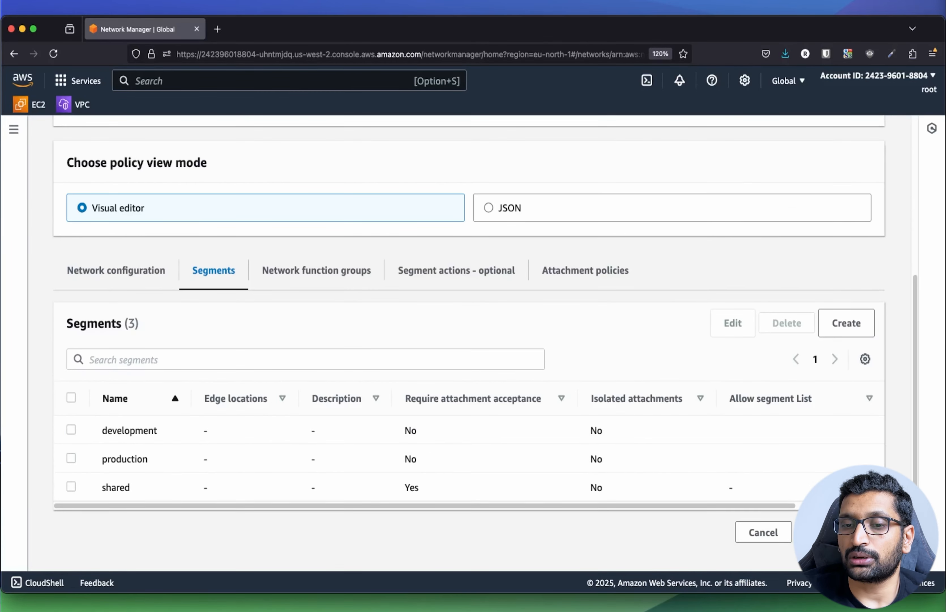
{"action": "scroll", "coordinate": [816, 347], "scroll_direction": "up", "scroll_amount": 5}
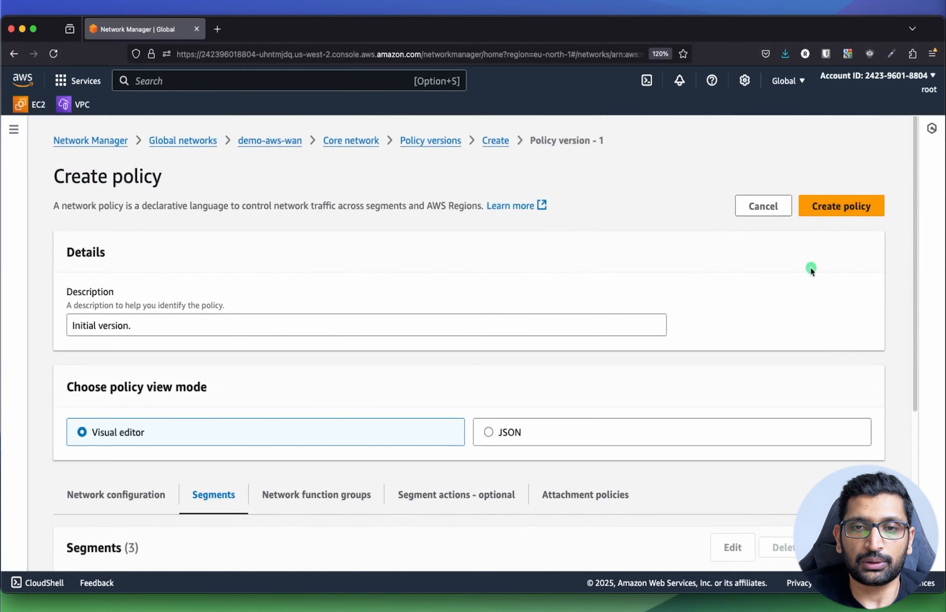
{"action": "scroll", "coordinate": [811, 269], "scroll_direction": "down", "scroll_amount": 5}
{"action": "left_click", "coordinate": [846, 535]}
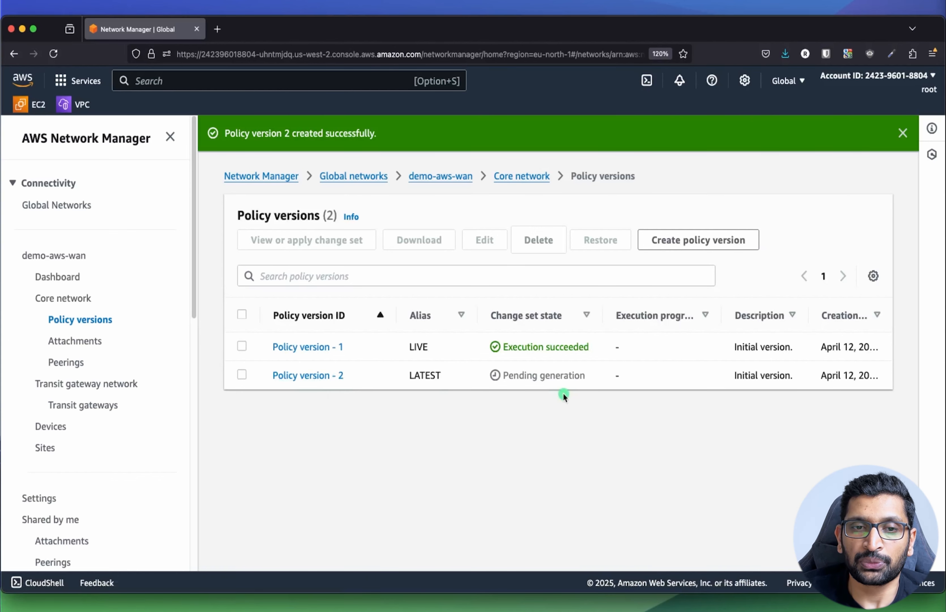
{"action": "left_click_drag", "start_coordinate": [591, 375], "coordinate": [504, 376]}
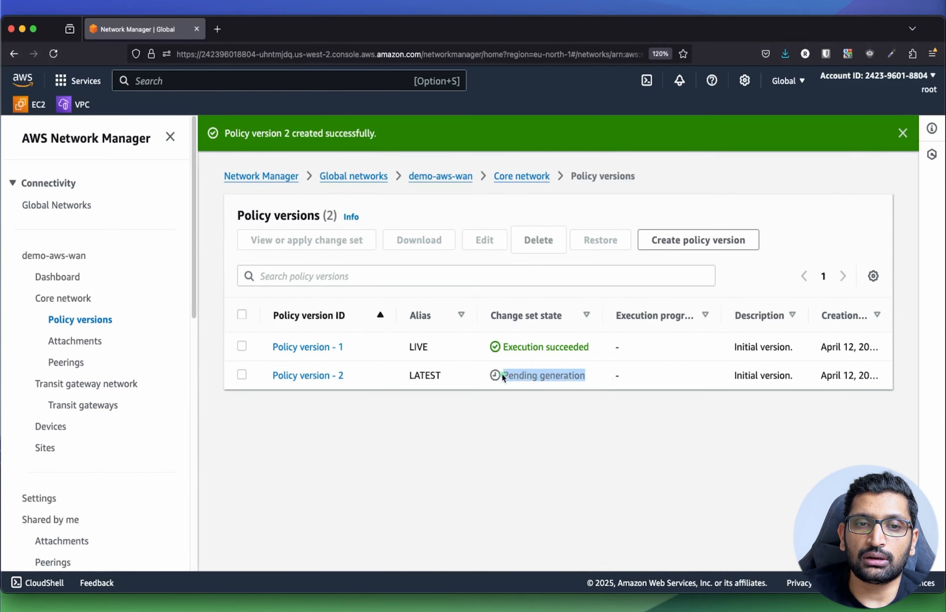
- Apply the change set of Policy version - 2 once it is ready to execute
{"action": "left_click", "coordinate": [521, 454]}
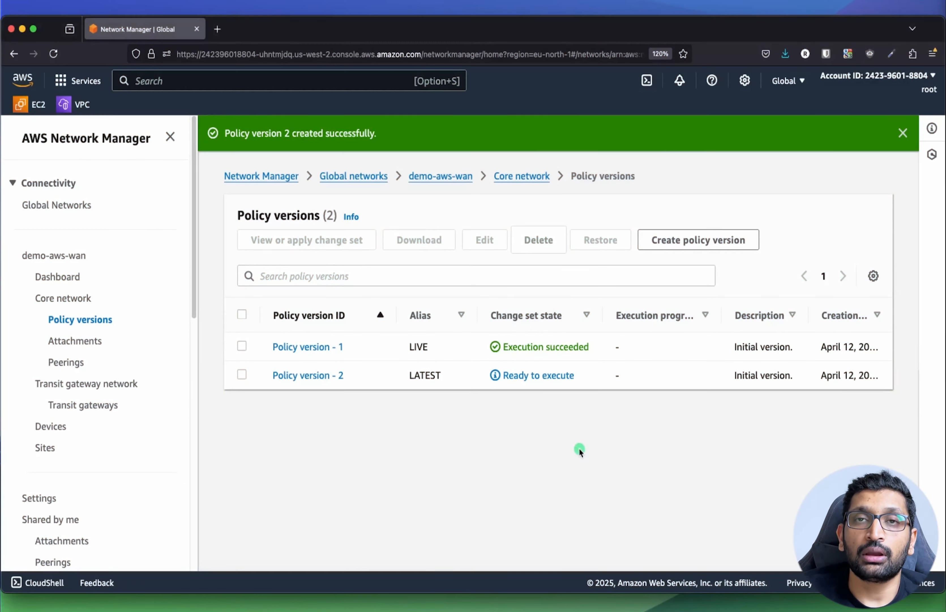
{"action": "left_click_drag", "start_coordinate": [579, 382], "coordinate": [499, 376]}
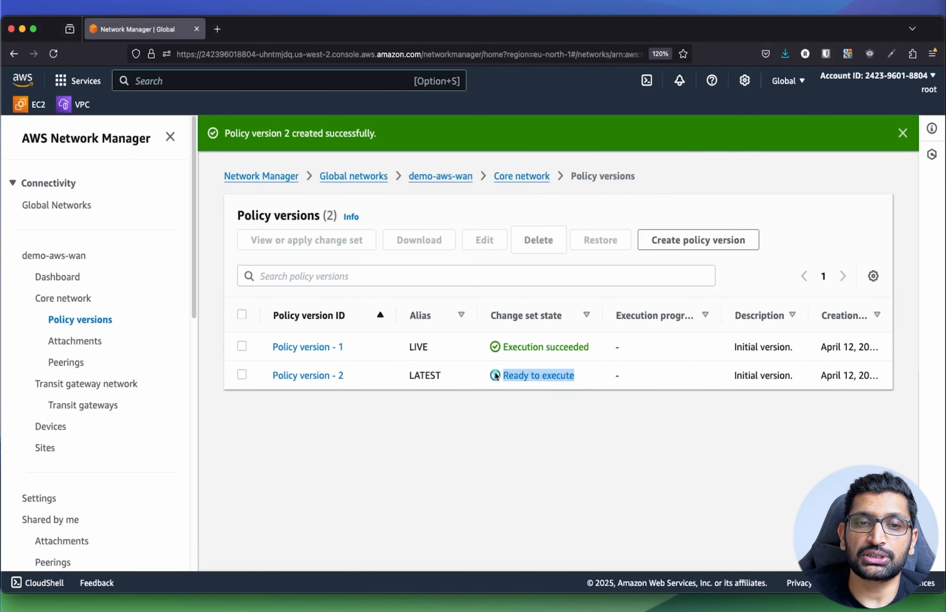
{"action": "left_click", "coordinate": [561, 425]}
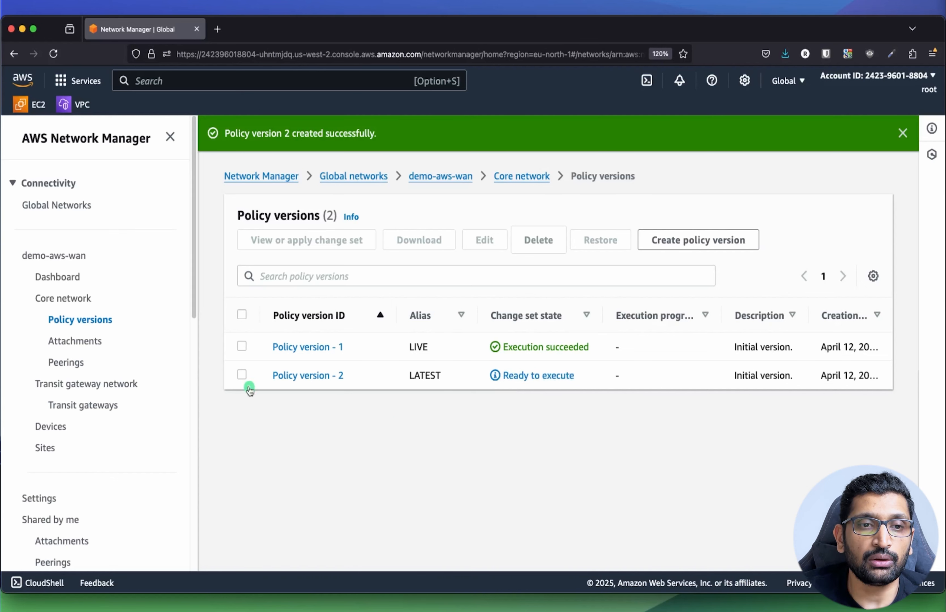
{"action": "left_click", "coordinate": [242, 376]}
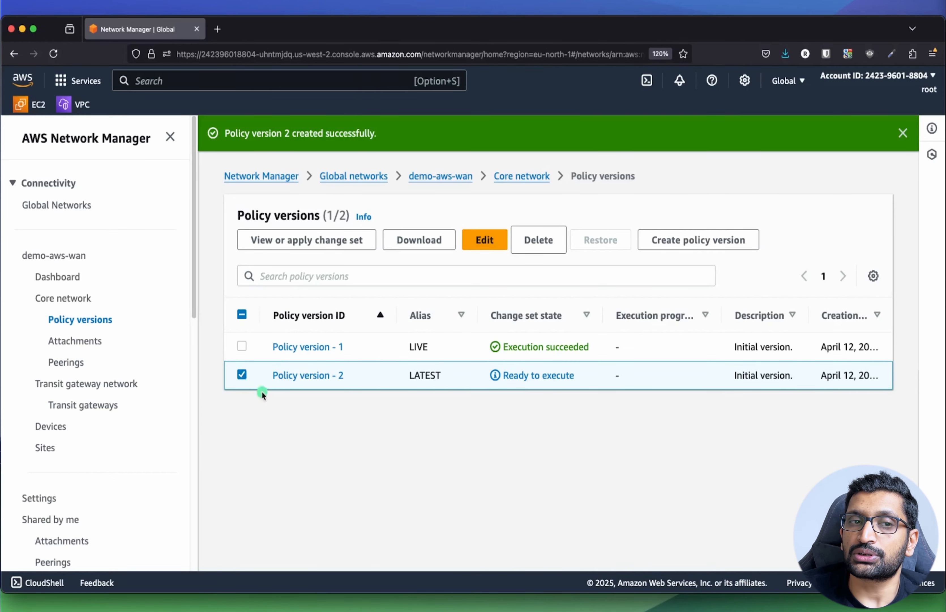
{"action": "left_click", "coordinate": [314, 245]}
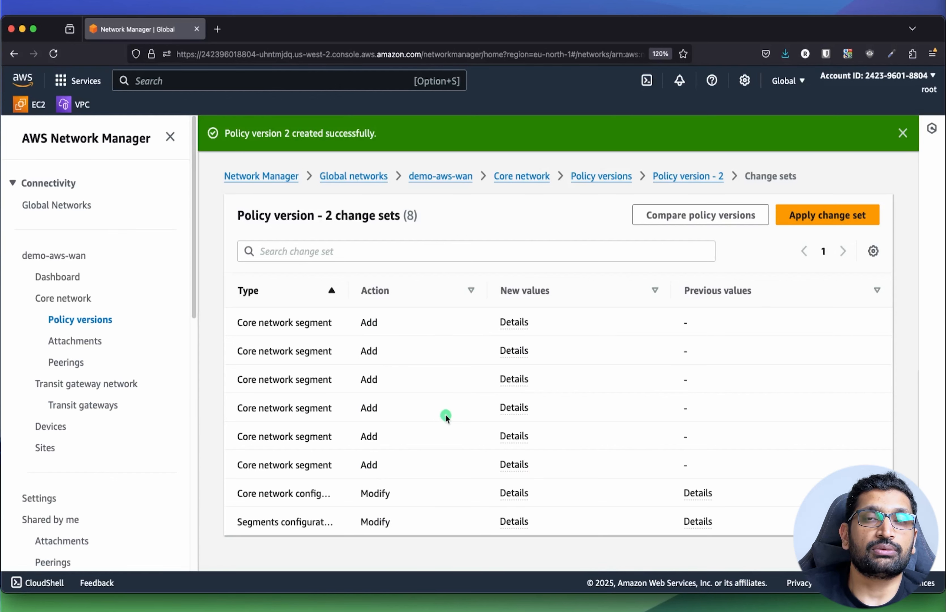
{"action": "left_click", "coordinate": [830, 220]}
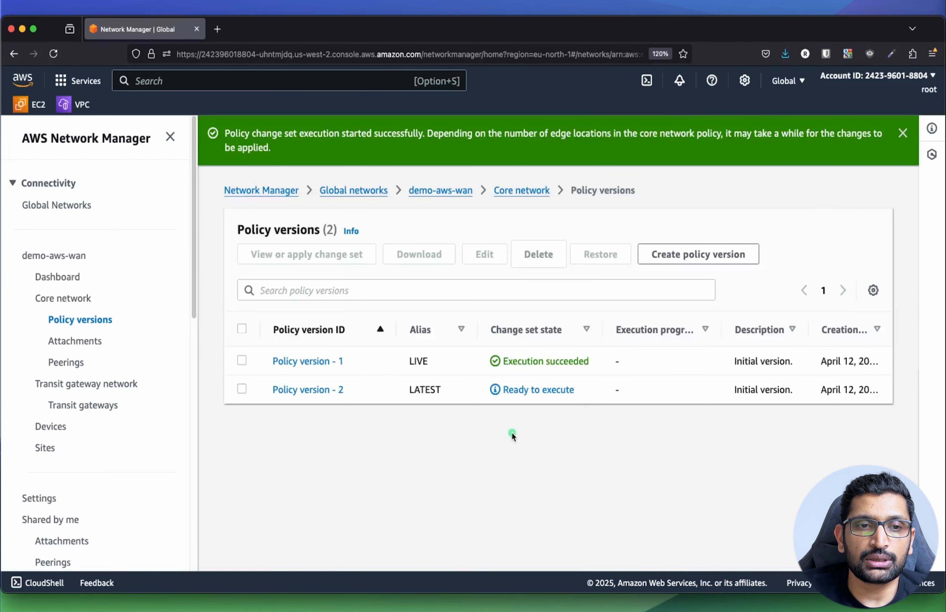
- Check the change set state and alias of Policy version - 2 in the policy versions list
{"action": "left_click_drag", "start_coordinate": [565, 389], "coordinate": [490, 392]}
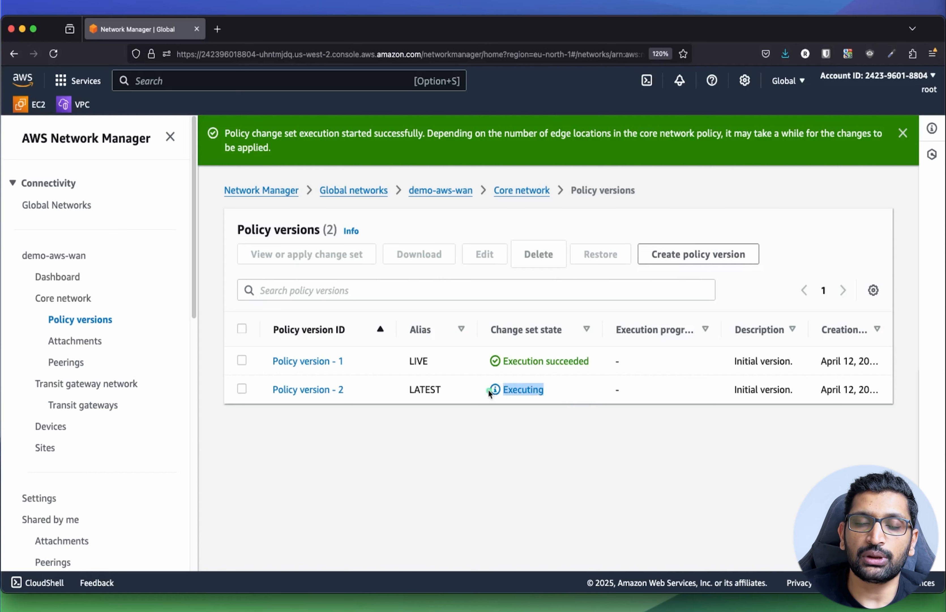
{"action": "left_click", "coordinate": [531, 461]}
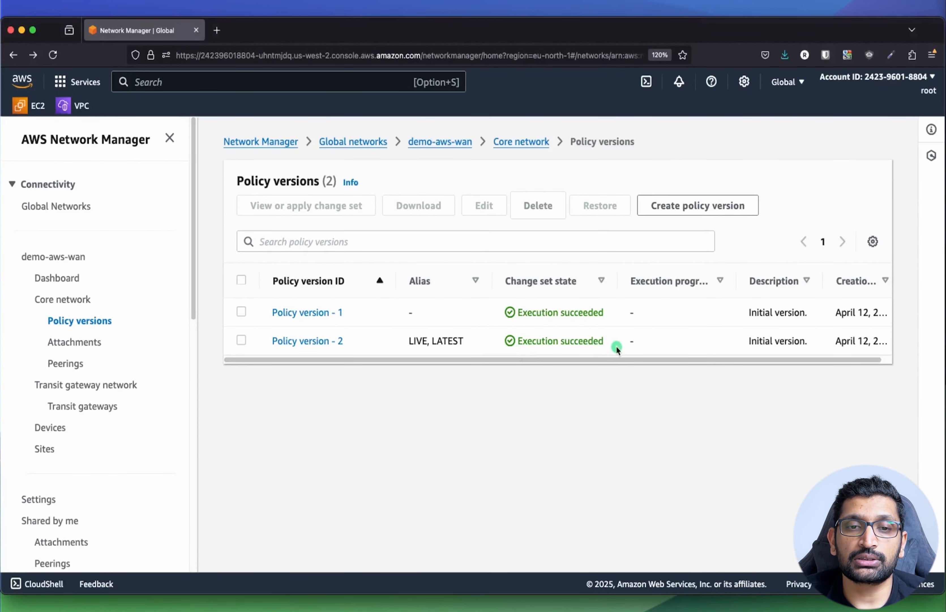
{"action": "left_click_drag", "start_coordinate": [609, 341], "coordinate": [518, 341]}
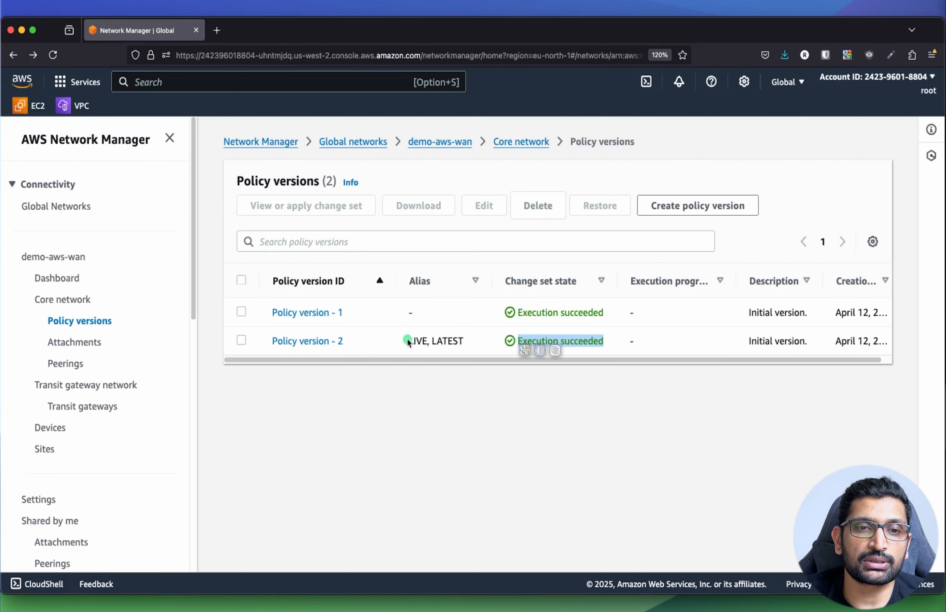
{"action": "left_click_drag", "start_coordinate": [407, 339], "coordinate": [467, 344]}
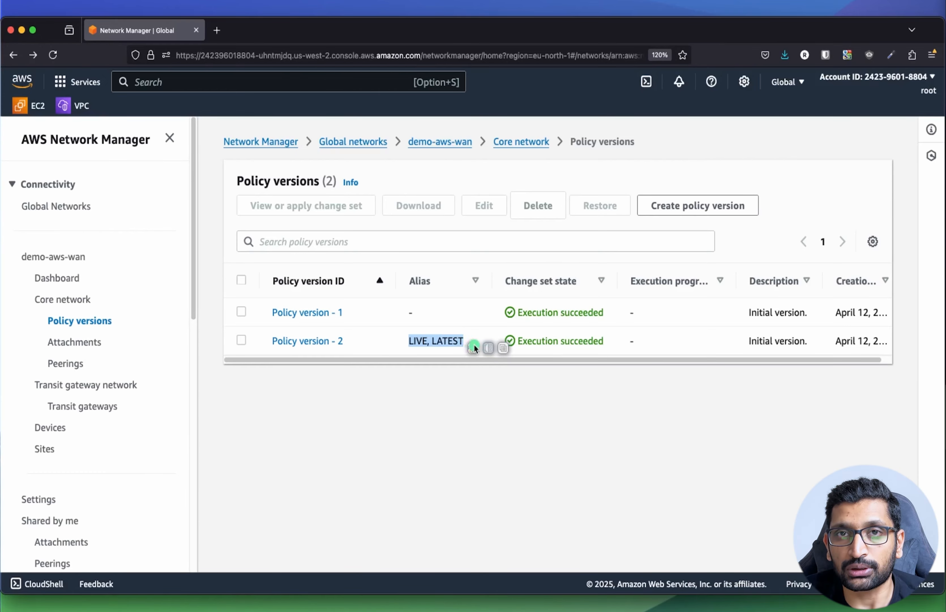
{"action": "left_click", "coordinate": [676, 421]}
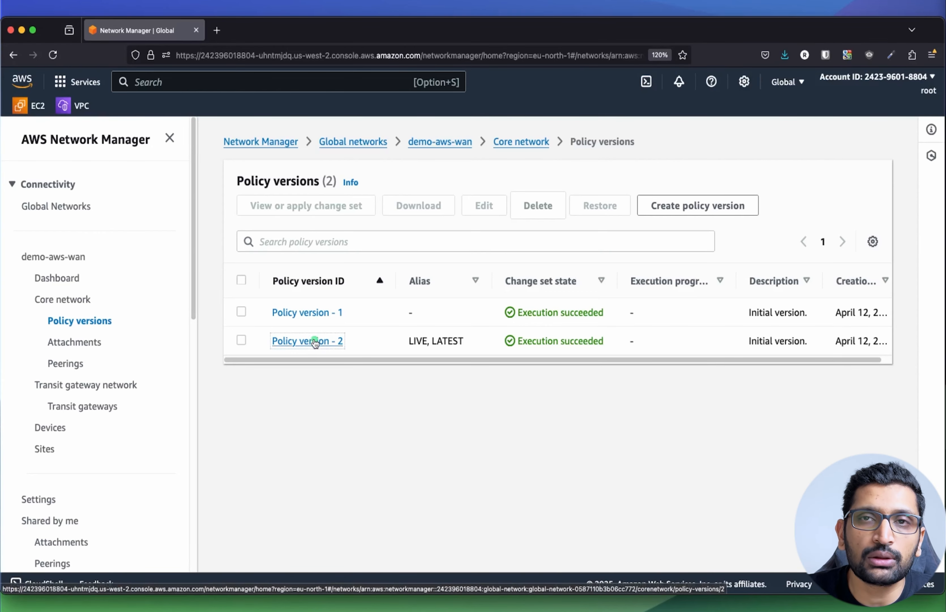
- Open Policy version - 2 for editing in the visual editor and show its segments
{"action": "left_click", "coordinate": [314, 340]}
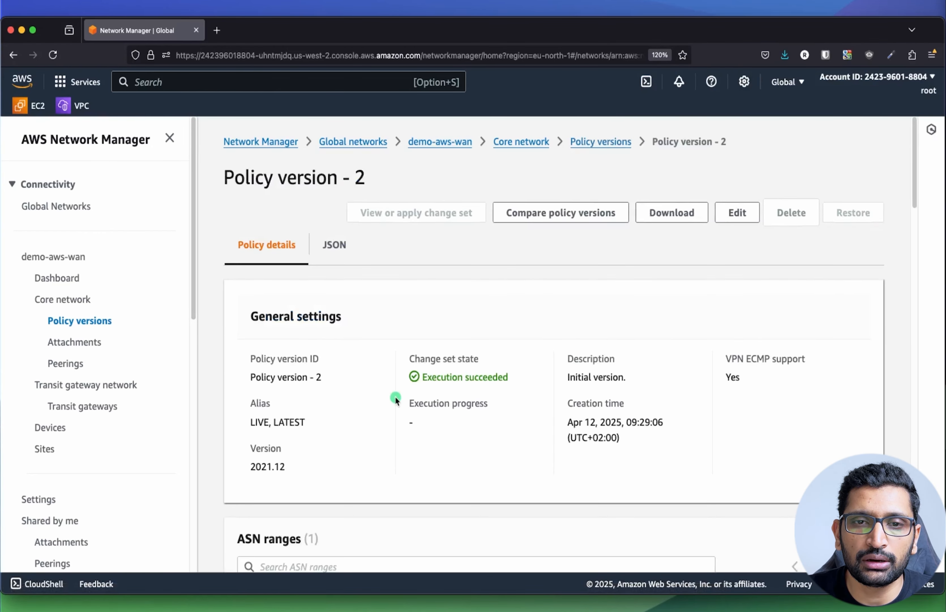
{"action": "scroll", "coordinate": [395, 396], "scroll_direction": "down", "scroll_amount": 5}
{"action": "scroll", "coordinate": [394, 395], "scroll_direction": "up", "scroll_amount": 5}
{"action": "scroll", "coordinate": [395, 396], "scroll_direction": "up", "scroll_amount": 1}
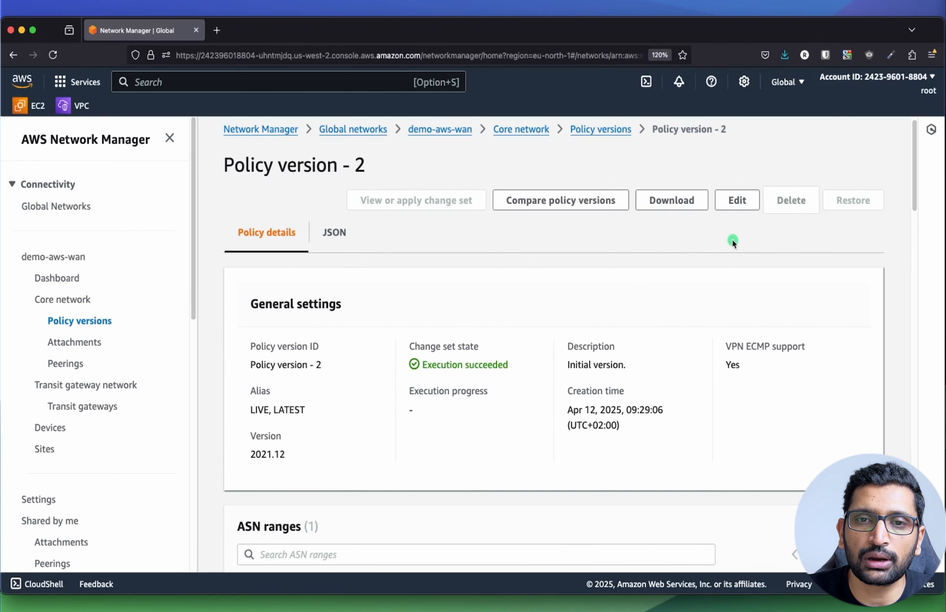
{"action": "left_click", "coordinate": [745, 205]}
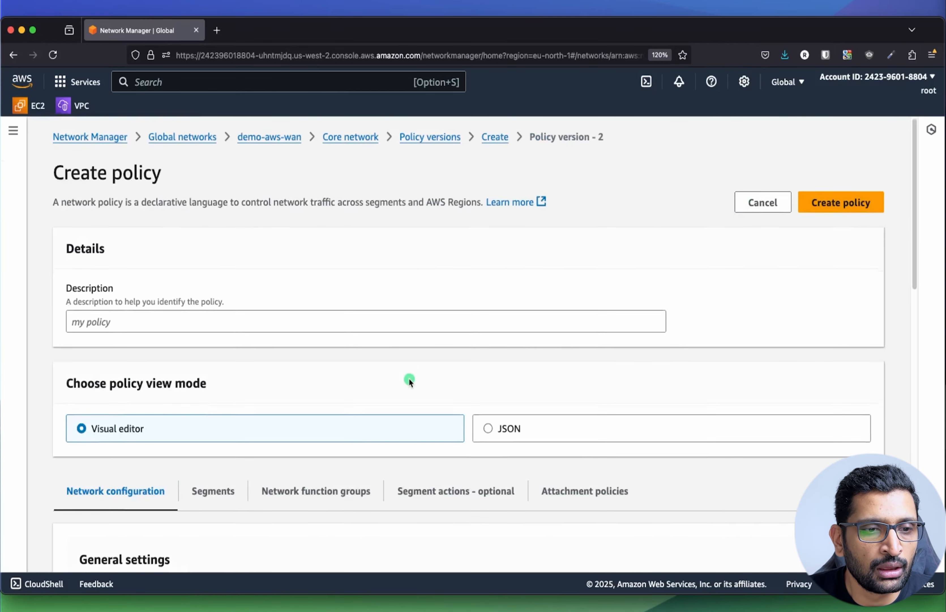
{"action": "scroll", "coordinate": [409, 377], "scroll_direction": "down", "scroll_amount": 5}
{"action": "left_click", "coordinate": [217, 313]}
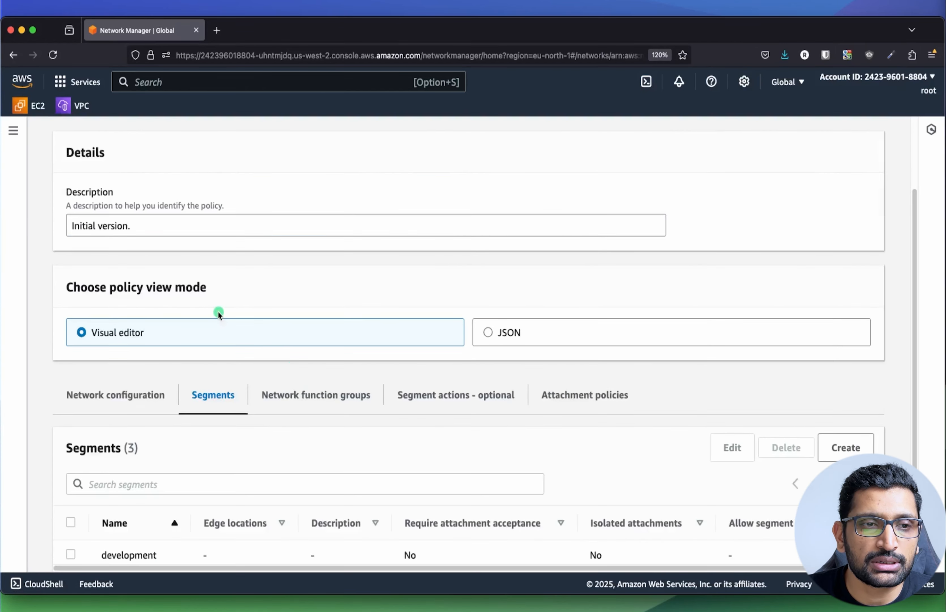
{"action": "scroll", "coordinate": [296, 385], "scroll_direction": "down", "scroll_amount": 5}
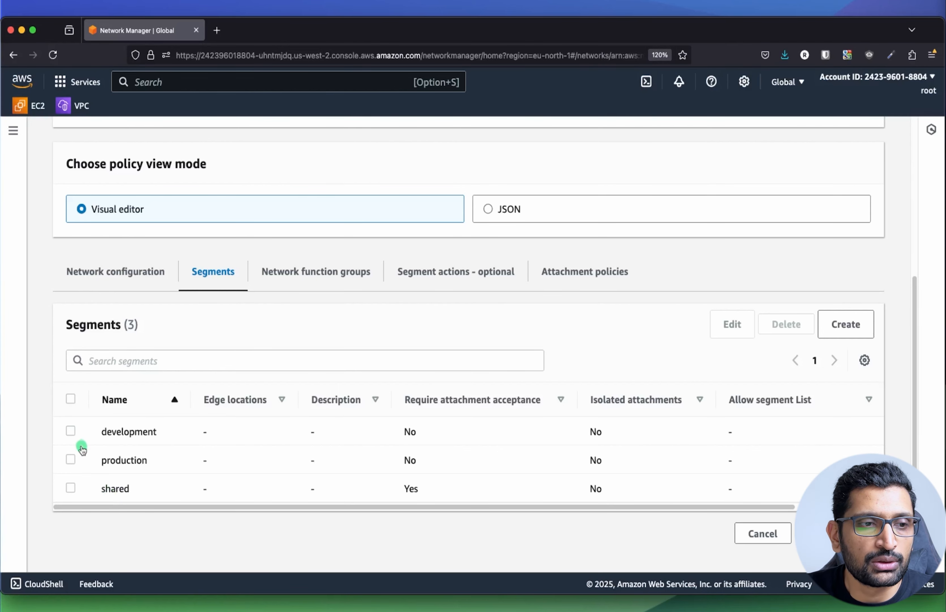
- Set the development segment's filter to Allow selected with shared as the allowed segment and save the segment
{"action": "left_click", "coordinate": [70, 431]}
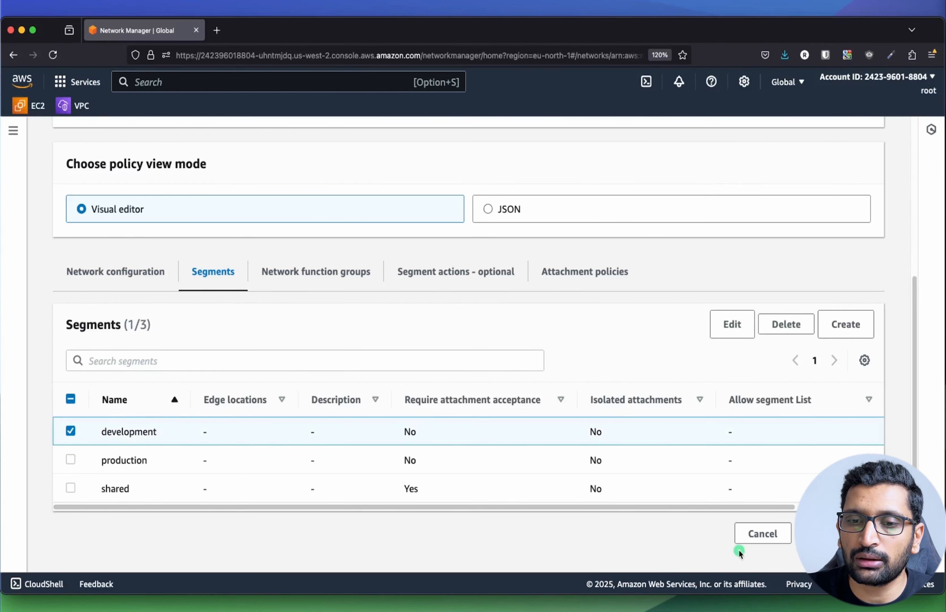
{"action": "left_click", "coordinate": [731, 327]}
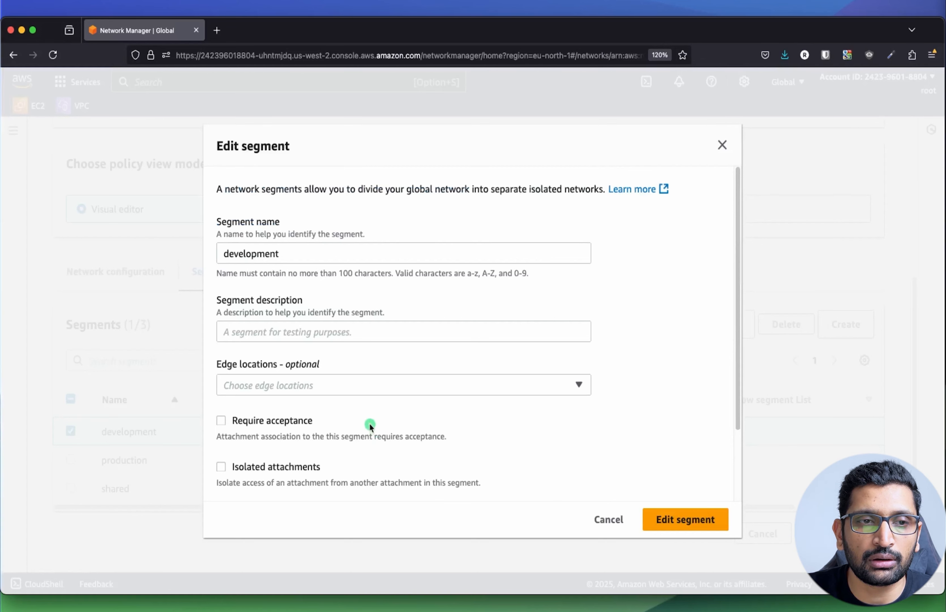
{"action": "scroll", "coordinate": [419, 406], "scroll_direction": "down", "scroll_amount": 1}
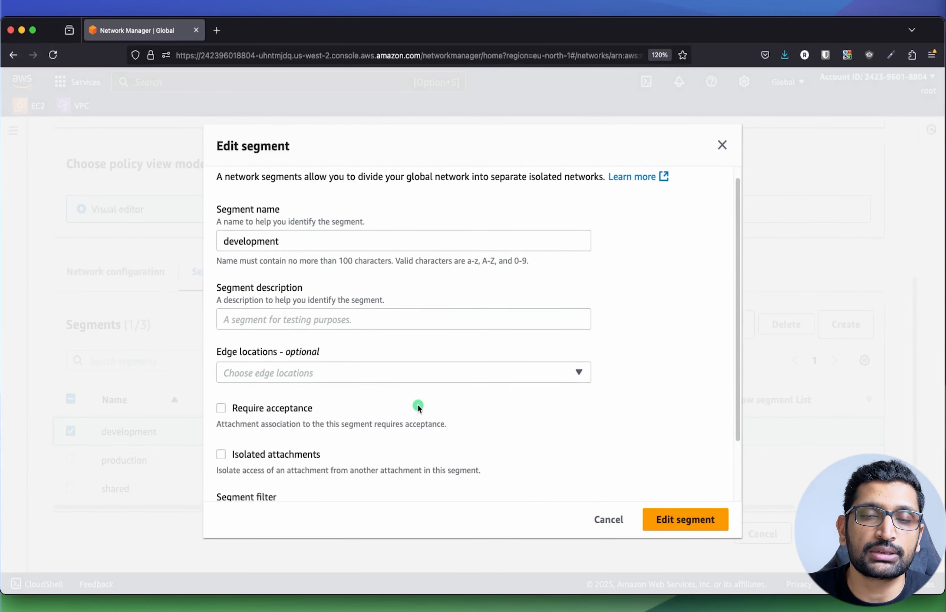
{"action": "scroll", "coordinate": [406, 414], "scroll_direction": "down", "scroll_amount": 3}
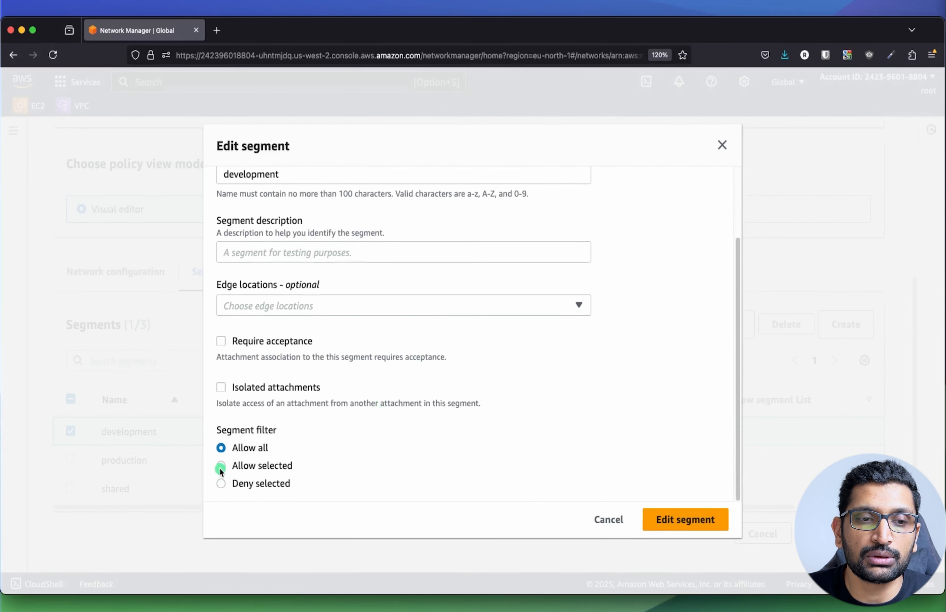
{"action": "left_click", "coordinate": [221, 468]}
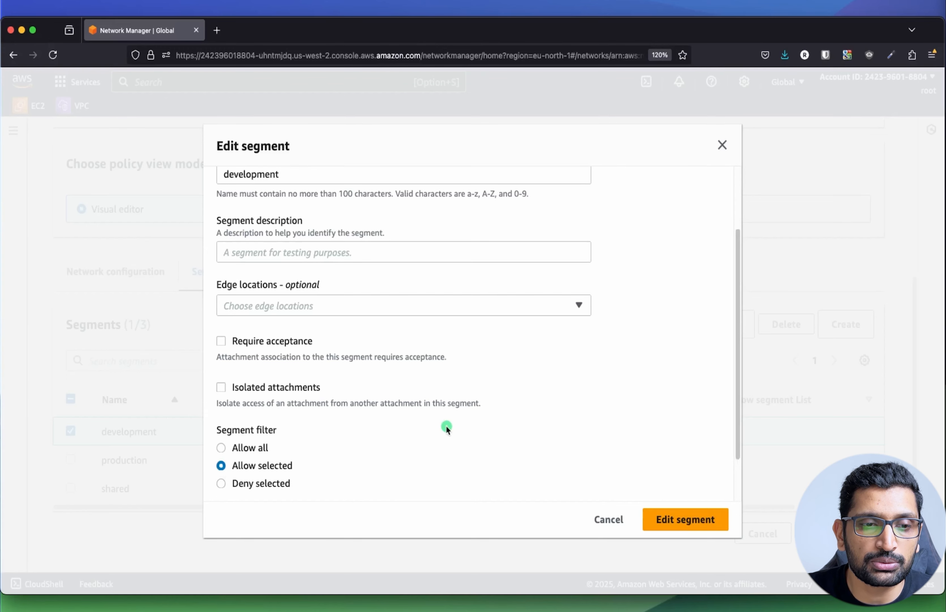
{"action": "scroll", "coordinate": [446, 428], "scroll_direction": "down", "scroll_amount": 2}
{"action": "left_click", "coordinate": [477, 481]}
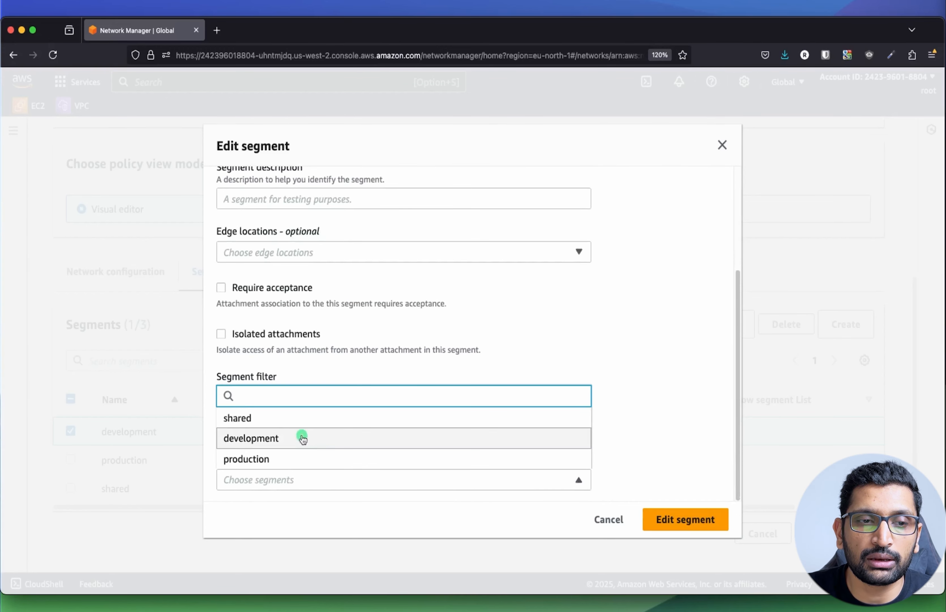
{"action": "left_click", "coordinate": [291, 422]}
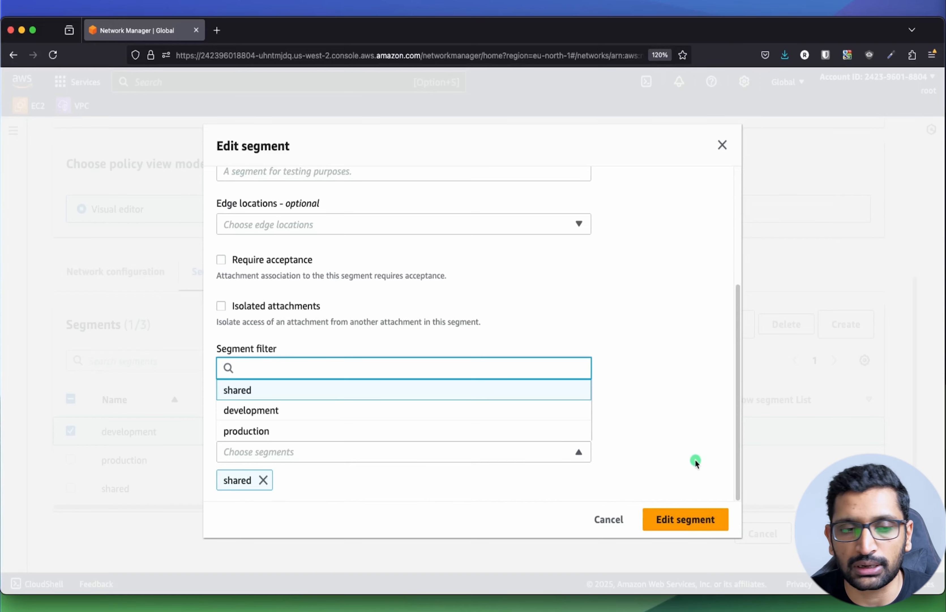
{"action": "left_click", "coordinate": [537, 496]}
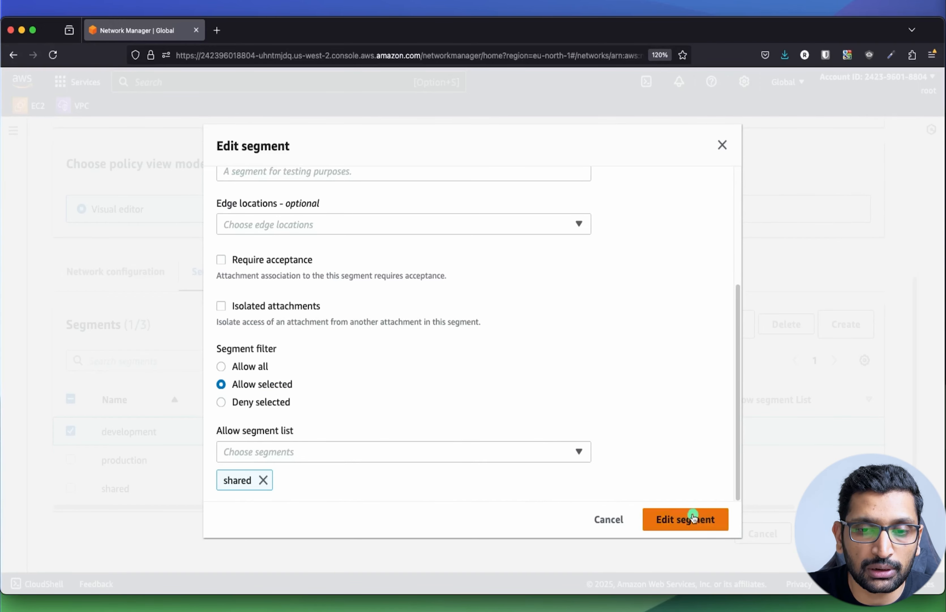
{"action": "left_click", "coordinate": [692, 518]}
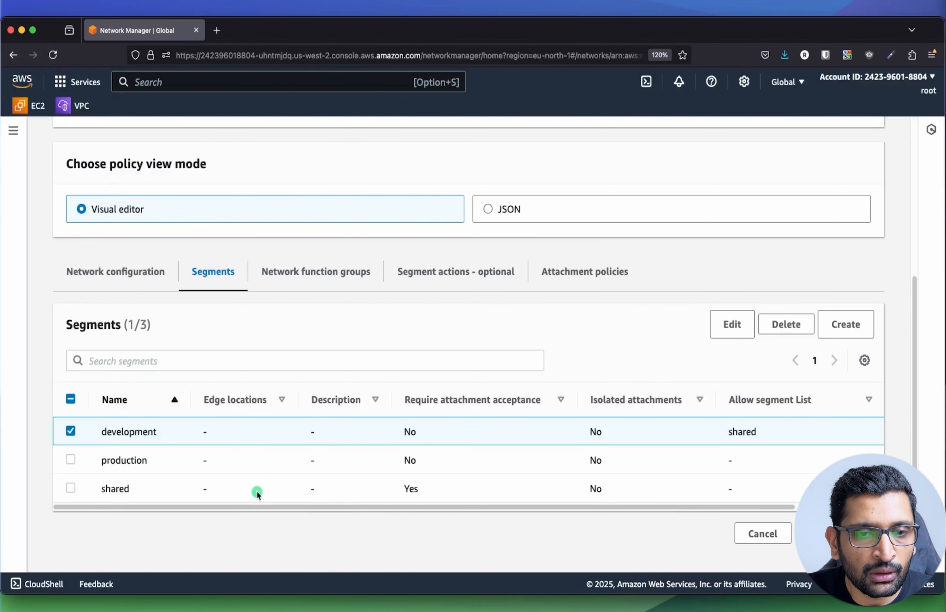
- Edit the production segment to use the Allow selected filter with only shared in its allow segment list
{"action": "left_click", "coordinate": [70, 459]}
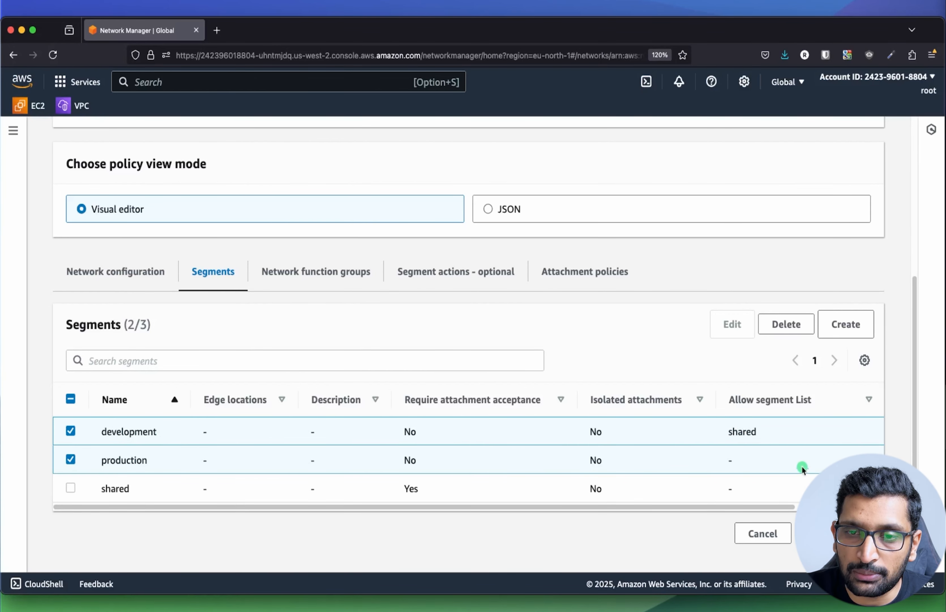
{"action": "left_click", "coordinate": [69, 431]}
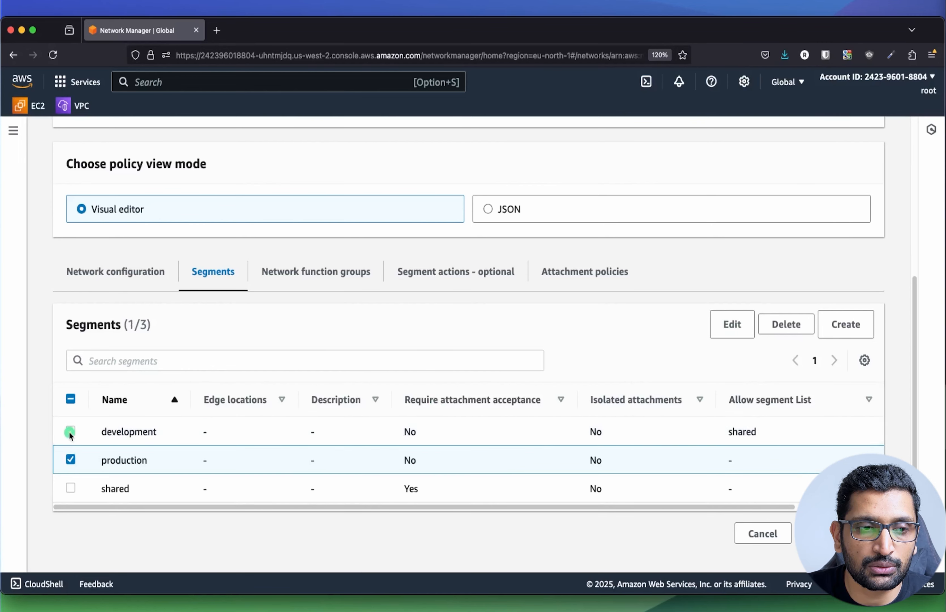
{"action": "left_click", "coordinate": [732, 324]}
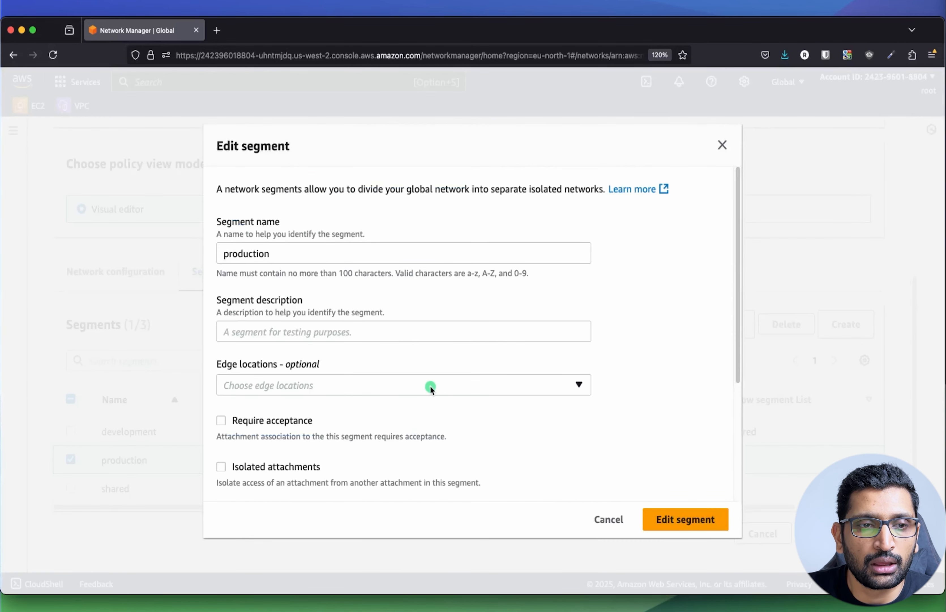
{"action": "scroll", "coordinate": [434, 386], "scroll_direction": "down", "scroll_amount": 5}
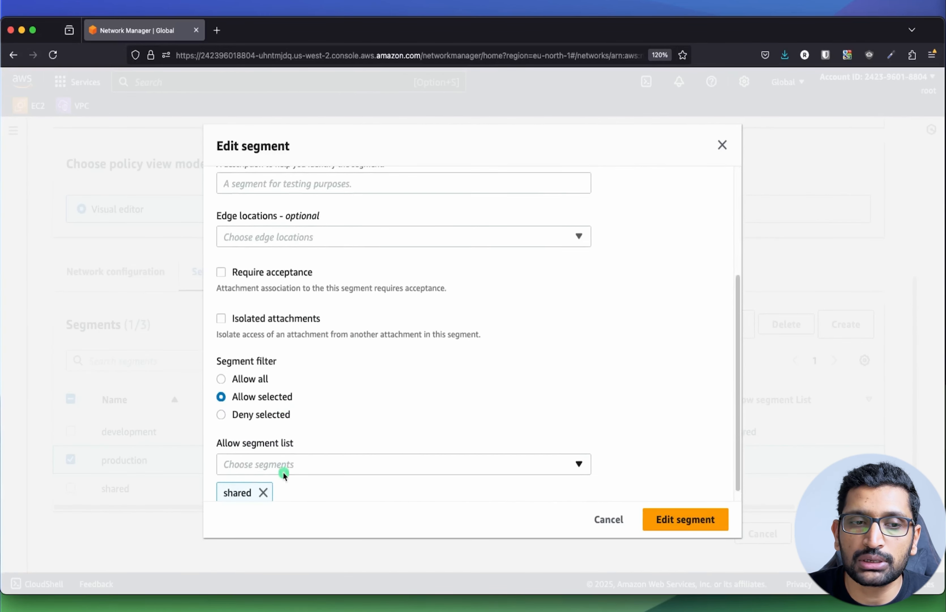
{"action": "left_click", "coordinate": [263, 480]}
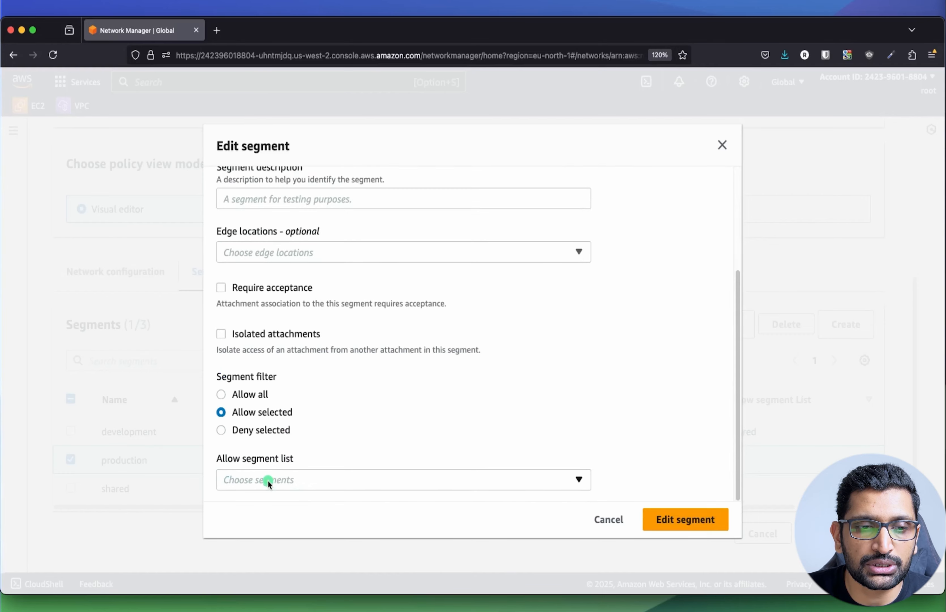
{"action": "left_click", "coordinate": [368, 482]}
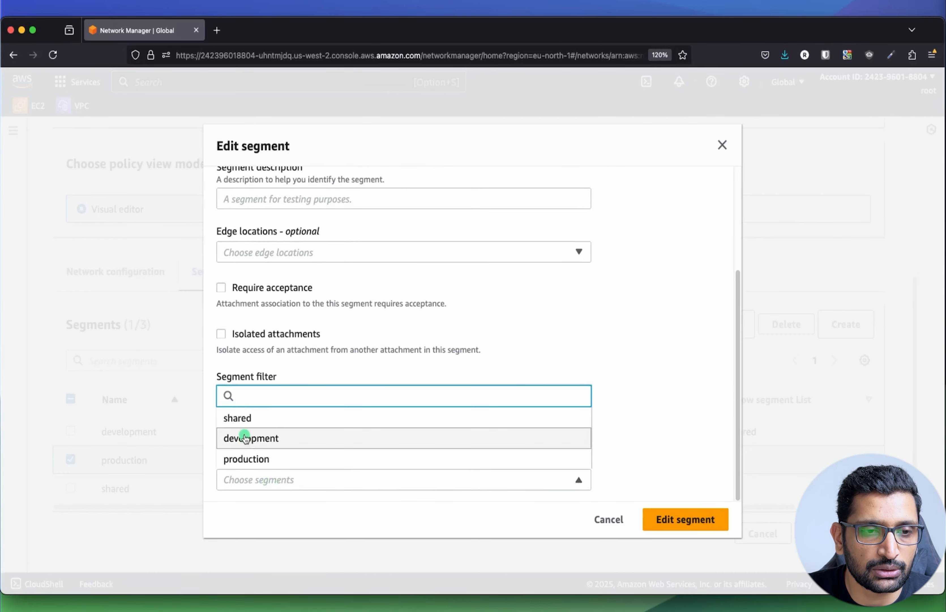
{"action": "left_click", "coordinate": [246, 427]}
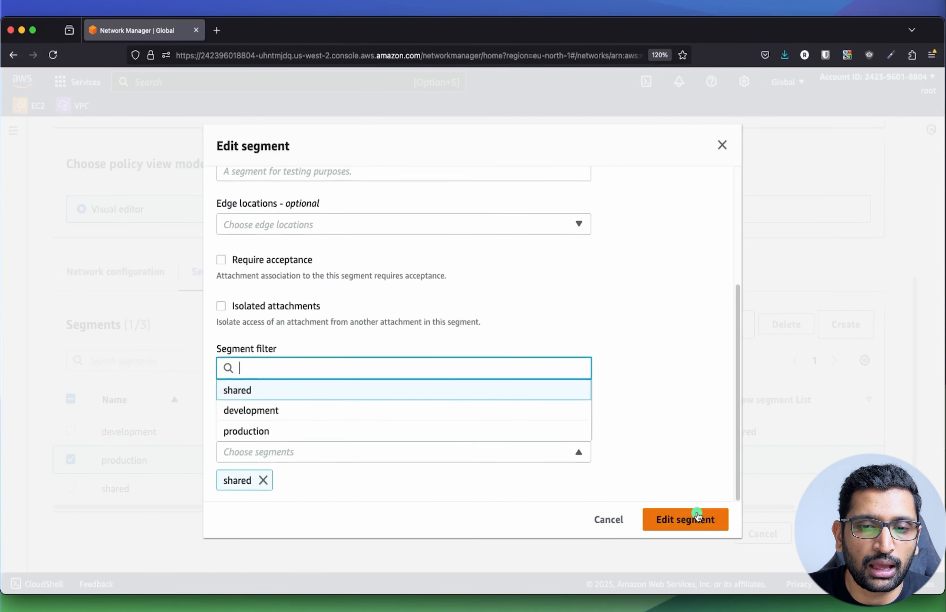
{"action": "left_click", "coordinate": [692, 519]}
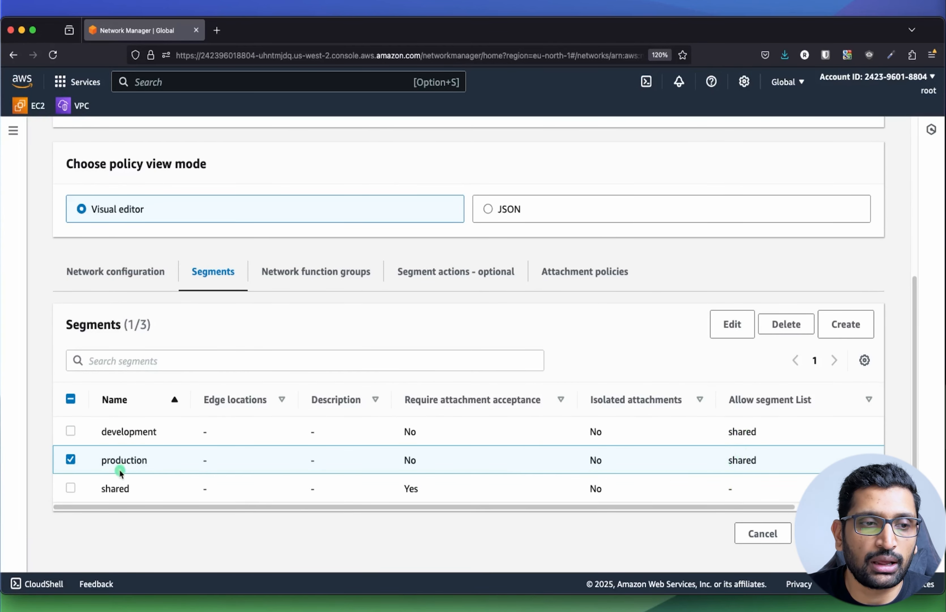
- Edit the shared segment to replace shared with development and production in its allow segment list and save it
{"action": "left_click", "coordinate": [70, 460]}
{"action": "left_click", "coordinate": [71, 488]}
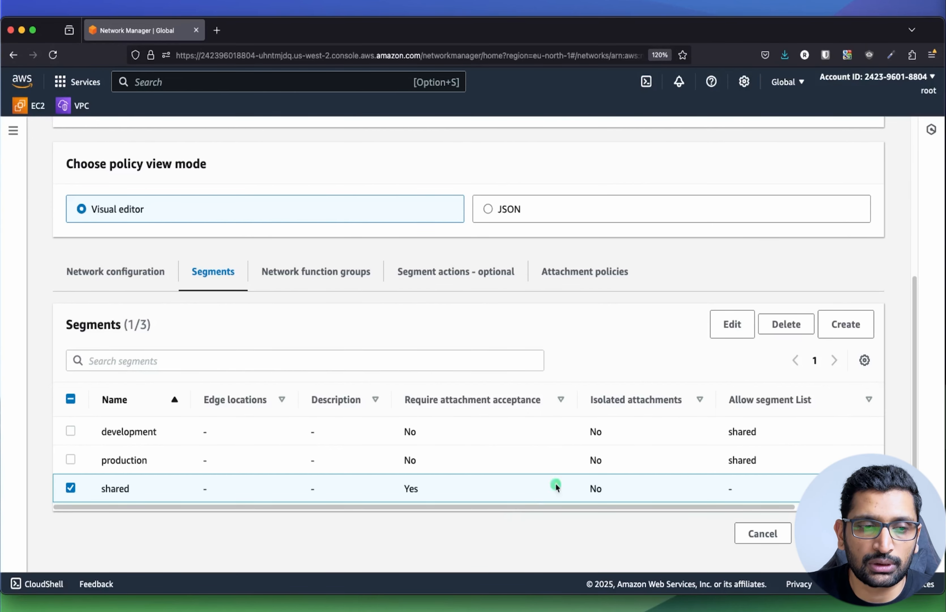
{"action": "left_click", "coordinate": [714, 336]}
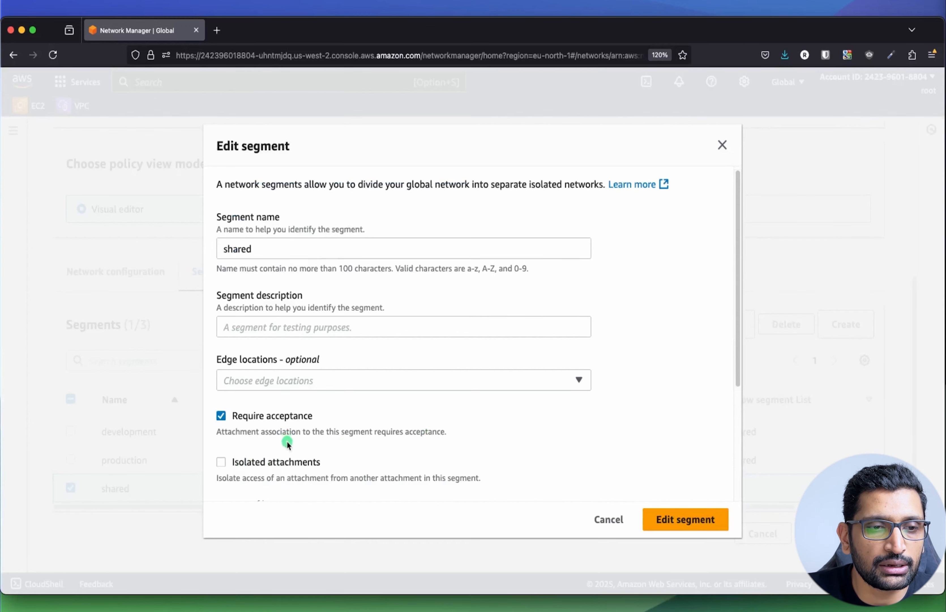
{"action": "scroll", "coordinate": [278, 448], "scroll_direction": "down", "scroll_amount": 4}
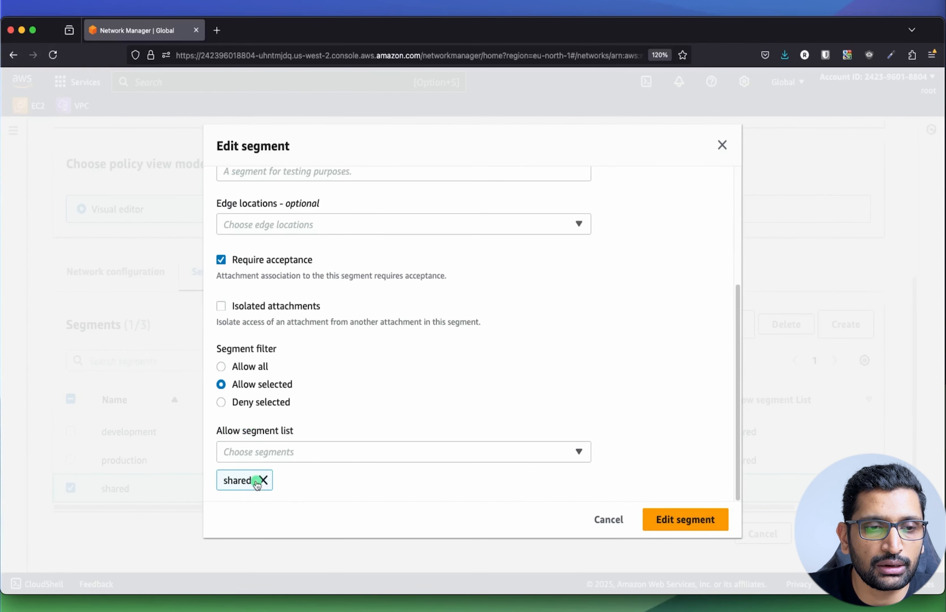
{"action": "left_click", "coordinate": [264, 480]}
{"action": "left_click", "coordinate": [290, 480]}
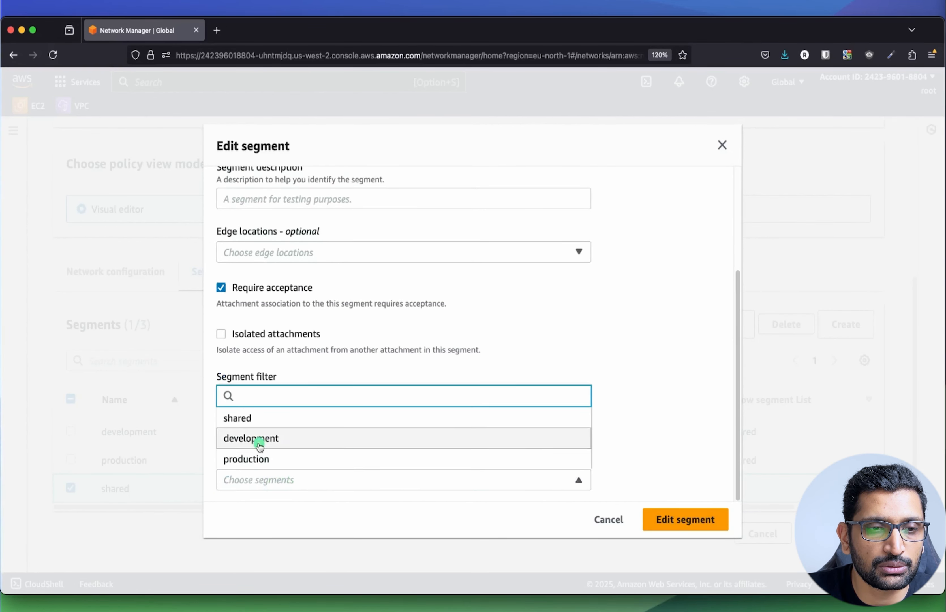
{"action": "left_click", "coordinate": [258, 439]}
{"action": "left_click", "coordinate": [284, 458]}
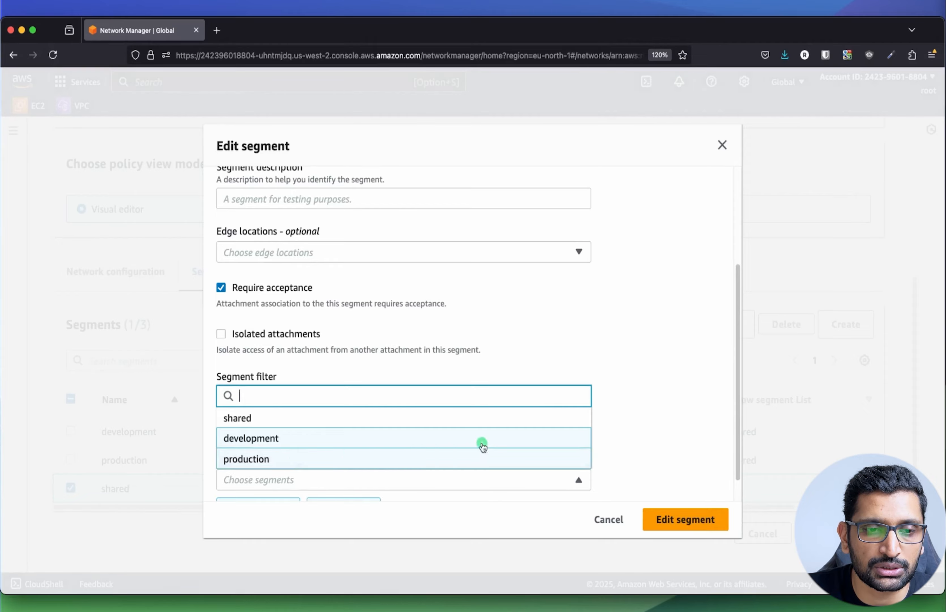
{"action": "scroll", "coordinate": [482, 445], "scroll_direction": "down", "scroll_amount": 1}
{"action": "left_click", "coordinate": [691, 521]}
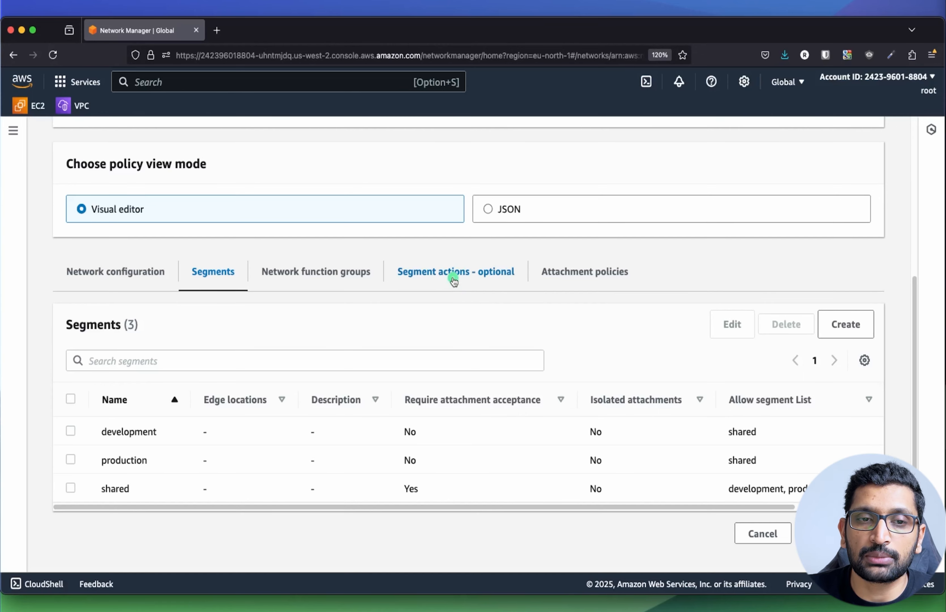
- Create a sharing segment action from shared with Allow selected, sharing its routes with the development and production segments
{"action": "left_click", "coordinate": [453, 276]}
{"action": "scroll", "coordinate": [421, 359], "scroll_direction": "down", "scroll_amount": 5}
{"action": "scroll", "coordinate": [421, 359], "scroll_direction": "up", "scroll_amount": 2}
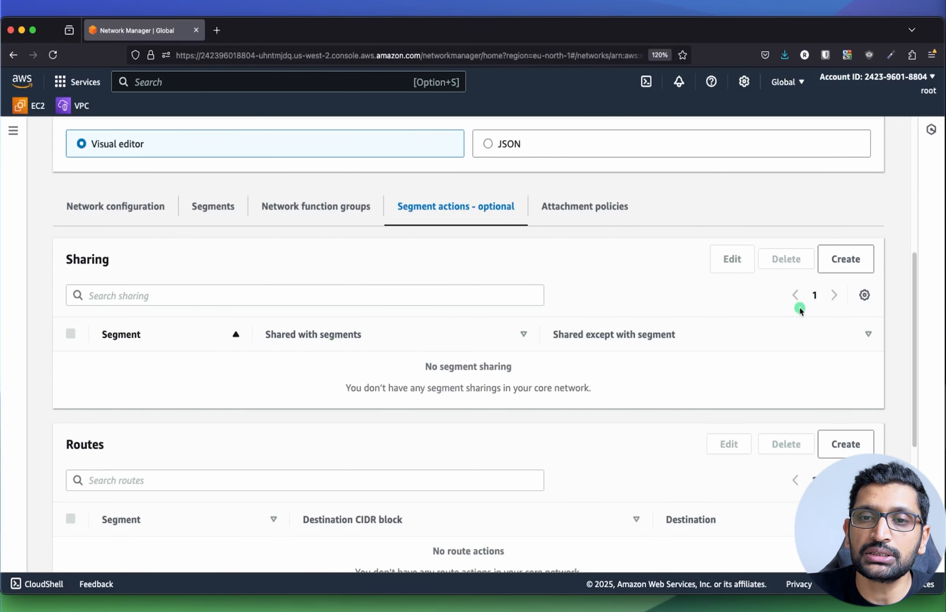
{"action": "left_click", "coordinate": [854, 261]}
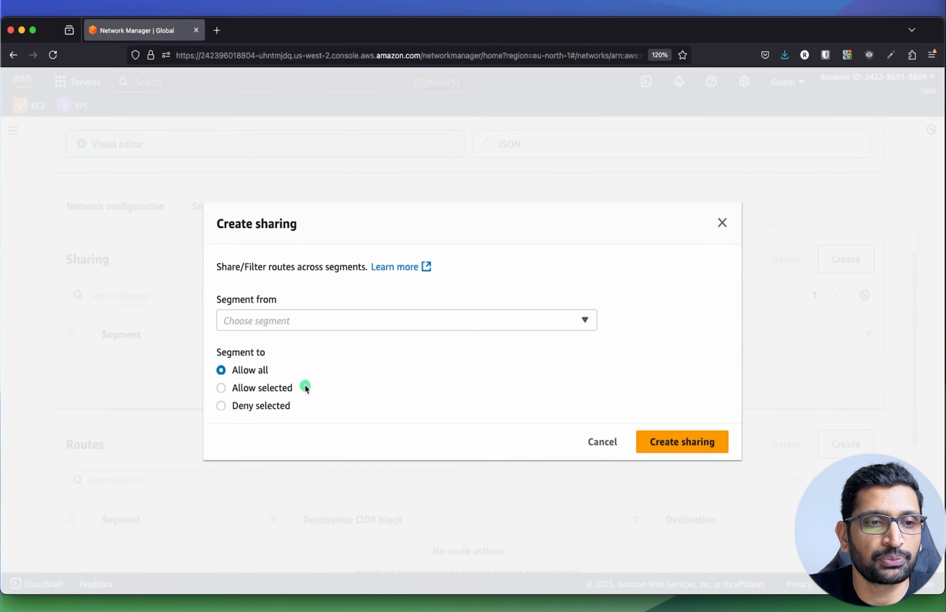
{"action": "left_click", "coordinate": [373, 330]}
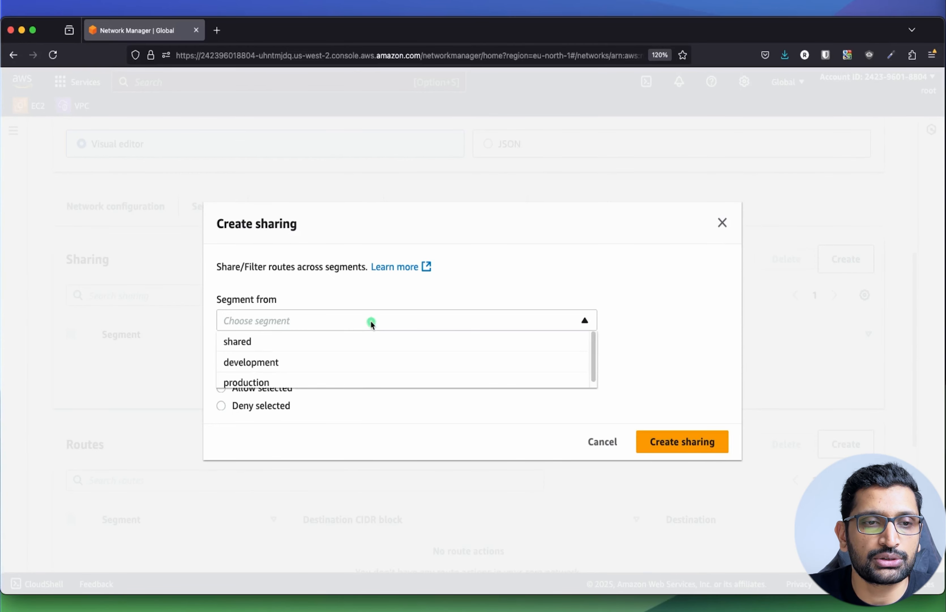
{"action": "left_click", "coordinate": [275, 341]}
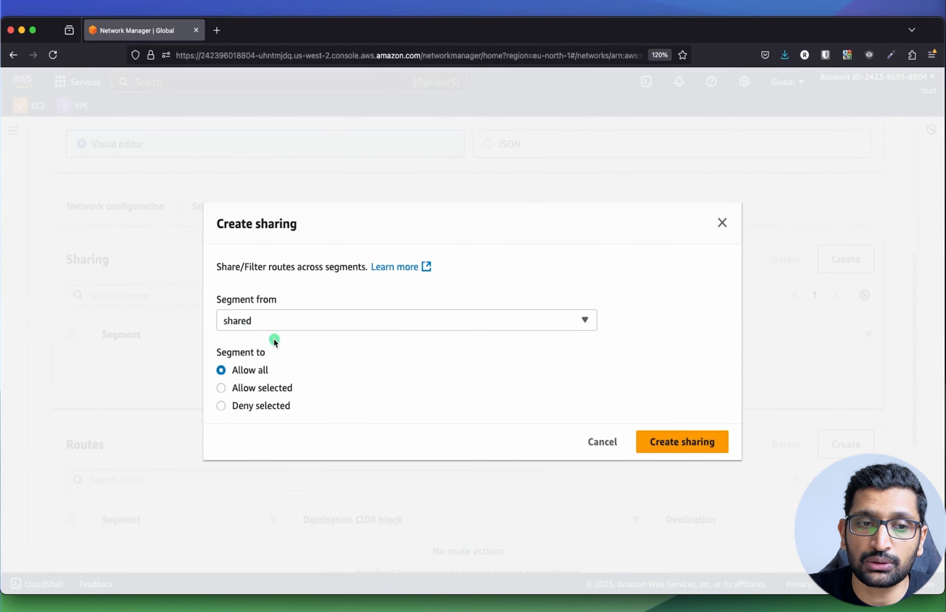
{"action": "left_click", "coordinate": [221, 388]}
{"action": "left_click", "coordinate": [360, 429]}
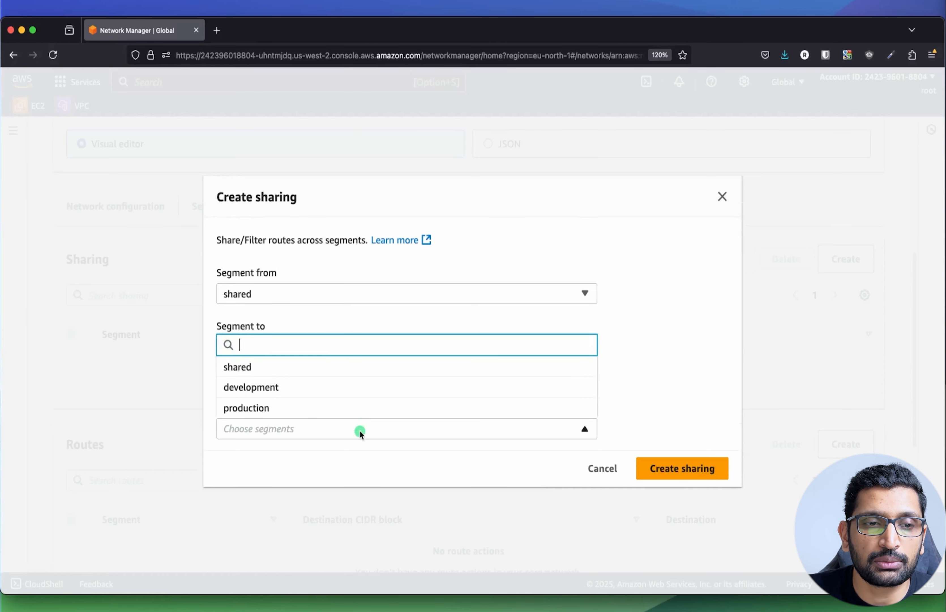
{"action": "left_click", "coordinate": [271, 388]}
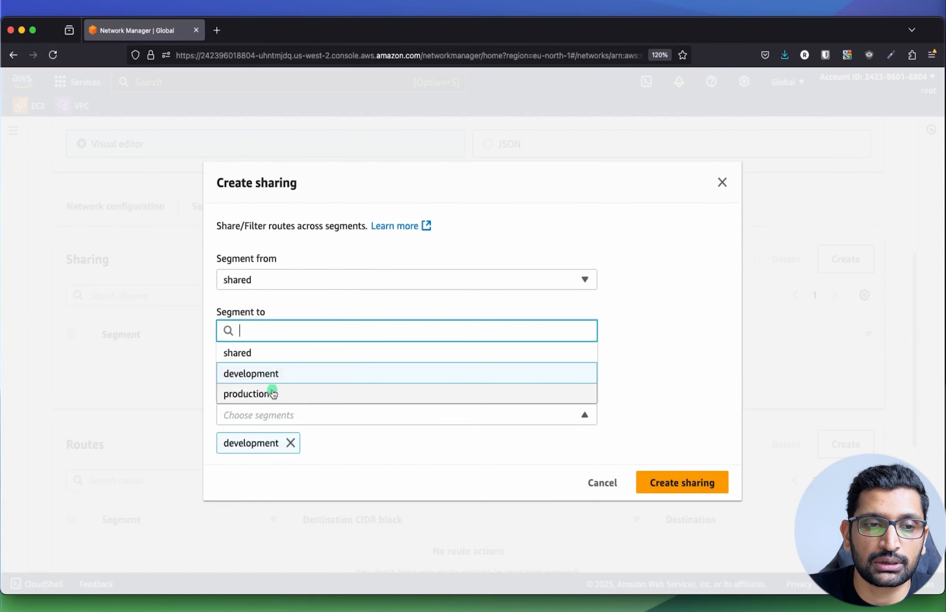
{"action": "left_click", "coordinate": [351, 417]}
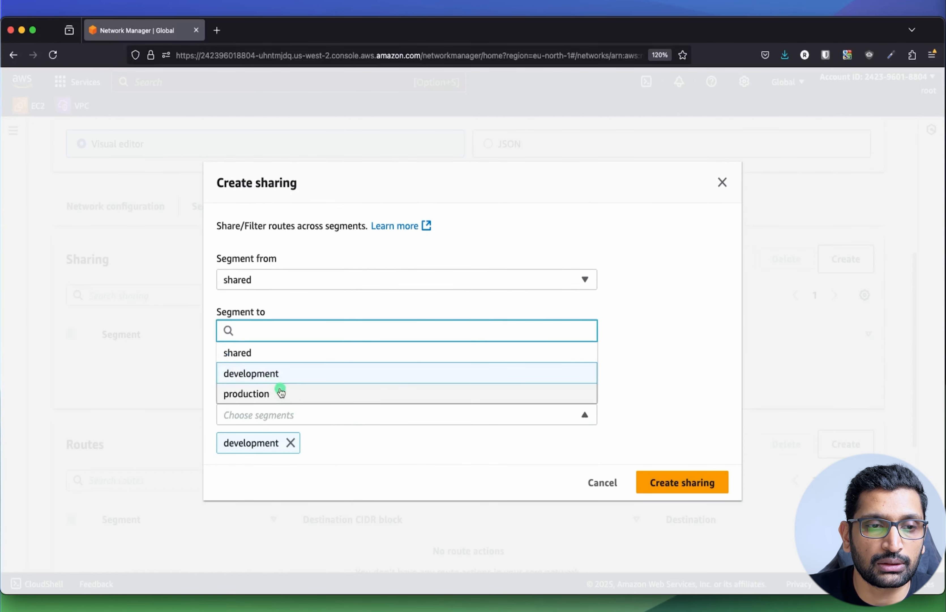
{"action": "left_click", "coordinate": [274, 393]}
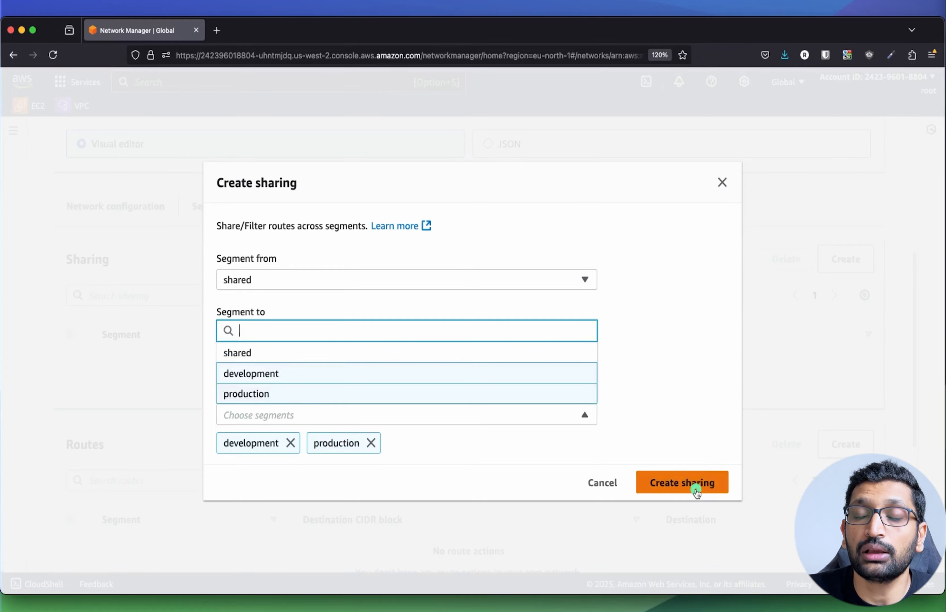
{"action": "left_click", "coordinate": [696, 492]}
- Start a new attachment policy in the core network policy with rule number 1
{"action": "scroll", "coordinate": [663, 392], "scroll_direction": "up", "scroll_amount": 2}
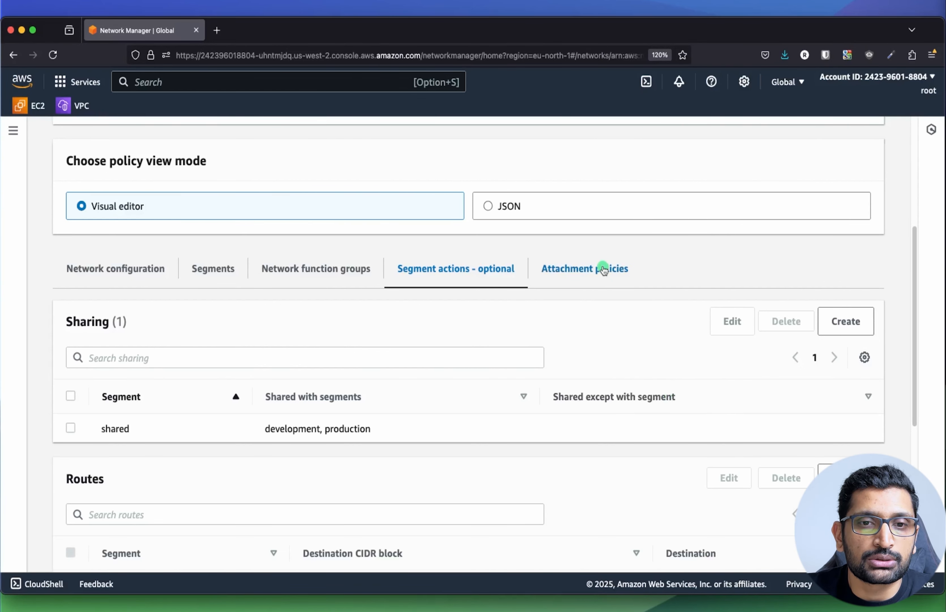
{"action": "left_click", "coordinate": [600, 268]}
{"action": "scroll", "coordinate": [616, 362], "scroll_direction": "down", "scroll_amount": 3}
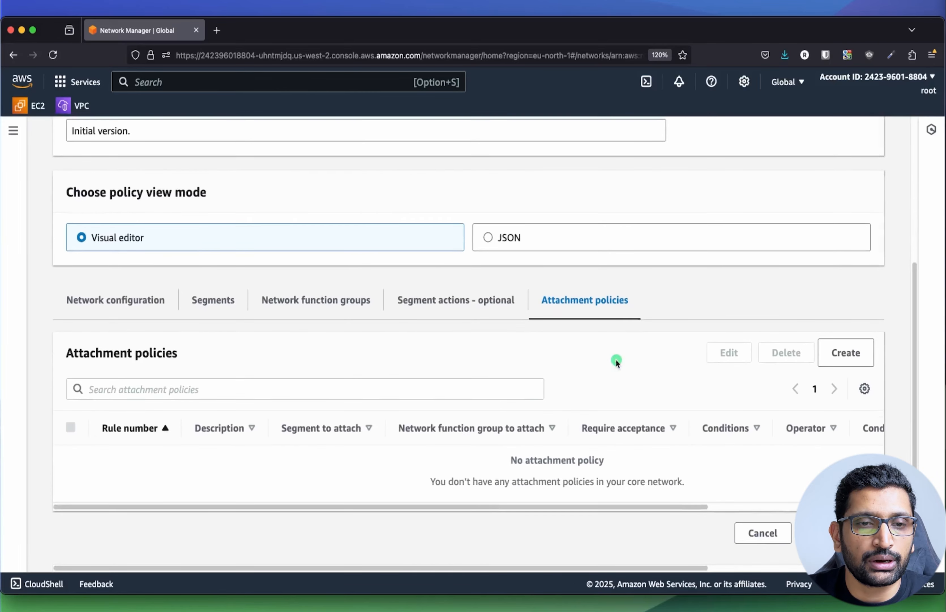
{"action": "left_click", "coordinate": [844, 361]}
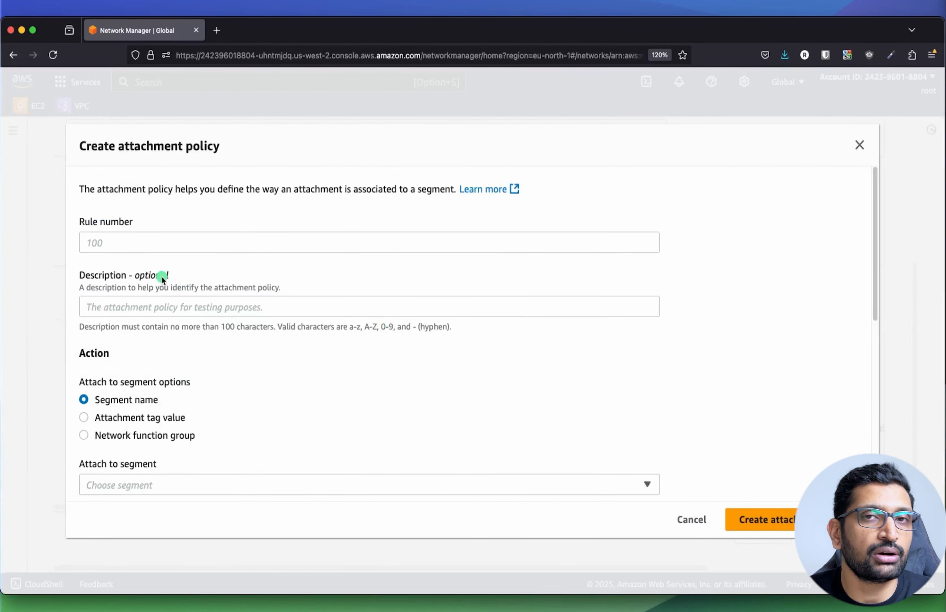
{"action": "left_click", "coordinate": [118, 242]}
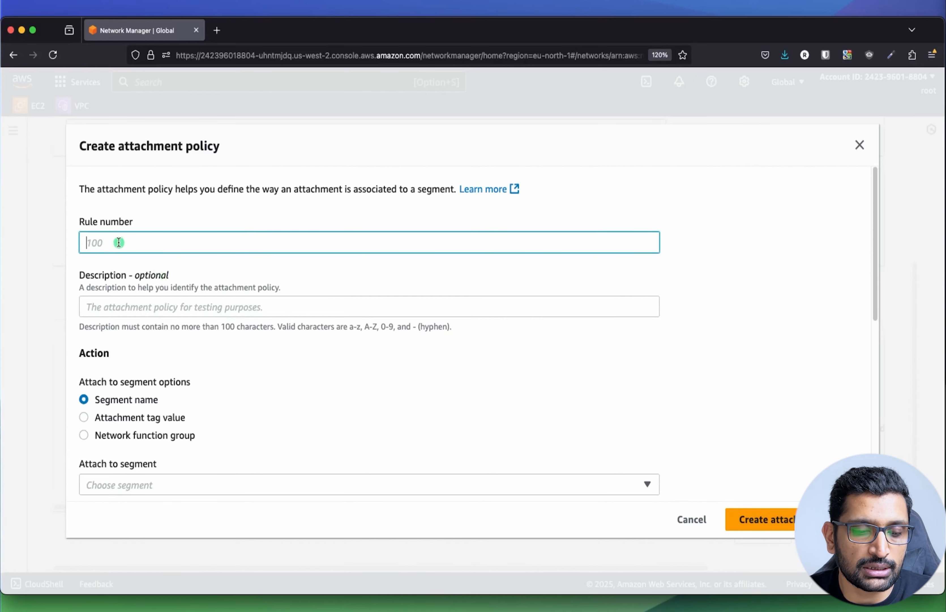
{"action": "type", "text": "1"}
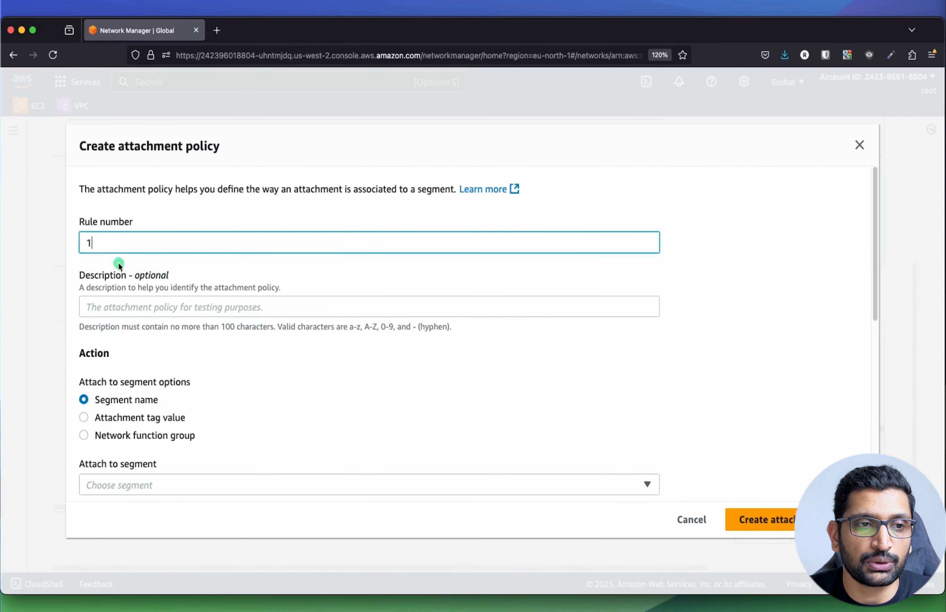
- Set the attachment policy to attach to the development segment by name and use AND as its condition logic
{"action": "scroll", "coordinate": [191, 360], "scroll_direction": "down", "scroll_amount": 5}
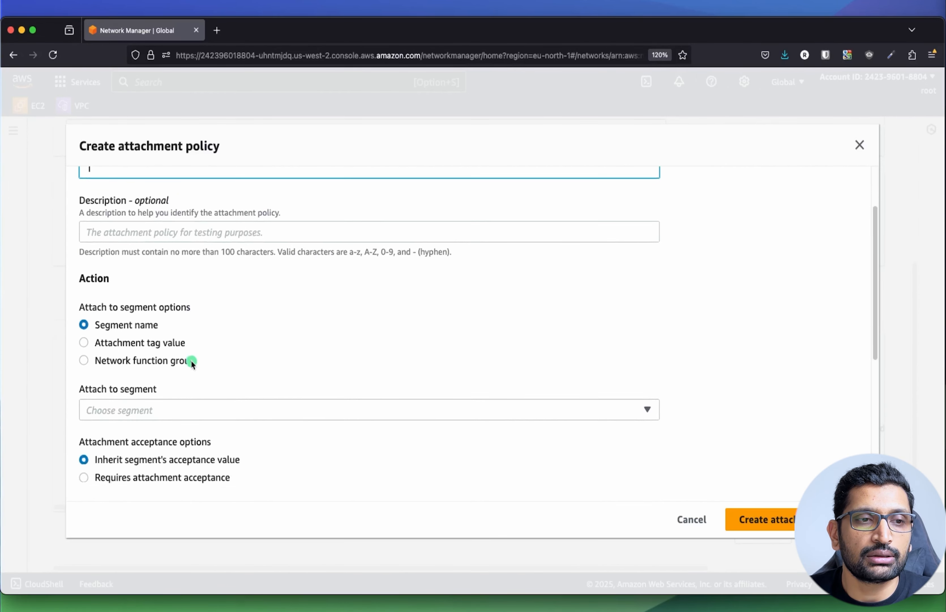
{"action": "scroll", "coordinate": [191, 361], "scroll_direction": "down", "scroll_amount": 2}
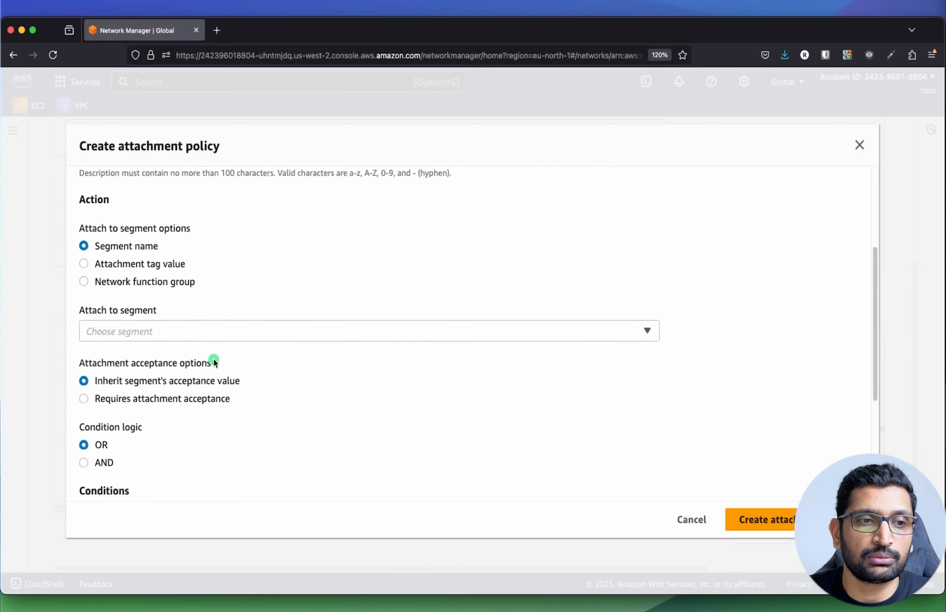
{"action": "left_click", "coordinate": [165, 325]}
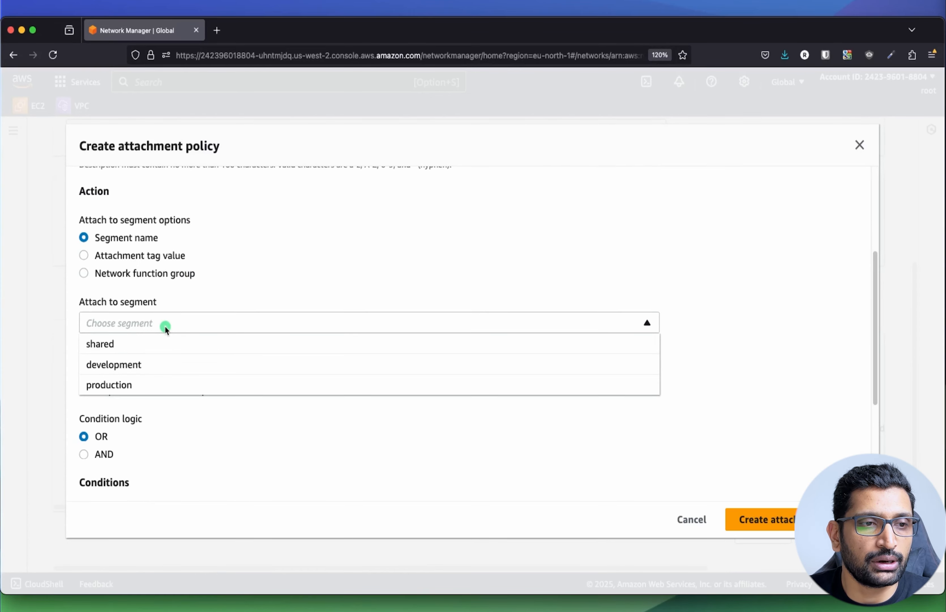
{"action": "left_click", "coordinate": [152, 370]}
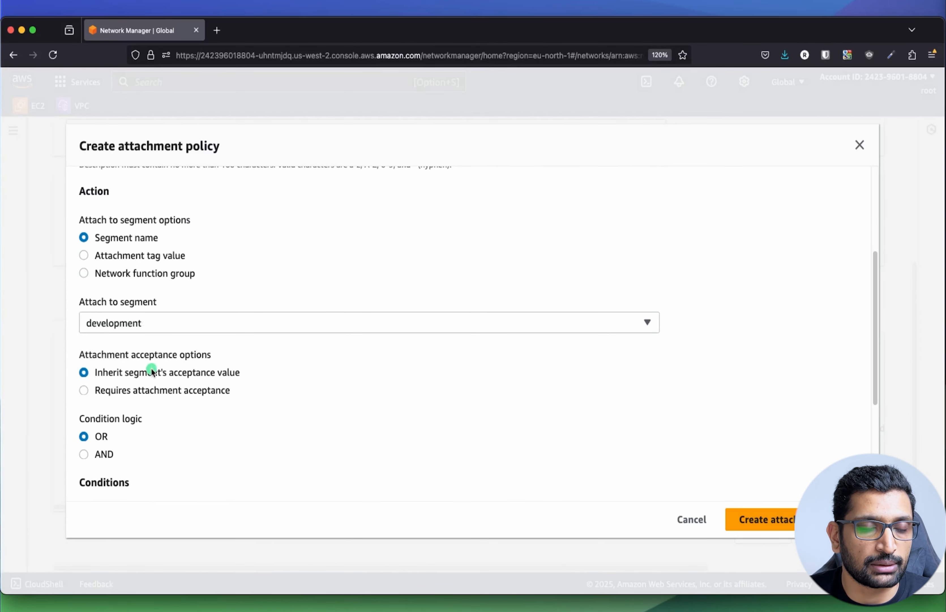
{"action": "scroll", "coordinate": [240, 373], "scroll_direction": "down", "scroll_amount": 1}
{"action": "scroll", "coordinate": [241, 374], "scroll_direction": "down", "scroll_amount": 3}
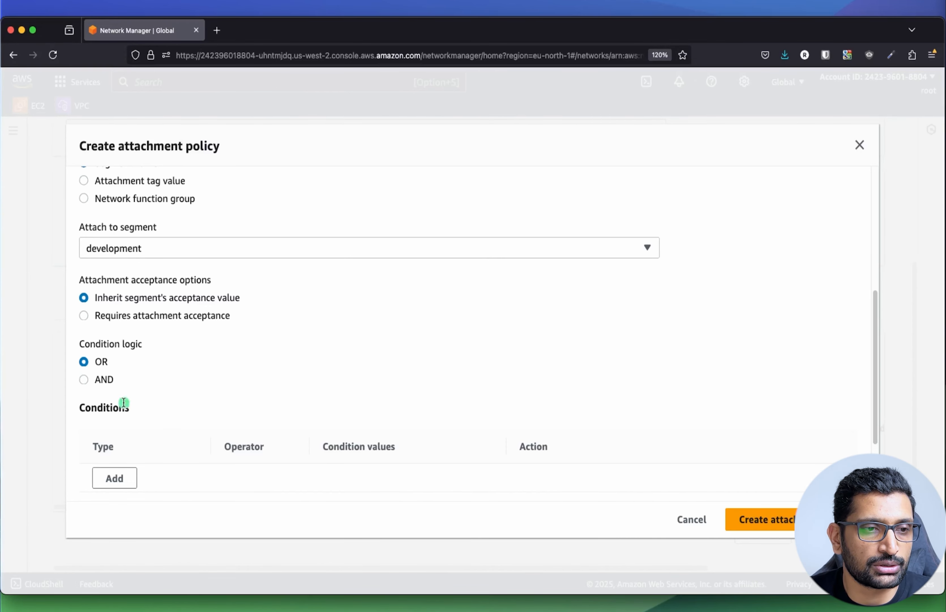
{"action": "left_click", "coordinate": [85, 379]}
{"action": "scroll", "coordinate": [199, 421], "scroll_direction": "down", "scroll_amount": 3}
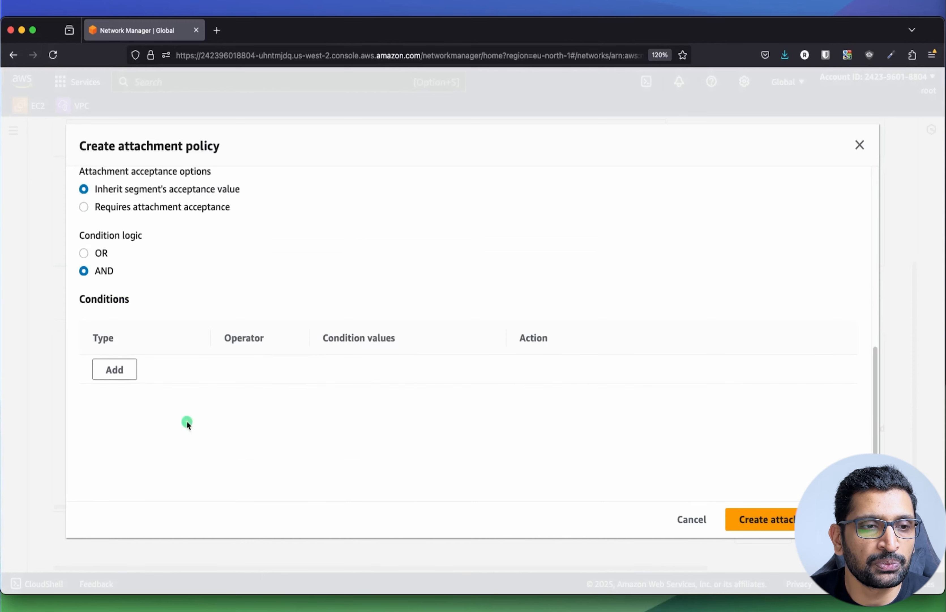
- Add a condition to the attachment policy with type Tag value and operator Equals
{"action": "left_click", "coordinate": [116, 378]}
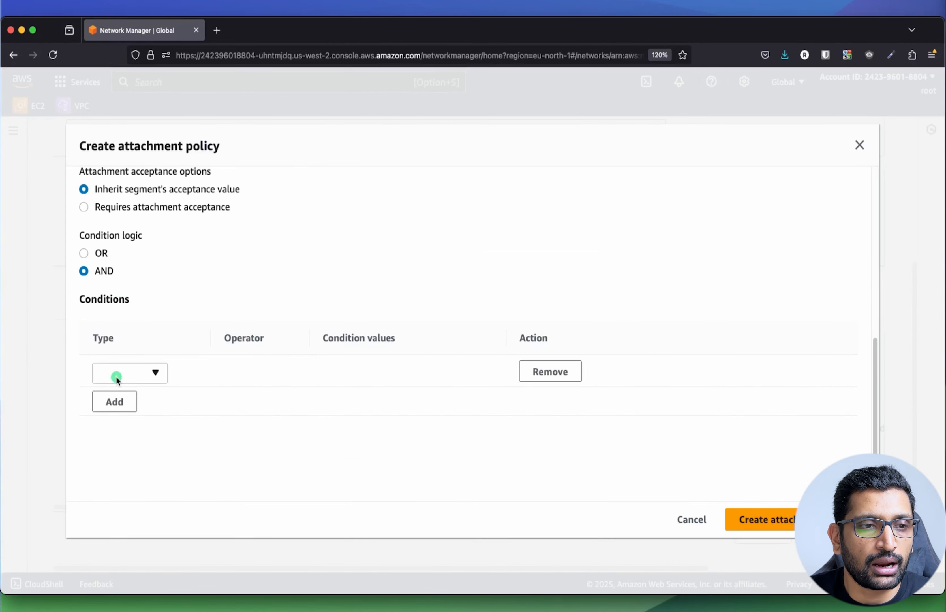
{"action": "left_click", "coordinate": [158, 373]}
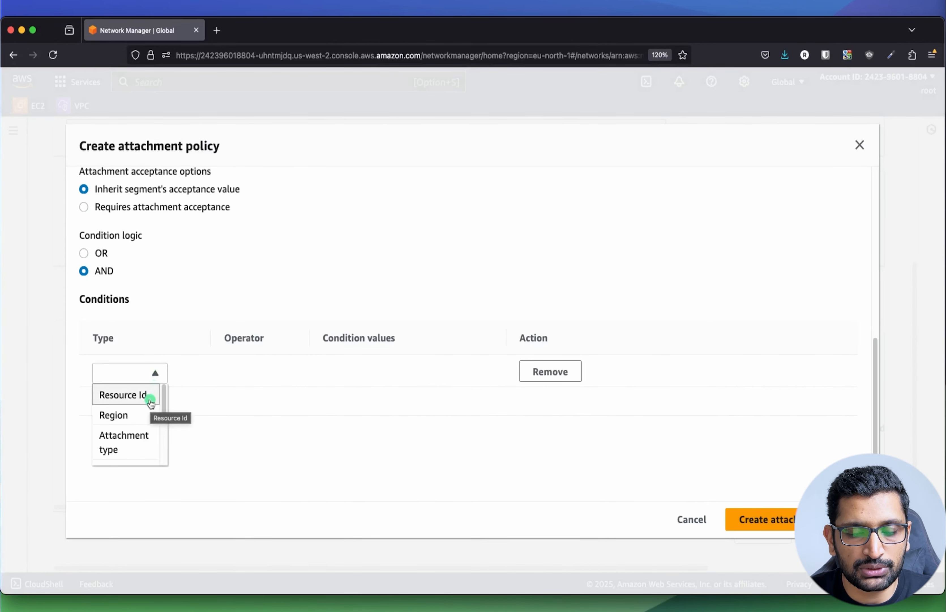
{"action": "scroll", "coordinate": [147, 409], "scroll_direction": "down", "scroll_amount": 4}
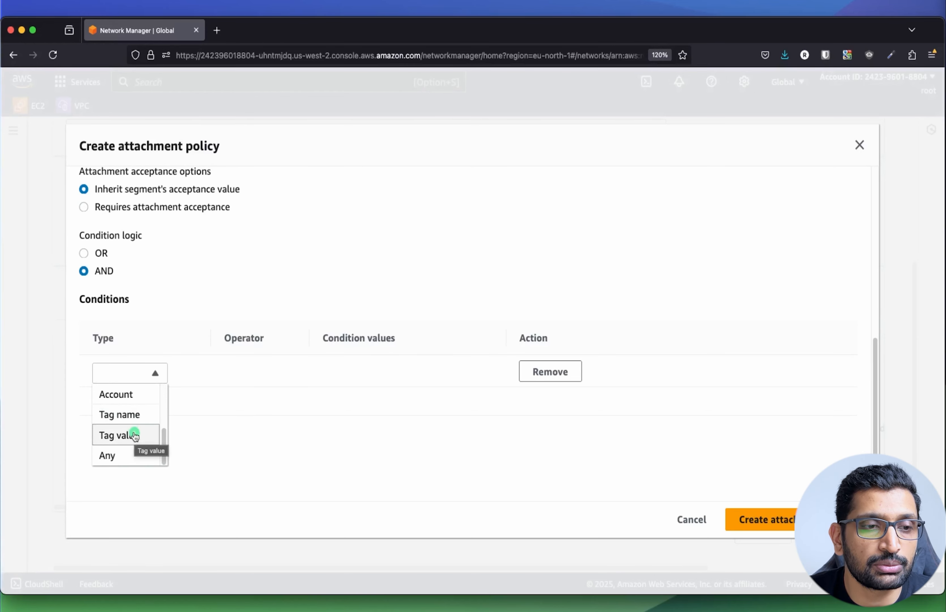
{"action": "left_click", "coordinate": [135, 435]}
{"action": "left_click", "coordinate": [265, 372]}
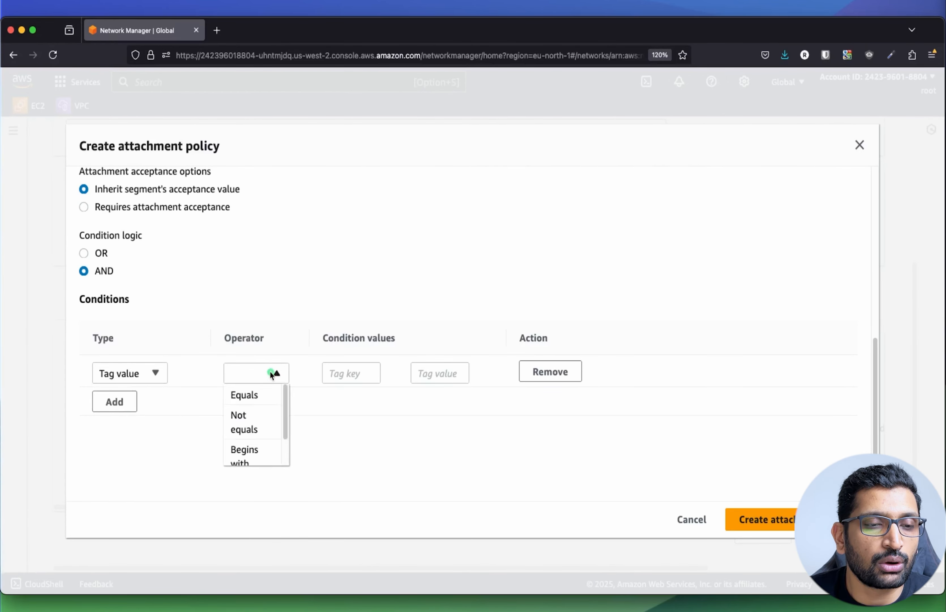
{"action": "left_click", "coordinate": [263, 395]}
- Enter Environment as the tag key of the Tag value condition
{"action": "left_click", "coordinate": [357, 374]}
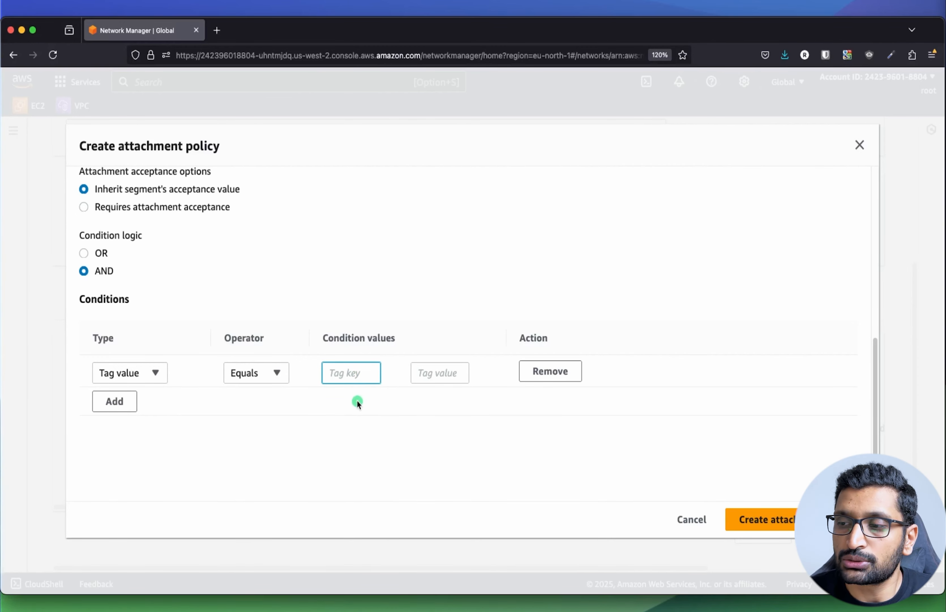
{"action": "key", "text": "super+Tab"}
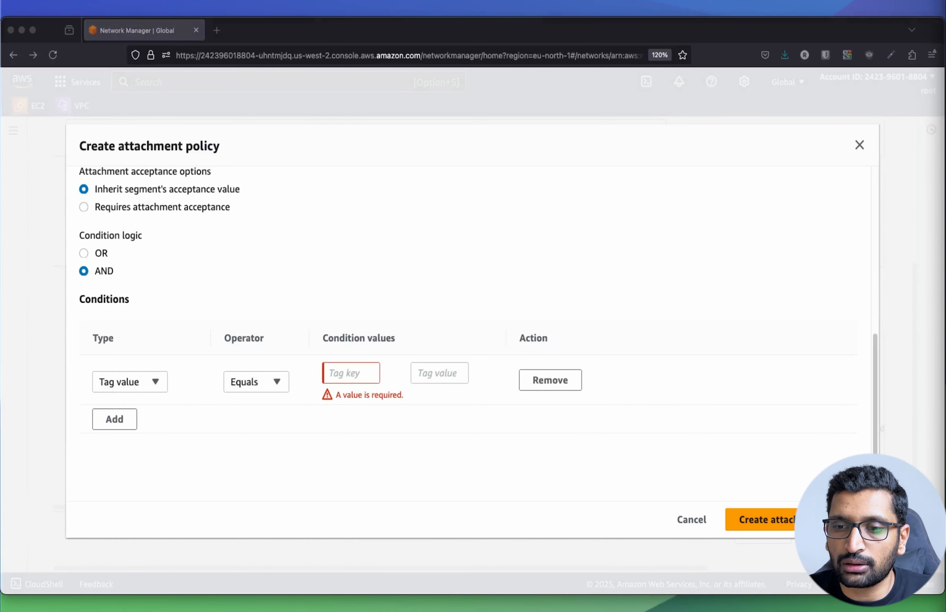
{"action": "left_click", "coordinate": [337, 374]}
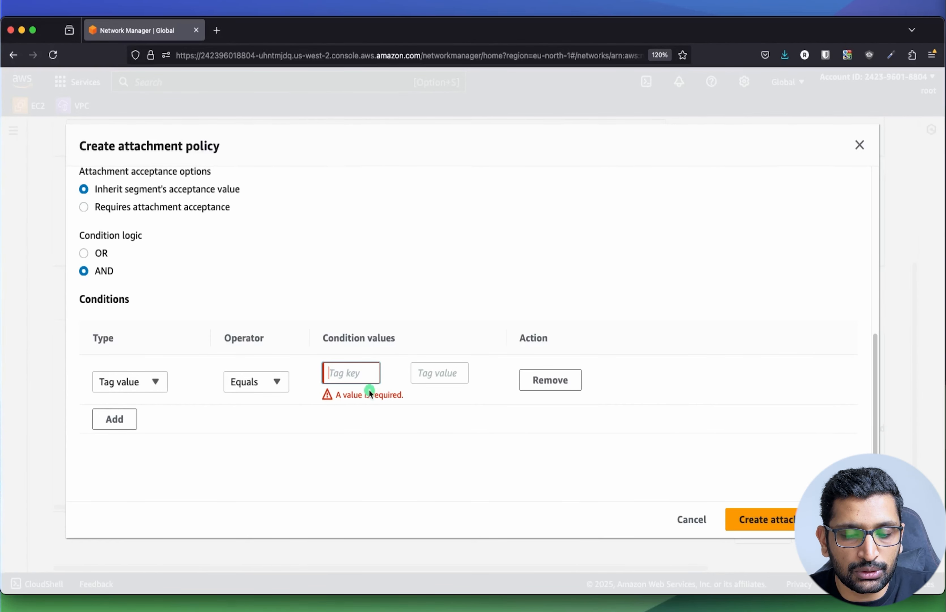
{"action": "key", "text": "super+Tab"}
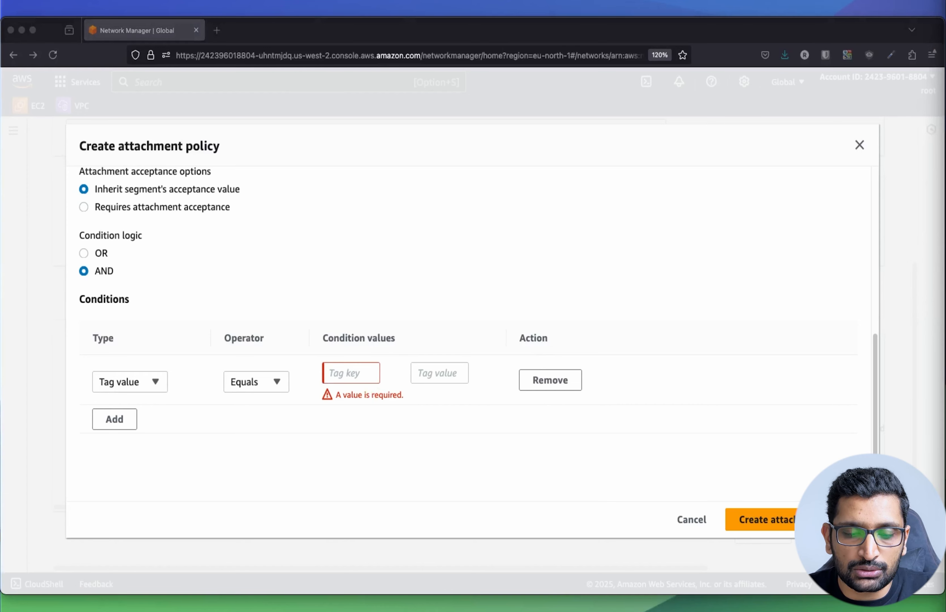
{"action": "left_click", "coordinate": [374, 381]}
{"action": "type", "text": "Environment"}
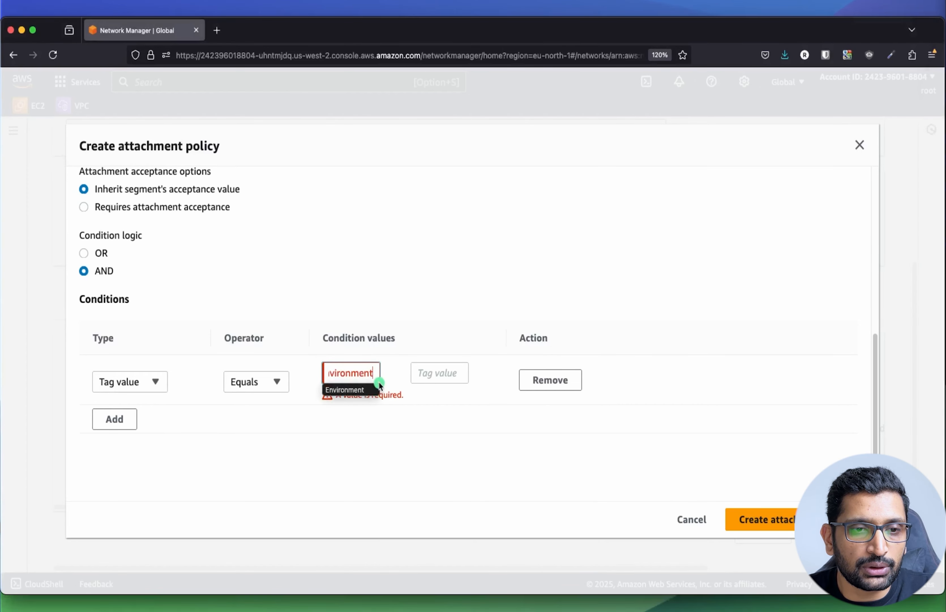
{"action": "left_click", "coordinate": [354, 422]}
{"action": "left_click", "coordinate": [351, 380]}
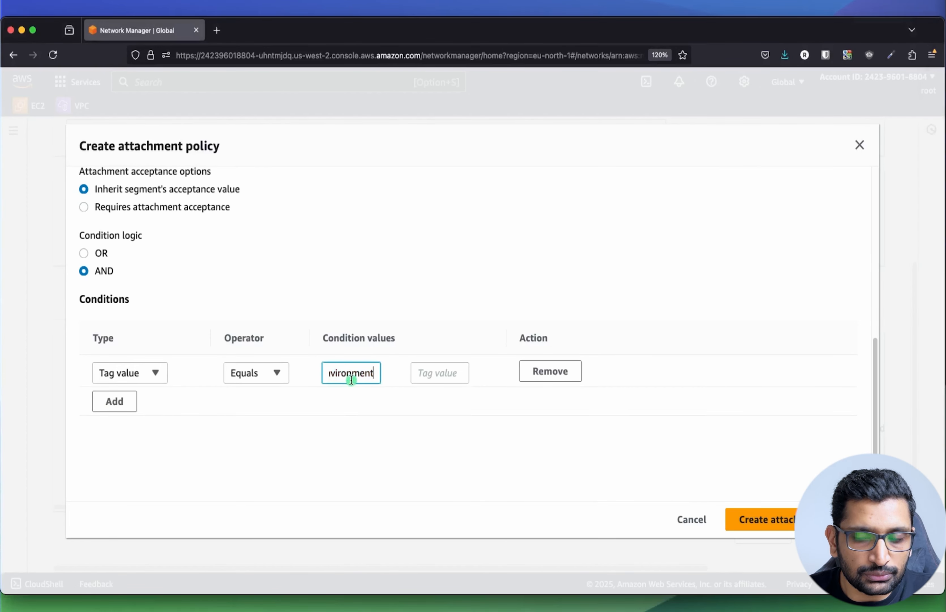
- Enter development as the tag value of the condition and create the attachment policy
{"action": "key", "text": "Left"}
{"action": "key", "text": "Left"}
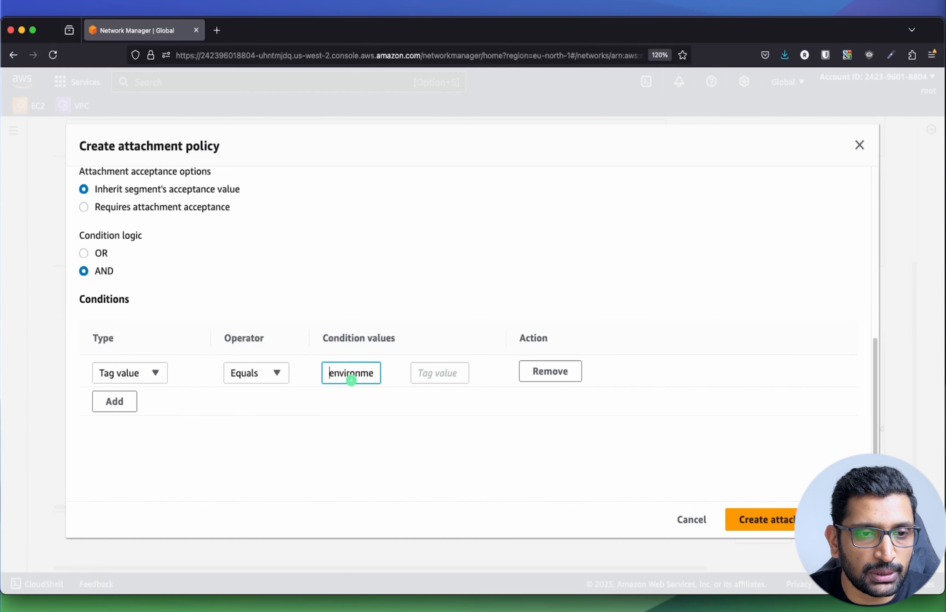
{"action": "key", "text": "Right"}
{"action": "key", "text": "Right"}
{"action": "key", "text": "Right"}
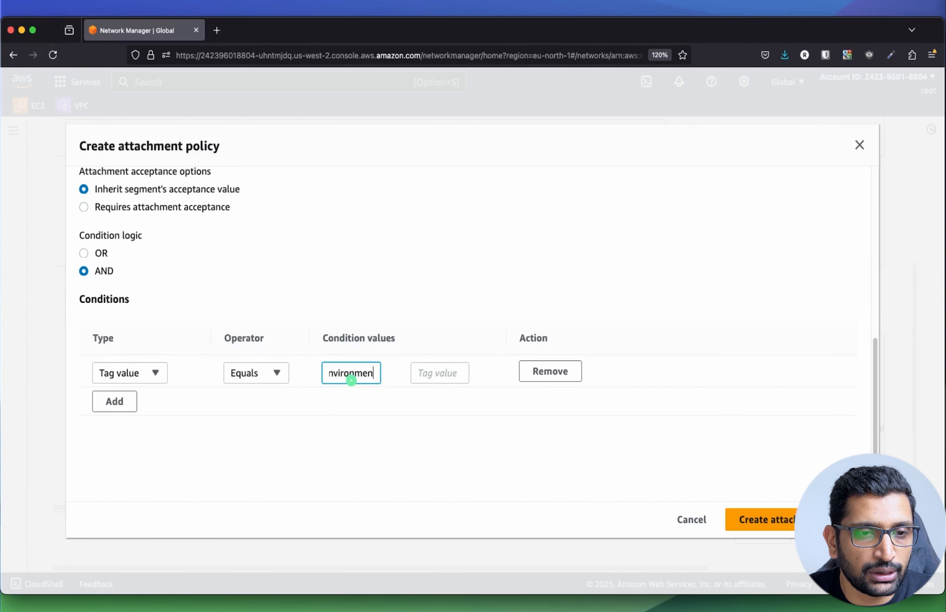
{"action": "left_click", "coordinate": [432, 380]}
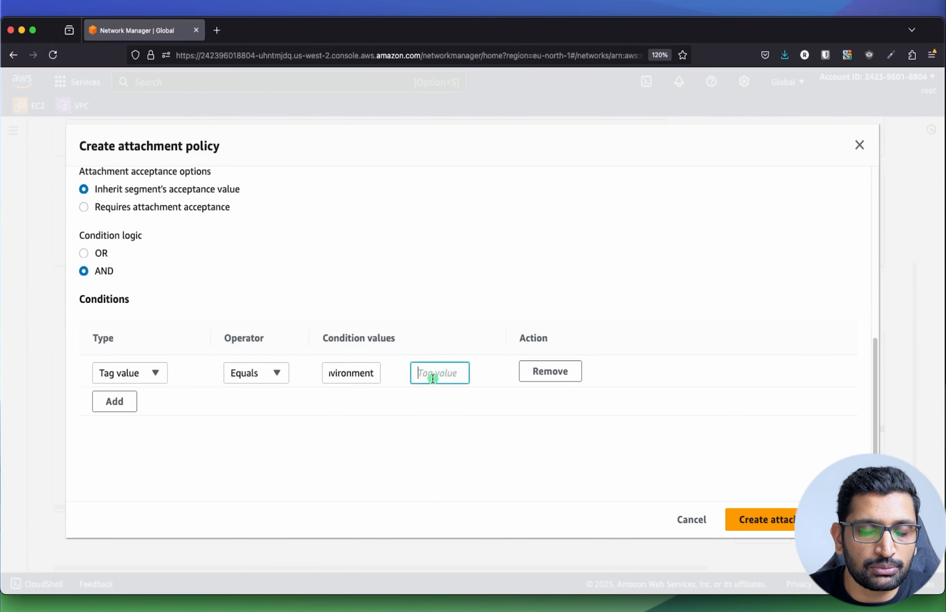
{"action": "type", "text": "devel"}
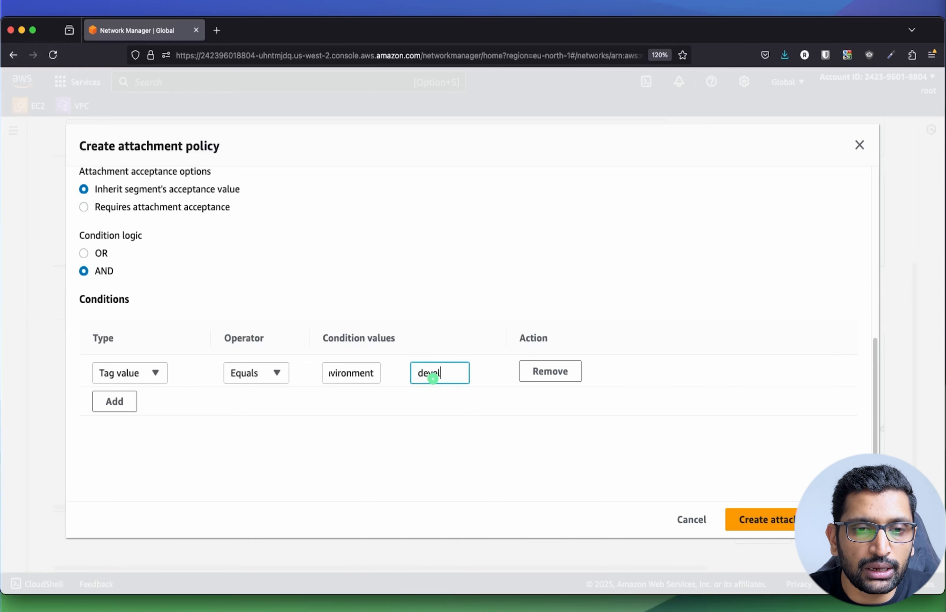
{"action": "type", "text": "opment"}
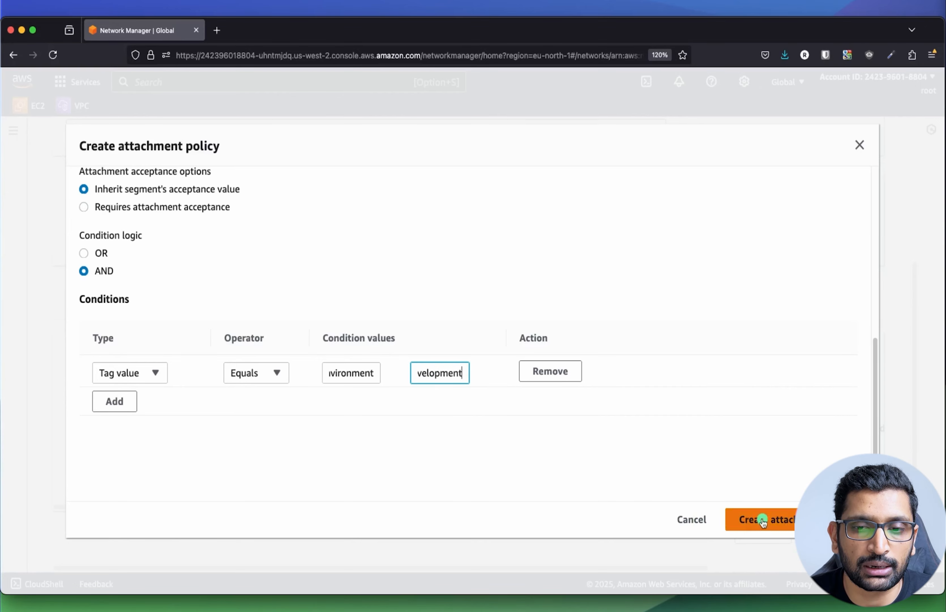
{"action": "left_click", "coordinate": [775, 519]}
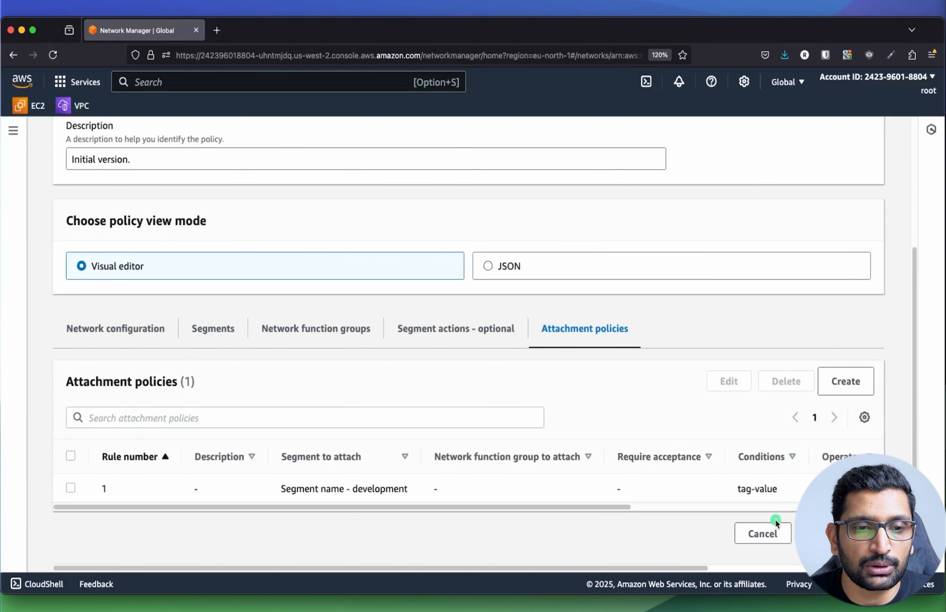
- Review the segment, condition type and condition values of attachment rule 1 in the attachment policies table
{"action": "left_click_drag", "start_coordinate": [283, 496], "coordinate": [410, 499]}
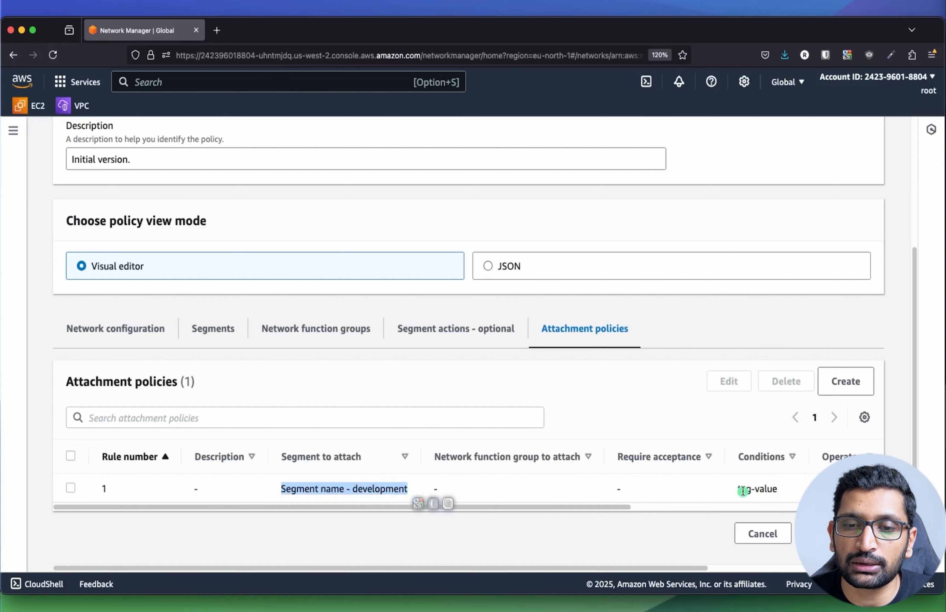
{"action": "left_click_drag", "start_coordinate": [742, 489], "coordinate": [776, 493]}
{"action": "left_click_drag", "start_coordinate": [624, 508], "coordinate": [690, 507]}
{"action": "scroll", "coordinate": [692, 506], "scroll_direction": "right", "scroll_amount": 5}
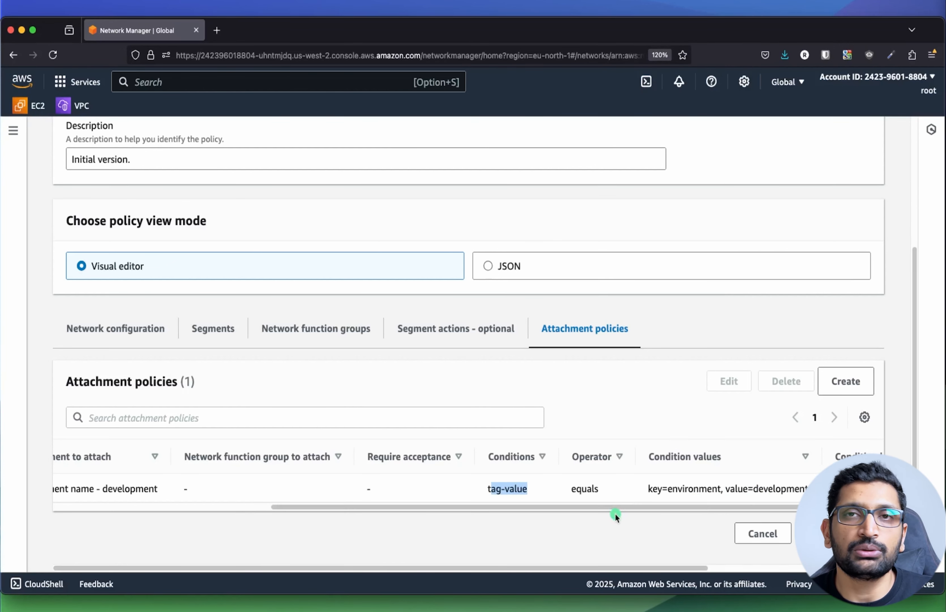
{"action": "left_click_drag", "start_coordinate": [590, 507], "coordinate": [324, 501]}
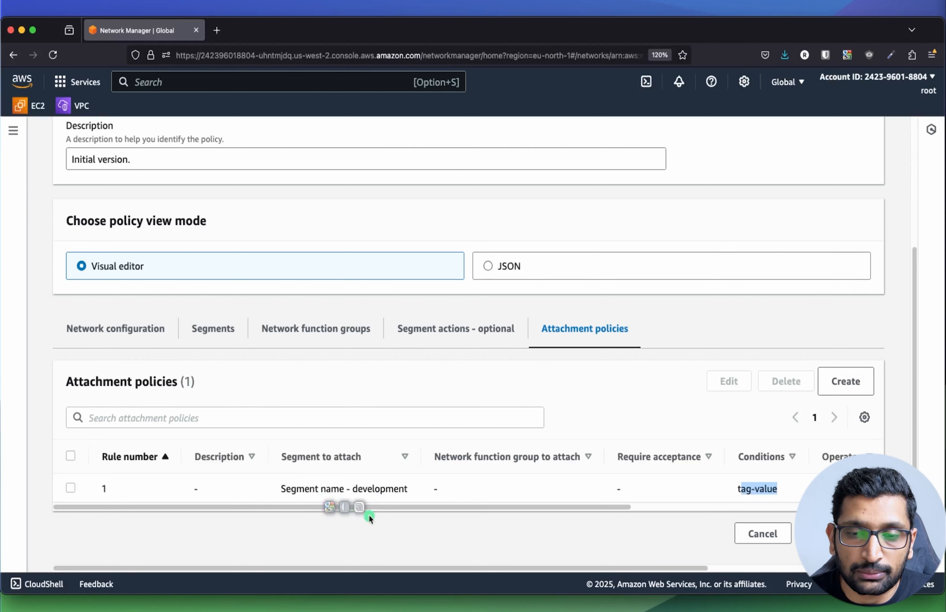
- Start a second attachment policy with rule number 2, attached to the production segment by name
{"action": "left_click", "coordinate": [845, 381]}
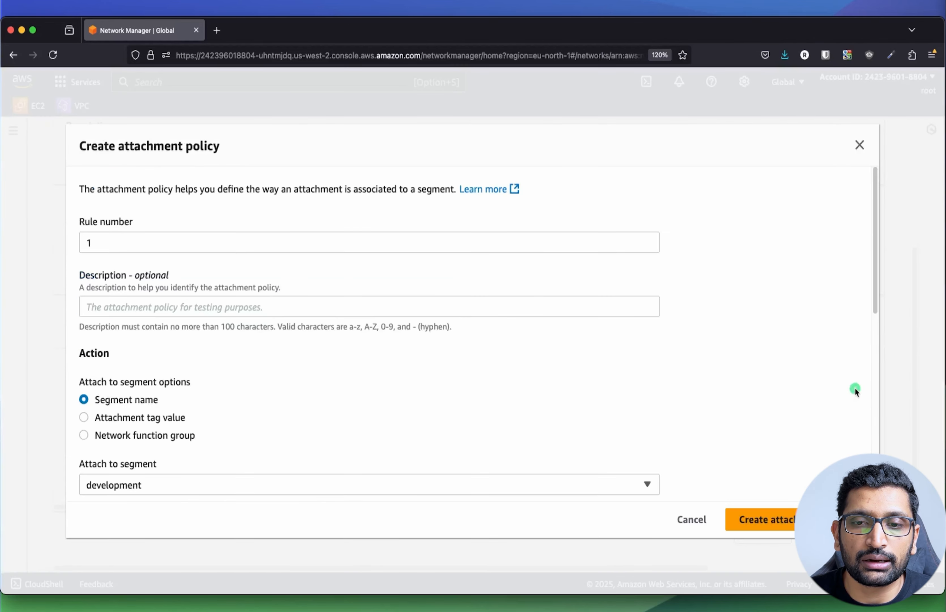
{"action": "double_click", "coordinate": [101, 238]}
{"action": "type", "text": "2"}
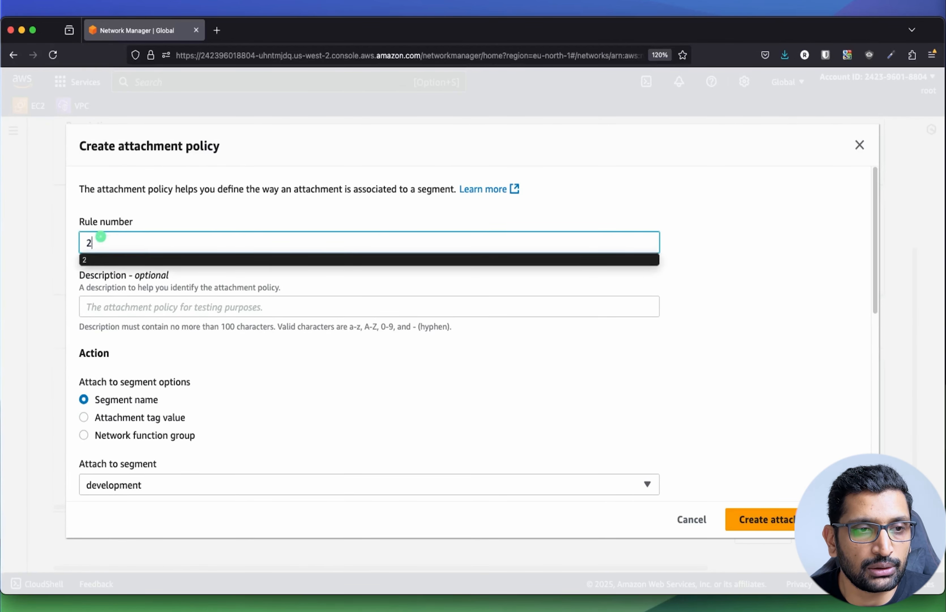
{"action": "left_click", "coordinate": [97, 306]}
{"action": "scroll", "coordinate": [206, 405], "scroll_direction": "down", "scroll_amount": 2}
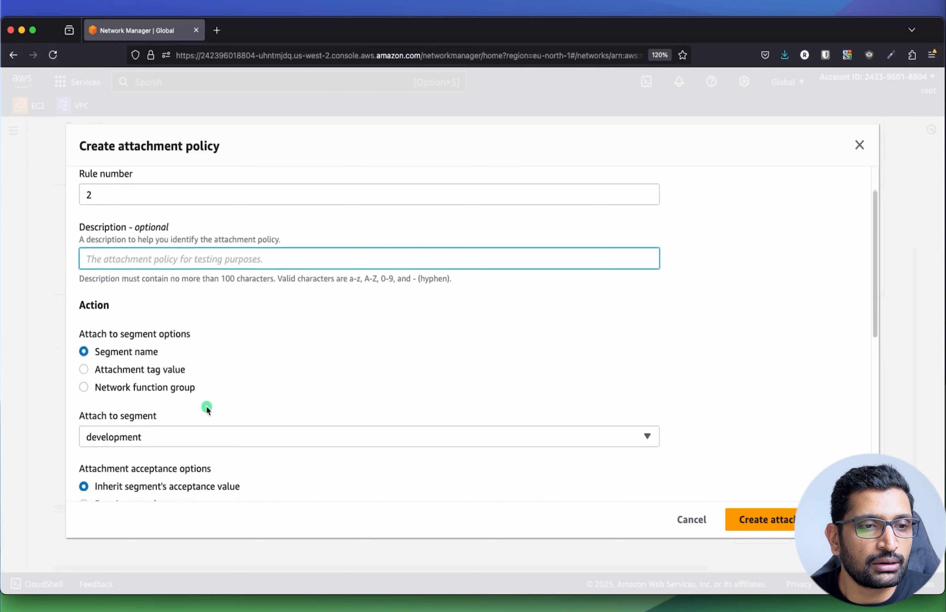
{"action": "left_click", "coordinate": [217, 440]}
{"action": "left_click", "coordinate": [132, 417]}
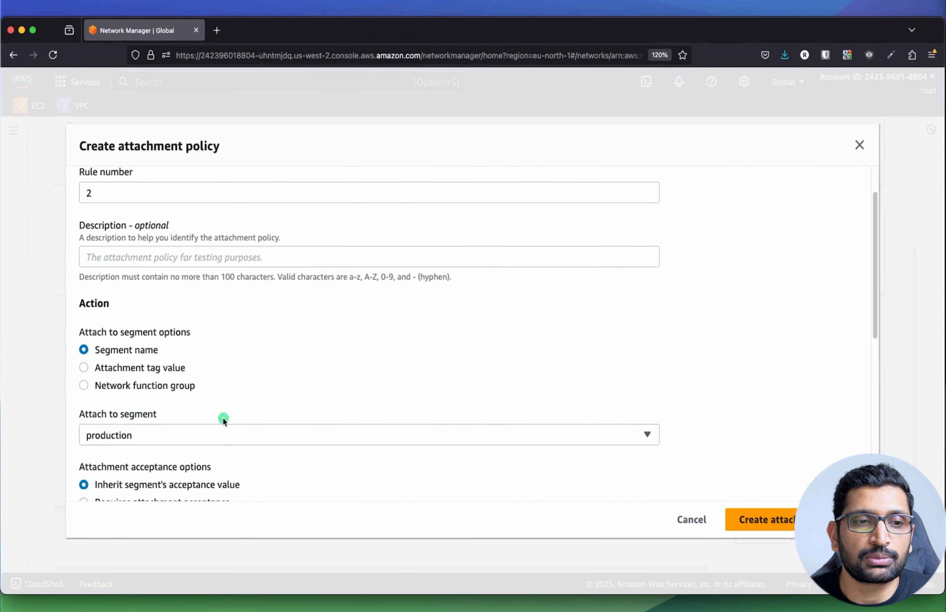
- Change the condition's tag value to production and create the attachment policy
{"action": "scroll", "coordinate": [254, 418], "scroll_direction": "down", "scroll_amount": 7}
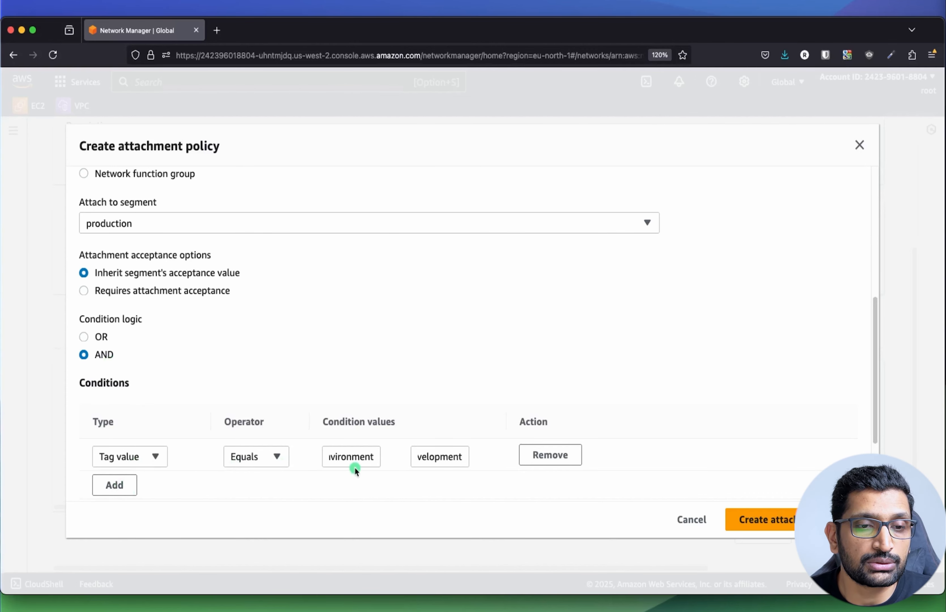
{"action": "left_click", "coordinate": [432, 458]}
{"action": "double_click", "coordinate": [433, 458]}
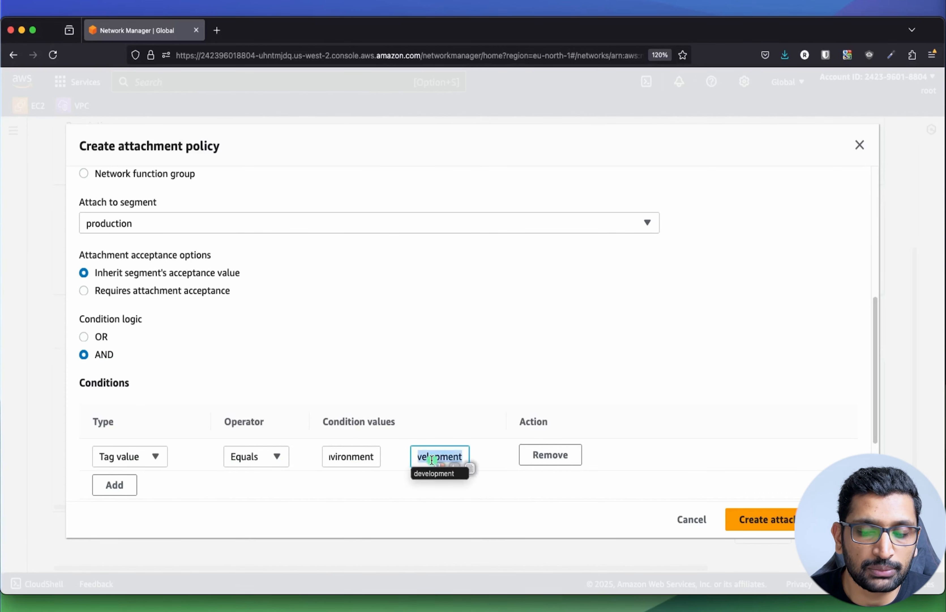
{"action": "type", "text": "production"}
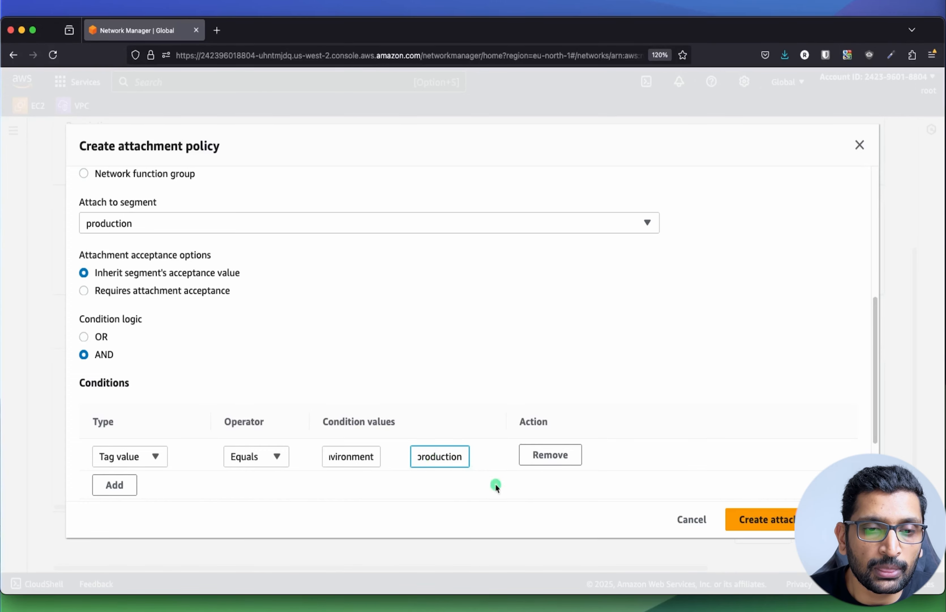
{"action": "left_click", "coordinate": [781, 521]}
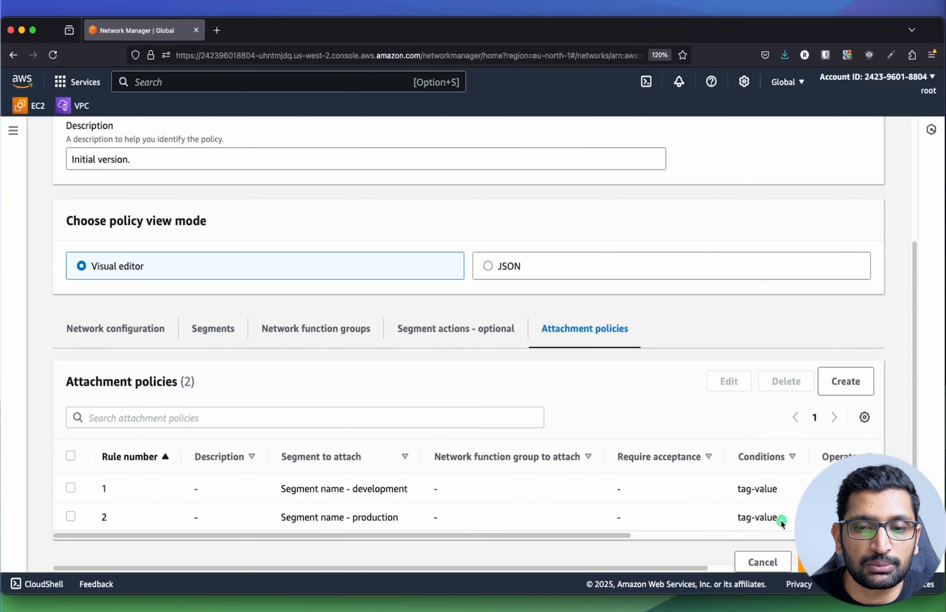
{"action": "left_click_drag", "start_coordinate": [570, 533], "coordinate": [768, 533]}
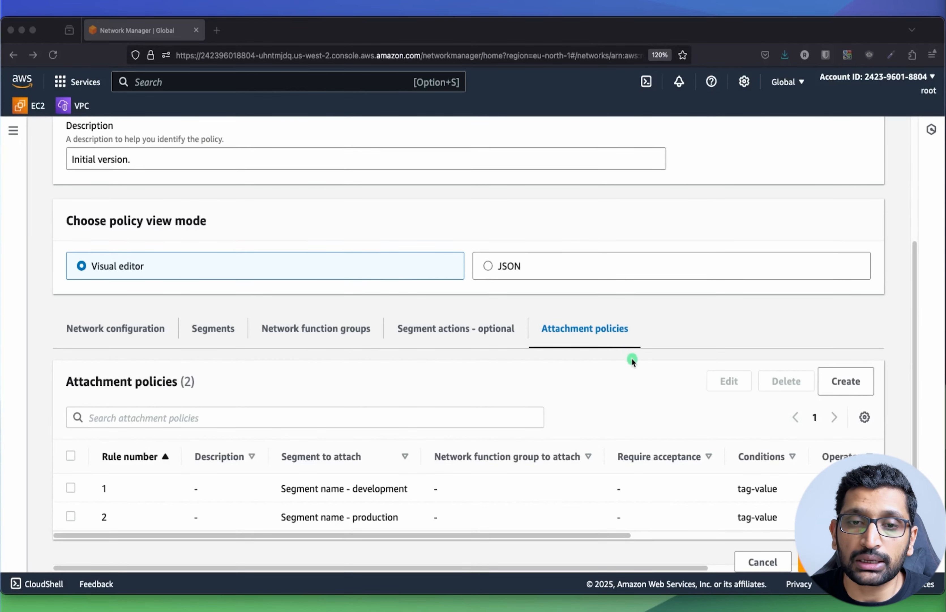
- Start a third attachment policy with rule number 100, attached to the shared segment by name
{"action": "left_click", "coordinate": [833, 384]}
{"action": "left_click", "coordinate": [833, 383]}
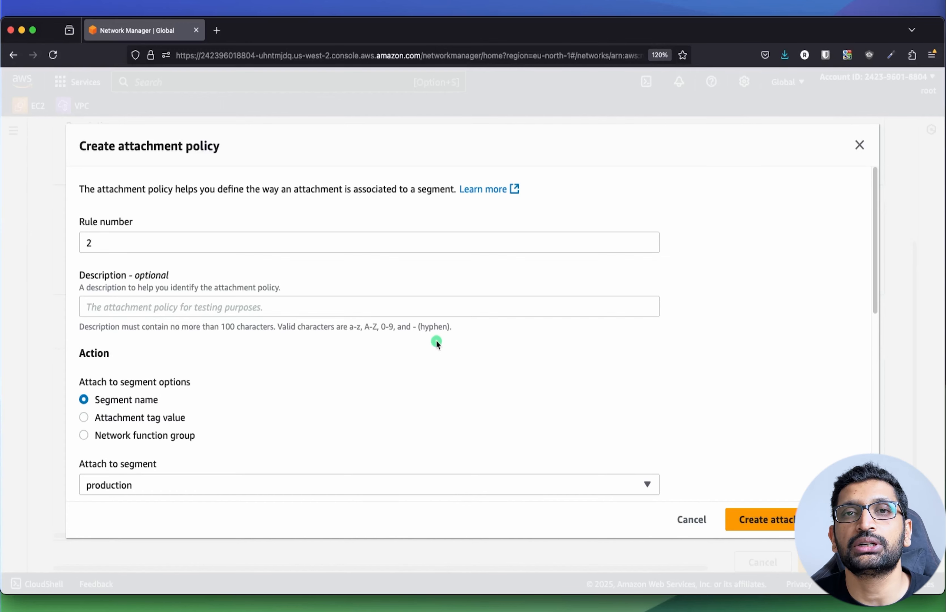
{"action": "left_click", "coordinate": [161, 243]}
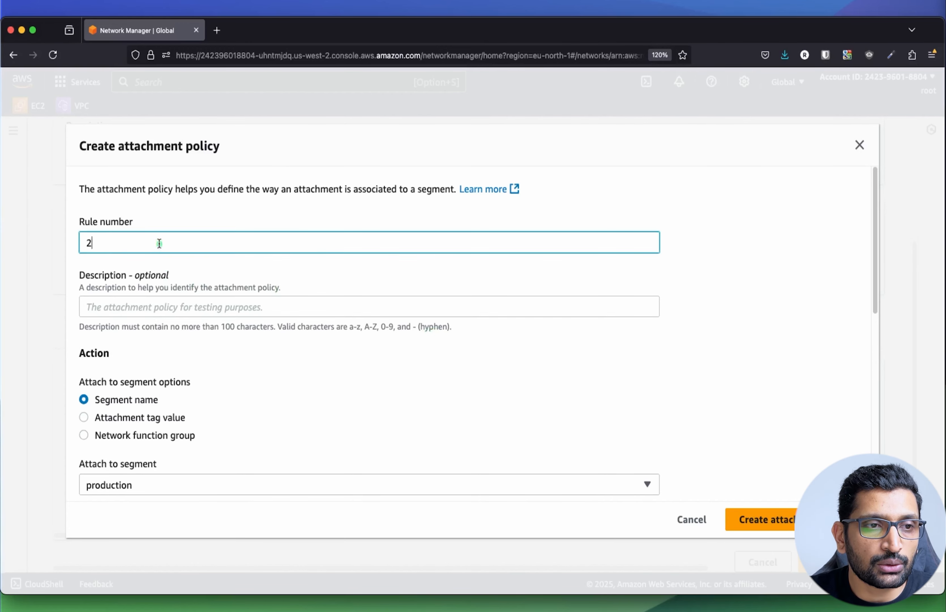
{"action": "double_click", "coordinate": [158, 243]}
{"action": "type", "text": "100"}
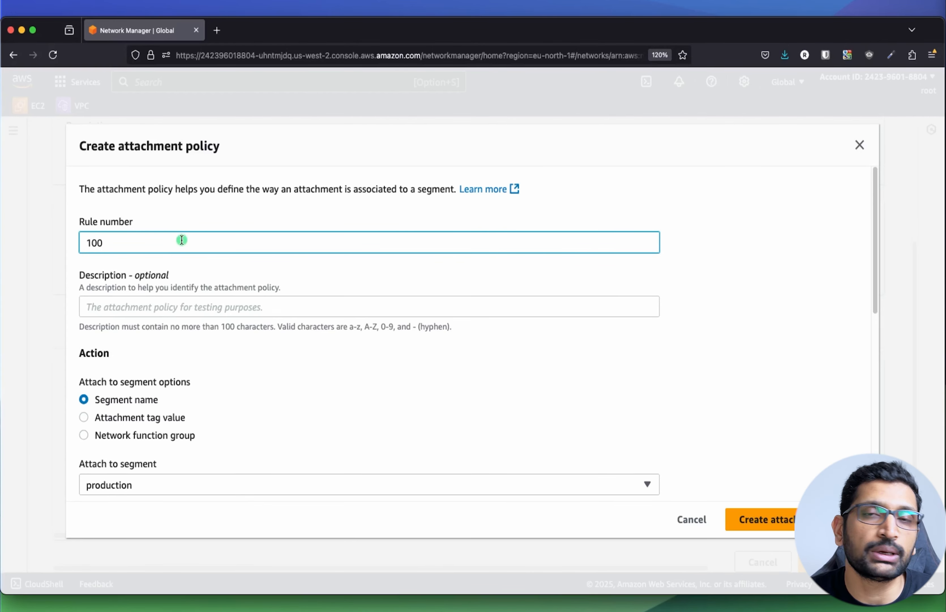
{"action": "scroll", "coordinate": [189, 296], "scroll_direction": "down", "scroll_amount": 3}
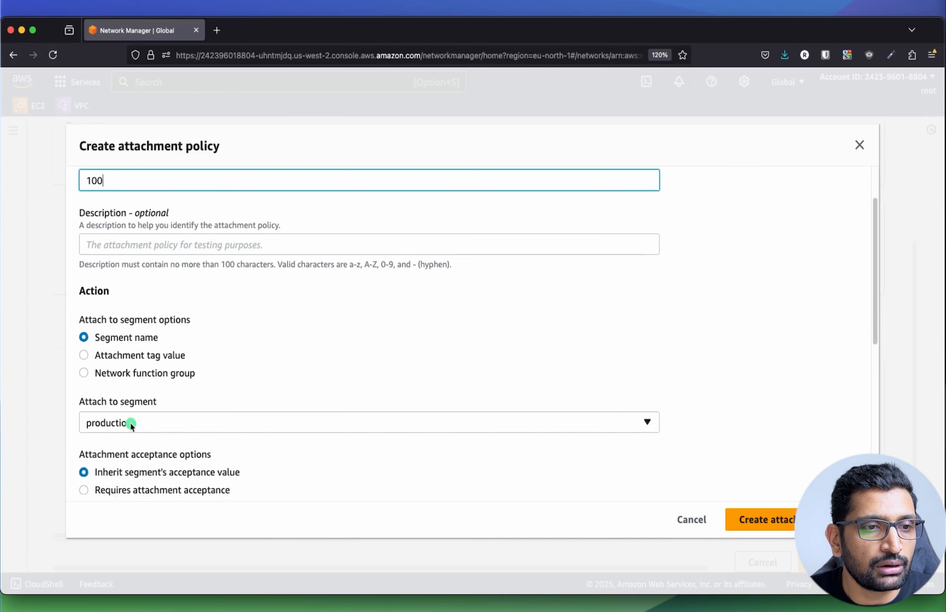
{"action": "scroll", "coordinate": [144, 419], "scroll_direction": "down", "scroll_amount": 3}
{"action": "left_click", "coordinate": [148, 360]}
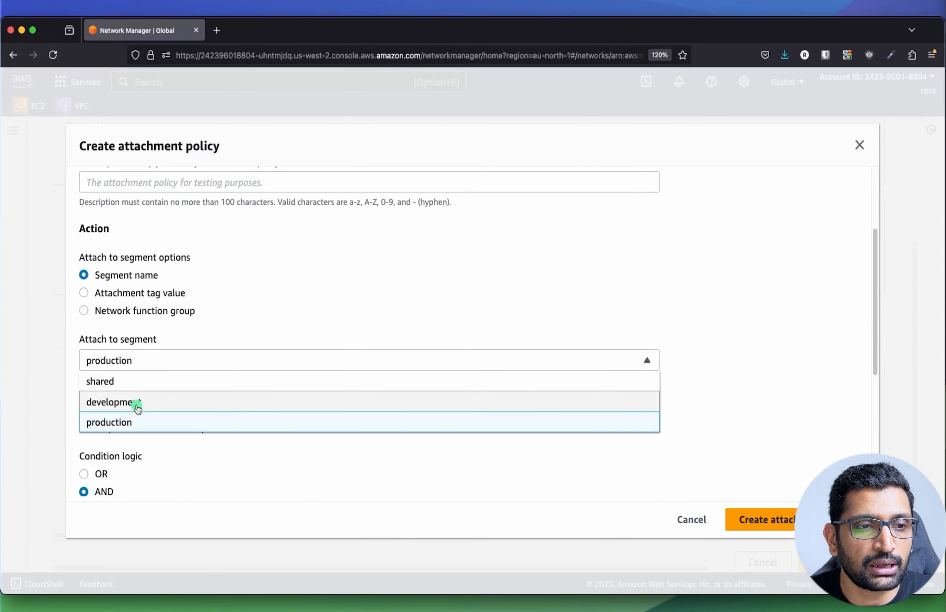
{"action": "left_click", "coordinate": [128, 382]}
- Change the condition type to Any and create the attachment policy
{"action": "scroll", "coordinate": [107, 351], "scroll_direction": "down", "scroll_amount": 5}
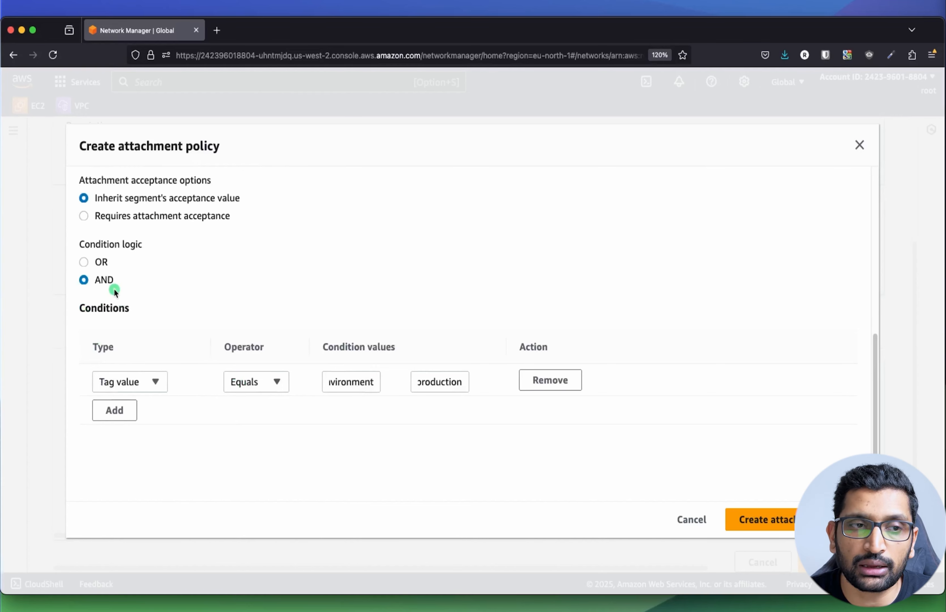
{"action": "left_click", "coordinate": [157, 382]}
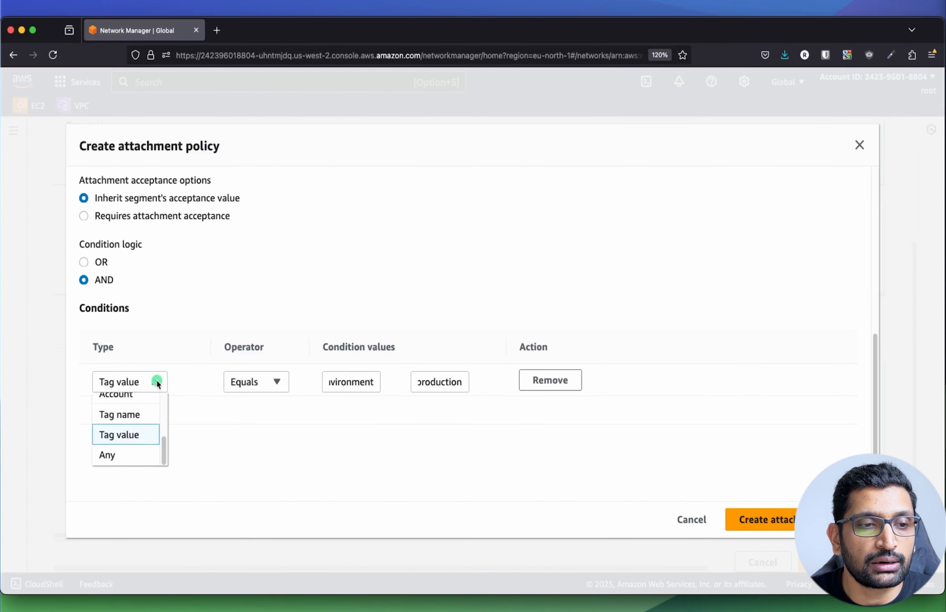
{"action": "left_click", "coordinate": [141, 450]}
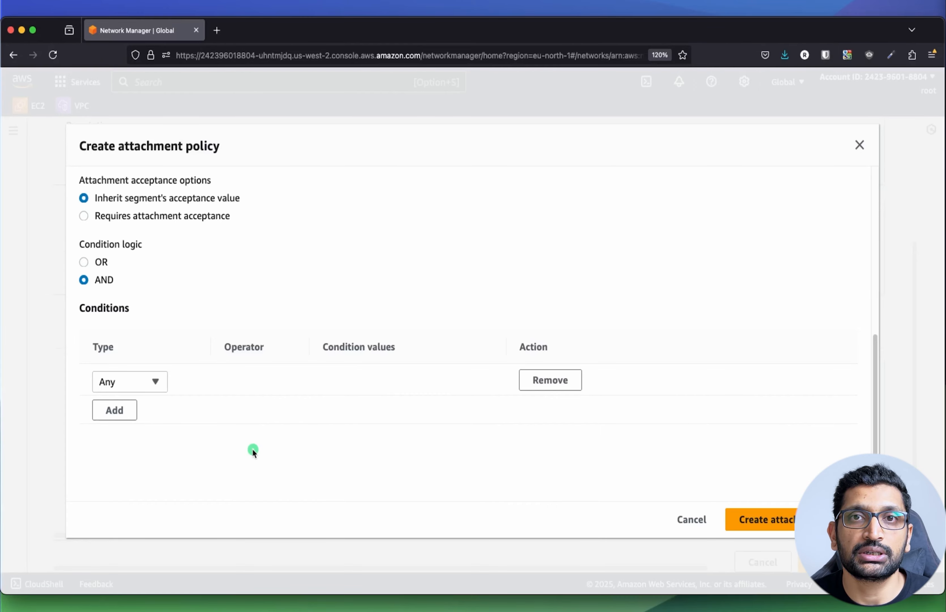
{"action": "left_click", "coordinate": [757, 519]}
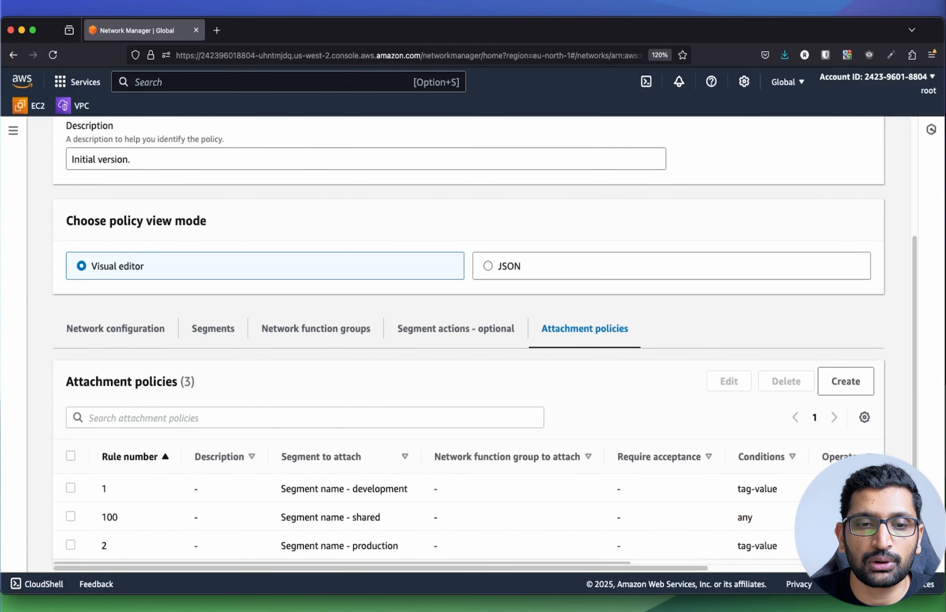
- Create the new core network policy version and check the state of its change set
{"action": "scroll", "coordinate": [791, 517], "scroll_direction": "down", "scroll_amount": 3}
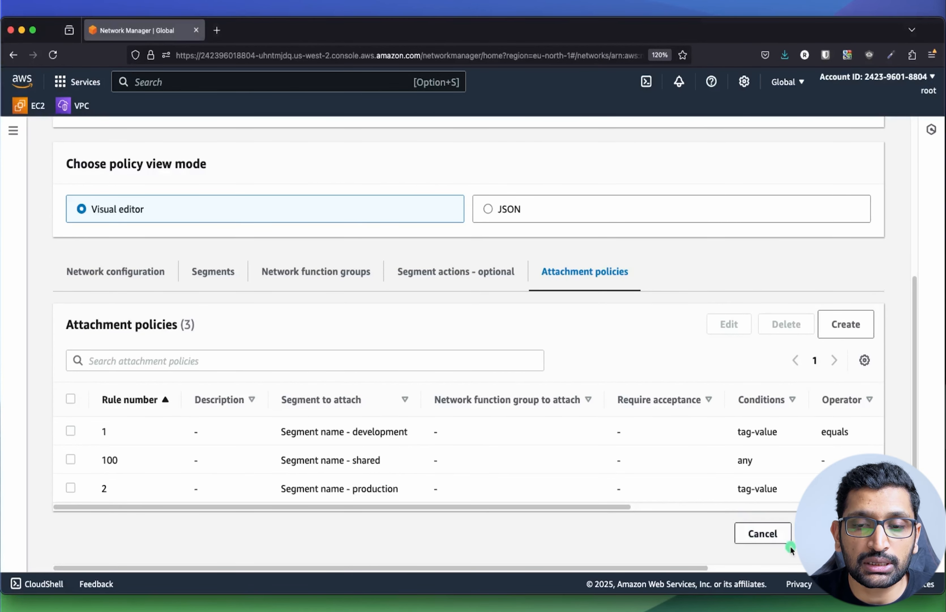
{"action": "left_click", "coordinate": [831, 539]}
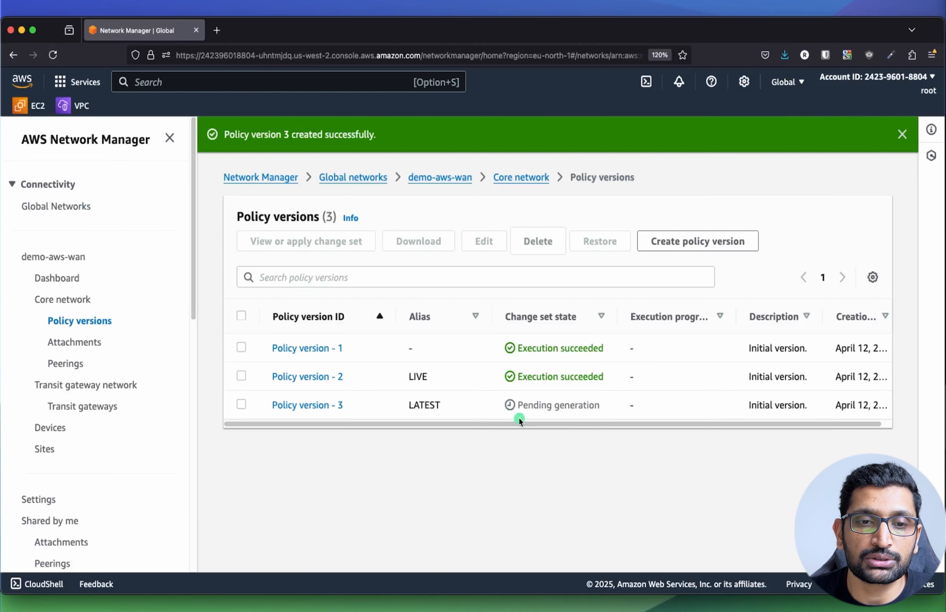
{"action": "left_click_drag", "start_coordinate": [604, 408], "coordinate": [519, 410]}
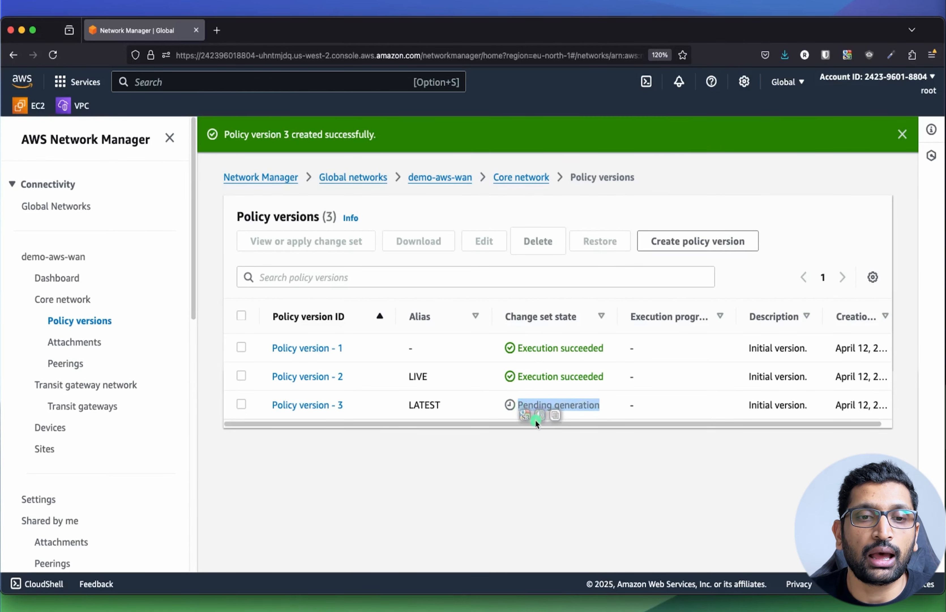
{"action": "left_click", "coordinate": [573, 469]}
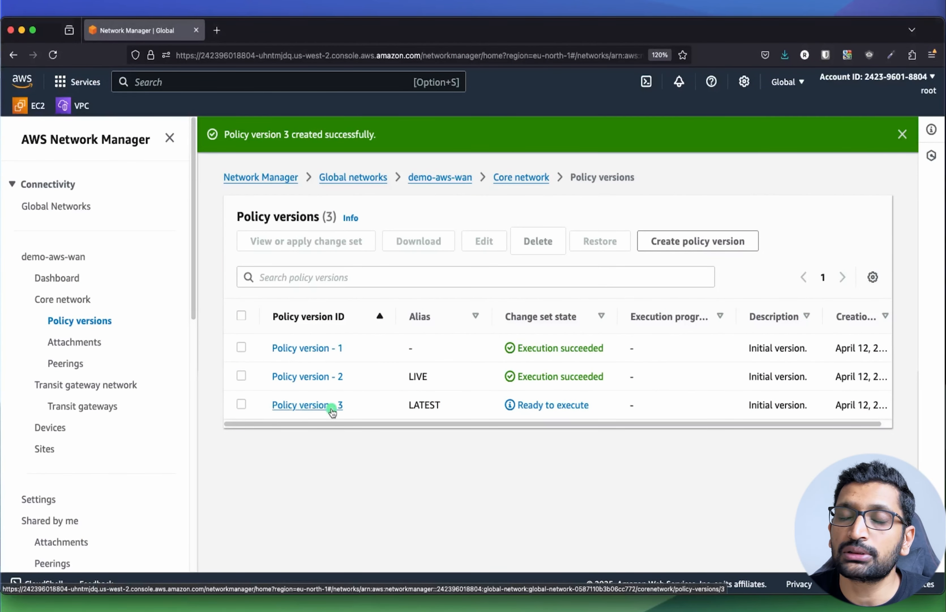
- Open the change set of Policy version - 3, apply it, and check the execution state and alias
{"action": "left_click", "coordinate": [241, 405]}
{"action": "left_click", "coordinate": [341, 242]}
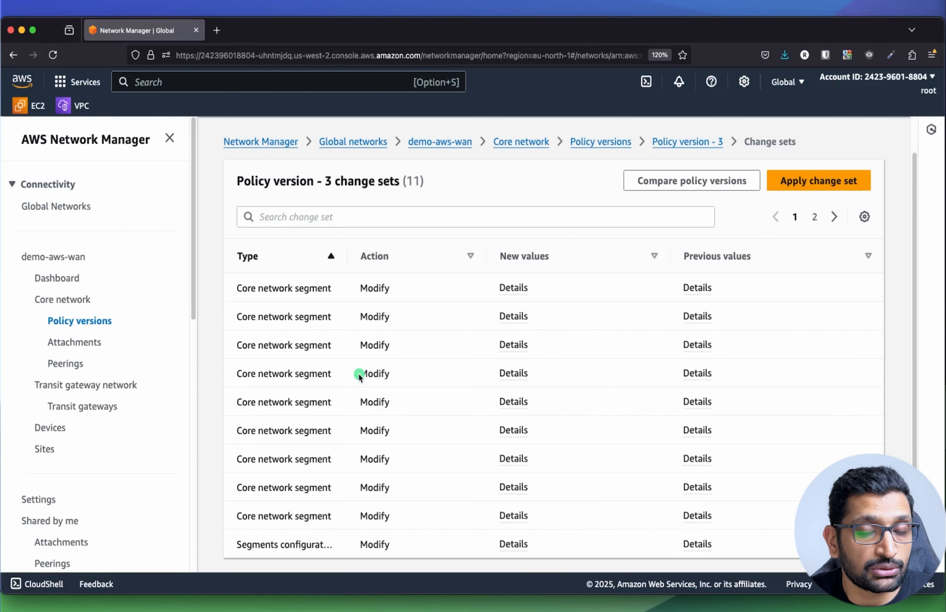
{"action": "left_click", "coordinate": [809, 186]}
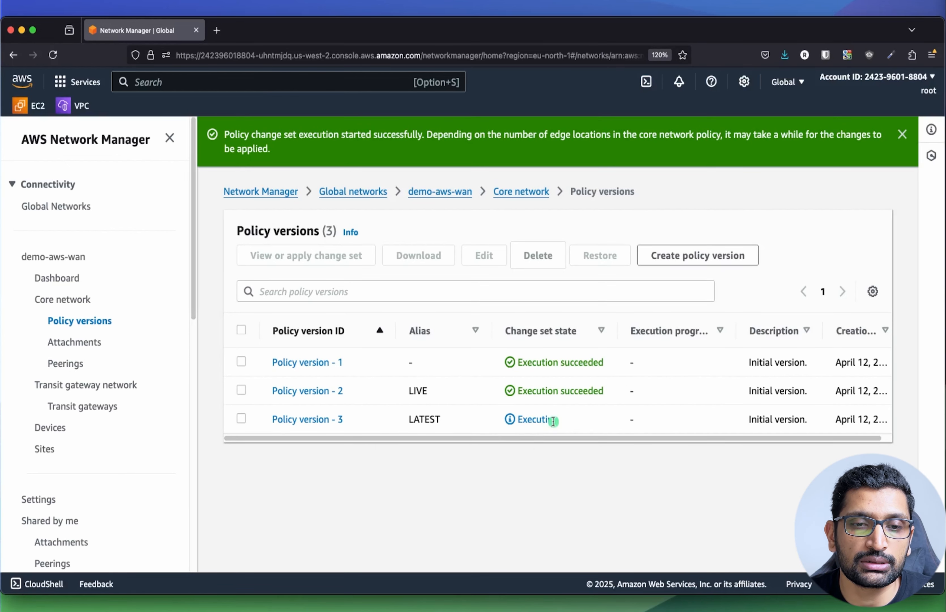
{"action": "left_click_drag", "start_coordinate": [575, 419], "coordinate": [489, 420]}
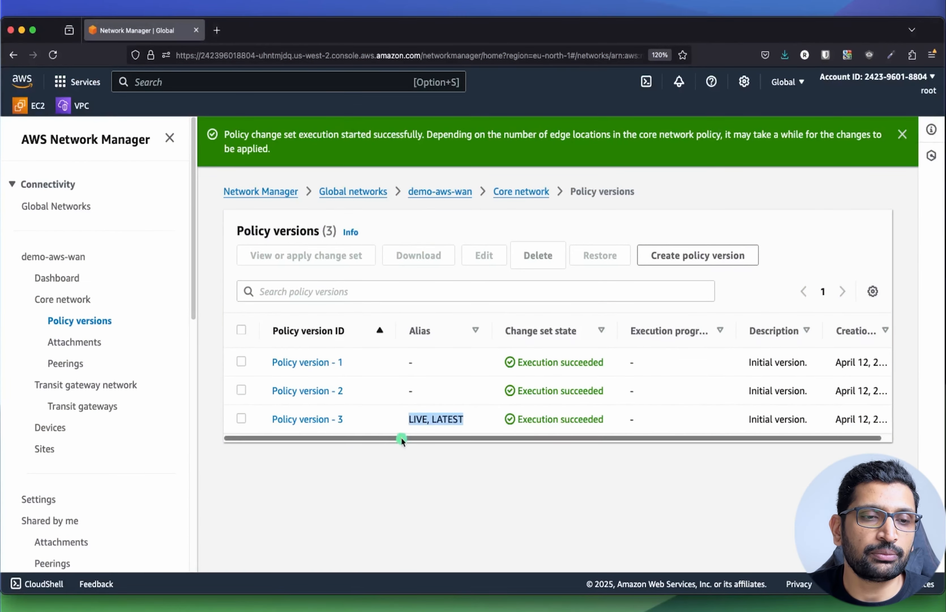
{"action": "left_click", "coordinate": [274, 426]}
{"action": "left_click_drag", "start_coordinate": [273, 426], "coordinate": [353, 419]}
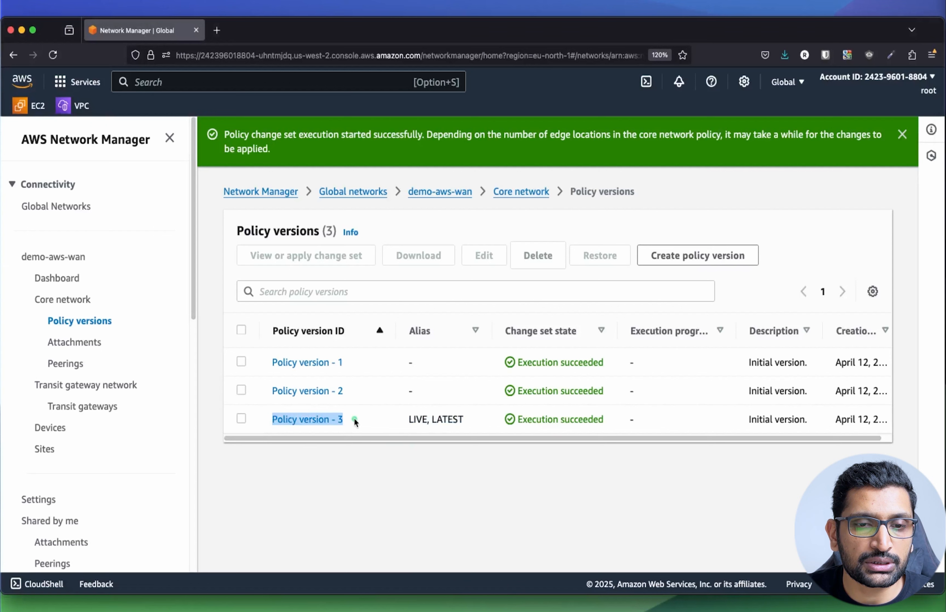
- Start a new core network VPC attachment named development with Europe (Frankfurt) as its edge location
{"action": "left_click", "coordinate": [538, 484]}
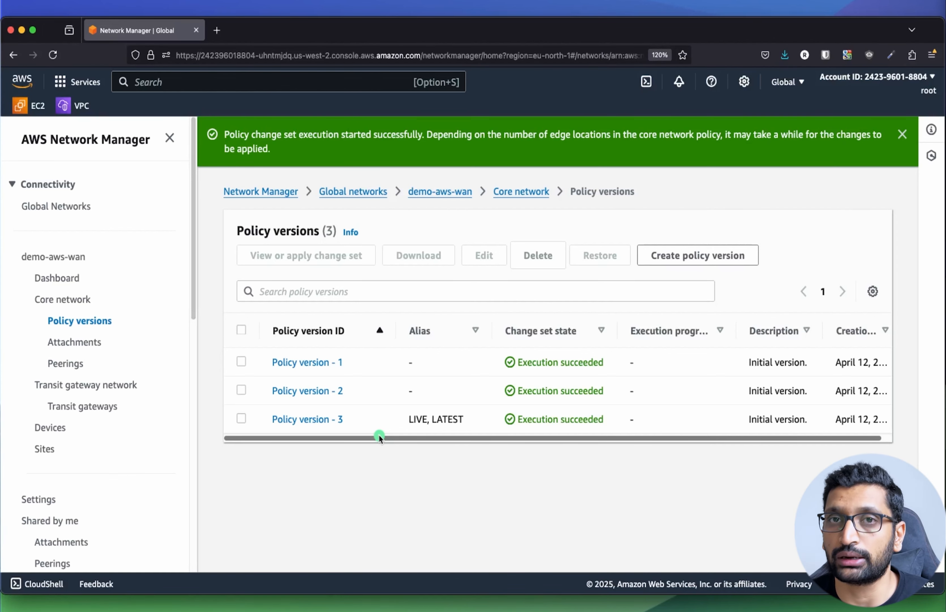
{"action": "left_click", "coordinate": [72, 343]}
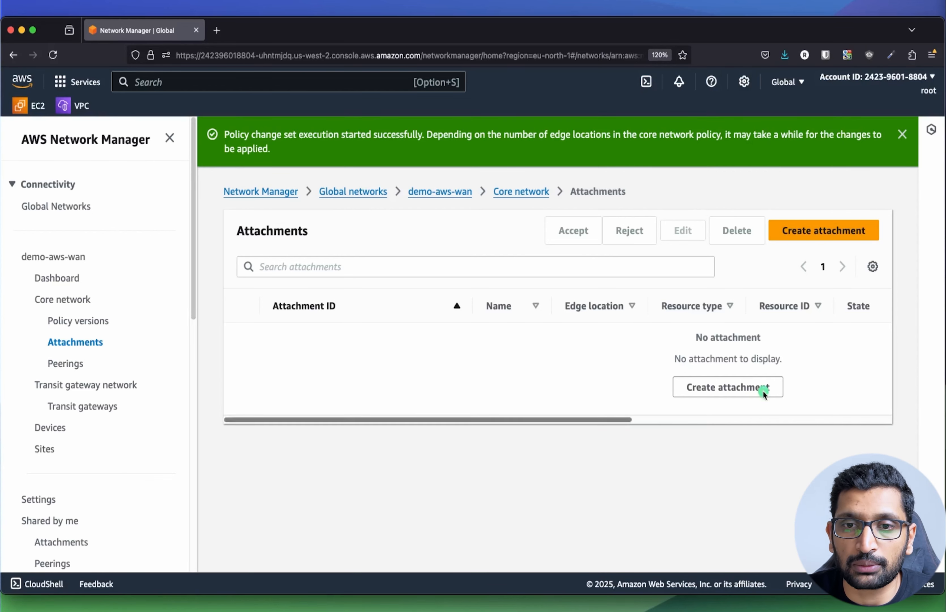
{"action": "left_click", "coordinate": [814, 230]}
{"action": "scroll", "coordinate": [338, 318], "scroll_direction": "down", "scroll_amount": 3}
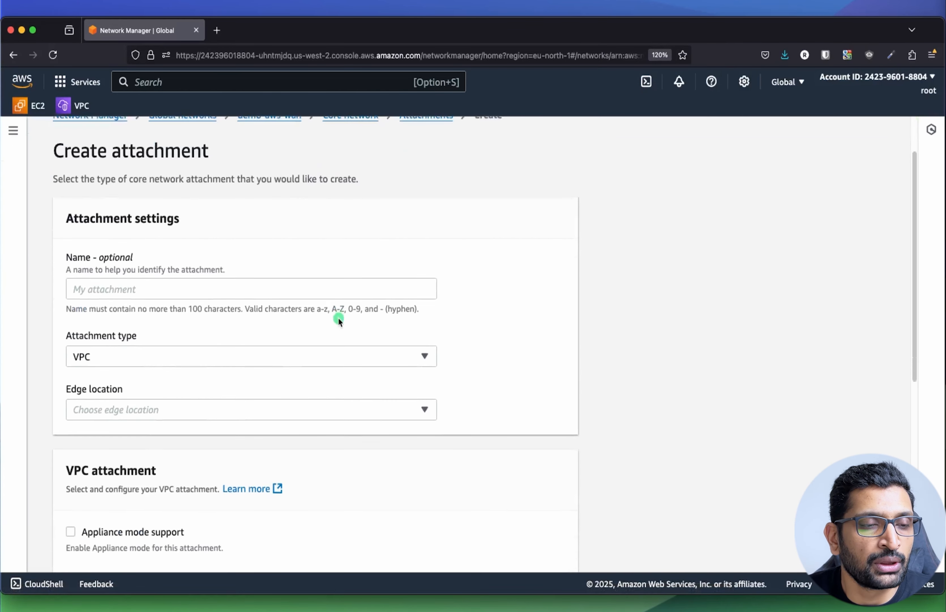
{"action": "left_click", "coordinate": [120, 292]}
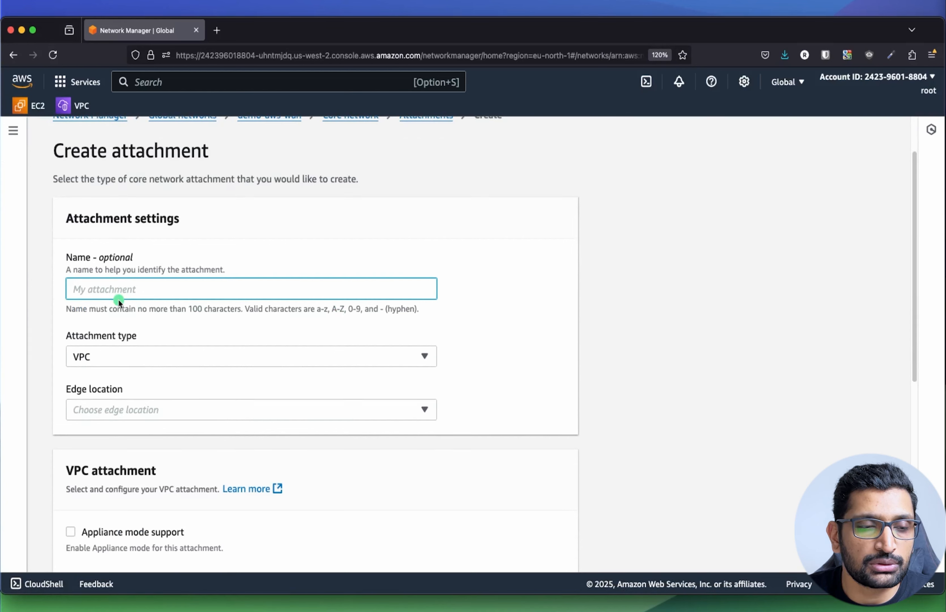
{"action": "type", "text": "deve"}
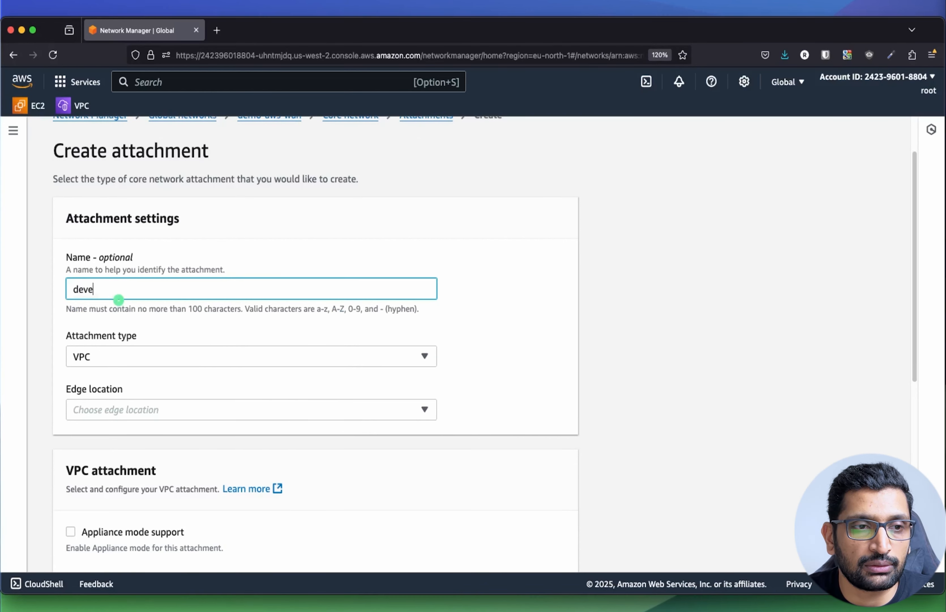
{"action": "type", "text": "lopment"}
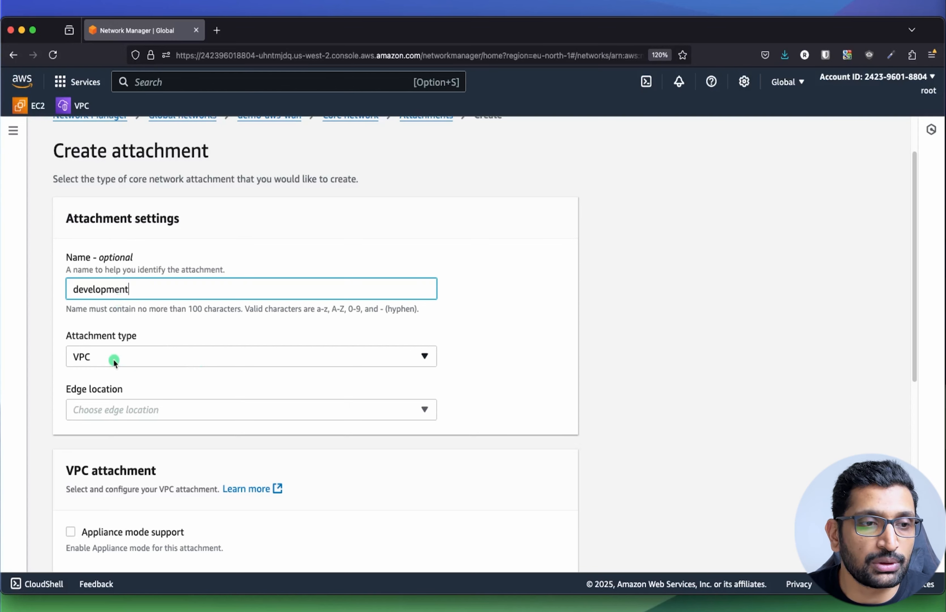
{"action": "left_click", "coordinate": [318, 412]}
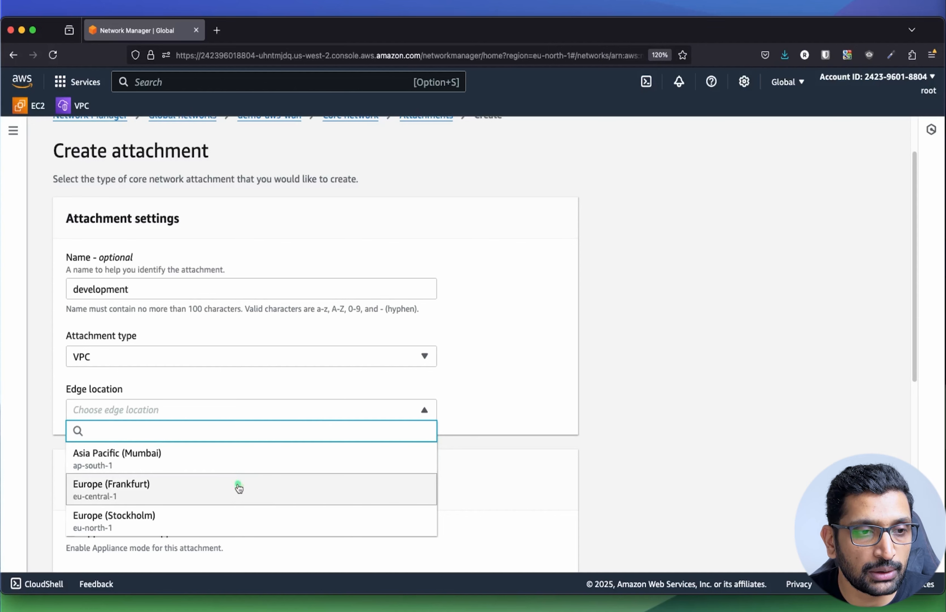
{"action": "left_click", "coordinate": [239, 485]}
- Attach the VPC dev-euc1-frankfurt-vpc-1 and use dev-euc1-frankfurt-3-public-subnet for availability zone eu-central-1c
{"action": "scroll", "coordinate": [439, 436], "scroll_direction": "down", "scroll_amount": 6}
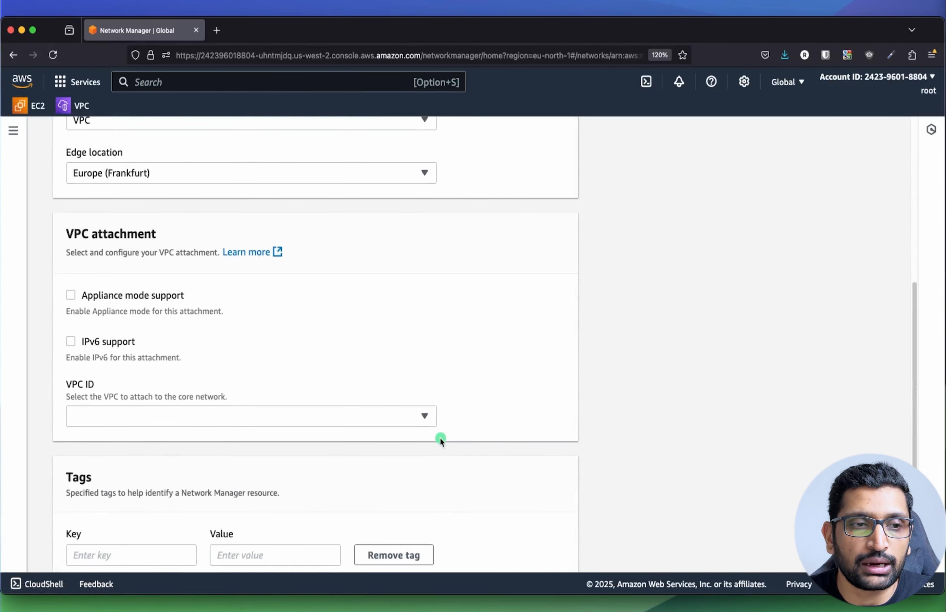
{"action": "left_click", "coordinate": [426, 417]}
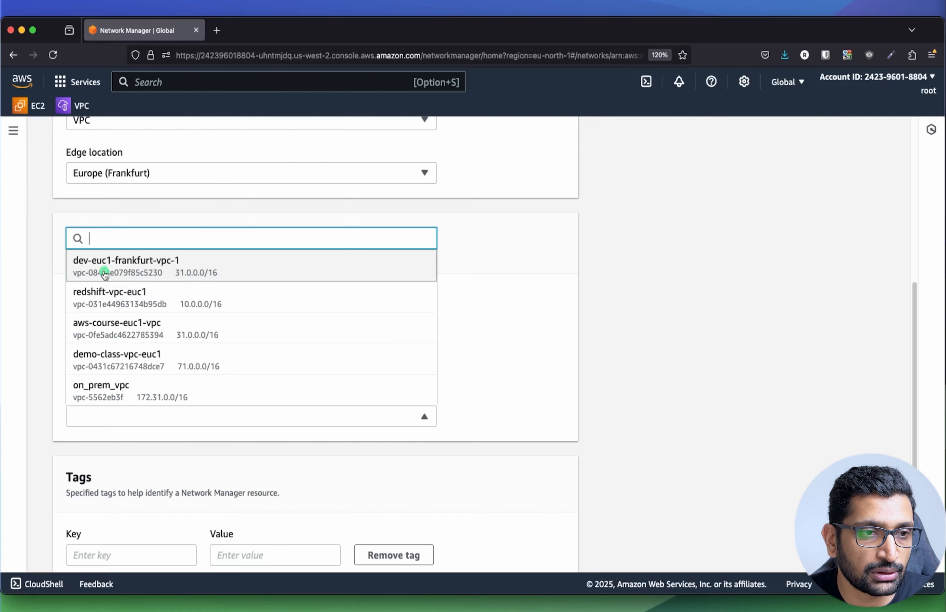
{"action": "left_click", "coordinate": [105, 275]}
{"action": "scroll", "coordinate": [175, 370], "scroll_direction": "down", "scroll_amount": 3}
{"action": "scroll", "coordinate": [192, 395], "scroll_direction": "down", "scroll_amount": 3}
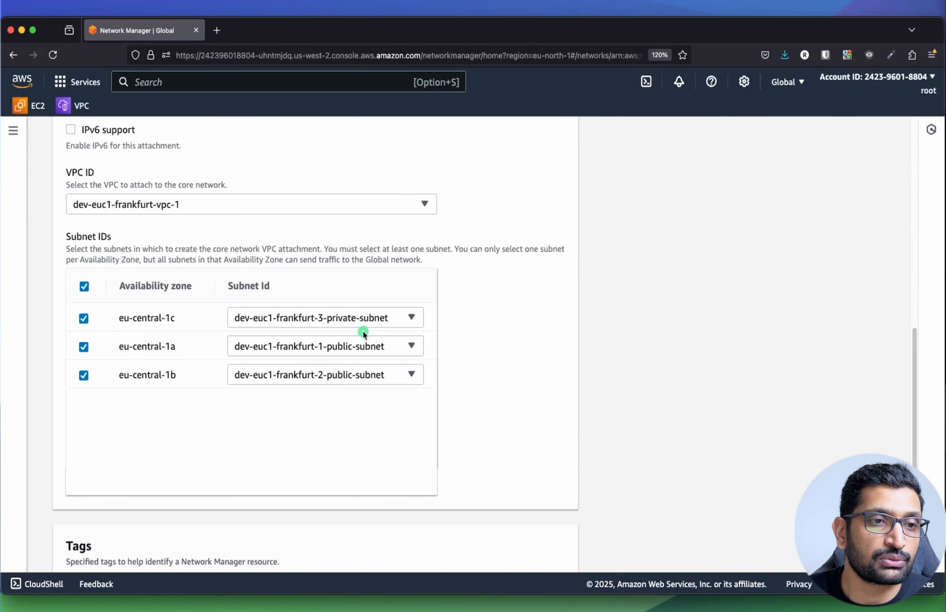
{"action": "left_click", "coordinate": [372, 324]}
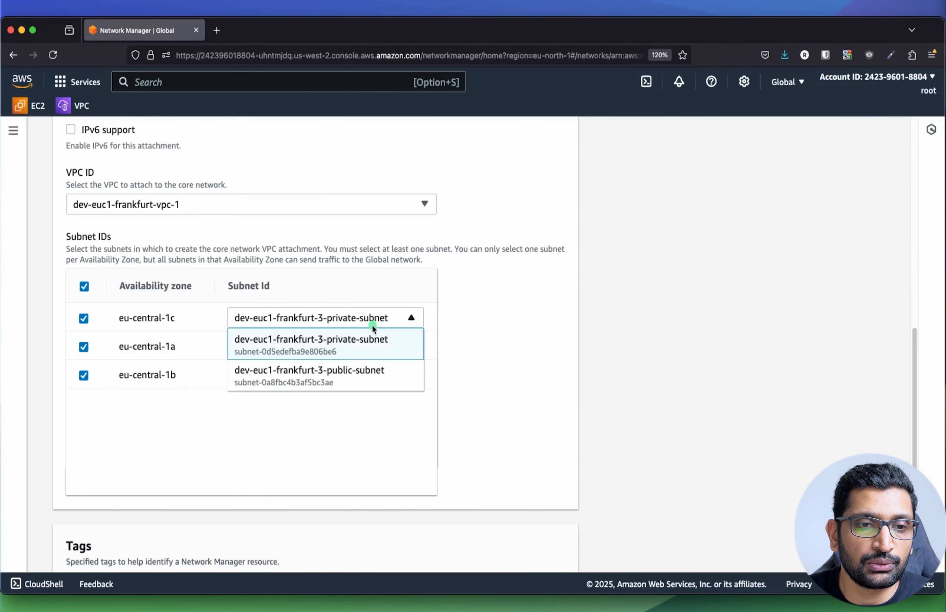
{"action": "left_click", "coordinate": [357, 379]}
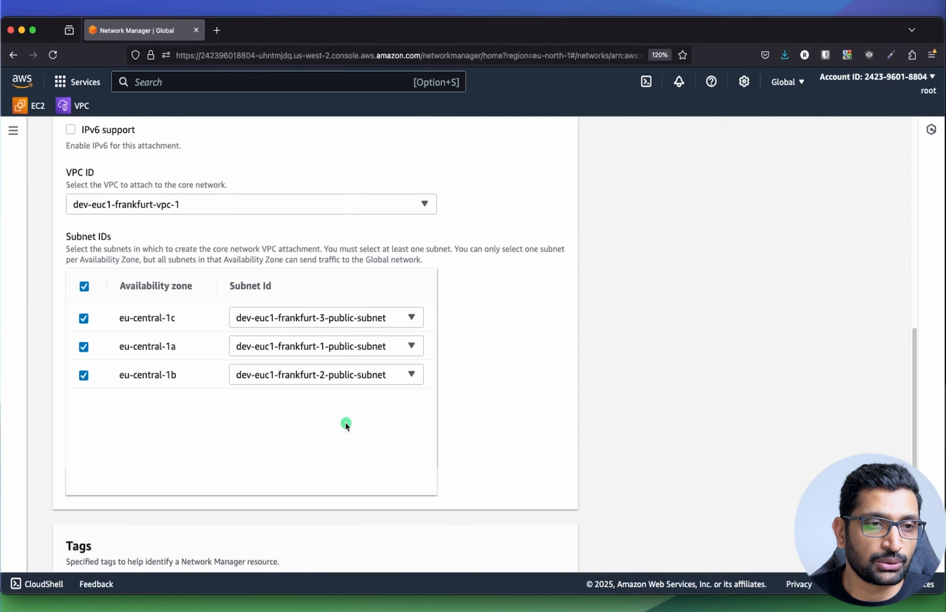
- Tag the attachment with key environment and value development, and create it
{"action": "scroll", "coordinate": [346, 424], "scroll_direction": "down", "scroll_amount": 5}
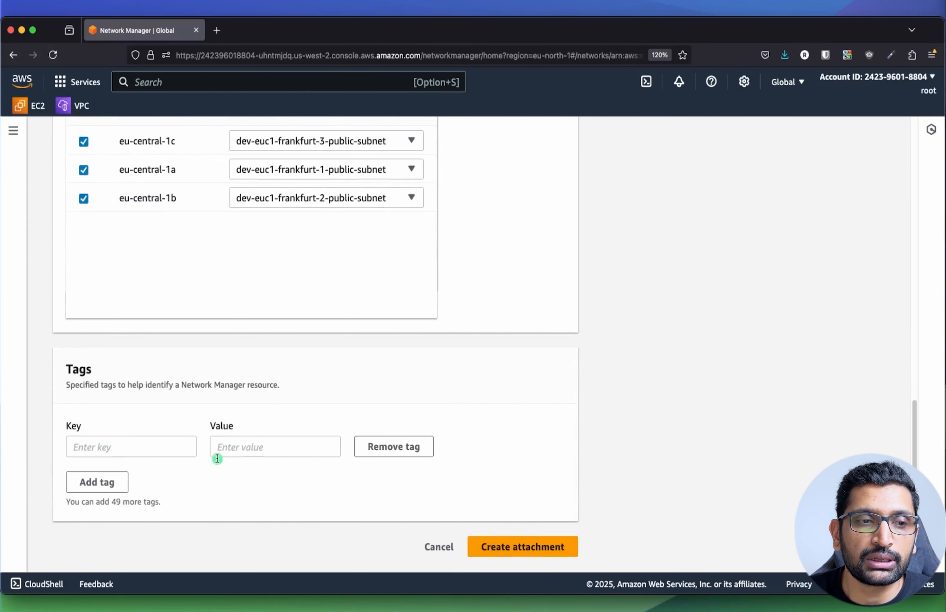
{"action": "left_click", "coordinate": [101, 455]}
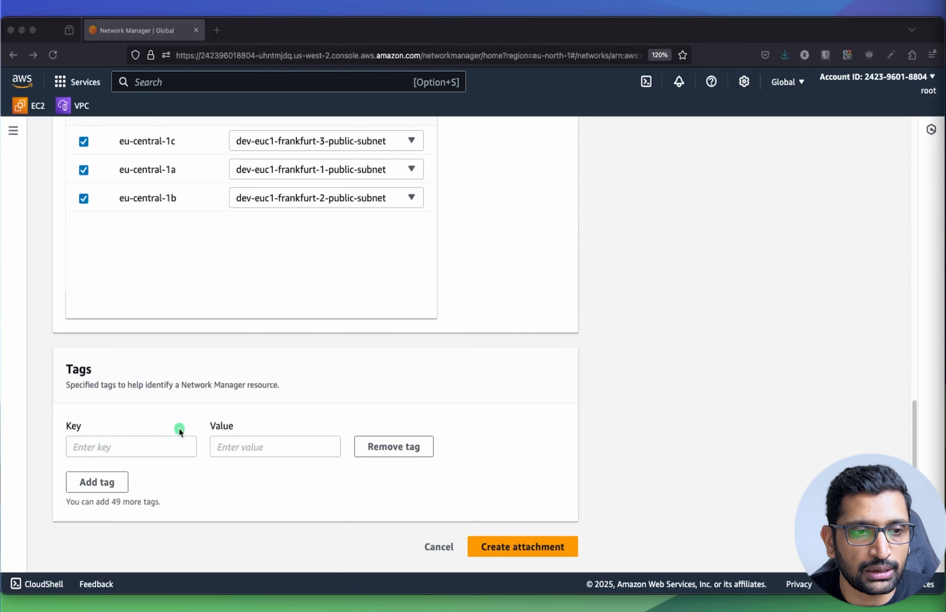
{"action": "left_click", "coordinate": [114, 447]}
{"action": "type", "text": "environment"}
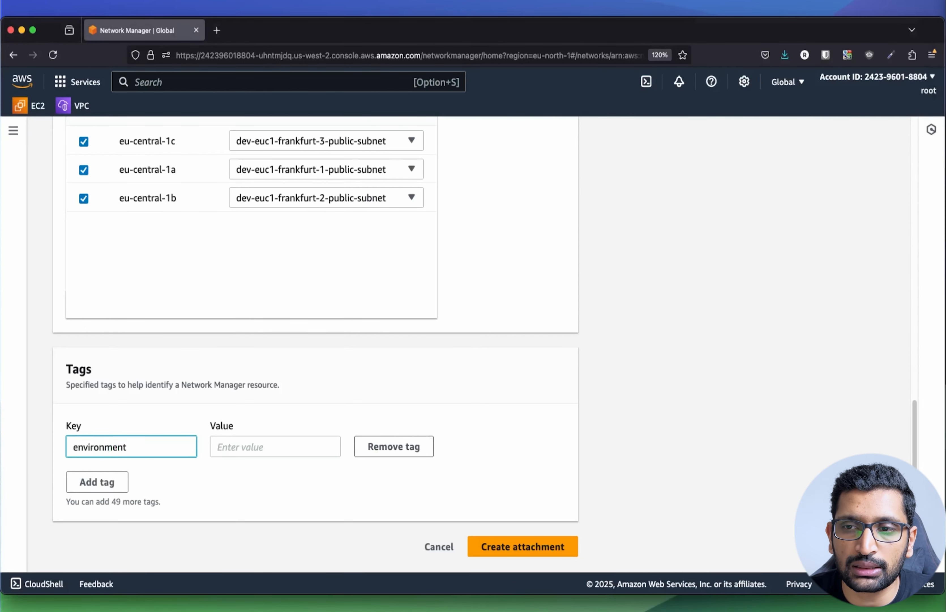
{"action": "left_click", "coordinate": [283, 443]}
{"action": "left_click", "coordinate": [283, 443]}
{"action": "type", "text": "development"}
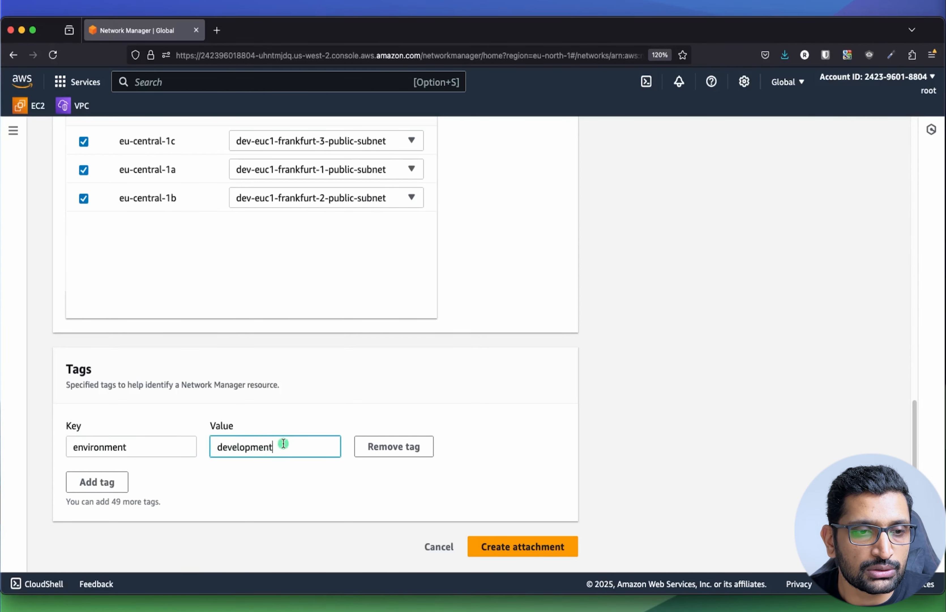
{"action": "left_click", "coordinate": [508, 545]}
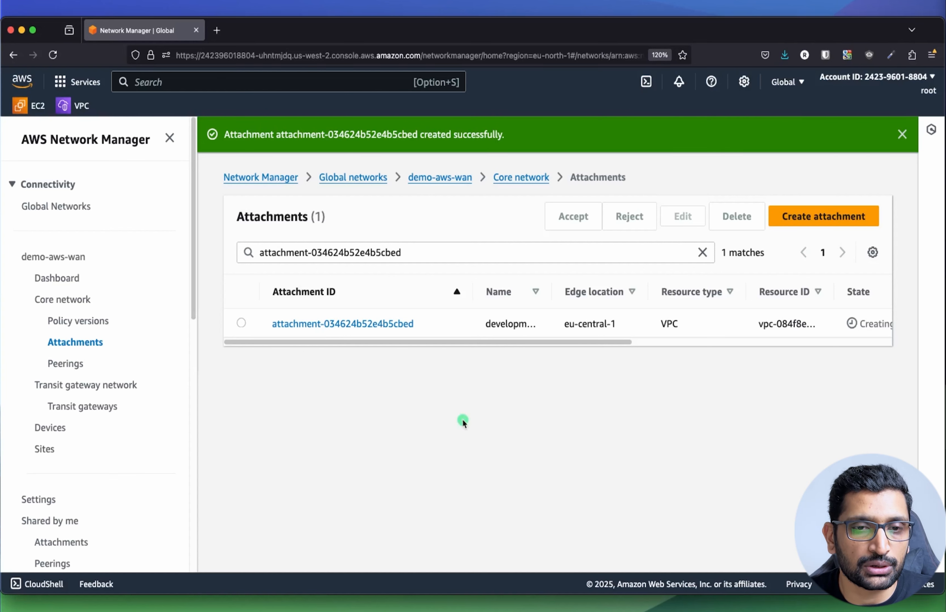
- Check the new attachment's details in the attachments list, widening the Name and Resource ID columns
{"action": "scroll", "coordinate": [372, 349], "scroll_direction": "right", "scroll_amount": 5}
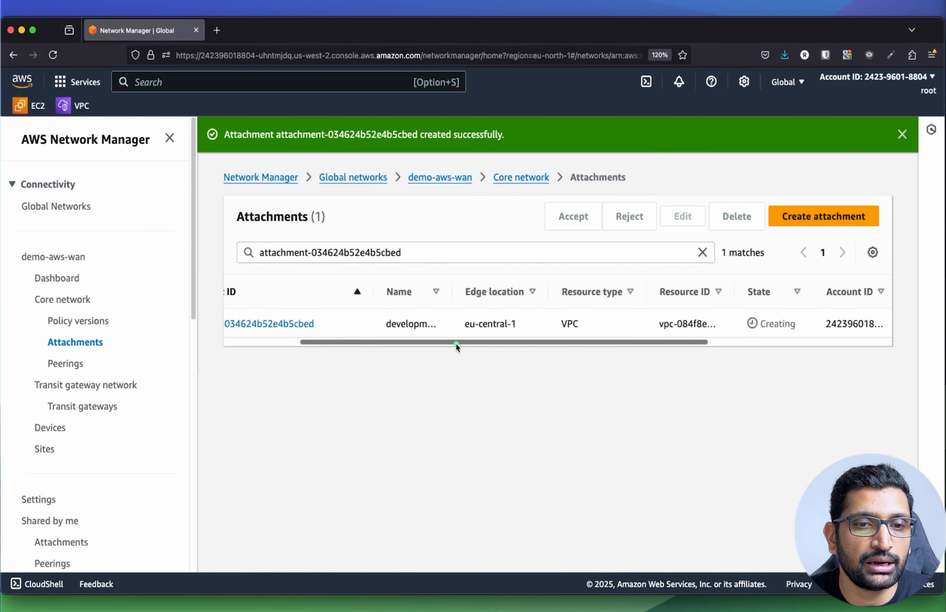
{"action": "left_click_drag", "start_coordinate": [440, 296], "coordinate": [479, 297]}
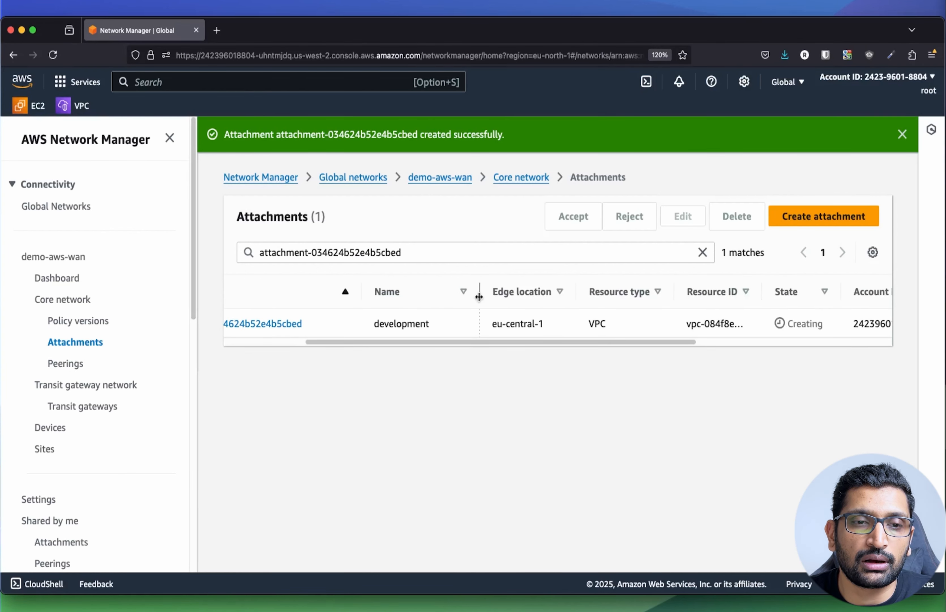
{"action": "scroll", "coordinate": [473, 346], "scroll_direction": "right", "scroll_amount": 5}
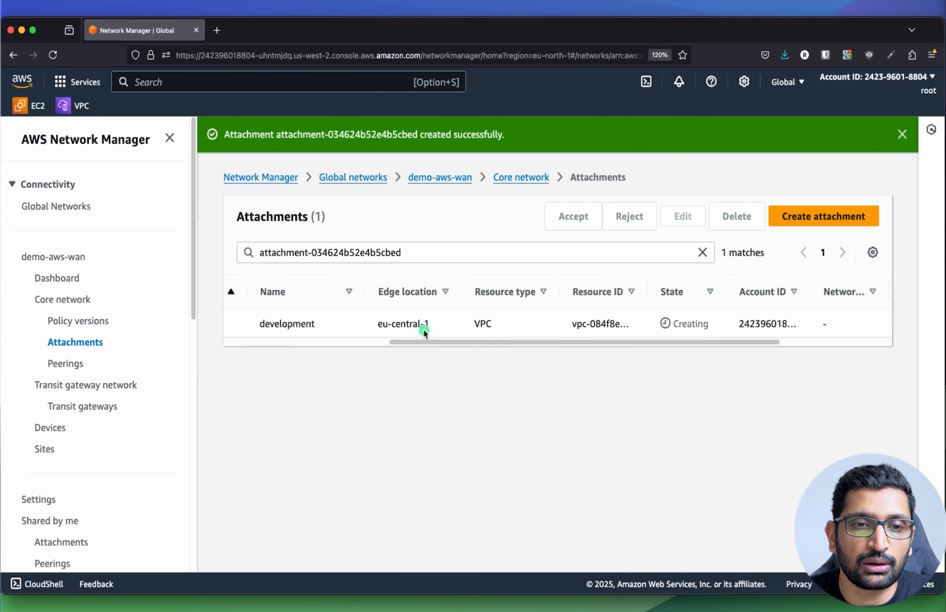
{"action": "left_click_drag", "start_coordinate": [649, 295], "coordinate": [661, 296]}
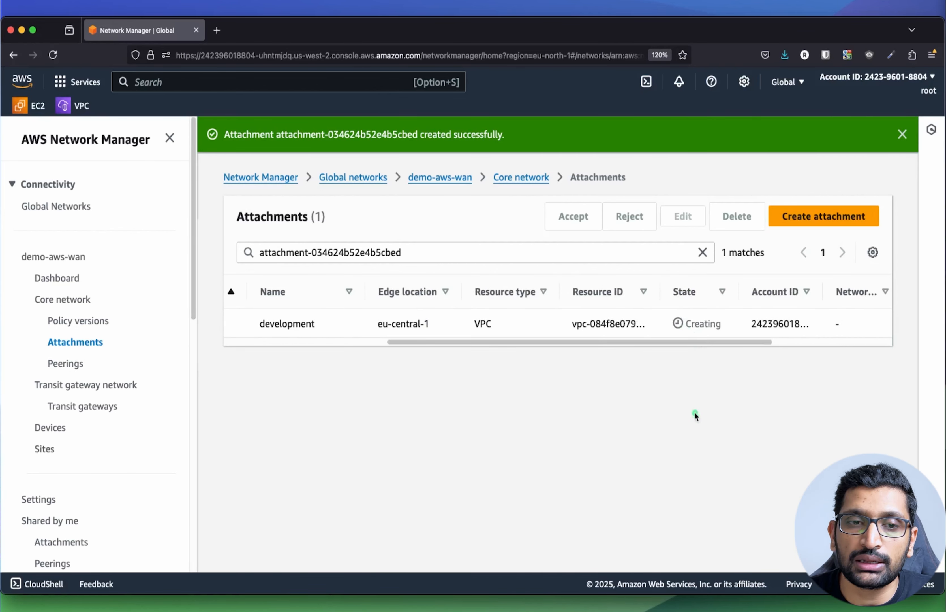
- Start a second VPC attachment named production with Europe (Stockholm) as its edge location
{"action": "left_click", "coordinate": [824, 216]}
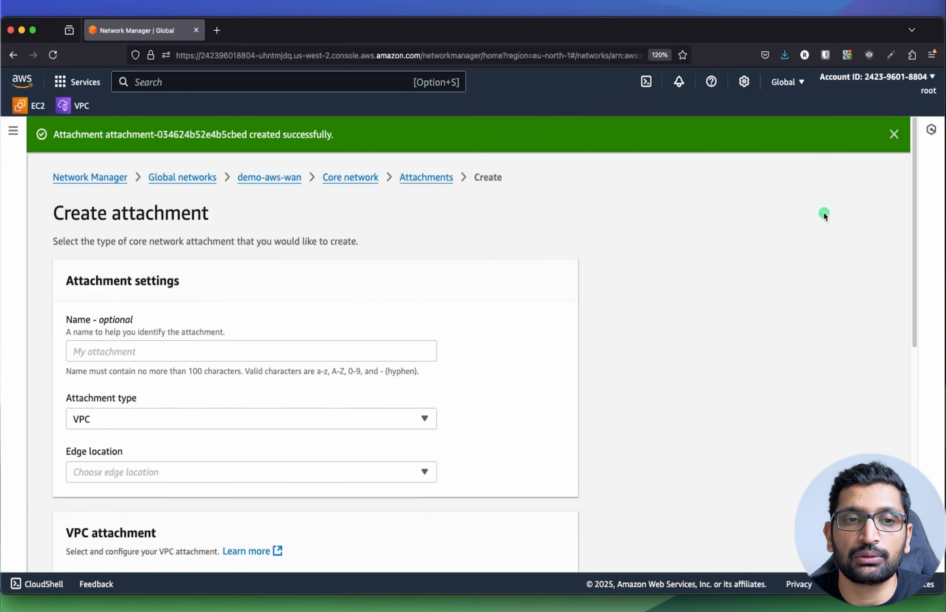
{"action": "left_click", "coordinate": [118, 348]}
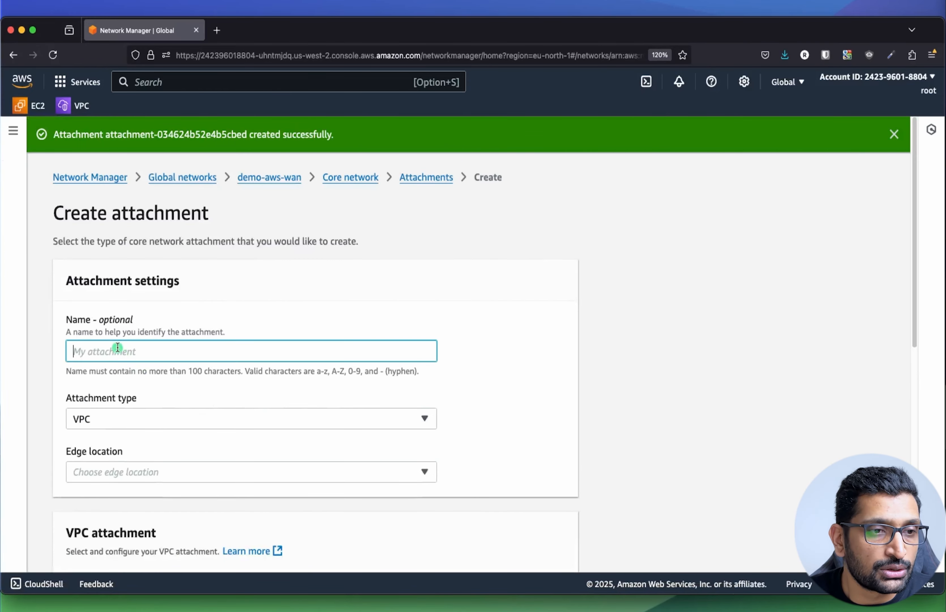
{"action": "type", "text": "produc"}
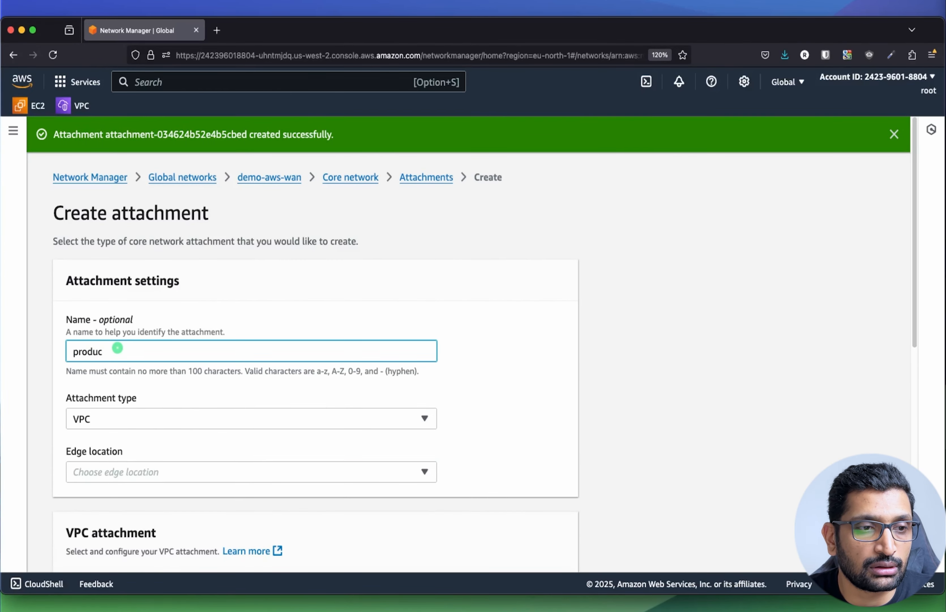
{"action": "type", "text": "tion"}
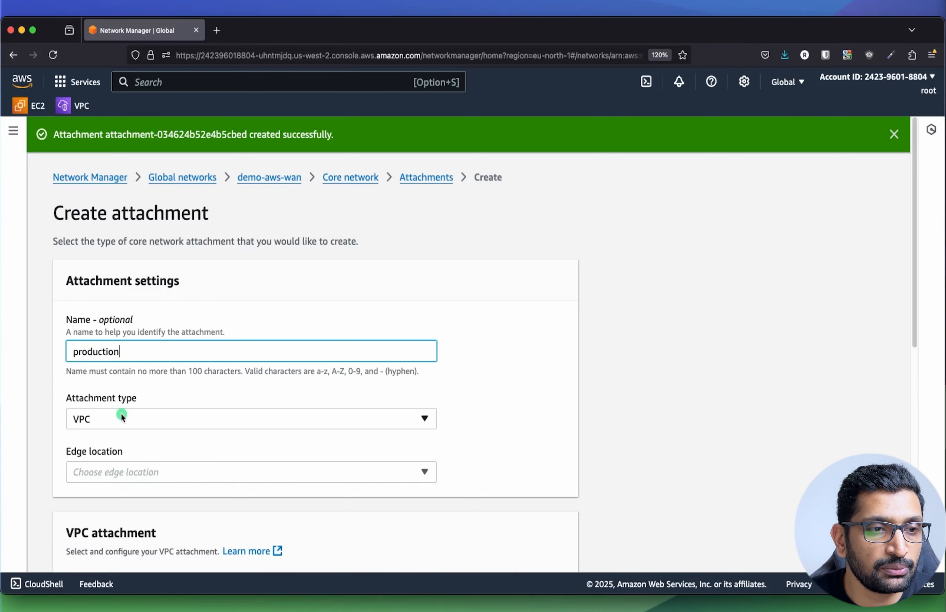
{"action": "scroll", "coordinate": [120, 413], "scroll_direction": "down", "scroll_amount": 3}
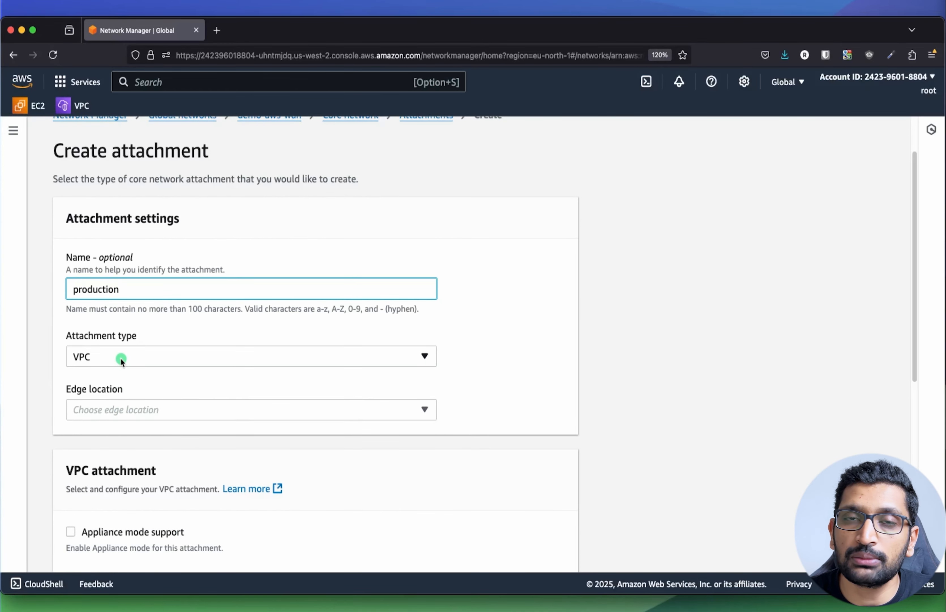
{"action": "scroll", "coordinate": [135, 387], "scroll_direction": "down", "scroll_amount": 1}
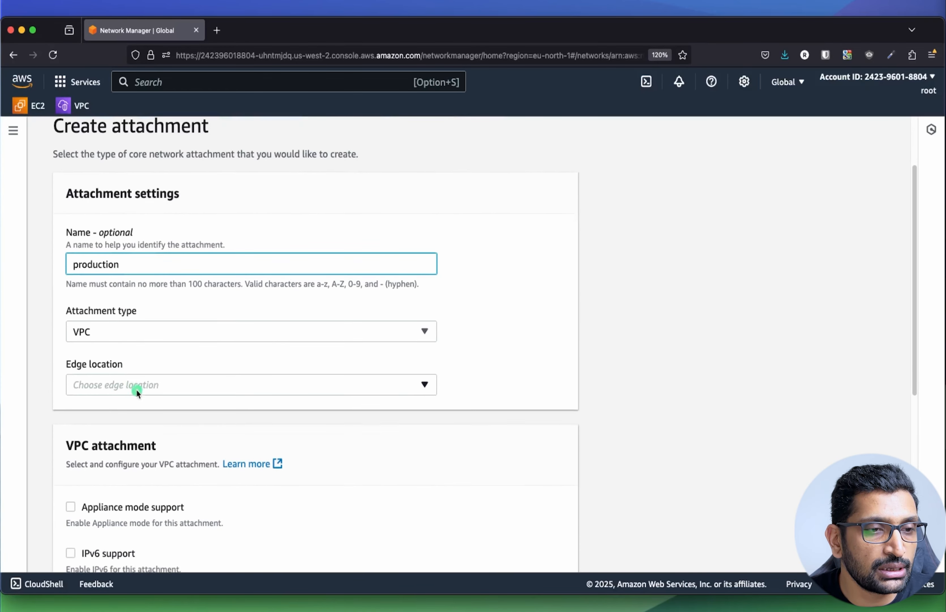
{"action": "left_click", "coordinate": [142, 384]}
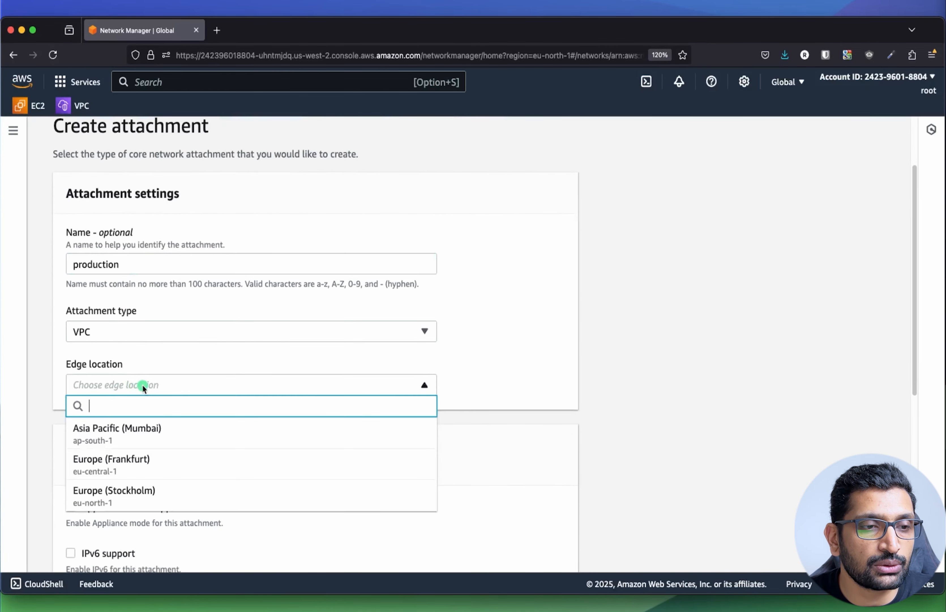
{"action": "left_click", "coordinate": [147, 496]}
- Choose prod-eun1-stockholm-vpc-1 as the VPC for the production attachment
{"action": "scroll", "coordinate": [235, 425], "scroll_direction": "down", "scroll_amount": 5}
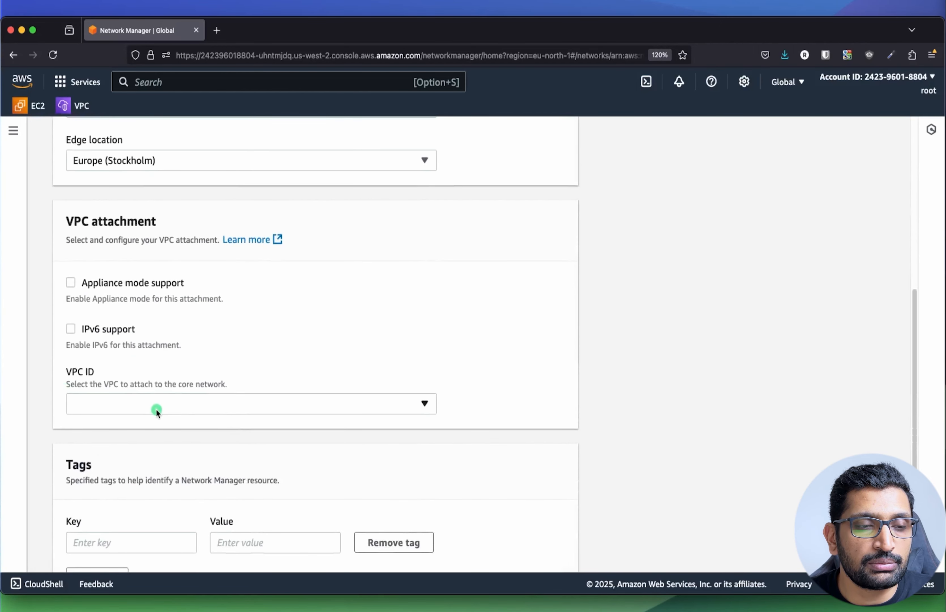
{"action": "left_click", "coordinate": [156, 408]}
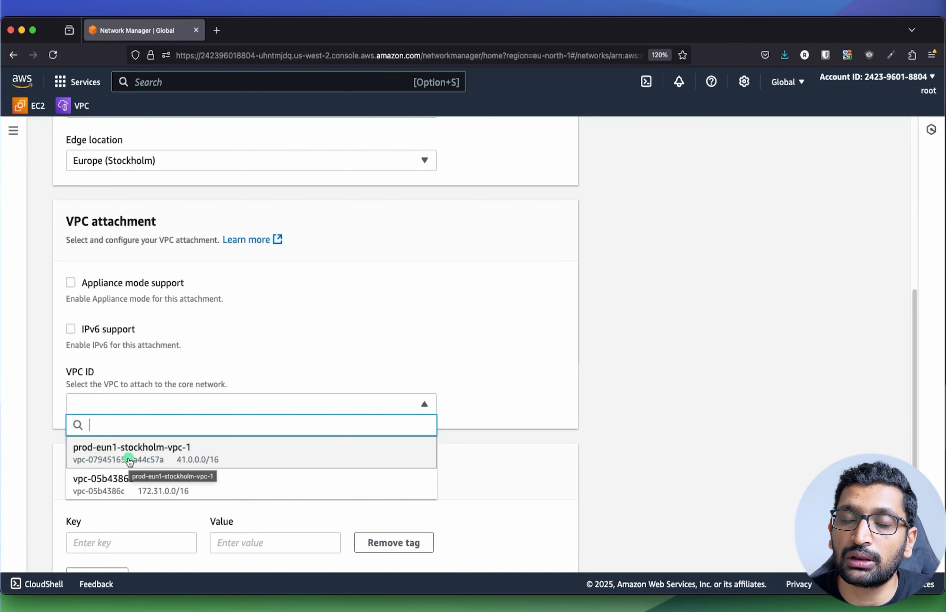
{"action": "left_click", "coordinate": [130, 460]}
{"action": "scroll", "coordinate": [159, 448], "scroll_direction": "down", "scroll_amount": 3}
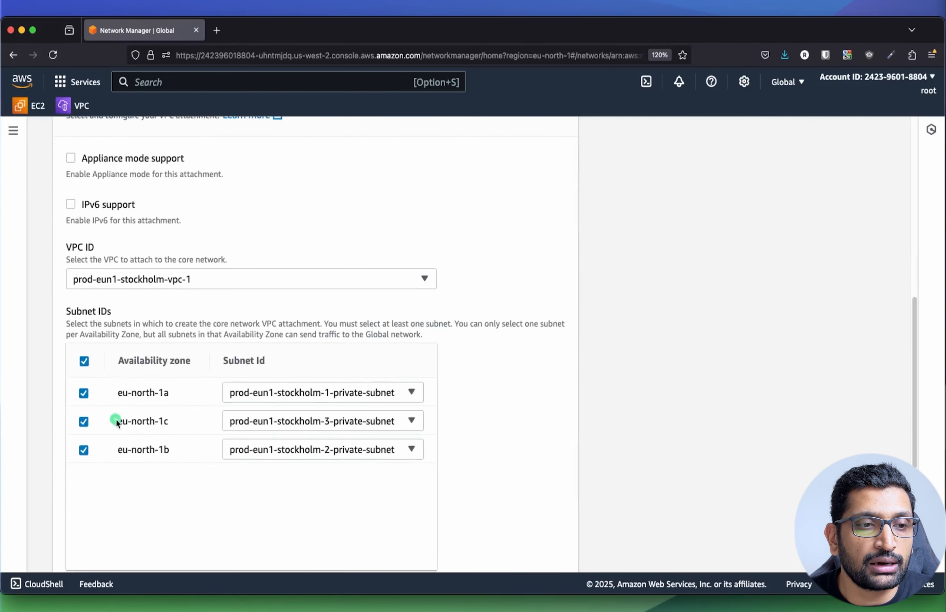
- Set the subnets for eu-north-1a, eu-north-1c and eu-north-1b to the prod-eun1-stockholm public subnets 1, 3 and 2 respectively
{"action": "left_click", "coordinate": [392, 401]}
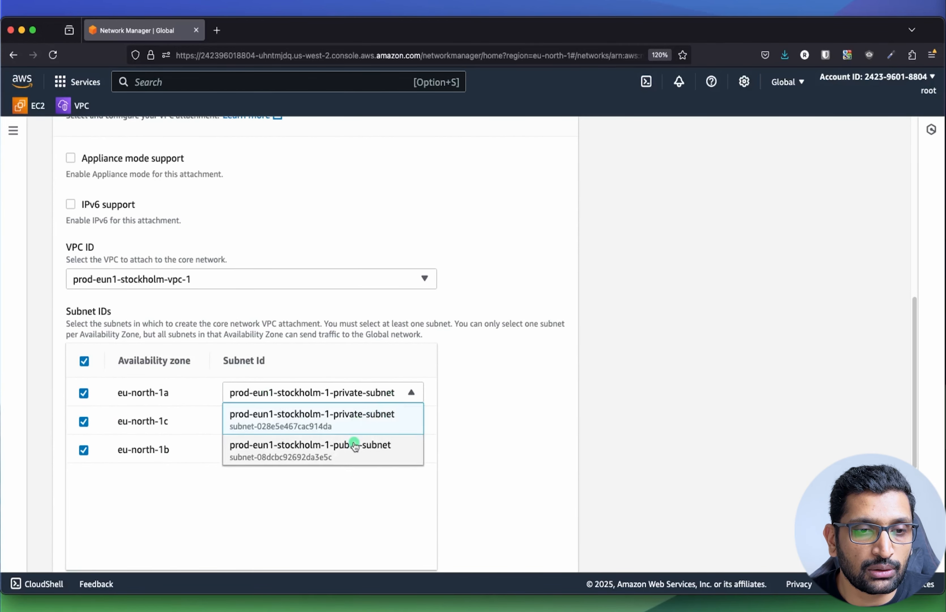
{"action": "left_click", "coordinate": [414, 446]}
{"action": "left_click", "coordinate": [379, 429]}
{"action": "left_click", "coordinate": [365, 473]}
{"action": "left_click", "coordinate": [376, 449]}
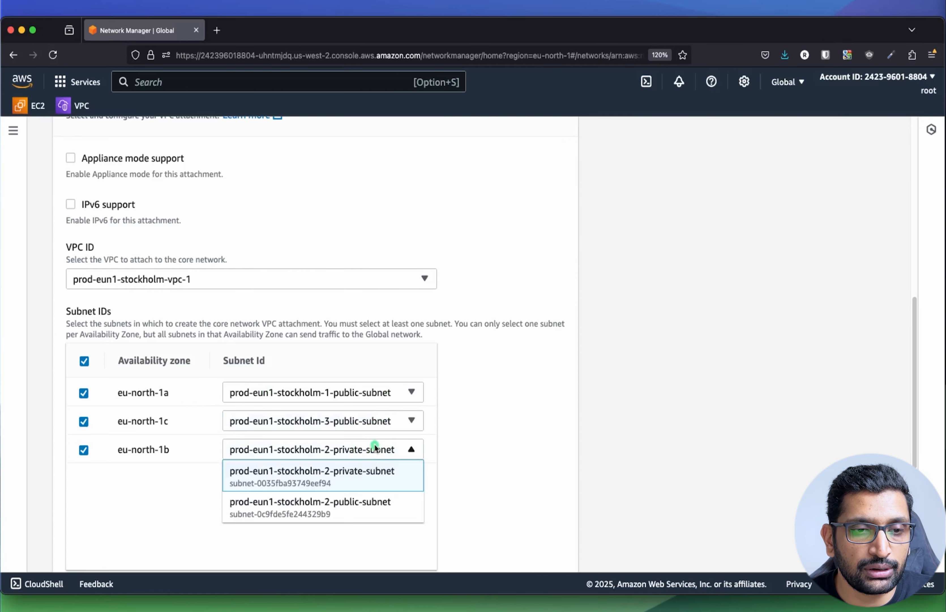
{"action": "left_click", "coordinate": [360, 496]}
{"action": "scroll", "coordinate": [413, 481], "scroll_direction": "down", "scroll_amount": 5}
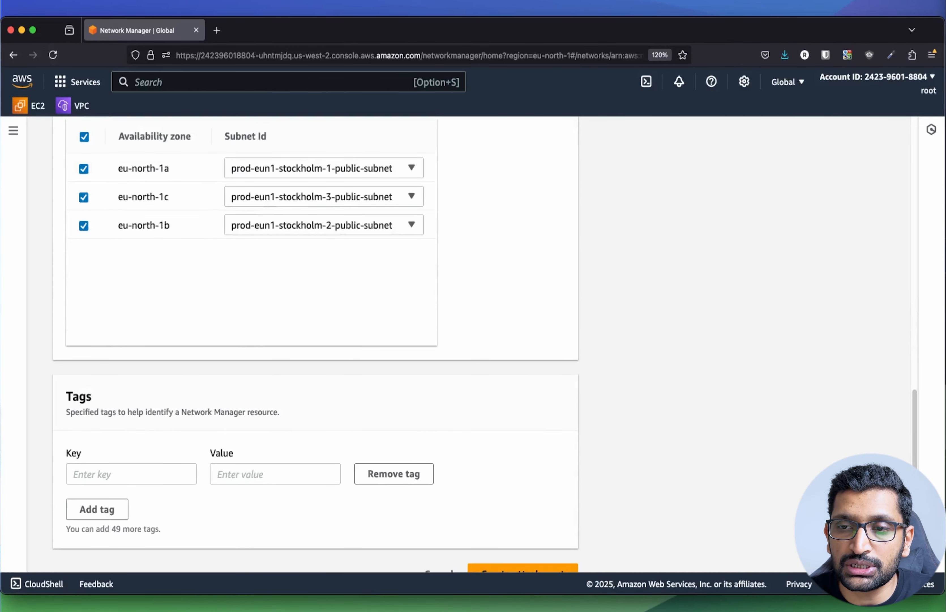
{"action": "key", "text": "super+Tab"}
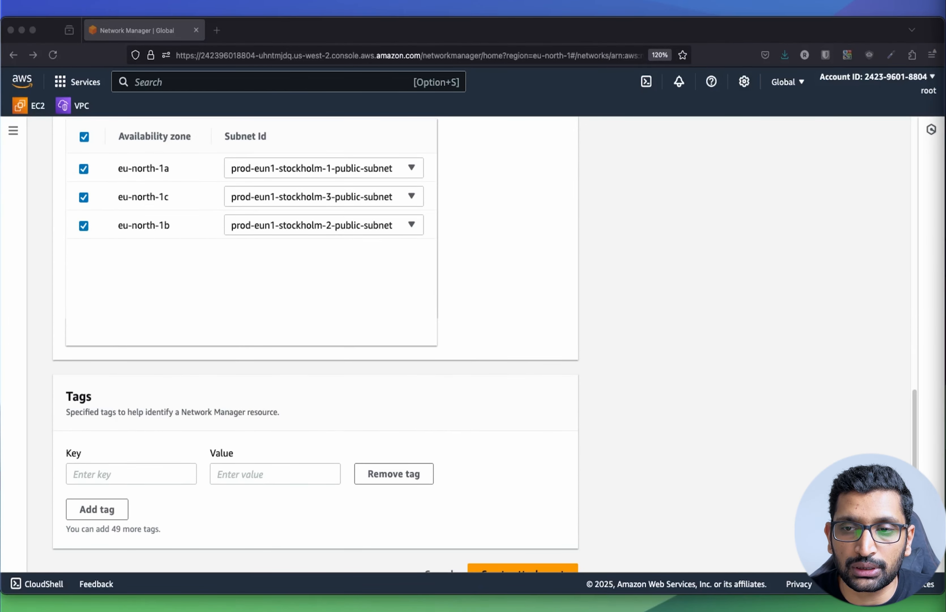
- Tag the production attachment with key environment and value production, and create the attachment
{"action": "left_click", "coordinate": [138, 479]}
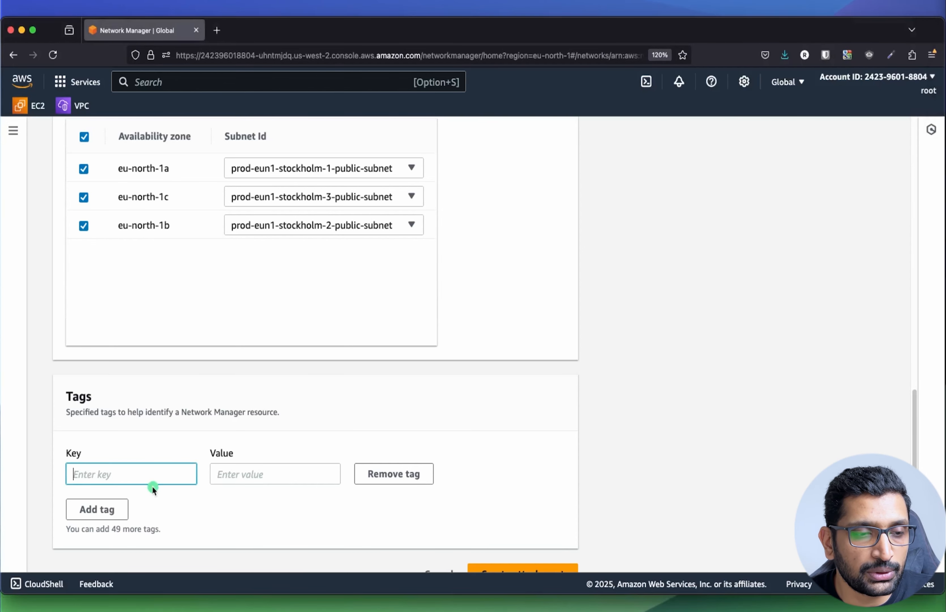
{"action": "type", "text": "environment"}
{"action": "key", "text": "Tab"}
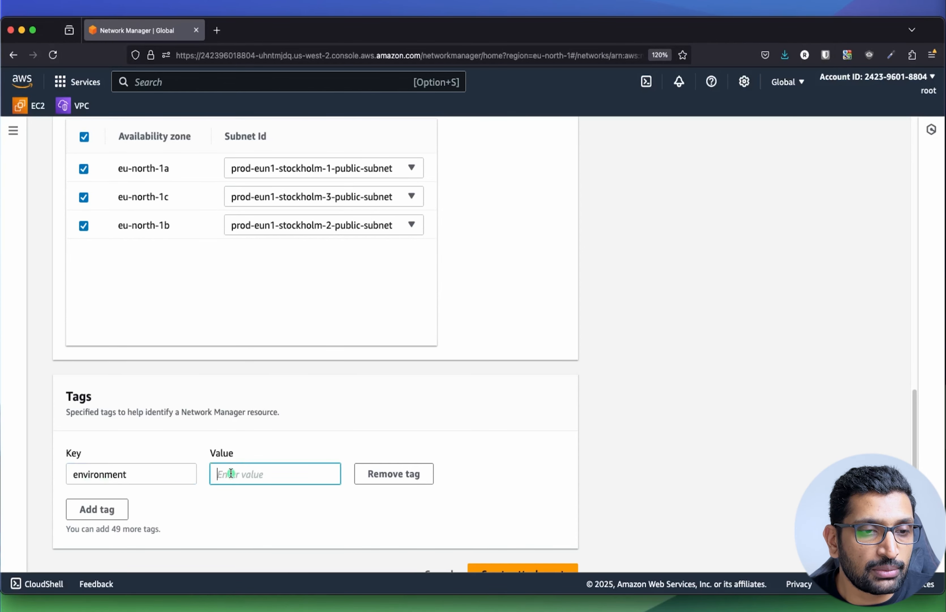
{"action": "type", "text": "production"}
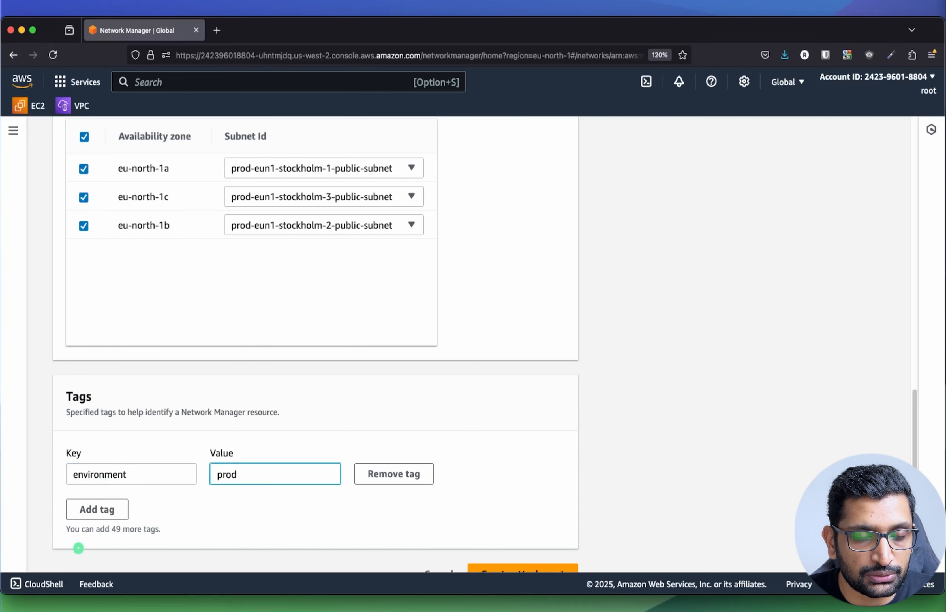
{"action": "left_click", "coordinate": [286, 531]}
{"action": "scroll", "coordinate": [401, 513], "scroll_direction": "down", "scroll_amount": 2}
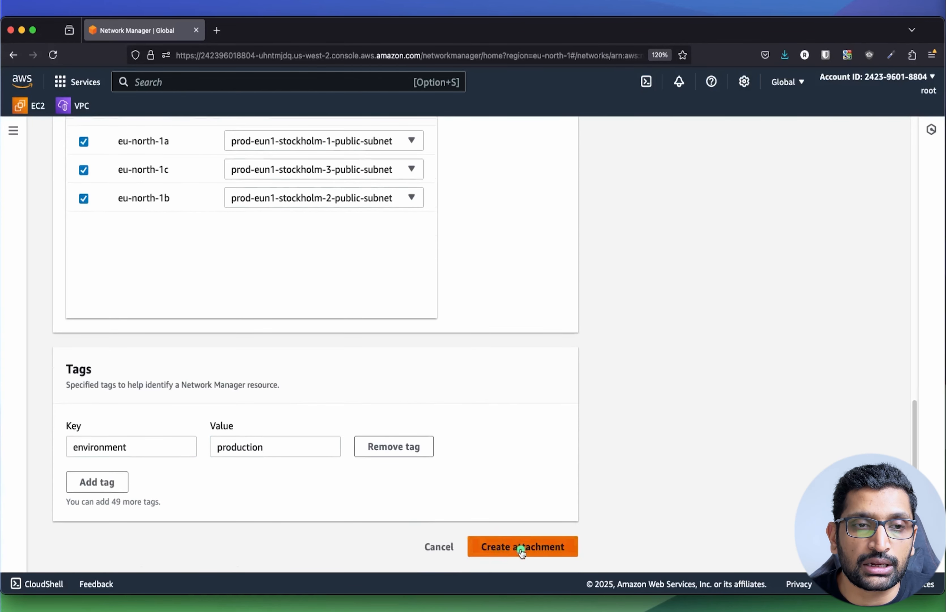
{"action": "left_click", "coordinate": [522, 550]}
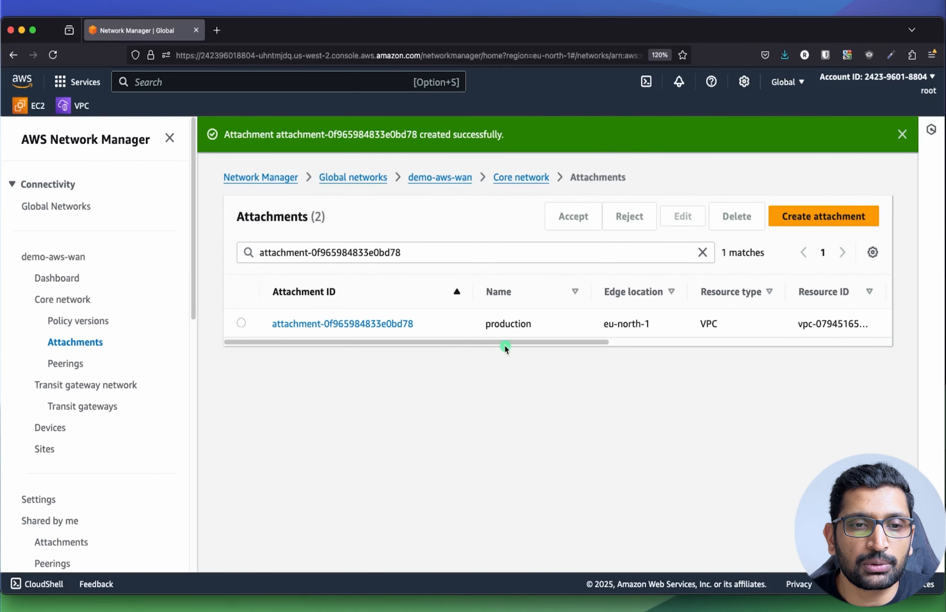
- Review the production attachment's row in the attachments list and start creating another core network attachment
{"action": "left_click_drag", "start_coordinate": [506, 342], "coordinate": [712, 341]}
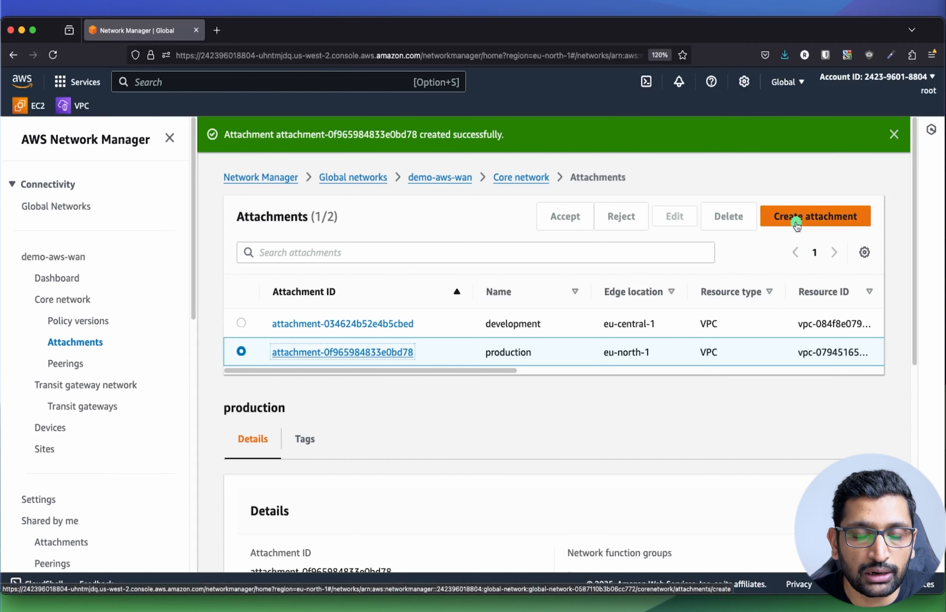
{"action": "left_click", "coordinate": [807, 217]}
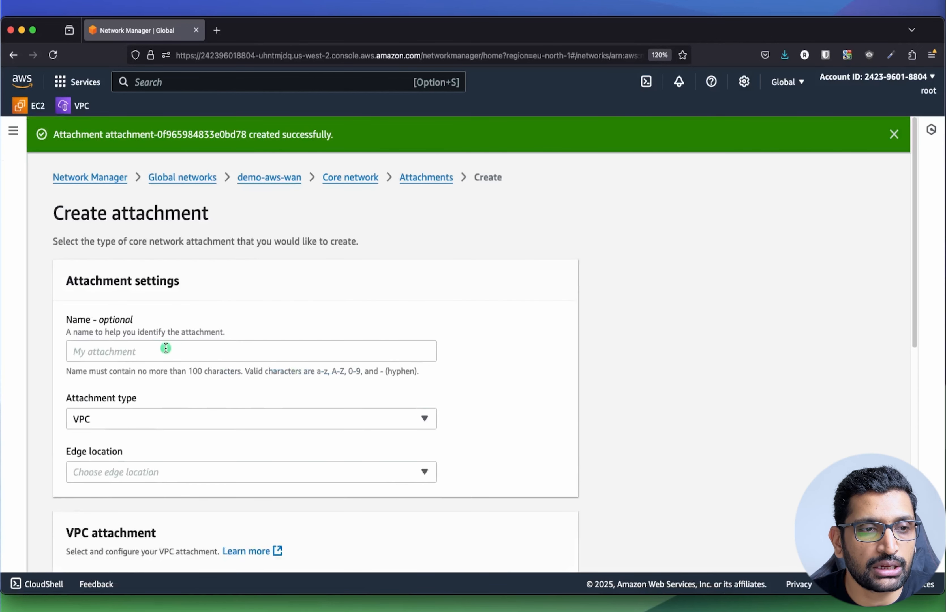
- Name the new VPC attachment "shared" and set its edge location to Asia Pacific (Mumbai)
{"action": "left_click", "coordinate": [139, 350]}
{"action": "type", "text": "share"}
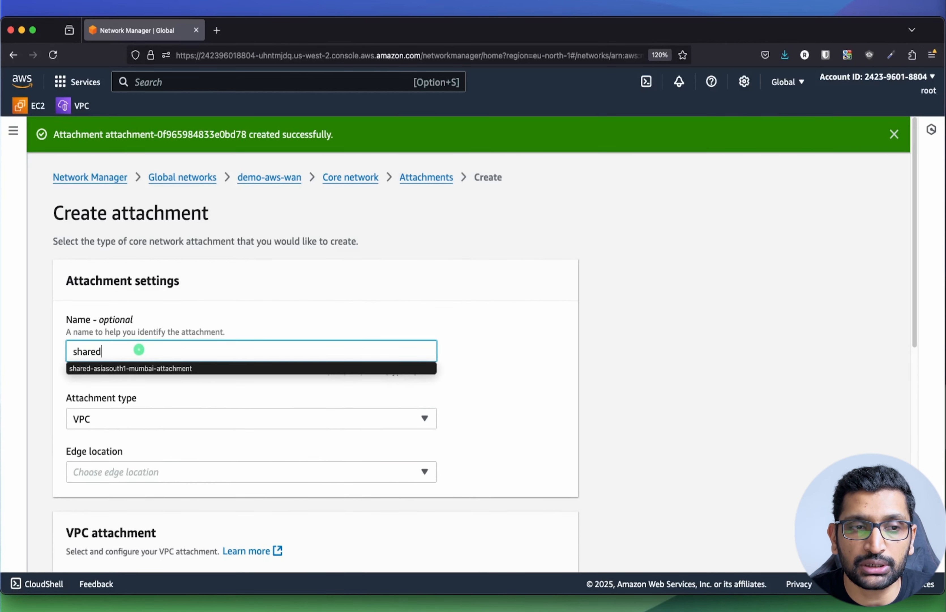
{"action": "type", "text": "d"}
{"action": "left_click", "coordinate": [482, 378]}
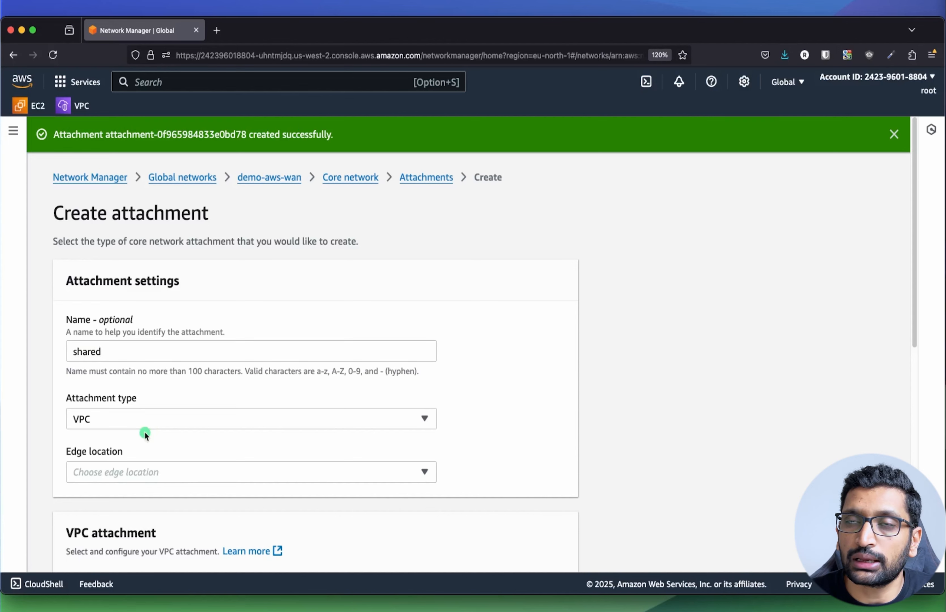
{"action": "scroll", "coordinate": [215, 423], "scroll_direction": "down", "scroll_amount": 3}
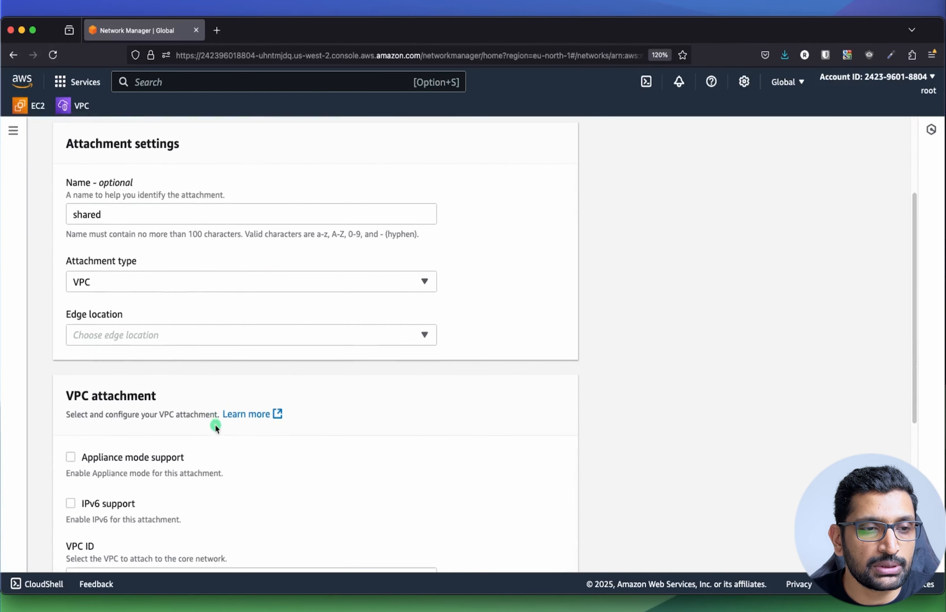
{"action": "left_click", "coordinate": [202, 341]}
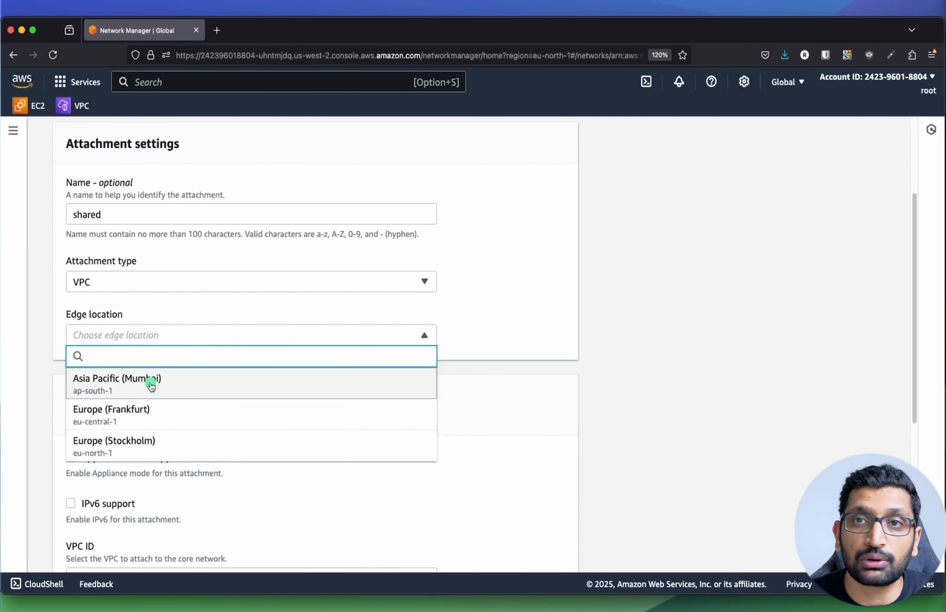
{"action": "left_click", "coordinate": [151, 383]}
- Choose shared-asiasouth1-mumbai-vpc-1 as the VPC to attach to the core network
{"action": "scroll", "coordinate": [323, 406], "scroll_direction": "down", "scroll_amount": 3}
{"action": "left_click", "coordinate": [265, 441]}
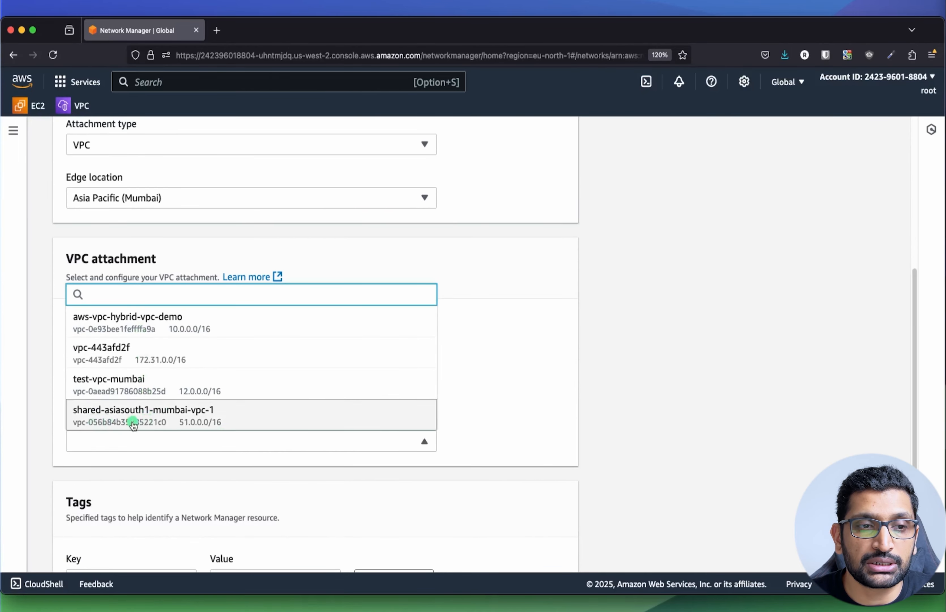
{"action": "left_click", "coordinate": [133, 424]}
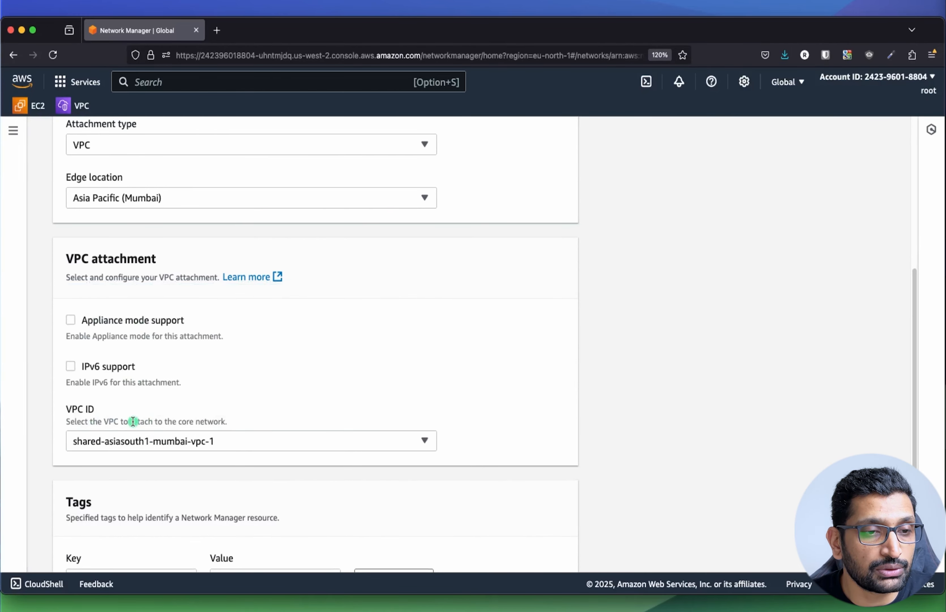
- Assign shared-asiasouth1-mumbai-3-public-subnet to ap-south-1c and shared-asiasouth1-mumbai-1-public-subnet to ap-south-1a, and create the attachment
{"action": "scroll", "coordinate": [333, 446], "scroll_direction": "down", "scroll_amount": 5}
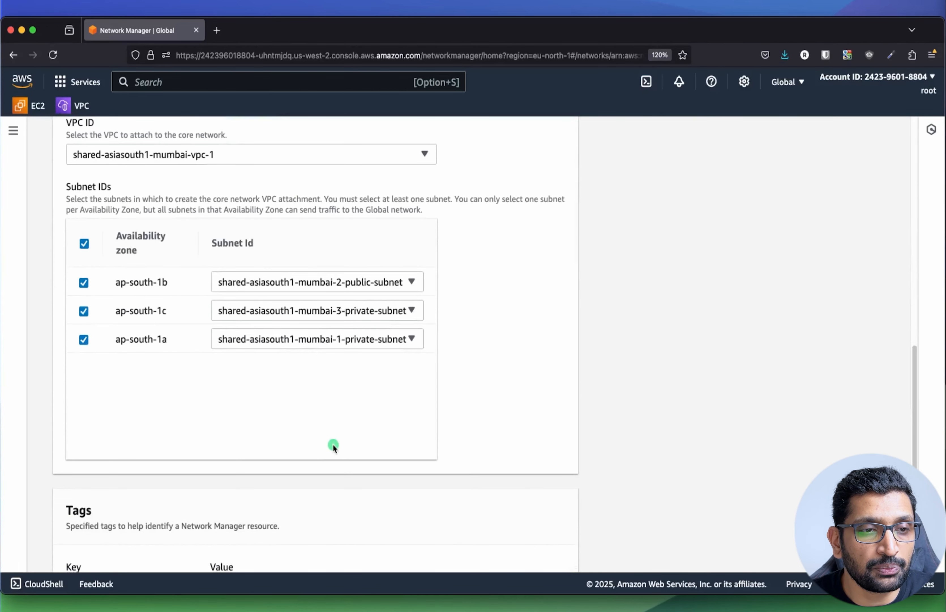
{"action": "left_click", "coordinate": [404, 312]}
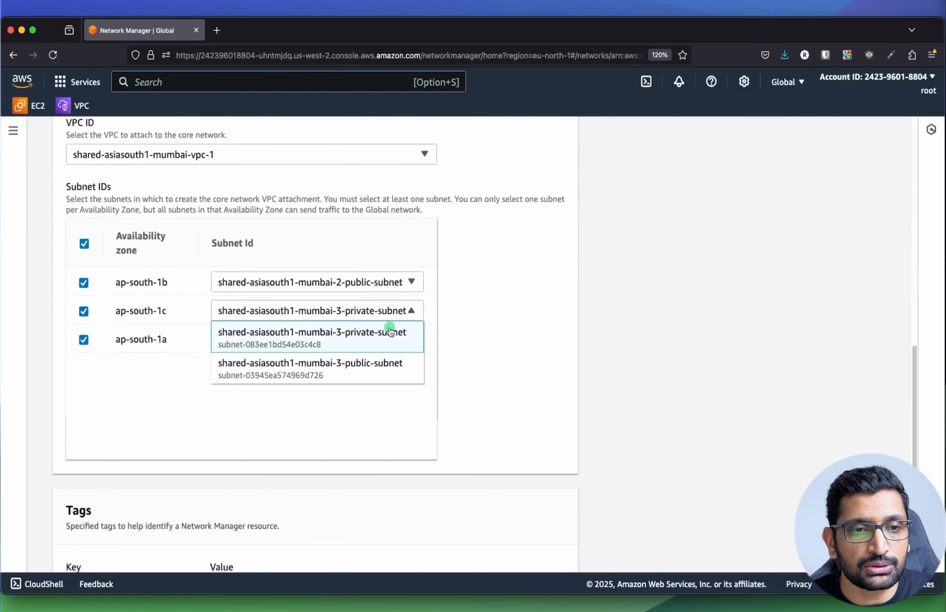
{"action": "left_click", "coordinate": [373, 363]}
{"action": "left_click", "coordinate": [375, 341]}
{"action": "left_click", "coordinate": [370, 394]}
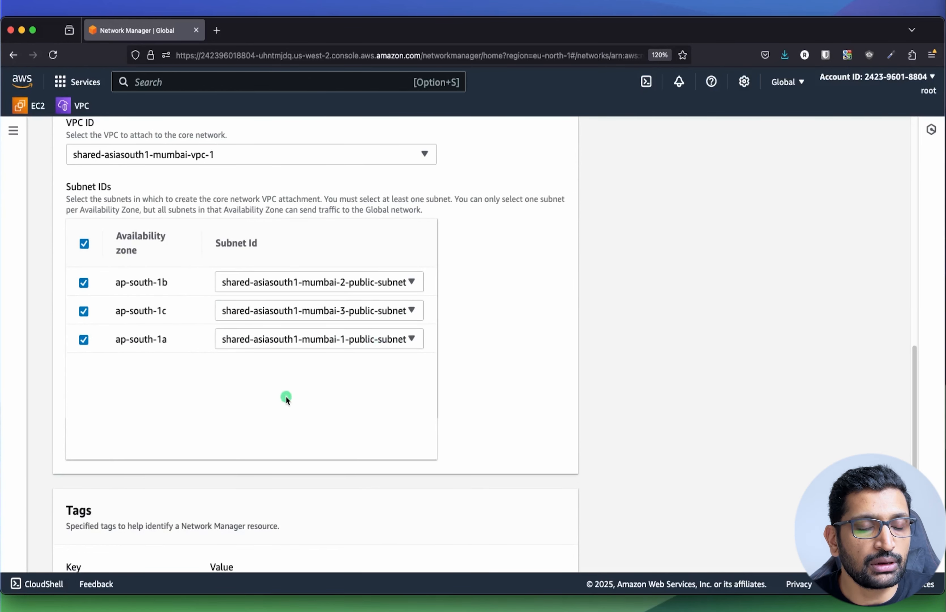
{"action": "scroll", "coordinate": [286, 395], "scroll_direction": "down", "scroll_amount": 4}
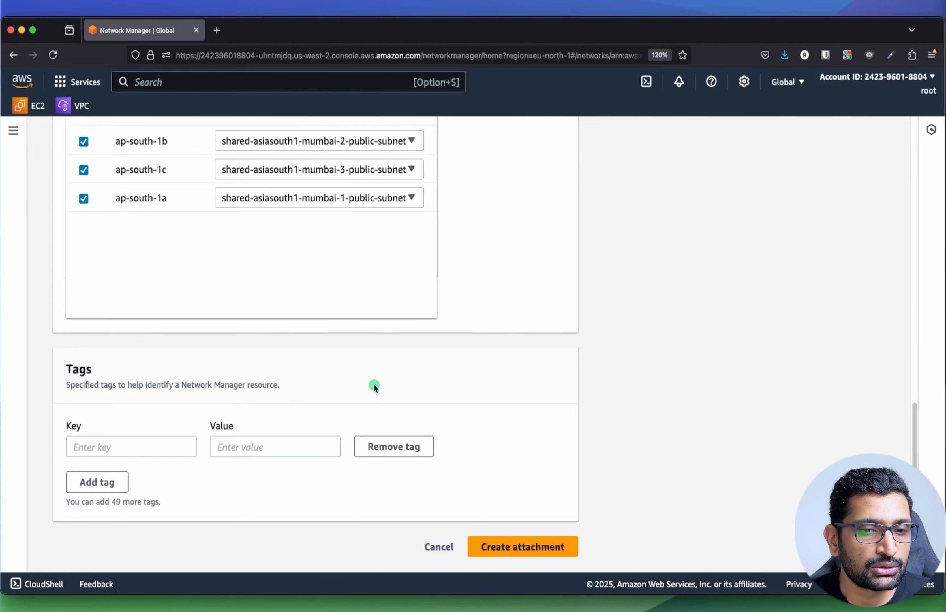
{"action": "left_click", "coordinate": [527, 549]}
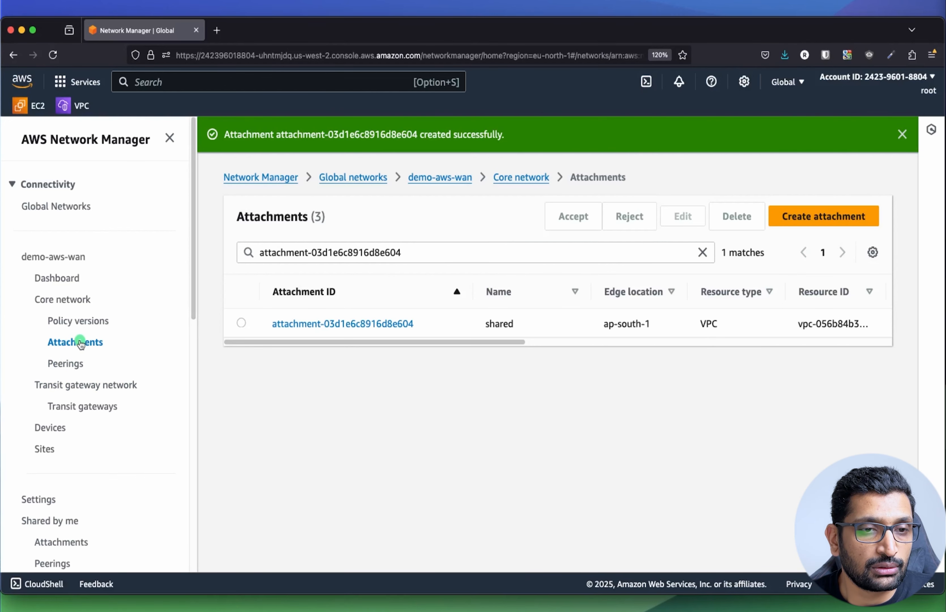
- Show the core network's unfiltered attachments list and widen the State column to read each attachment's full state
{"action": "left_click", "coordinate": [506, 176]}
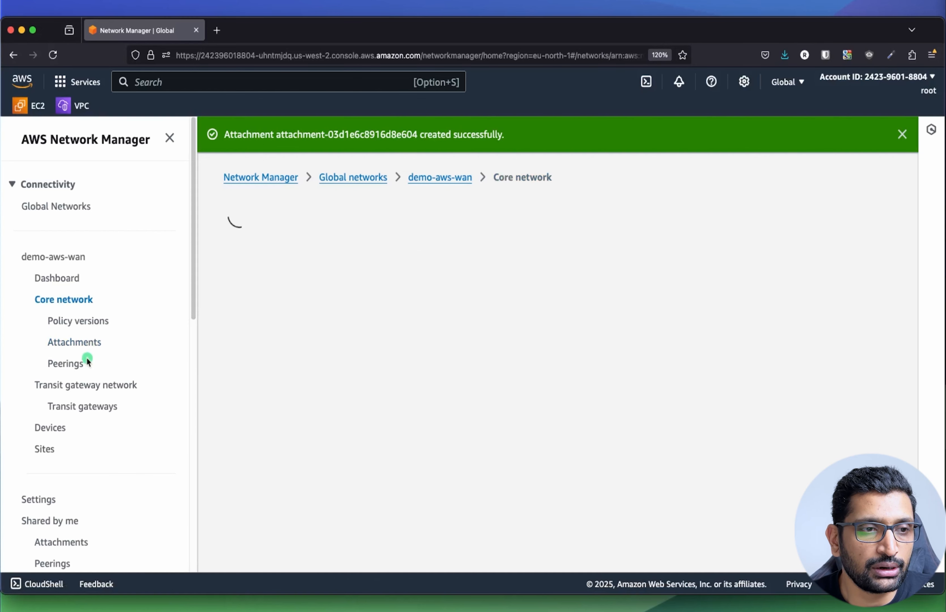
{"action": "left_click", "coordinate": [78, 345]}
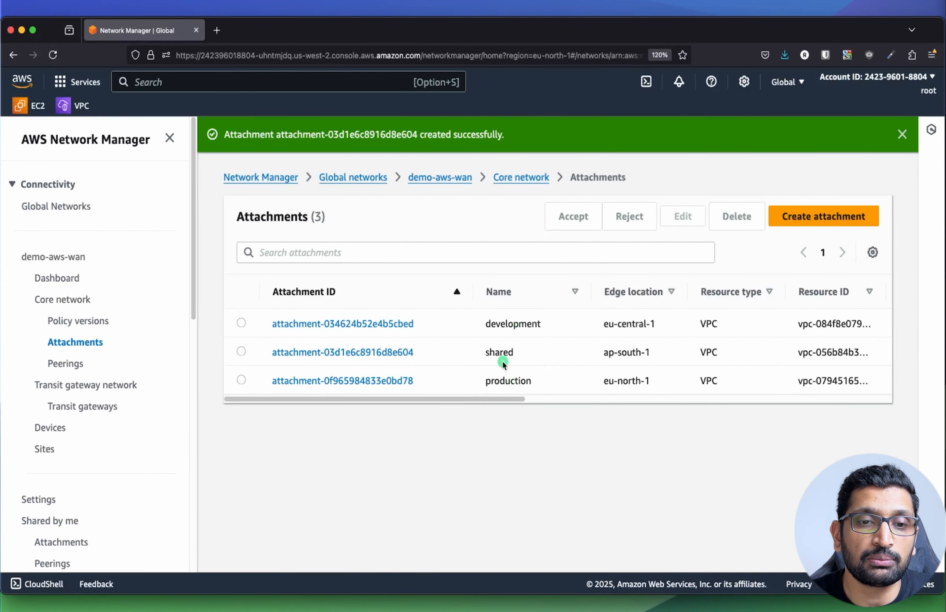
{"action": "left_click_drag", "start_coordinate": [469, 399], "coordinate": [805, 401]}
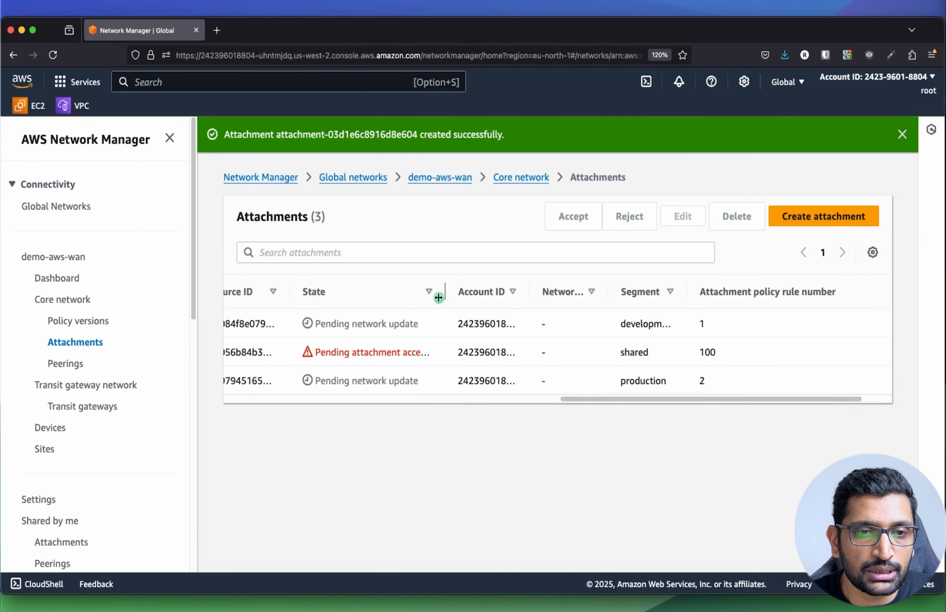
{"action": "left_click_drag", "start_coordinate": [438, 297], "coordinate": [525, 298]}
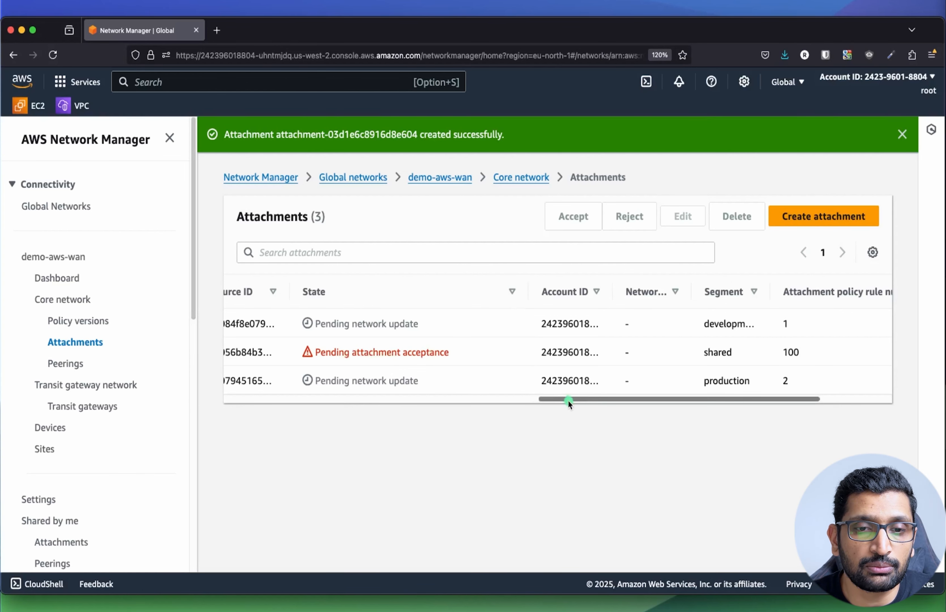
- Compare the development, production and shared attachments with their segments and attachment policy rule numbers
{"action": "left_click_drag", "start_coordinate": [568, 399], "coordinate": [247, 399]}
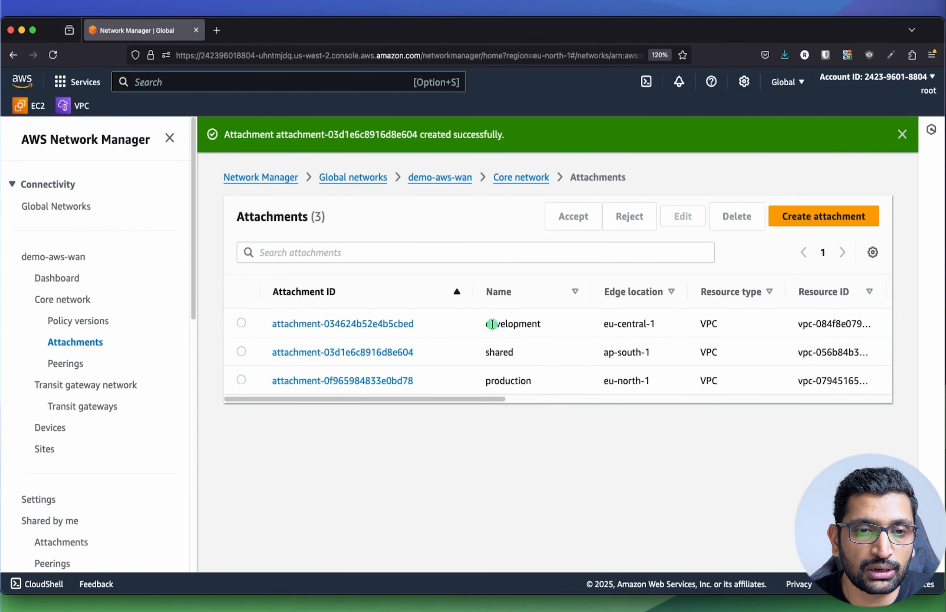
{"action": "double_click", "coordinate": [492, 325]}
{"action": "left_click_drag", "start_coordinate": [469, 399], "coordinate": [836, 398]}
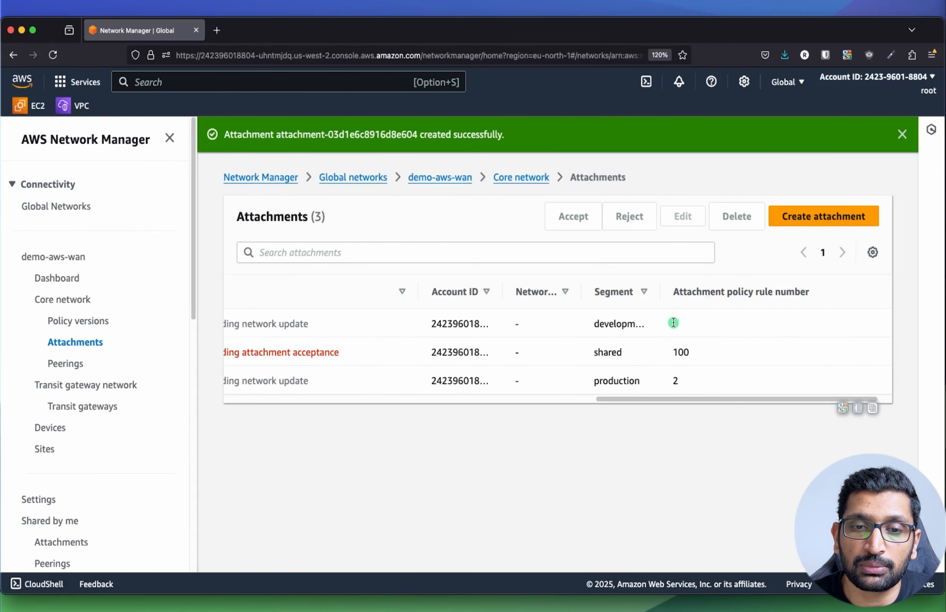
{"action": "left_click_drag", "start_coordinate": [673, 399], "coordinate": [318, 399]}
{"action": "double_click", "coordinate": [516, 383]}
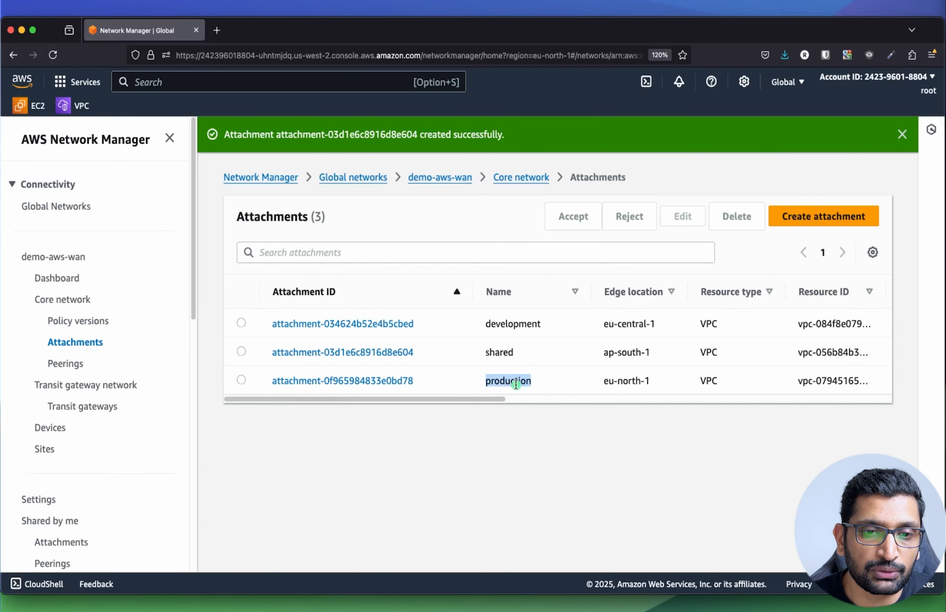
{"action": "left_click_drag", "start_coordinate": [462, 399], "coordinate": [808, 398]}
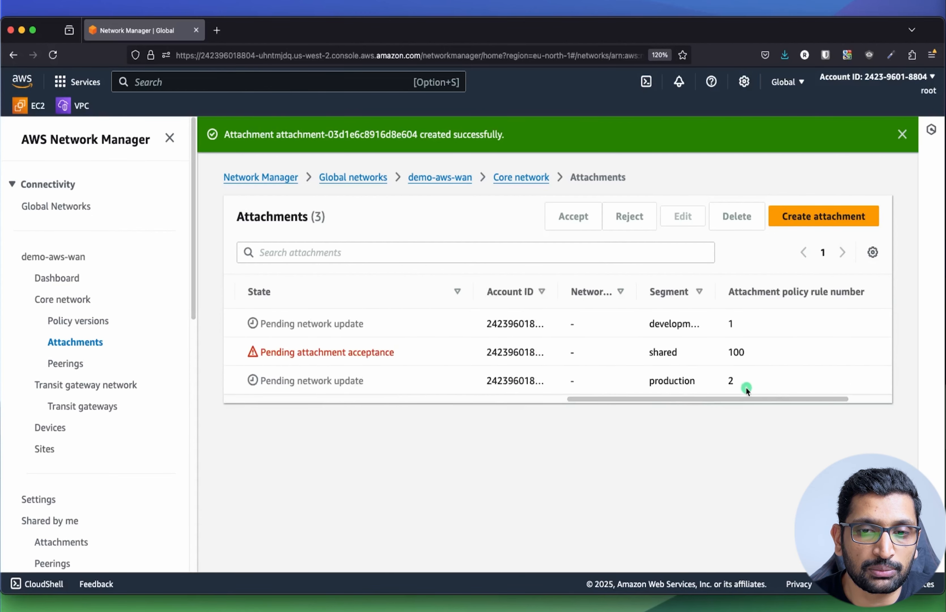
{"action": "double_click", "coordinate": [731, 380]}
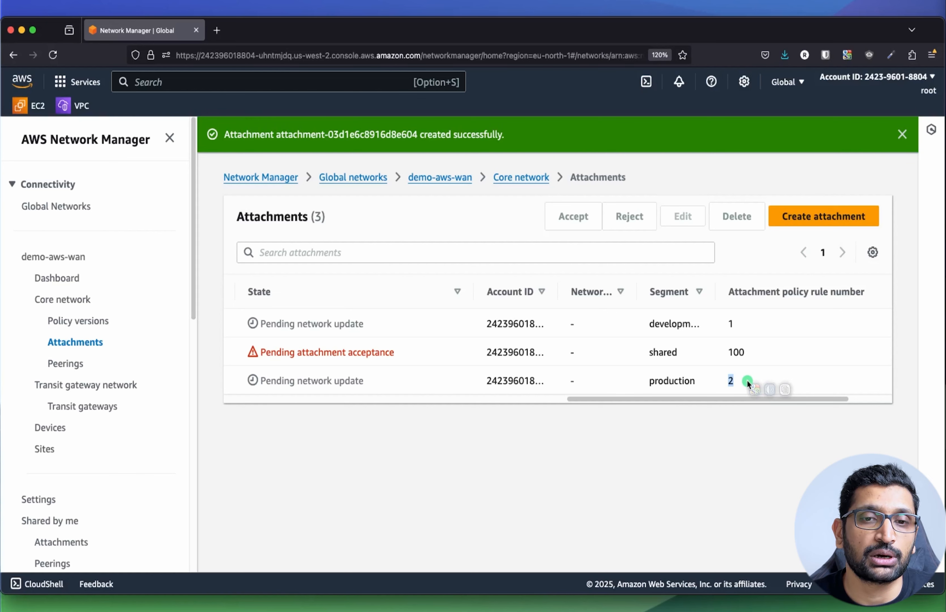
{"action": "left_click_drag", "start_coordinate": [700, 397], "coordinate": [352, 402]}
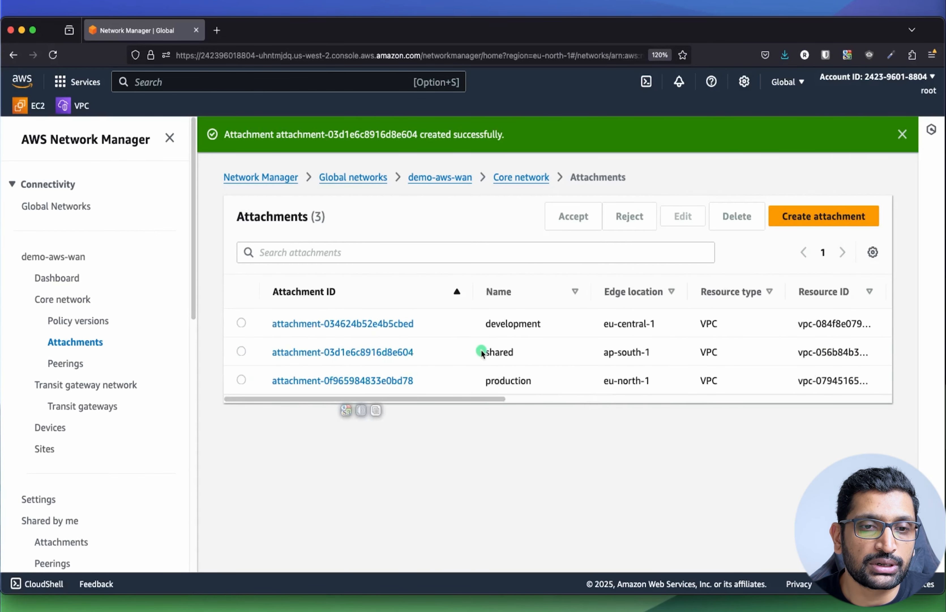
{"action": "left_click_drag", "start_coordinate": [481, 352], "coordinate": [536, 353]}
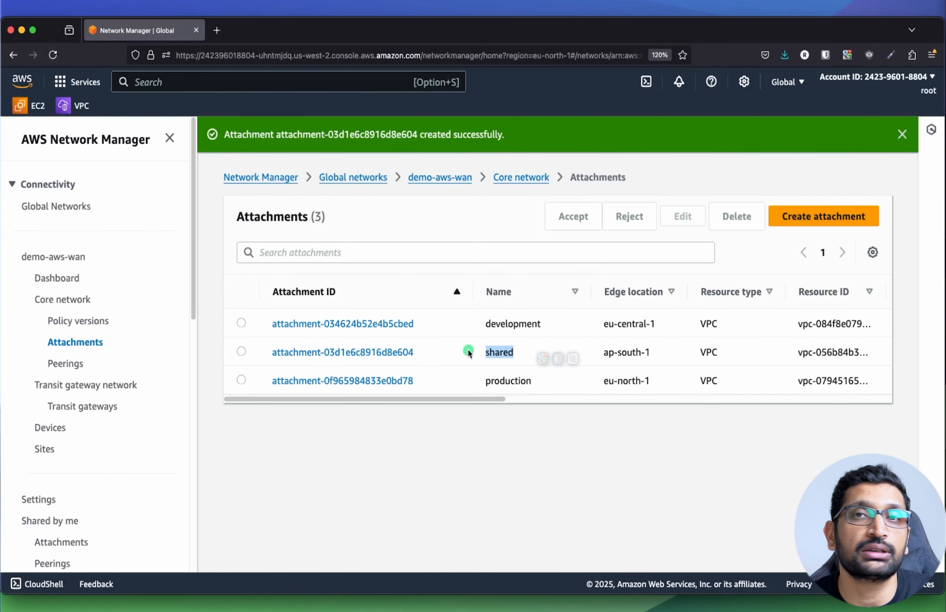
{"action": "left_click", "coordinate": [470, 352]}
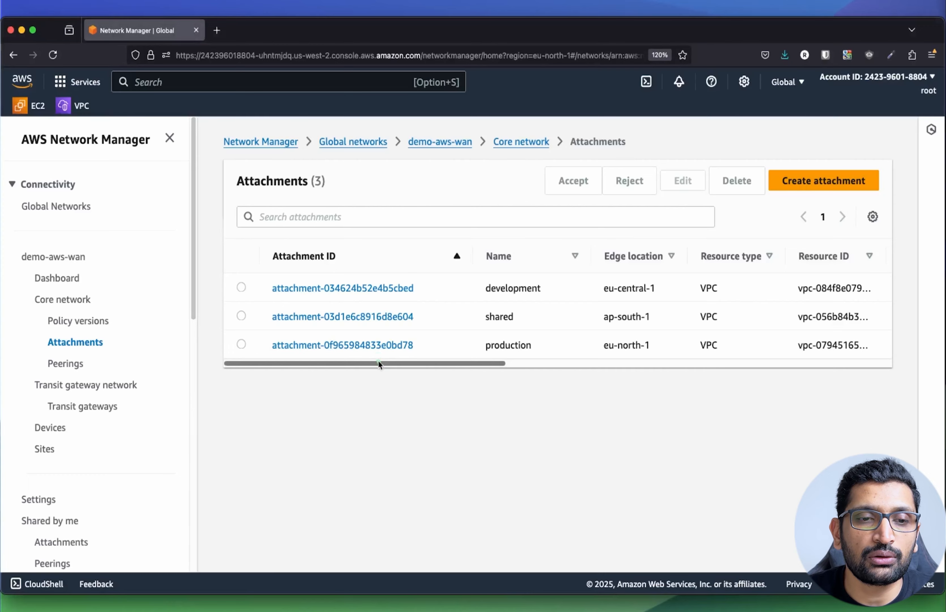
- Check the three attachments' states and widen the Segment column to review their segments and policy rule numbers
{"action": "left_click_drag", "start_coordinate": [380, 364], "coordinate": [600, 372]}
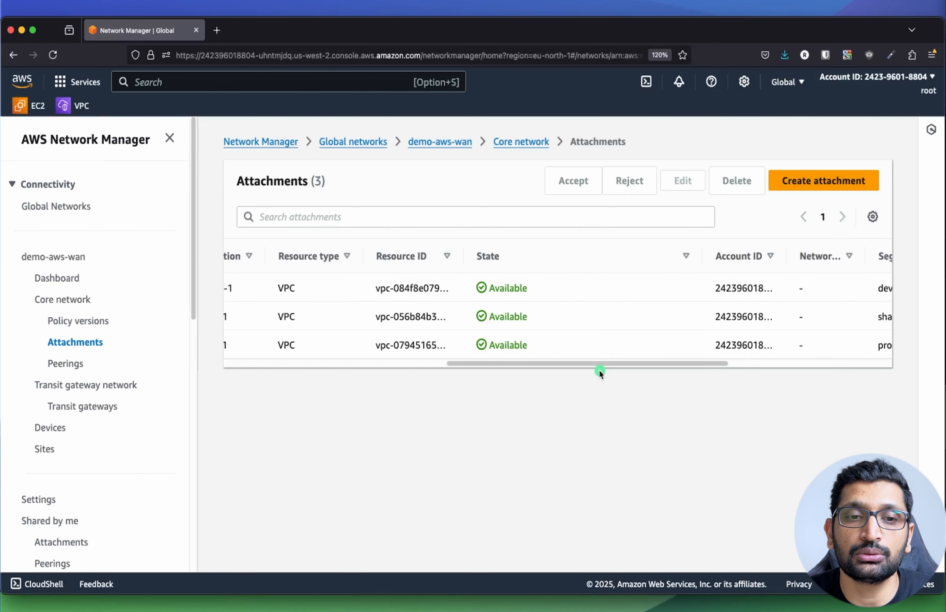
{"action": "left_click_drag", "start_coordinate": [571, 364], "coordinate": [777, 365]}
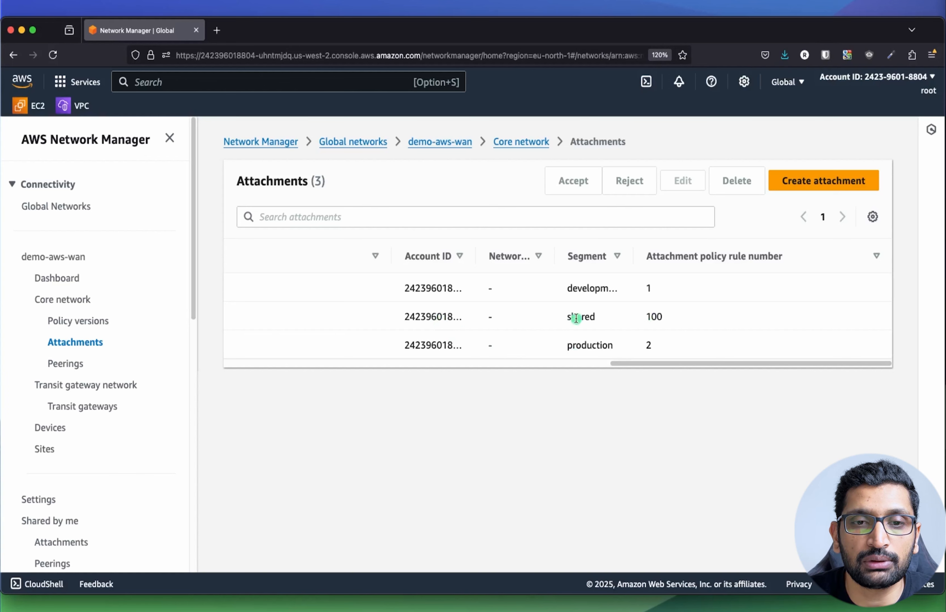
{"action": "left_click_drag", "start_coordinate": [633, 256], "coordinate": [664, 256]}
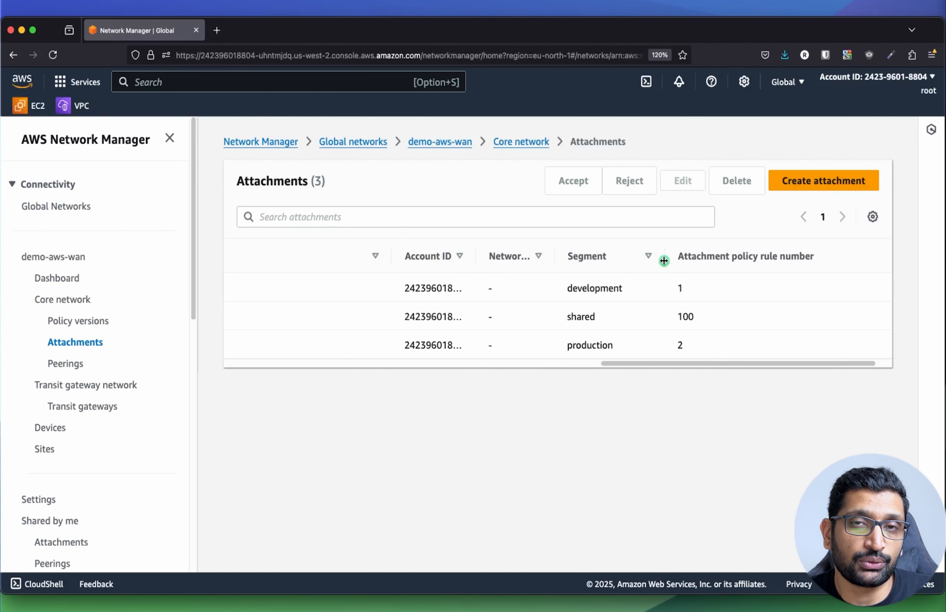
{"action": "double_click", "coordinate": [601, 345]}
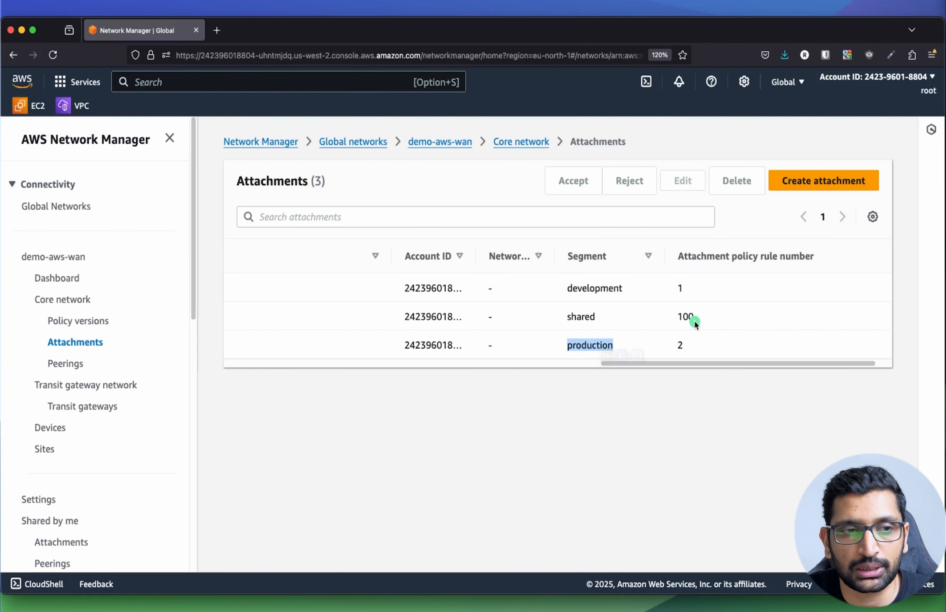
{"action": "left_click_drag", "start_coordinate": [674, 367], "coordinate": [582, 365]}
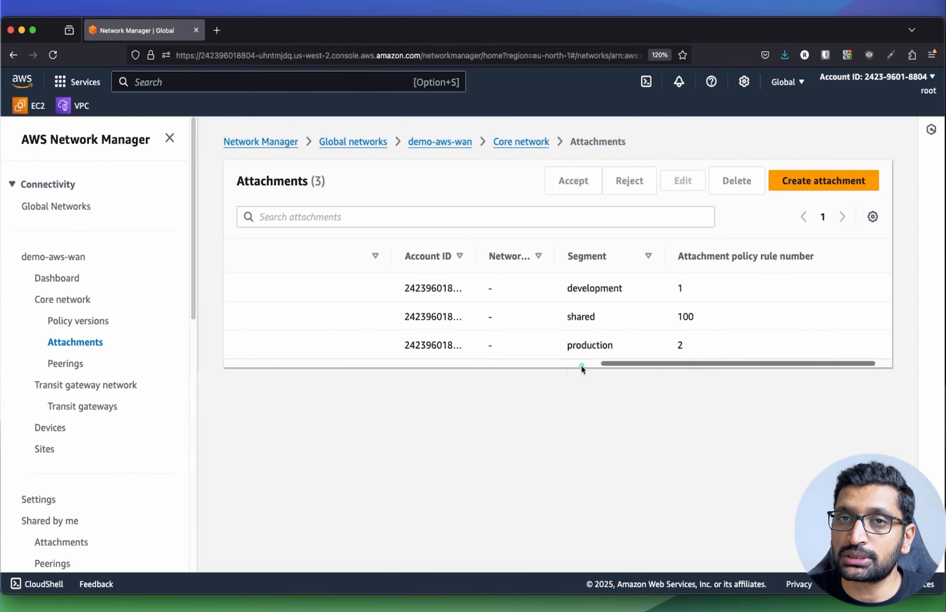
- Examine the core network overview, including its inventory and the edge connections on the geography map
{"action": "left_click", "coordinate": [57, 303]}
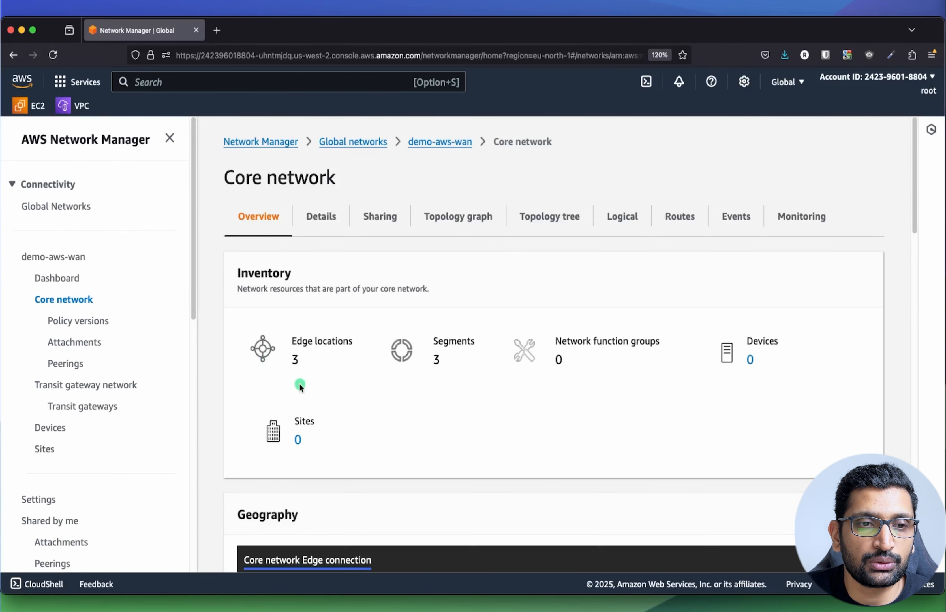
{"action": "scroll", "coordinate": [299, 383], "scroll_direction": "down", "scroll_amount": 5}
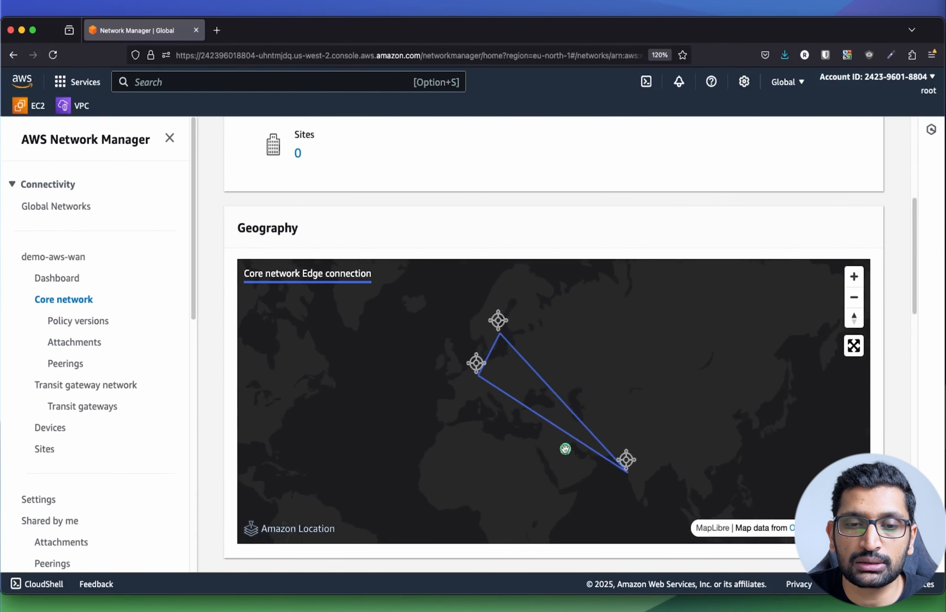
{"action": "scroll", "coordinate": [567, 439], "scroll_direction": "up", "scroll_amount": 5}
{"action": "scroll", "coordinate": [555, 355], "scroll_direction": "down", "scroll_amount": 4}
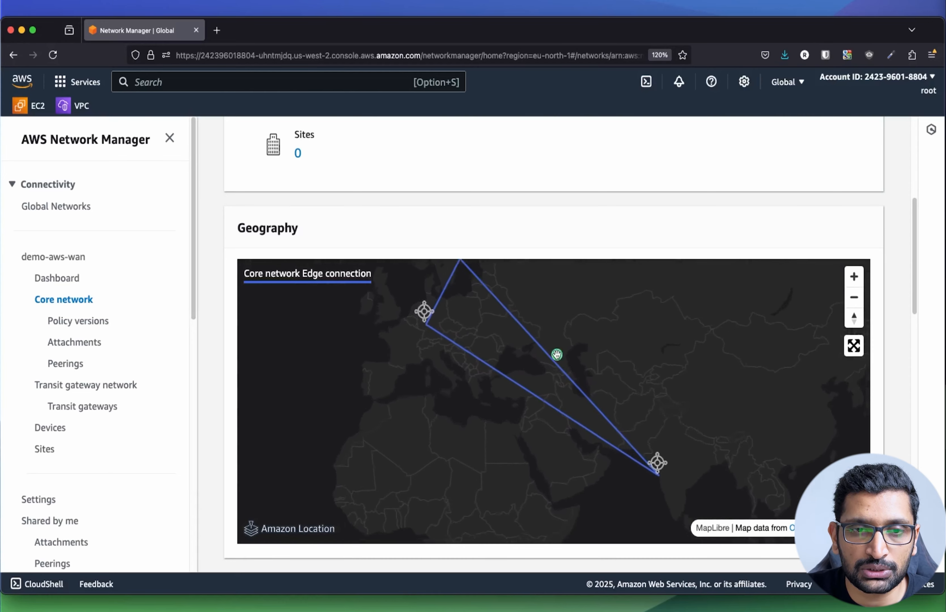
{"action": "scroll", "coordinate": [585, 253], "scroll_direction": "down", "scroll_amount": 3}
{"action": "scroll", "coordinate": [586, 253], "scroll_direction": "up", "scroll_amount": 6}
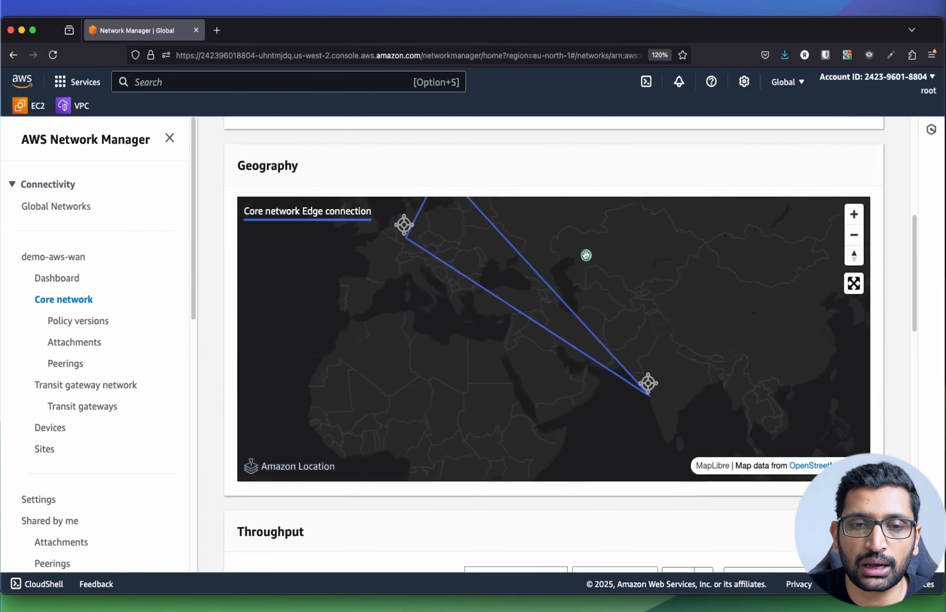
{"action": "scroll", "coordinate": [895, 315], "scroll_direction": "up", "scroll_amount": 4}
{"action": "scroll", "coordinate": [898, 314], "scroll_direction": "up", "scroll_amount": 4}
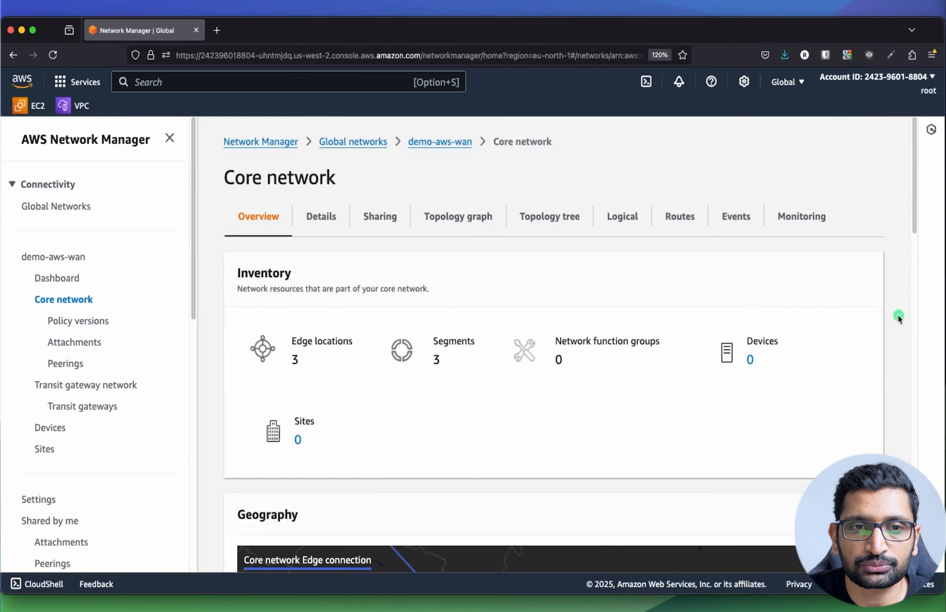
- Show the core network's topology graph and bring all edge locations with their attached VPCs into view
{"action": "left_click", "coordinate": [458, 216]}
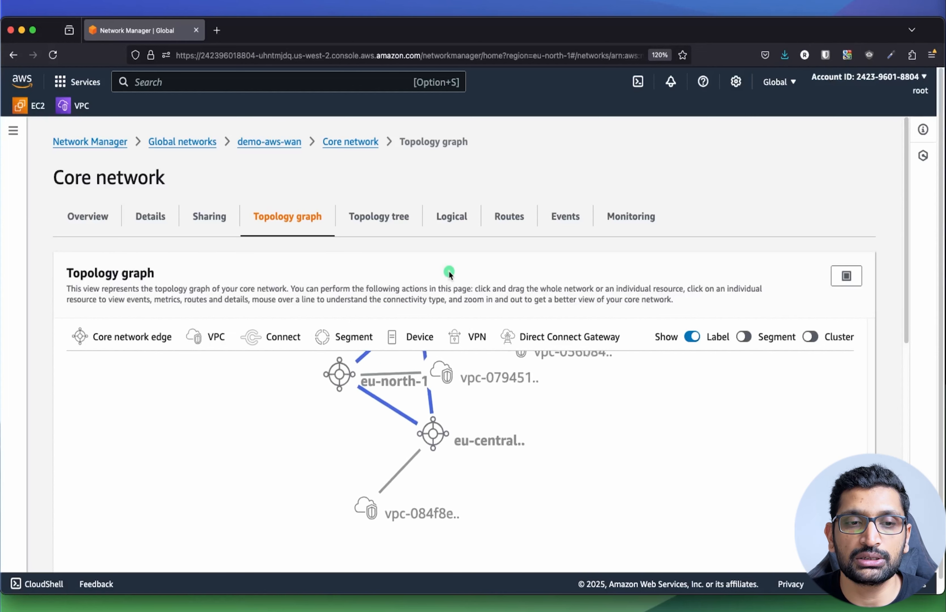
{"action": "left_click_drag", "start_coordinate": [576, 438], "coordinate": [549, 491]}
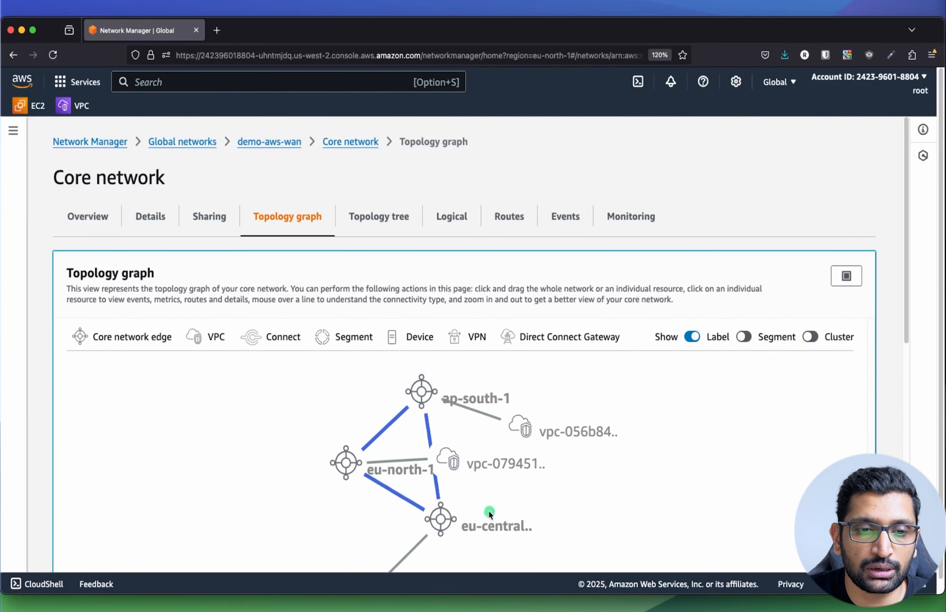
- Search the core network's routes for the shared segment at edge location ap-south-1
{"action": "mouse_move", "coordinate": [470, 415]}
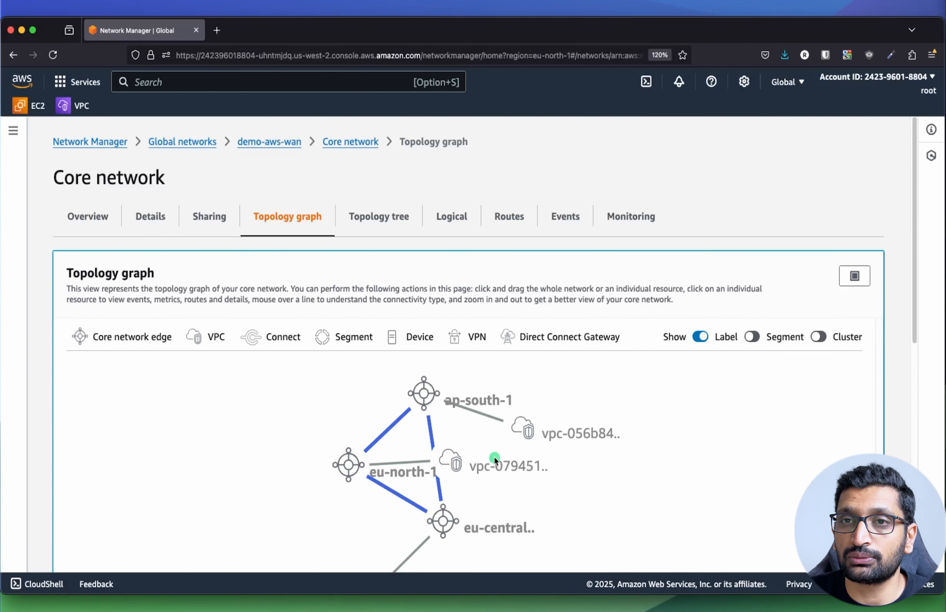
{"action": "left_click", "coordinate": [509, 218]}
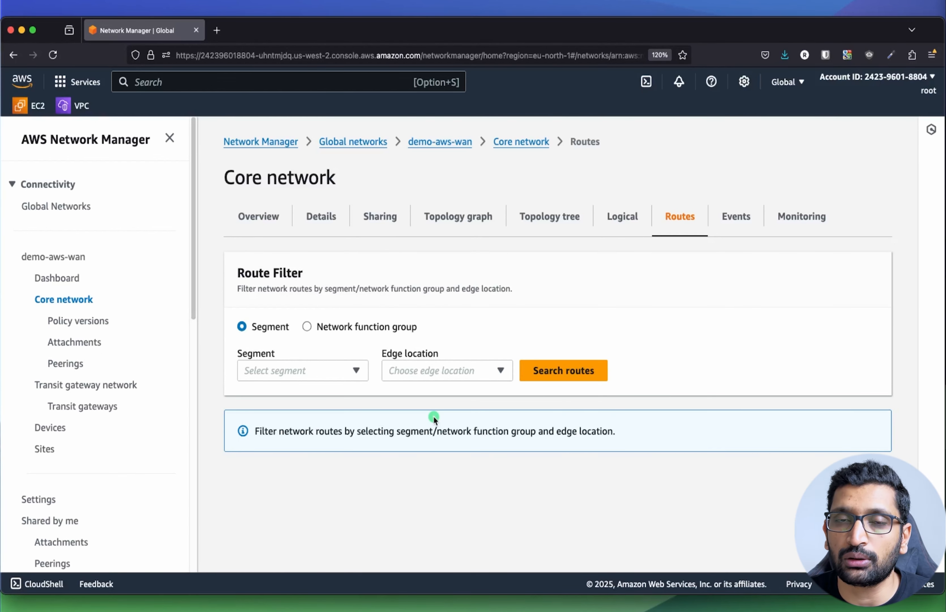
{"action": "left_click", "coordinate": [353, 370]}
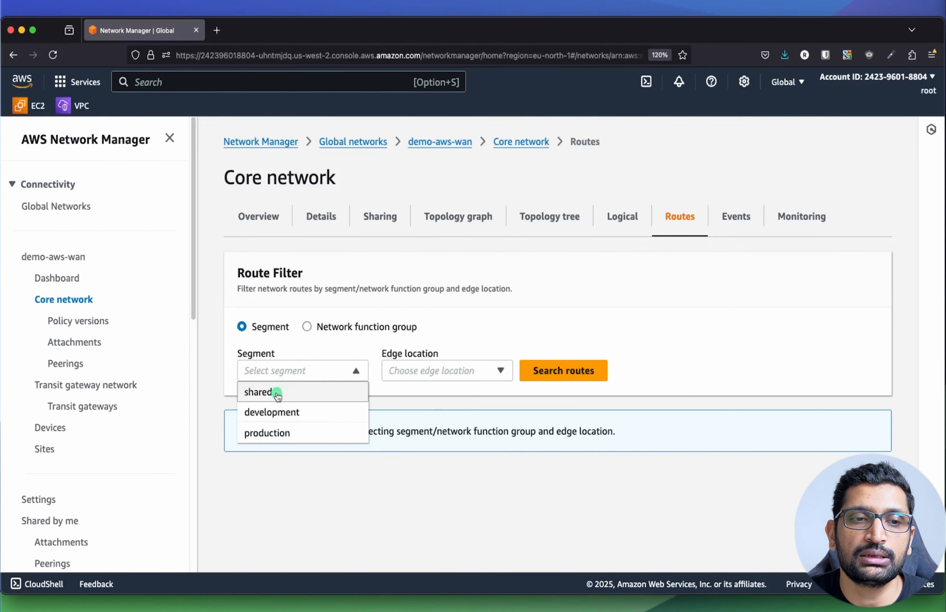
{"action": "left_click", "coordinate": [276, 392]}
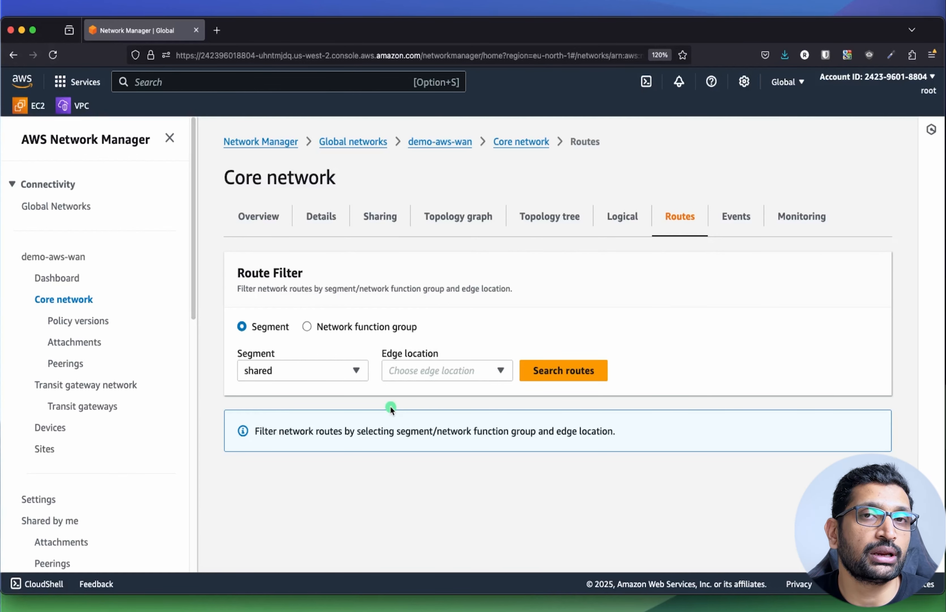
{"action": "left_click", "coordinate": [455, 383]}
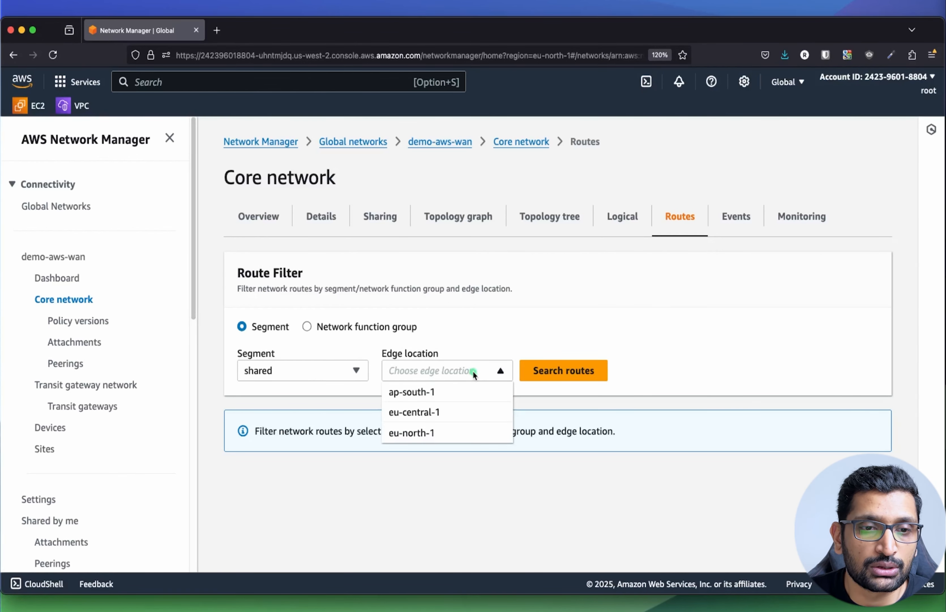
{"action": "left_click", "coordinate": [461, 394]}
{"action": "left_click", "coordinate": [587, 376]}
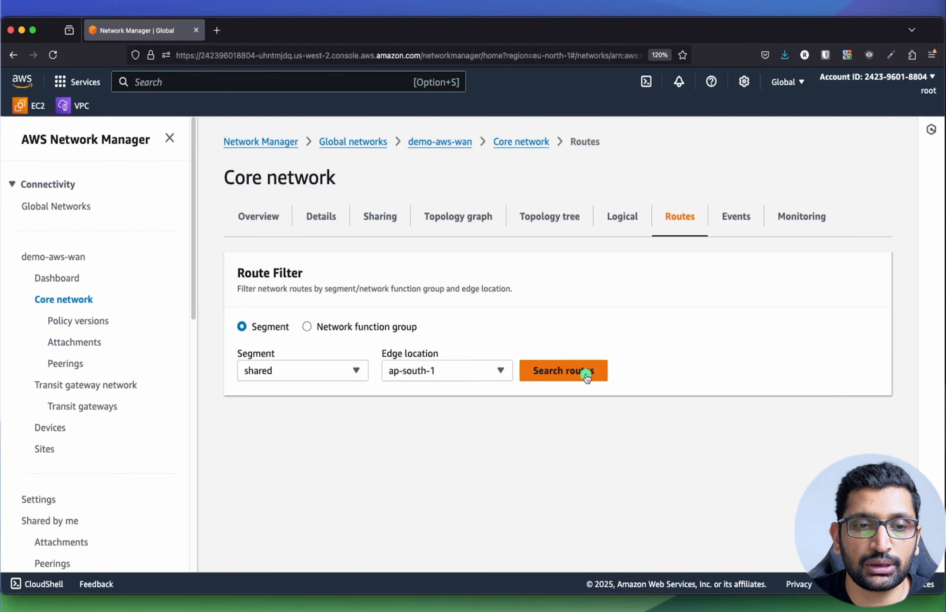
{"action": "scroll", "coordinate": [465, 426], "scroll_direction": "down", "scroll_amount": 2}
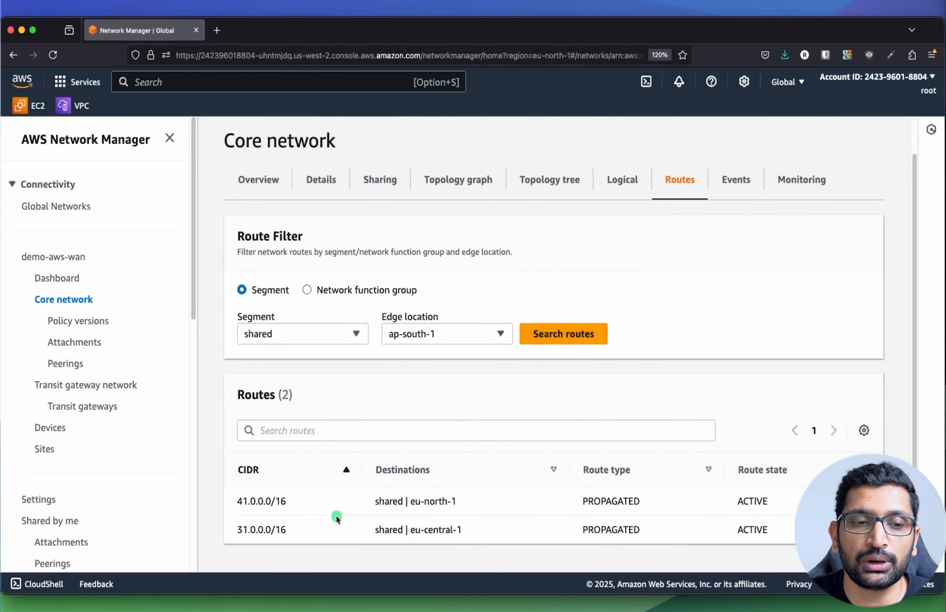
- Examine the destination segment and edge location of each route listed for the shared segment
{"action": "triple_click", "coordinate": [423, 501]}
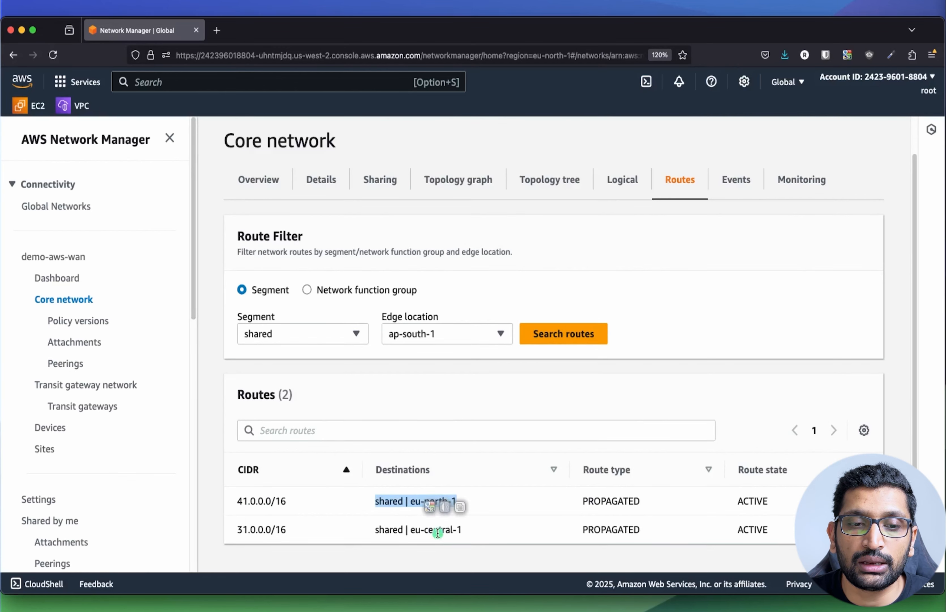
{"action": "double_click", "coordinate": [438, 532]}
{"action": "triple_click", "coordinate": [438, 532]}
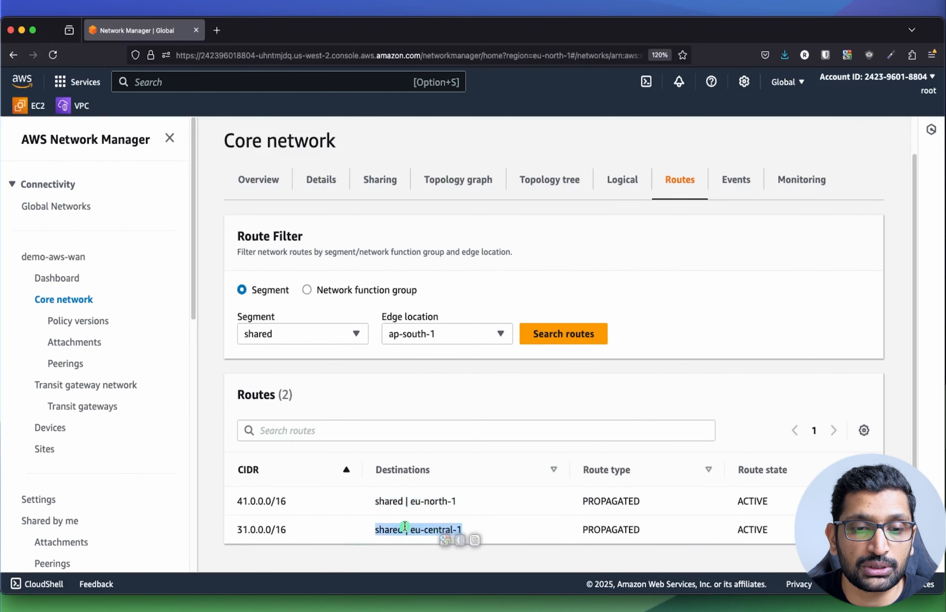
{"action": "triple_click", "coordinate": [404, 526]}
{"action": "double_click", "coordinate": [424, 502]}
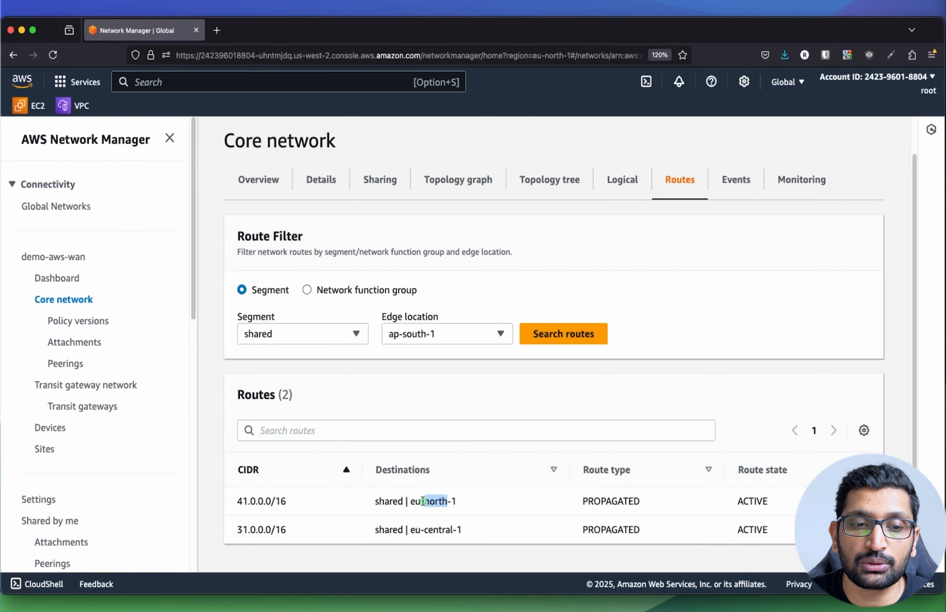
{"action": "triple_click", "coordinate": [424, 502]}
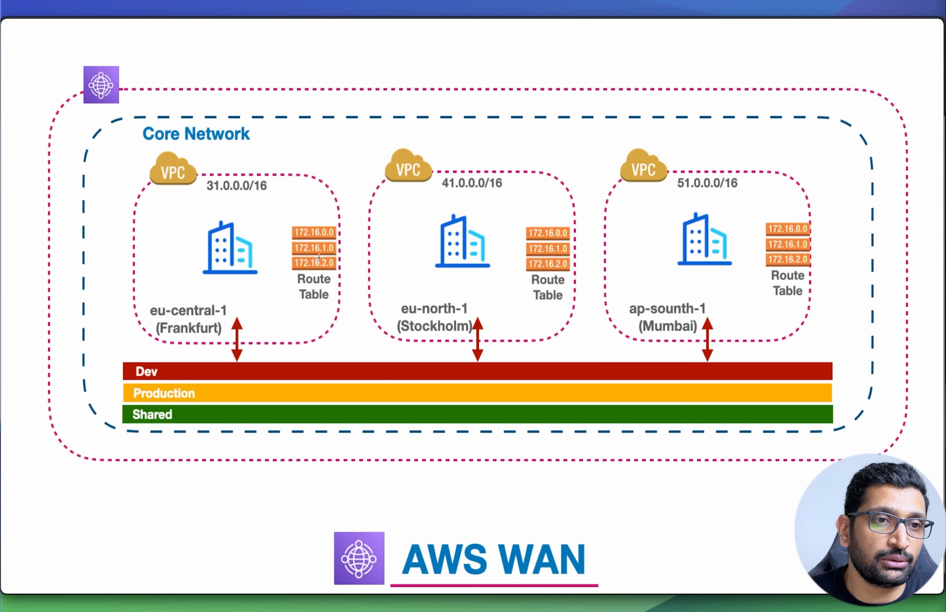
{"action": "mouse_move", "coordinate": [287, 143]}
{"action": "left_mouse_down"}
{"action": "mouse_move", "coordinate": [198, 164]}
{"action": "mouse_move", "coordinate": [209, 160]}
{"action": "left_mouse_up"}
{"action": "mouse_move", "coordinate": [101, 338]}
{"action": "left_mouse_down"}
{"action": "mouse_move", "coordinate": [92, 399]}
{"action": "mouse_move", "coordinate": [104, 440]}
{"action": "mouse_move", "coordinate": [162, 452]}
{"action": "left_mouse_up"}
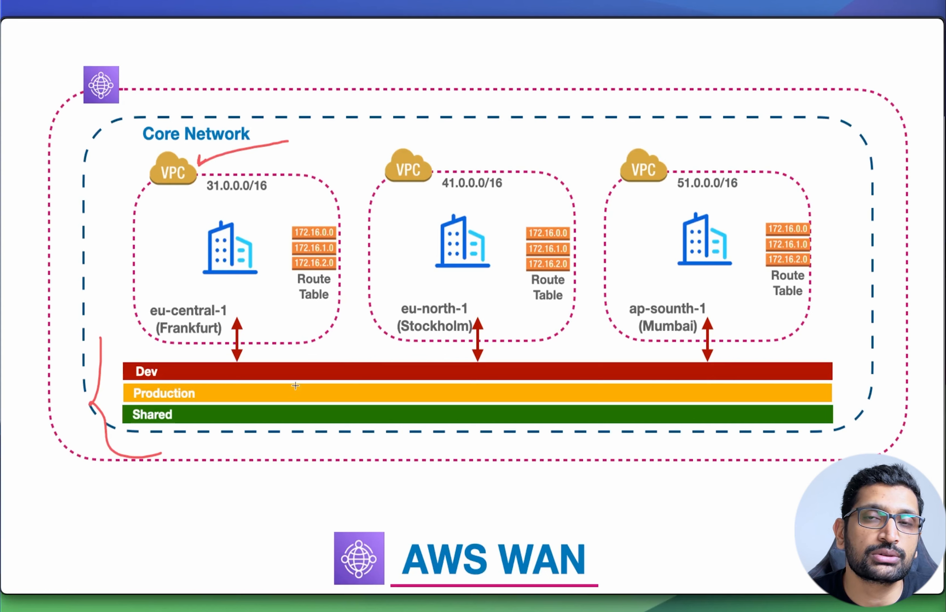
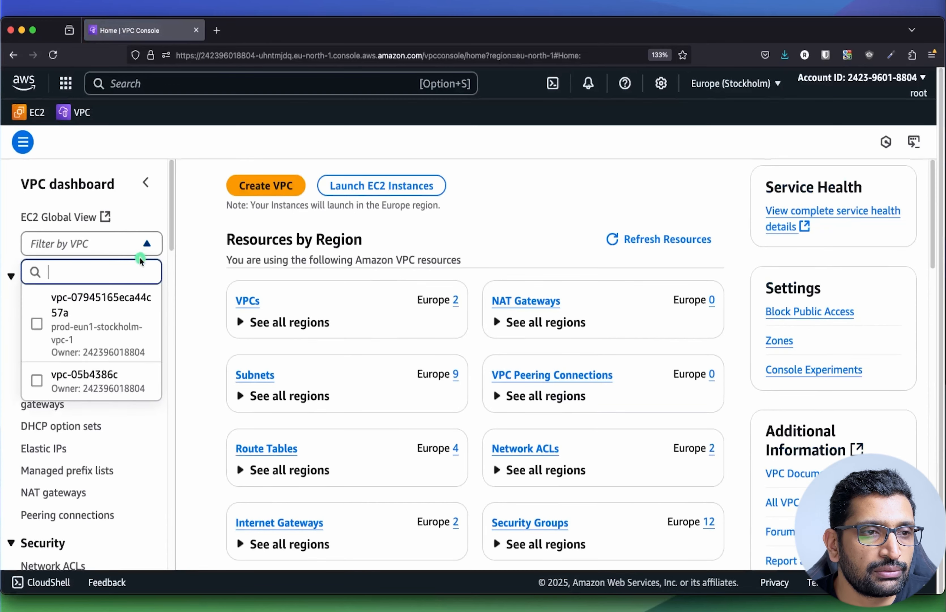
- Filter the VPC console by prod-eun1-stockholm-vpc-1 and open its prod-eun1-stockholm-public-rt route table in a separate browser tab
{"action": "left_click", "coordinate": [35, 325]}
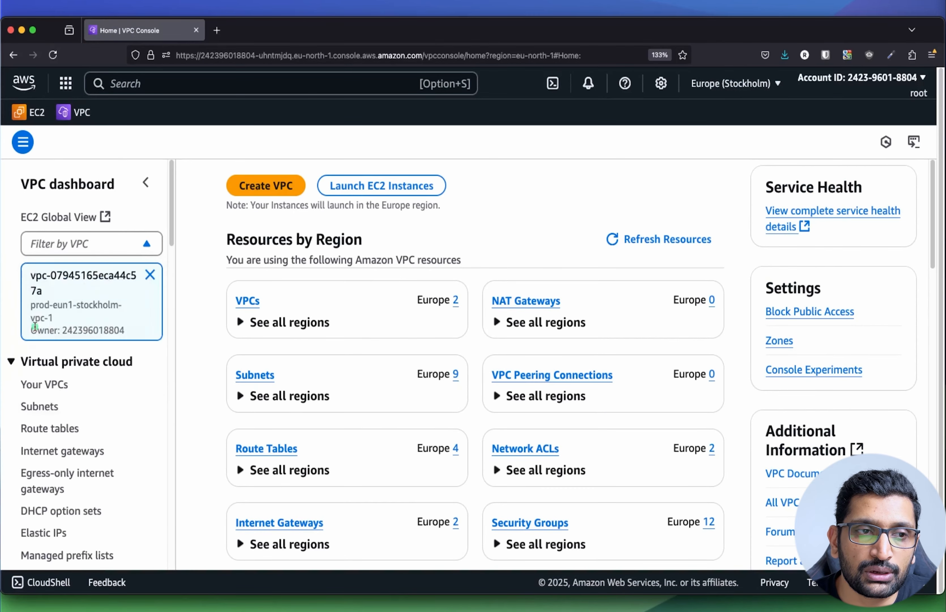
{"action": "left_click", "coordinate": [59, 429]}
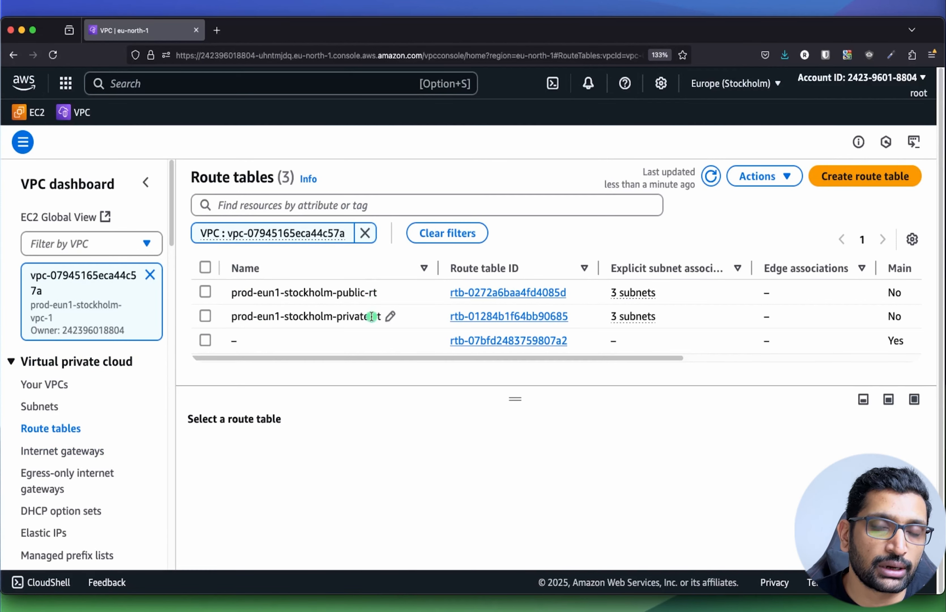
{"action": "left_click", "coordinate": [544, 295], "text": "super"}
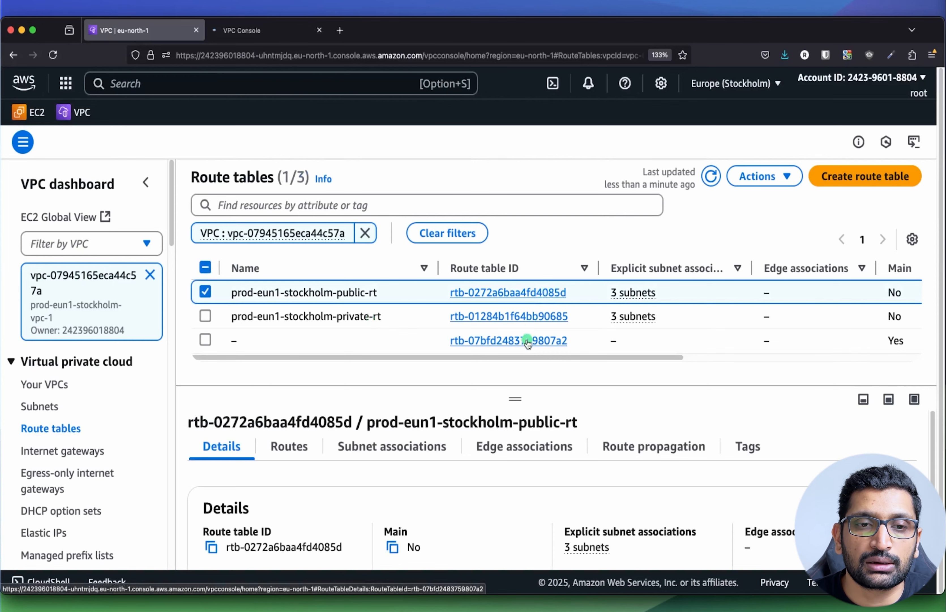
{"action": "left_click", "coordinate": [280, 41]}
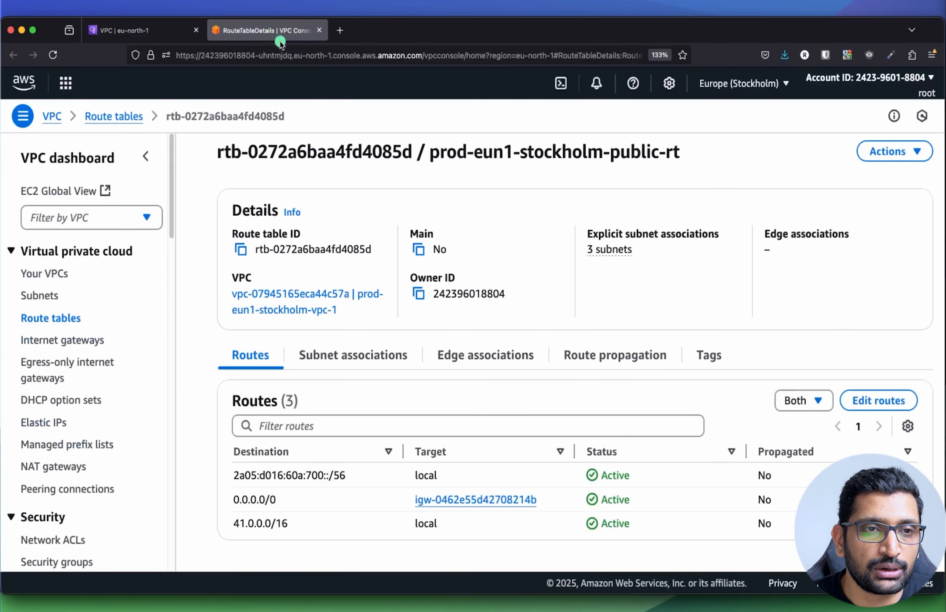
{"action": "left_click_drag", "start_coordinate": [688, 173], "coordinate": [522, 178]}
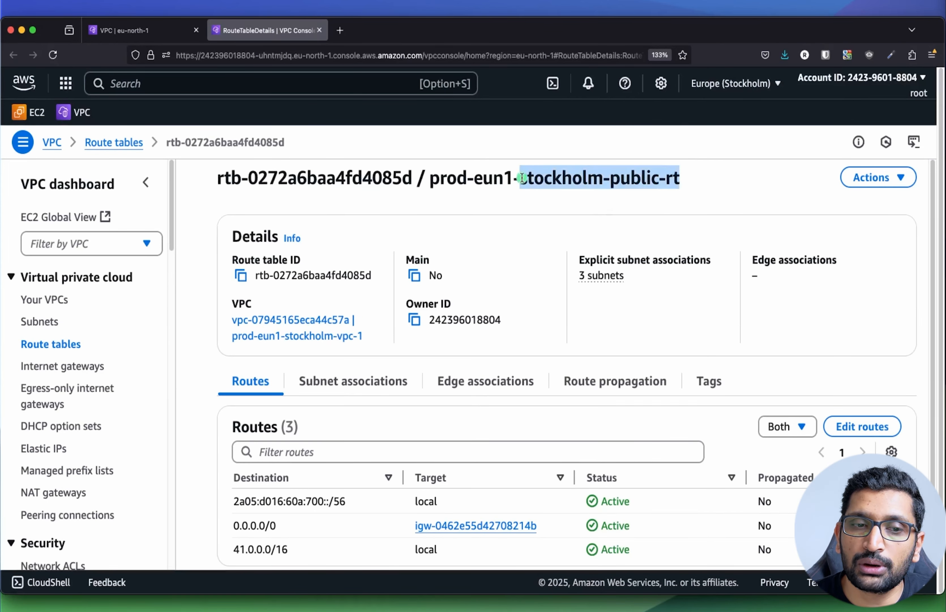
{"action": "scroll", "coordinate": [484, 290], "scroll_direction": "down", "scroll_amount": 1}
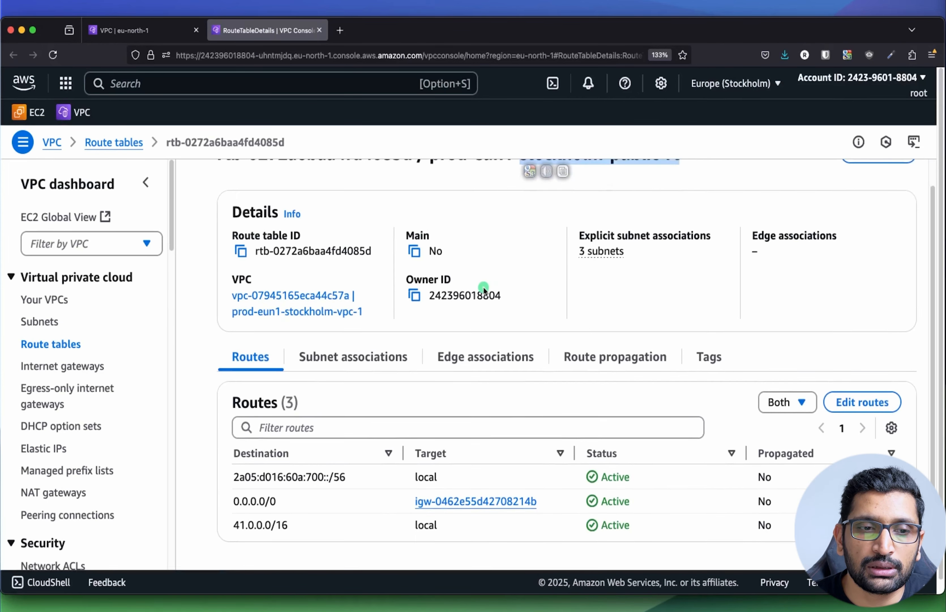
- Start editing the Stockholm public route table's routes and add a route with destination 41.0.0.0/8
{"action": "left_click", "coordinate": [874, 404]}
{"action": "left_click", "coordinate": [99, 437]}
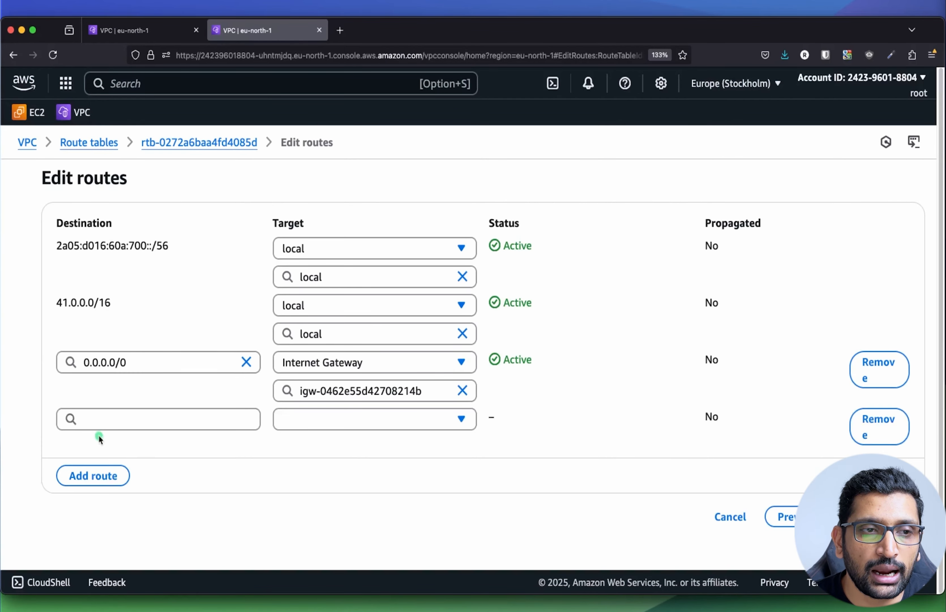
{"action": "left_click", "coordinate": [107, 417]}
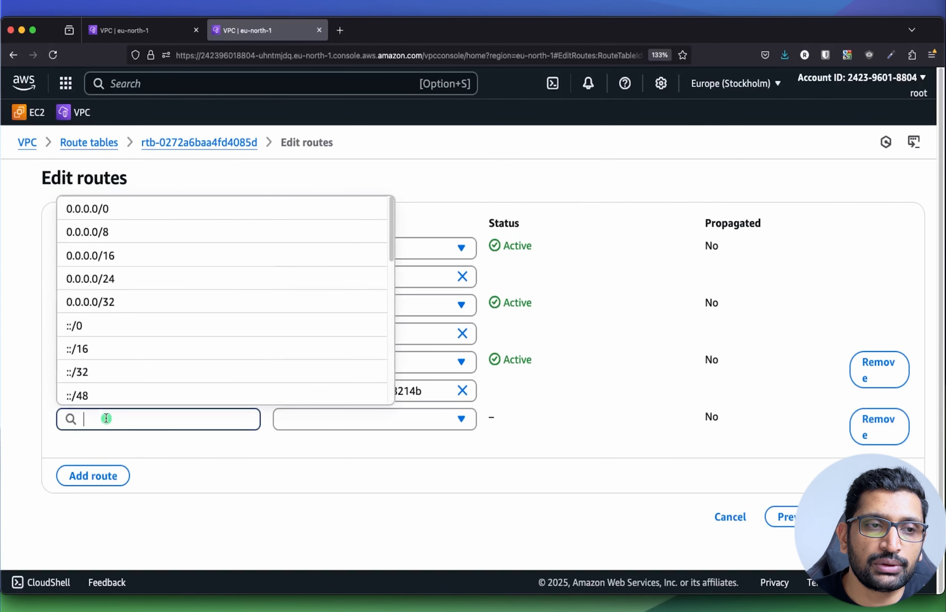
{"action": "left_click", "coordinate": [245, 479]}
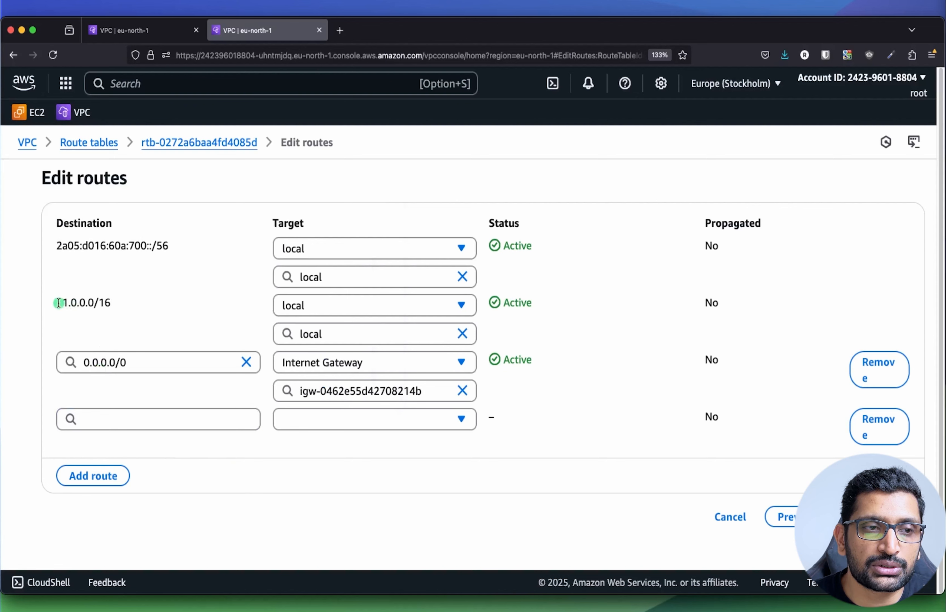
{"action": "left_click_drag", "start_coordinate": [56, 302], "coordinate": [122, 304]}
{"action": "key", "text": "super+c"}
{"action": "left_click", "coordinate": [105, 418]}
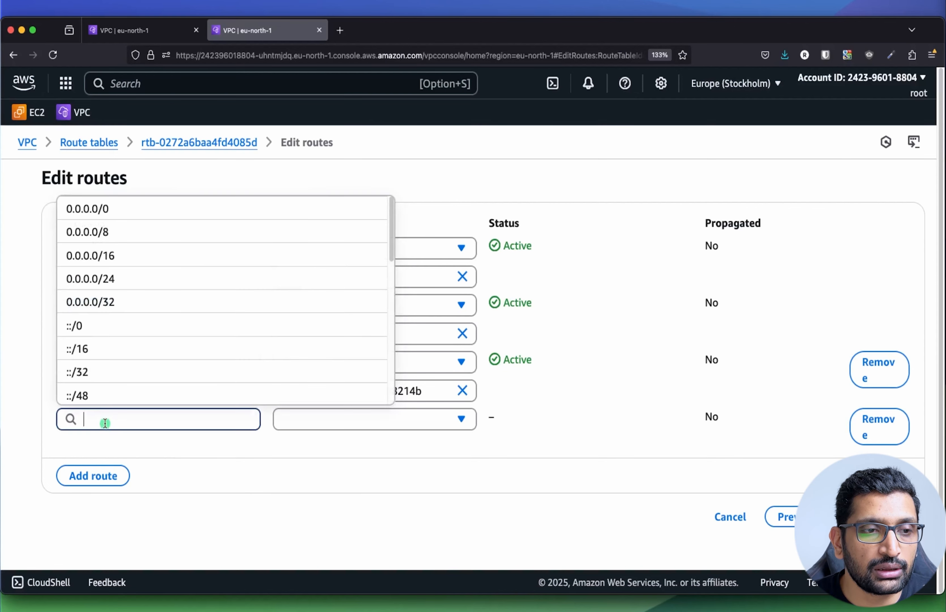
{"action": "key", "text": "super+v"}
{"action": "key", "text": "BackSpace"}
{"action": "type", "text": "8"}
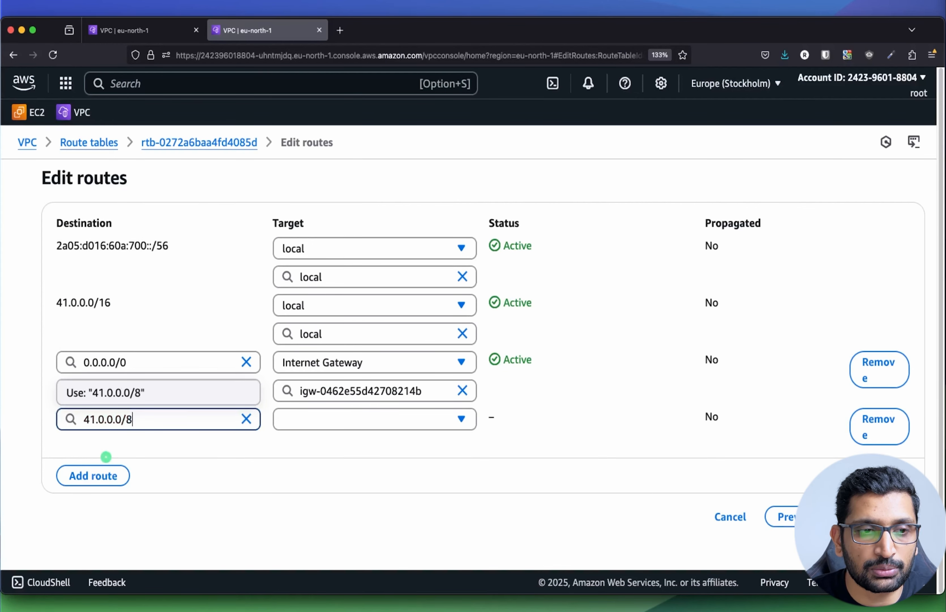
- Set the 41.0.0.0/8 route's target to Core Network, choosing the production core network ARN
{"action": "left_click", "coordinate": [431, 428]}
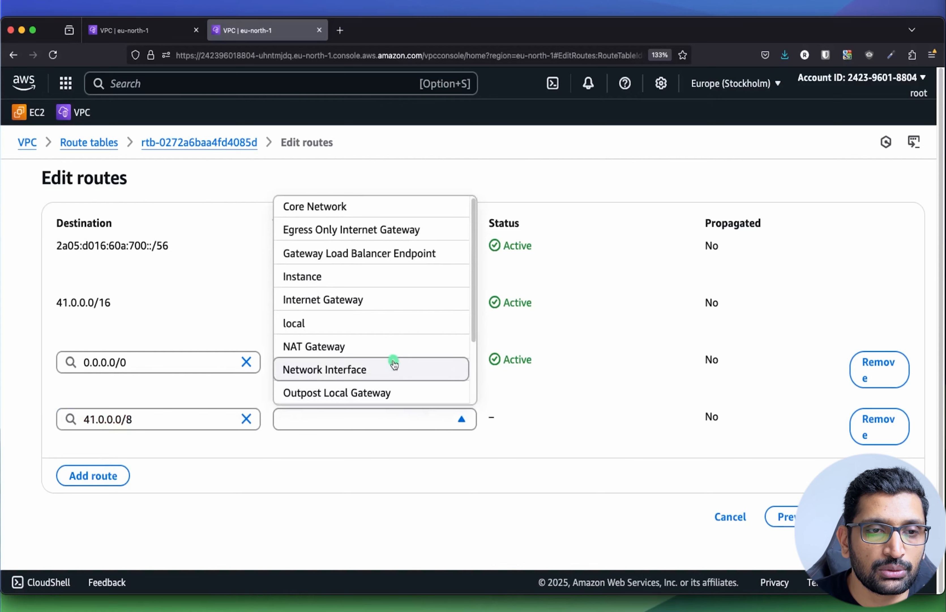
{"action": "left_click", "coordinate": [343, 208]}
{"action": "left_click", "coordinate": [392, 443]}
{"action": "type", "text": "arn:"}
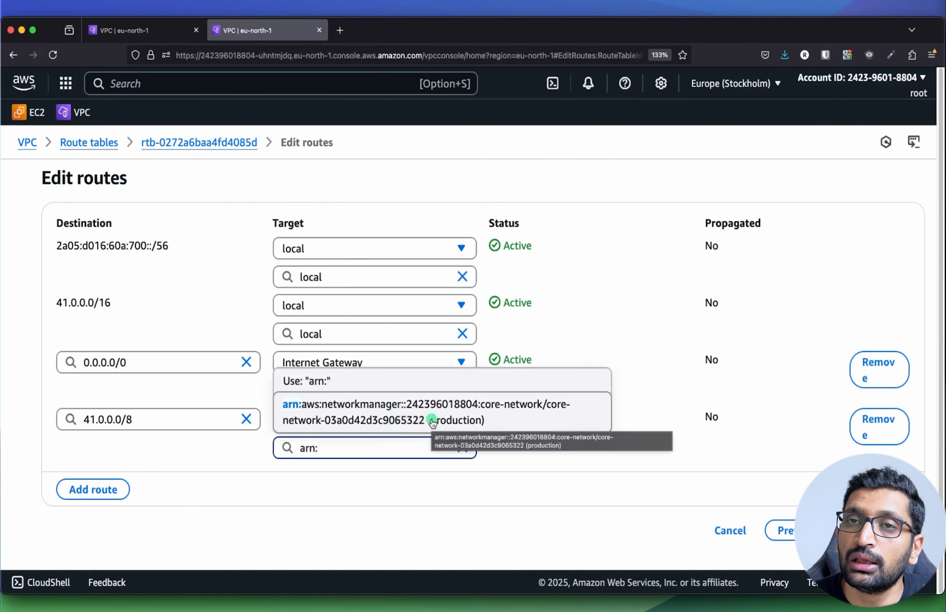
{"action": "left_click", "coordinate": [456, 421]}
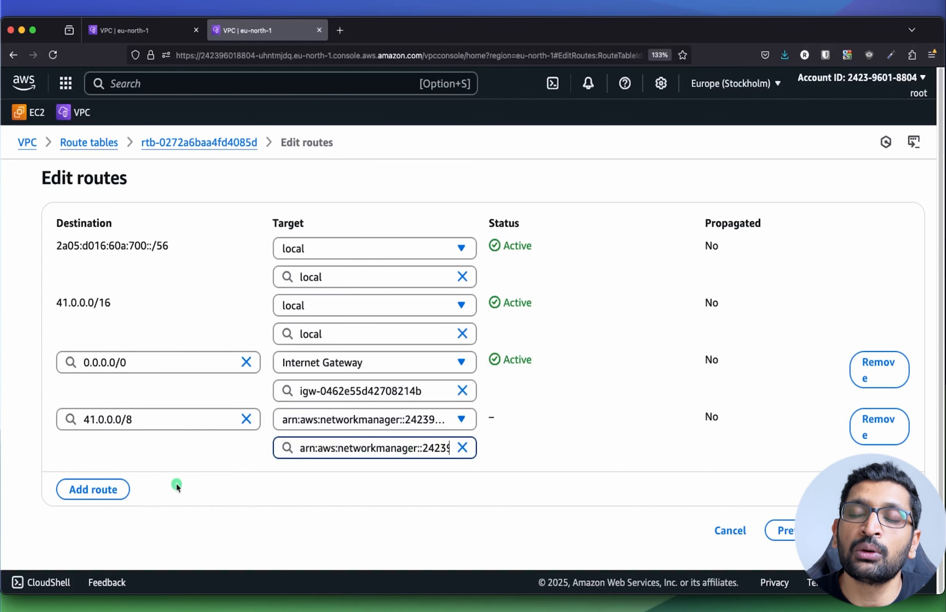
{"action": "key", "text": "super+Tab"}
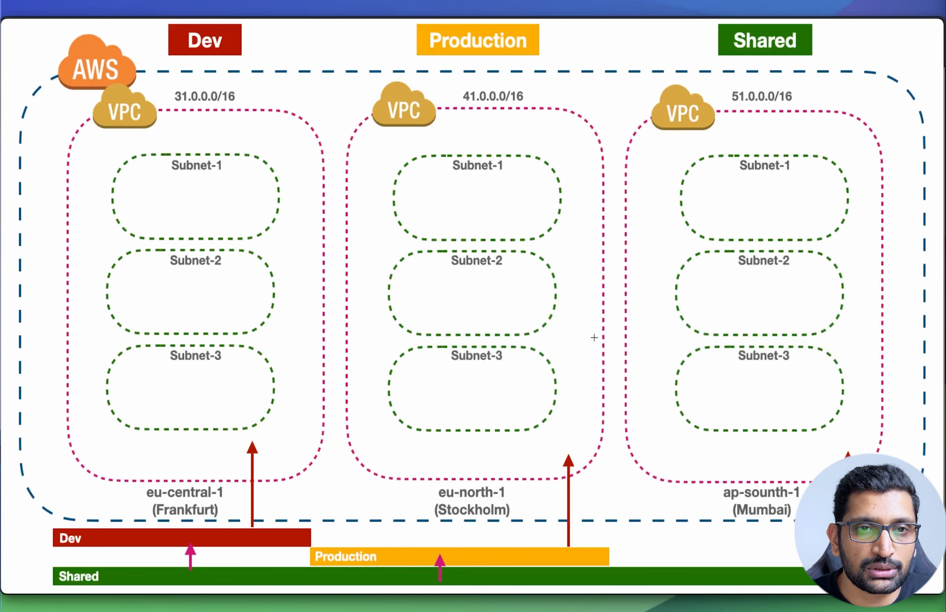
{"action": "left_click_drag", "start_coordinate": [570, 355], "coordinate": [666, 291]}
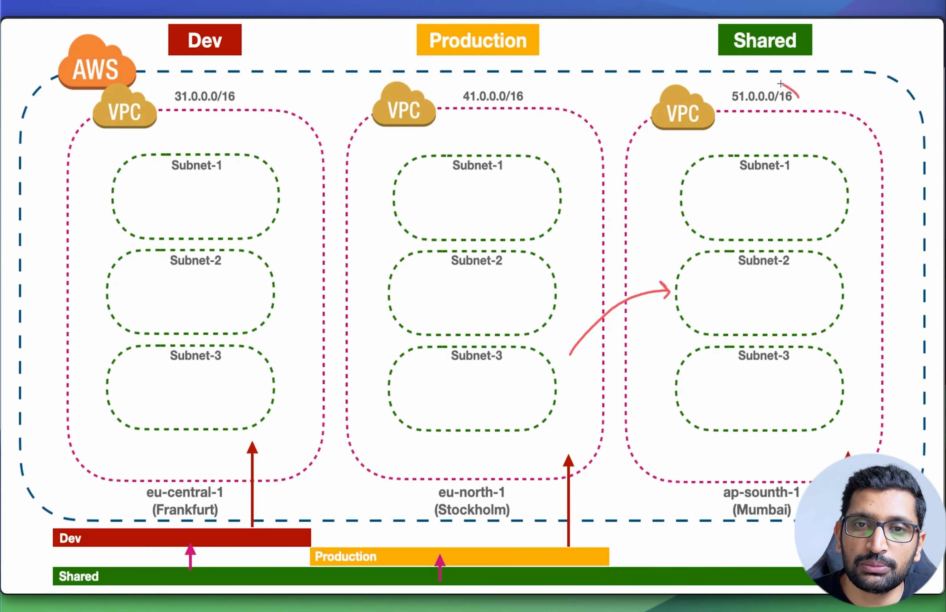
{"action": "mouse_move", "coordinate": [780, 84]}
{"action": "left_mouse_down"}
{"action": "mouse_move", "coordinate": [733, 115]}
{"action": "mouse_move", "coordinate": [798, 93]}
{"action": "left_mouse_up"}
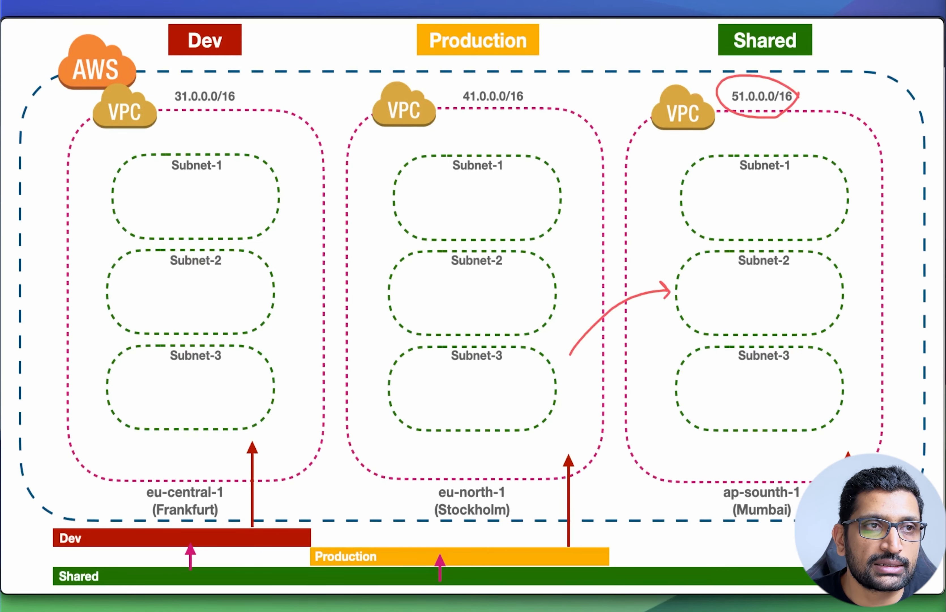
{"action": "key", "text": "Escape"}
{"action": "key", "text": "super+Tab"}
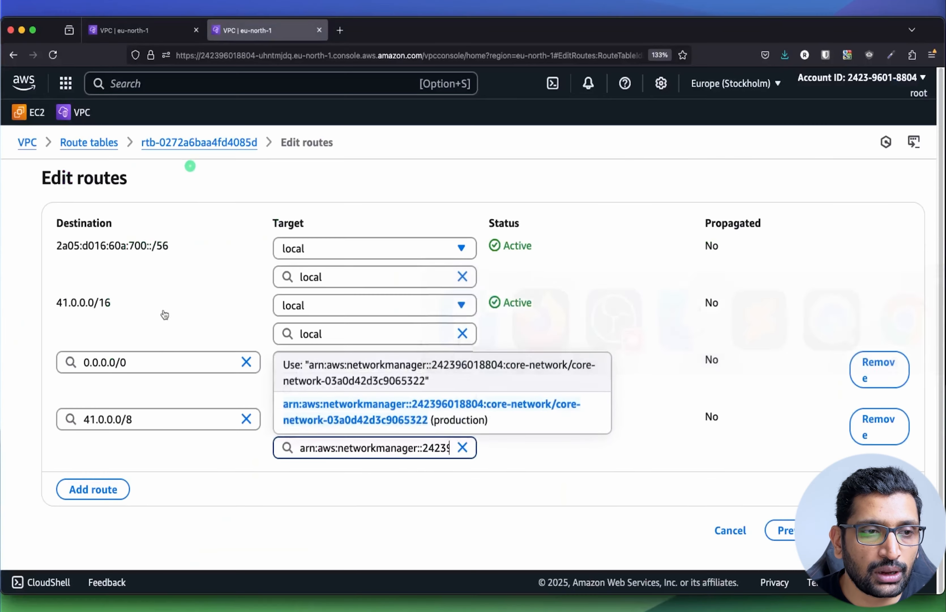
- Add another route with destination 51.0.0.0/16 to the Stockholm public route table
{"action": "left_click", "coordinate": [105, 498]}
{"action": "left_click", "coordinate": [93, 481]}
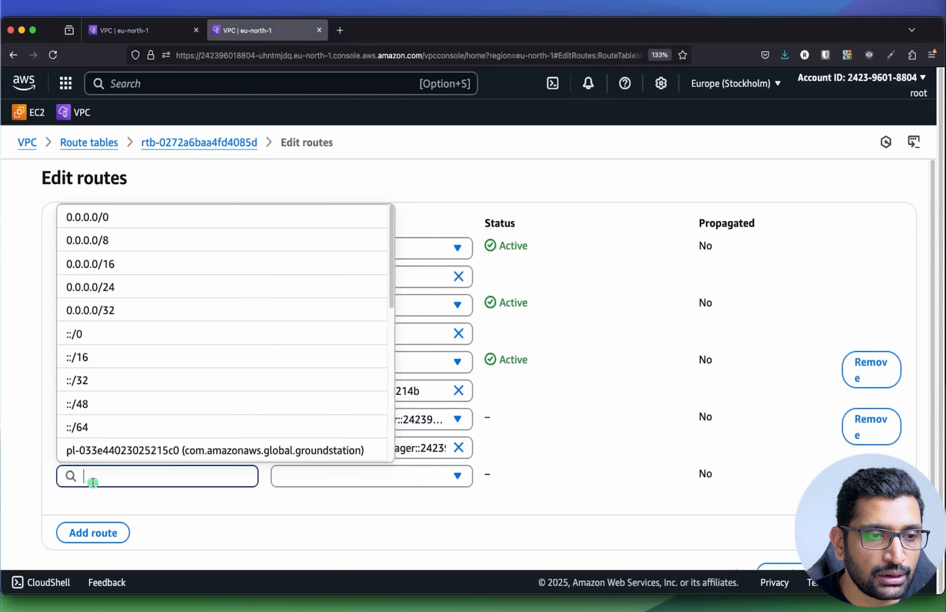
{"action": "type", "text": "51.0.0.0"}
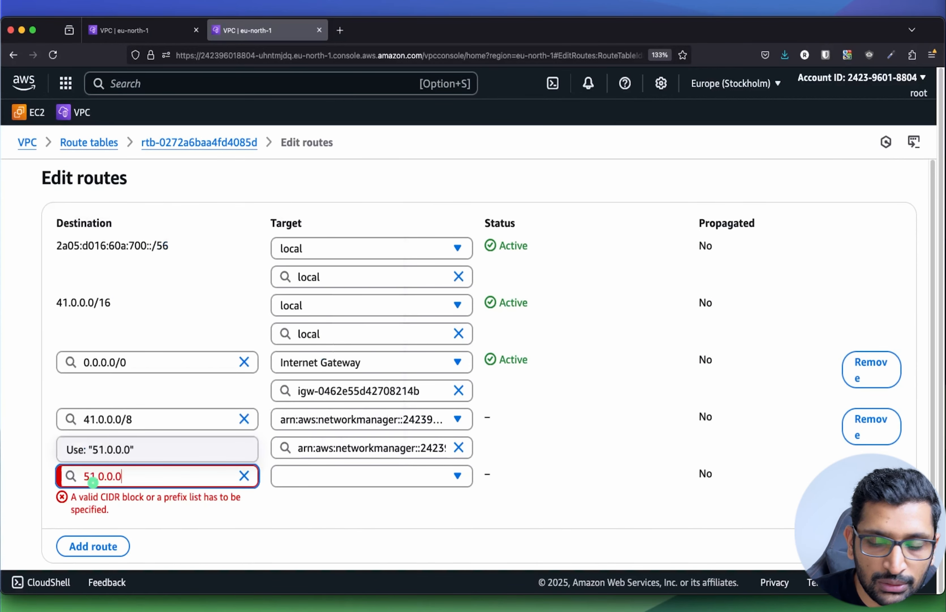
{"action": "type", "text": "/16"}
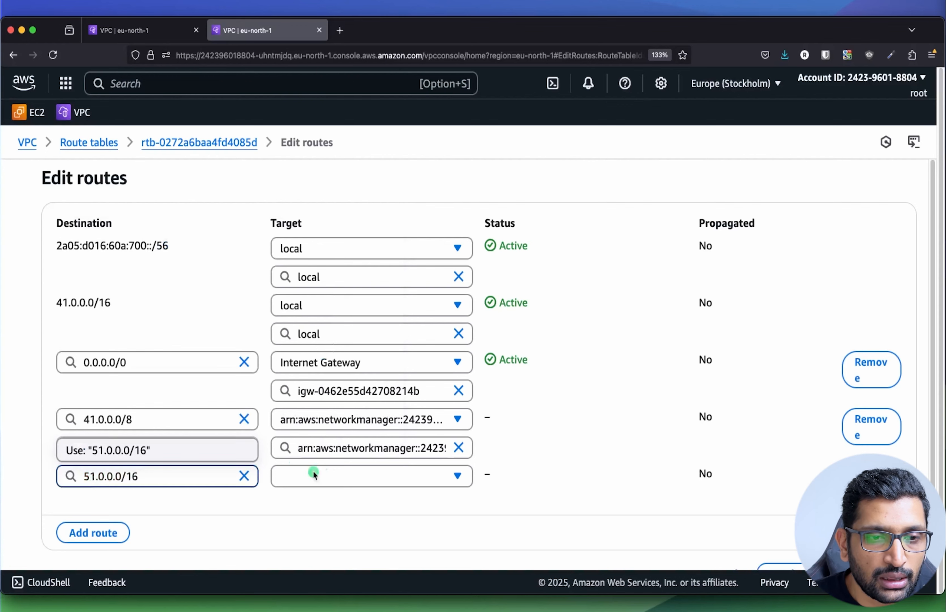
- Target the 51.0.0.0/16 route at Core Network using the production core network ARN, and save the public route table's changes
{"action": "left_click", "coordinate": [456, 476]}
{"action": "scroll", "coordinate": [358, 338], "scroll_direction": "down", "scroll_amount": 1}
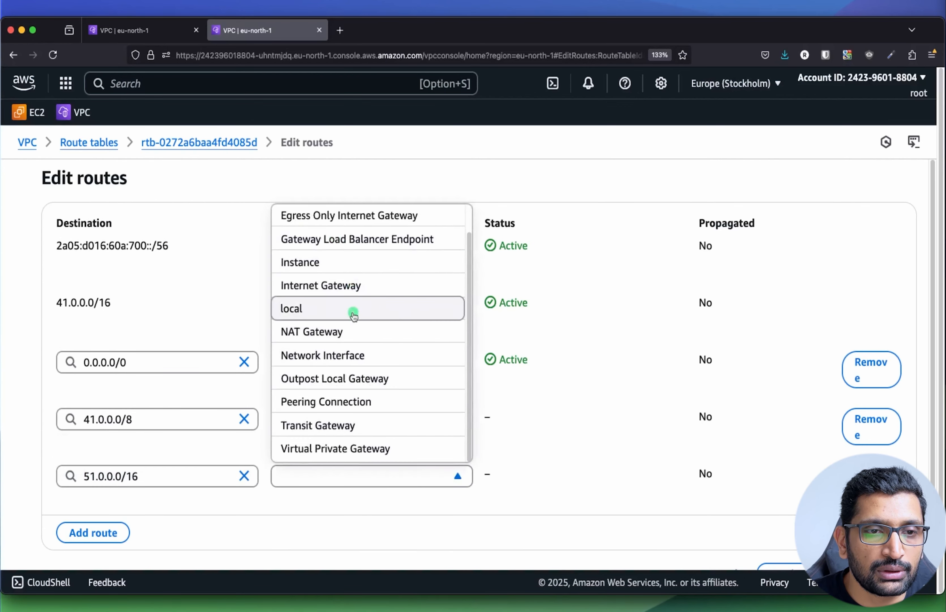
{"action": "scroll", "coordinate": [358, 318], "scroll_direction": "down", "scroll_amount": 1}
{"action": "scroll", "coordinate": [384, 338], "scroll_direction": "up", "scroll_amount": 2}
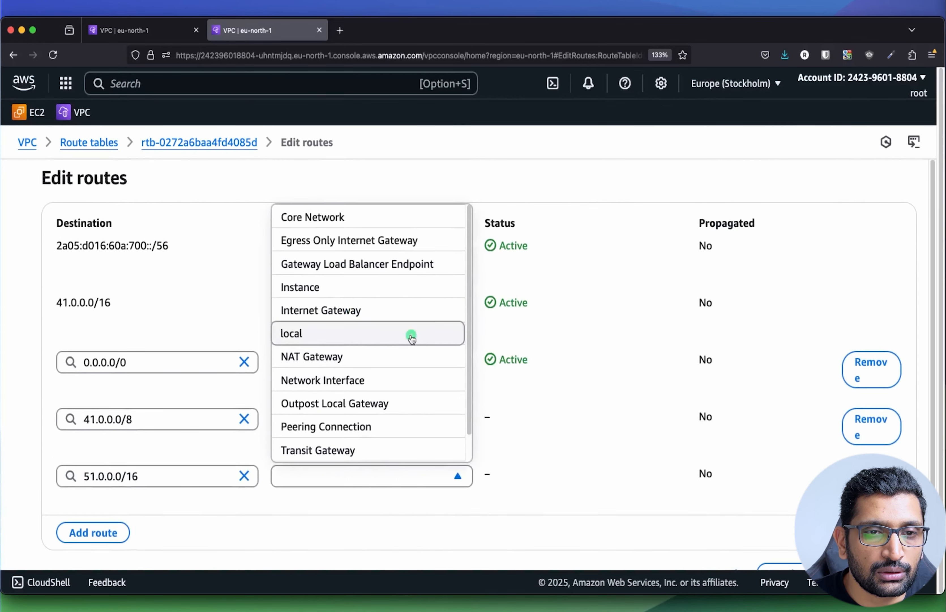
{"action": "left_click", "coordinate": [313, 218]}
{"action": "left_click", "coordinate": [363, 505]}
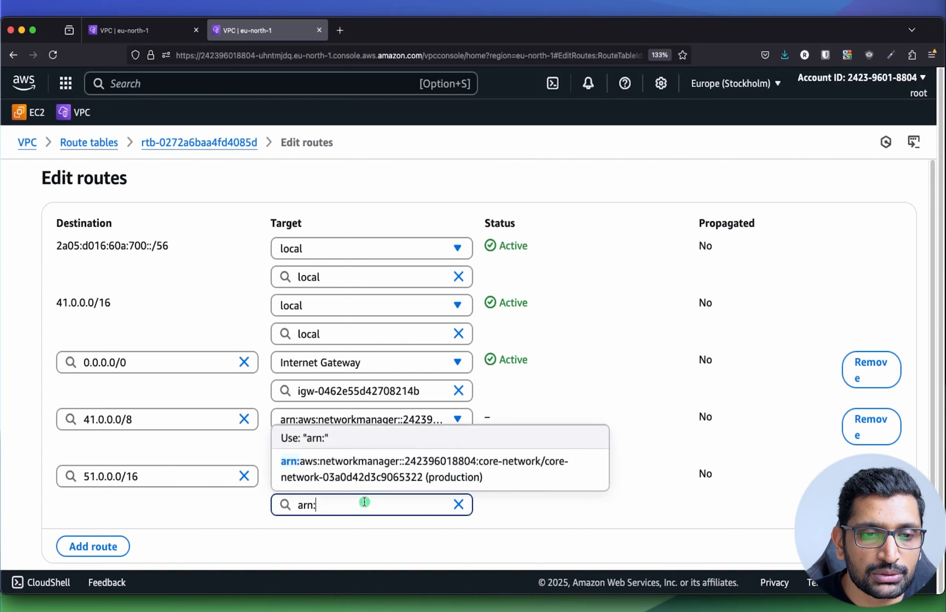
{"action": "left_click", "coordinate": [375, 474]}
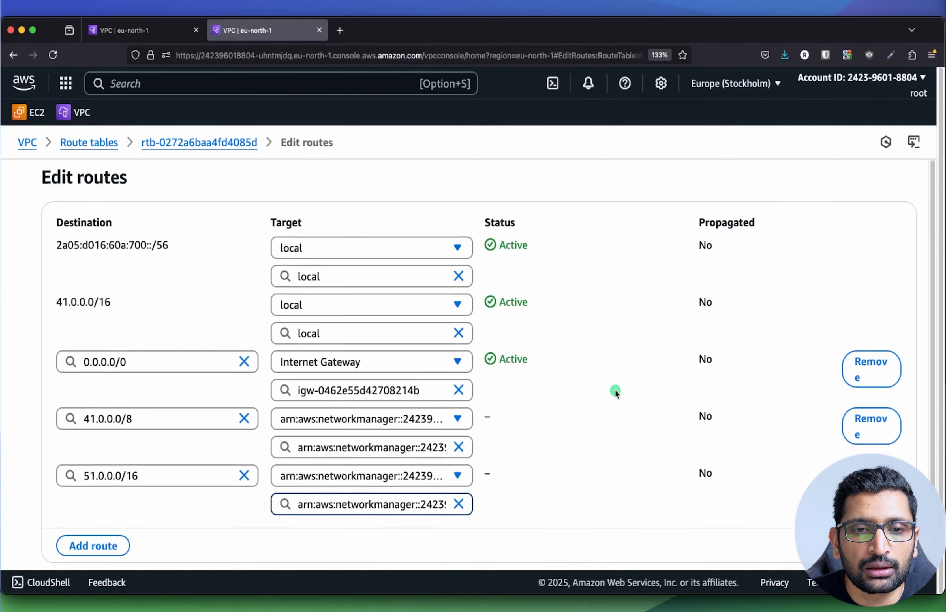
{"action": "scroll", "coordinate": [615, 391], "scroll_direction": "down", "scroll_amount": 2}
{"action": "left_click", "coordinate": [873, 540]}
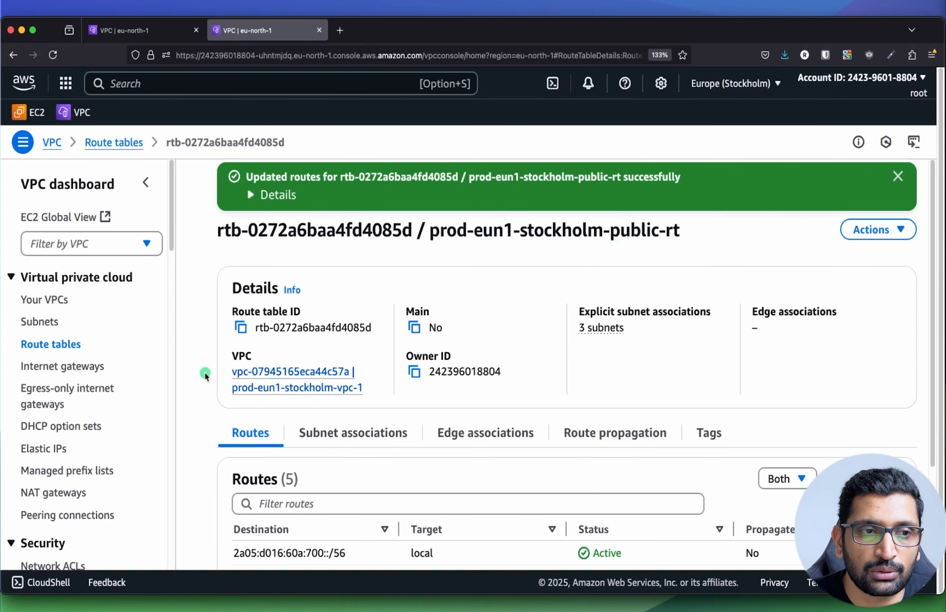
- Open the prod-eun1-stockholm-private-rt route table and start editing its routes
{"action": "left_click", "coordinate": [62, 345]}
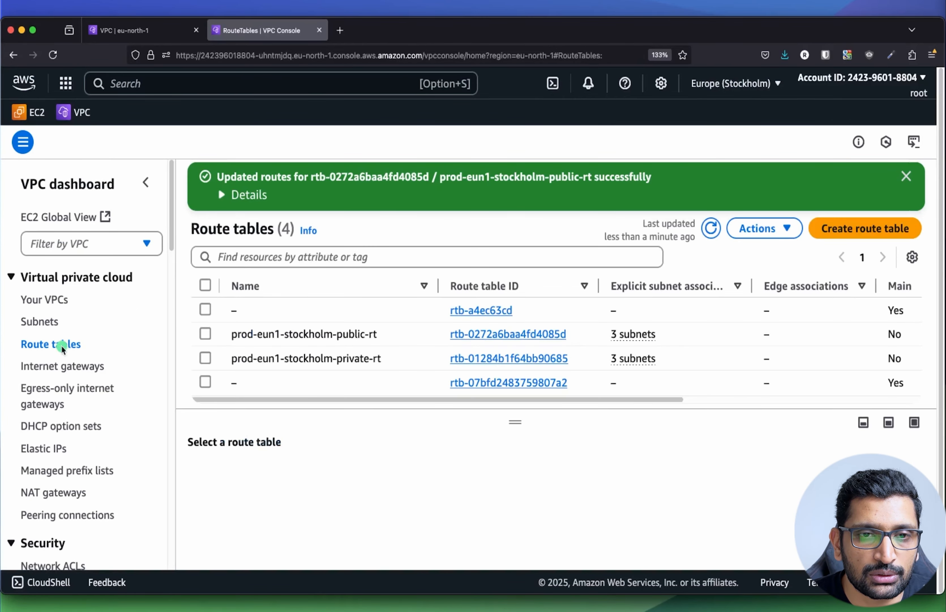
{"action": "left_click", "coordinate": [501, 359]}
{"action": "left_click", "coordinate": [880, 440]}
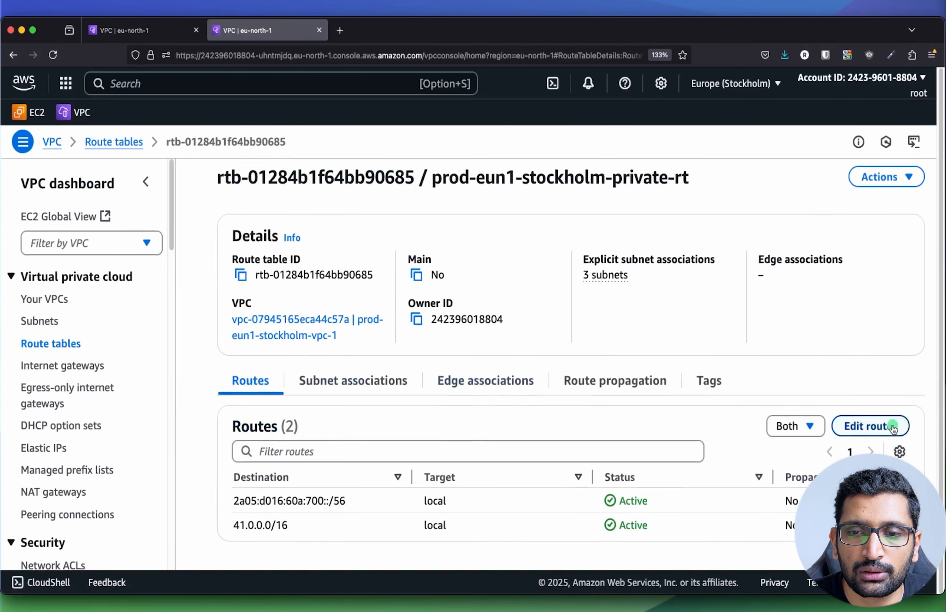
- Add a route with destination 41.0.0.0/8 to the private route table, targeting Core Network with the production core network ARN
{"action": "left_click", "coordinate": [95, 373]}
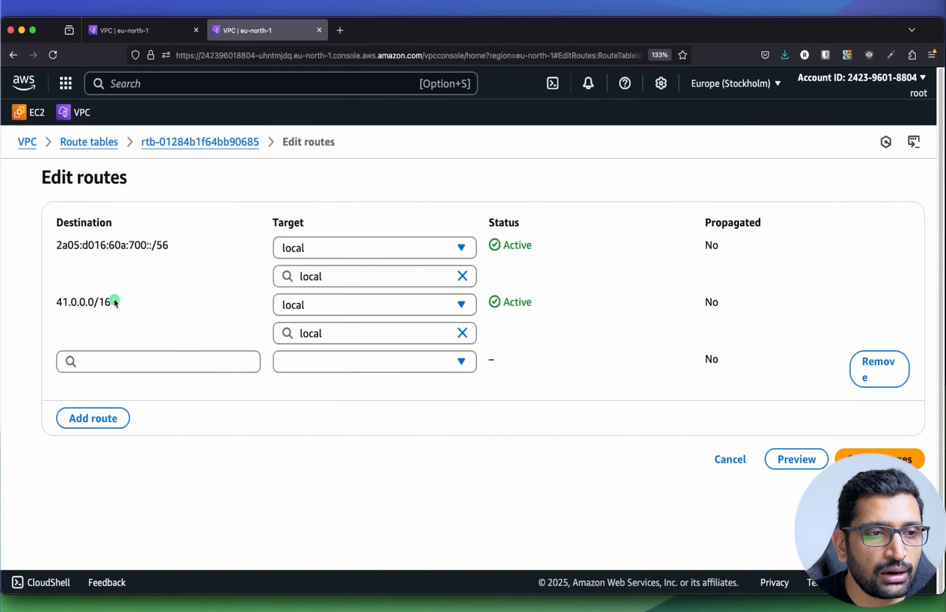
{"action": "left_click_drag", "start_coordinate": [114, 302], "coordinate": [50, 305]}
{"action": "key", "text": "super+c"}
{"action": "left_click", "coordinate": [98, 357]}
{"action": "key", "text": "super+v"}
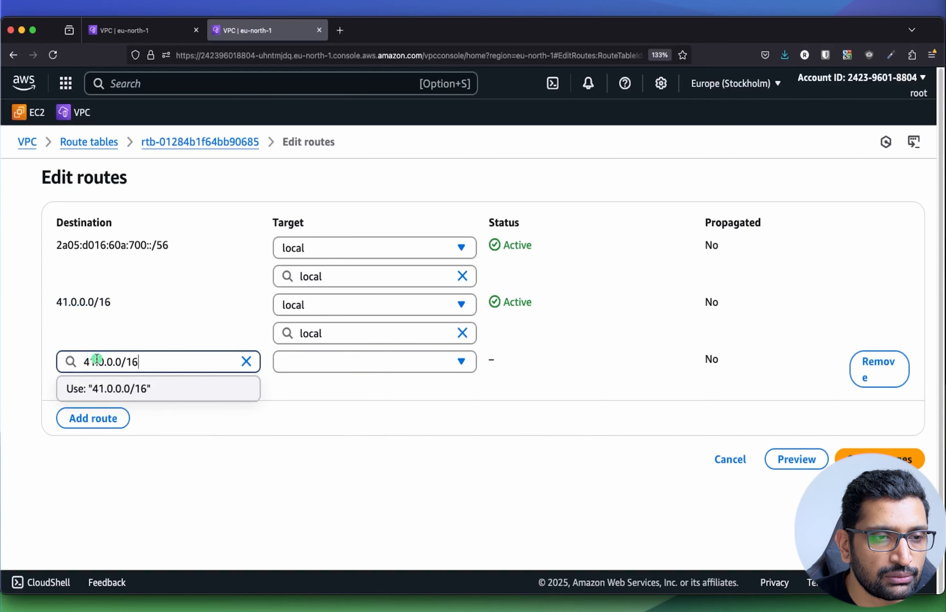
{"action": "key", "text": "BackSpace"}
{"action": "type", "text": "8"}
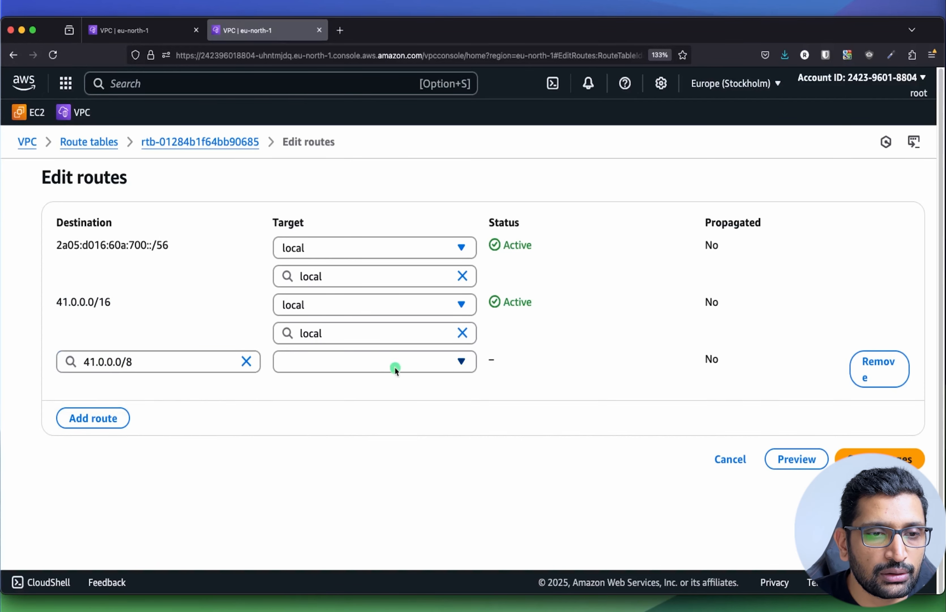
{"action": "left_click", "coordinate": [393, 363]}
{"action": "left_click", "coordinate": [344, 390]}
{"action": "type", "text": "arn:"}
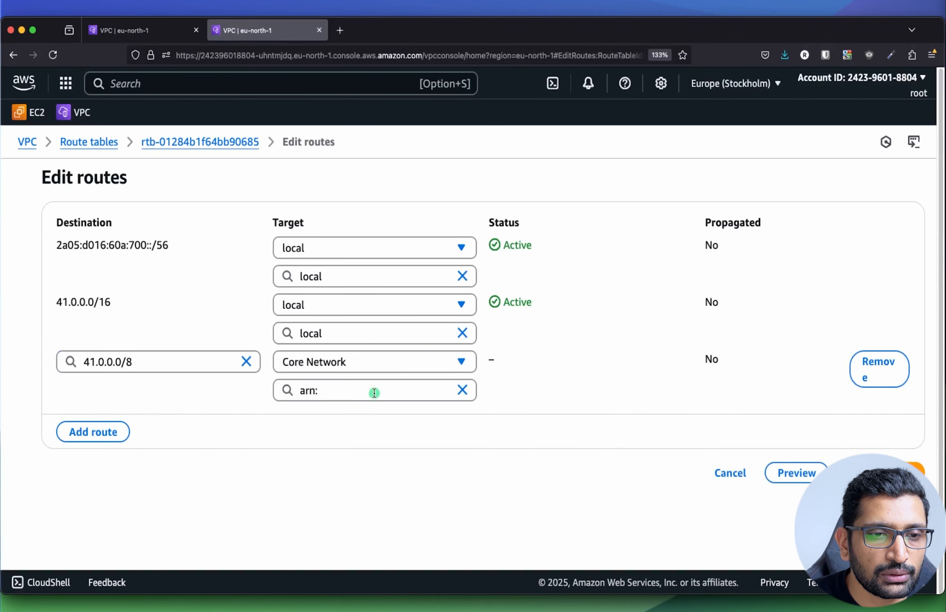
{"action": "left_click", "coordinate": [359, 444]}
- Add a second route to the private table, taking the Shared VPC's range 51.0.0.0/16 from the network diagram as its destination
{"action": "left_click", "coordinate": [110, 433]}
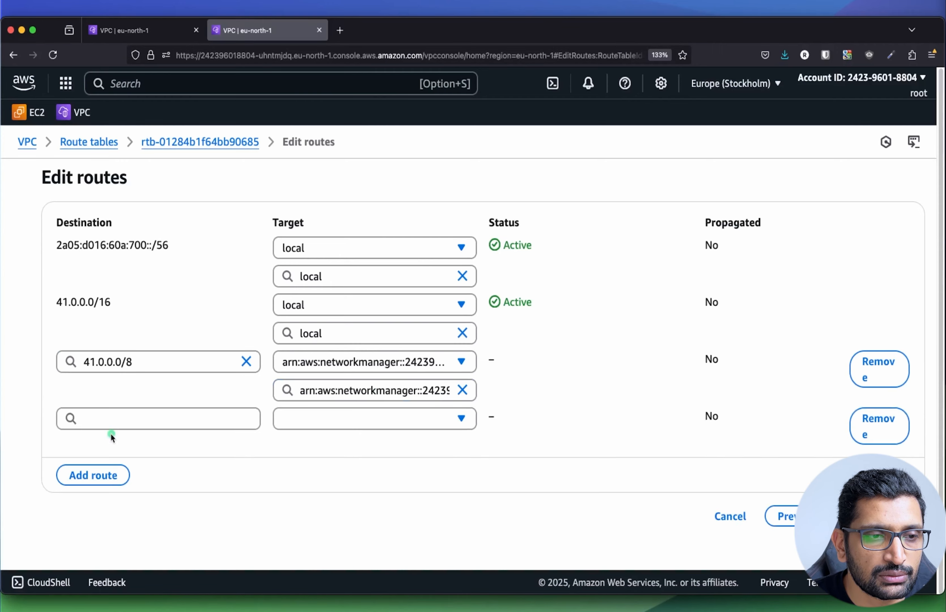
{"action": "key", "text": "super+Tab"}
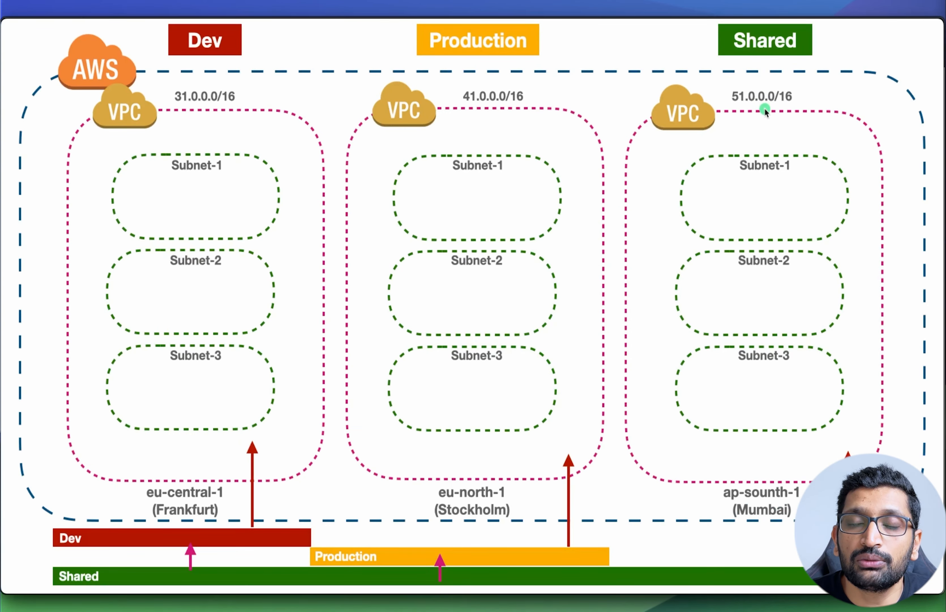
{"action": "key", "text": "super+Tab"}
{"action": "left_click", "coordinate": [112, 418]}
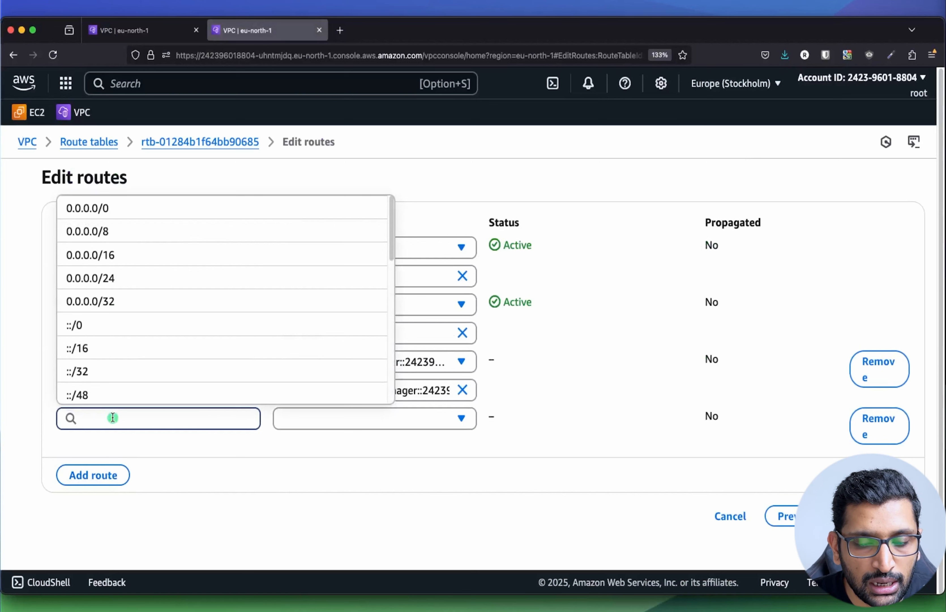
{"action": "type", "text": "51.0."}
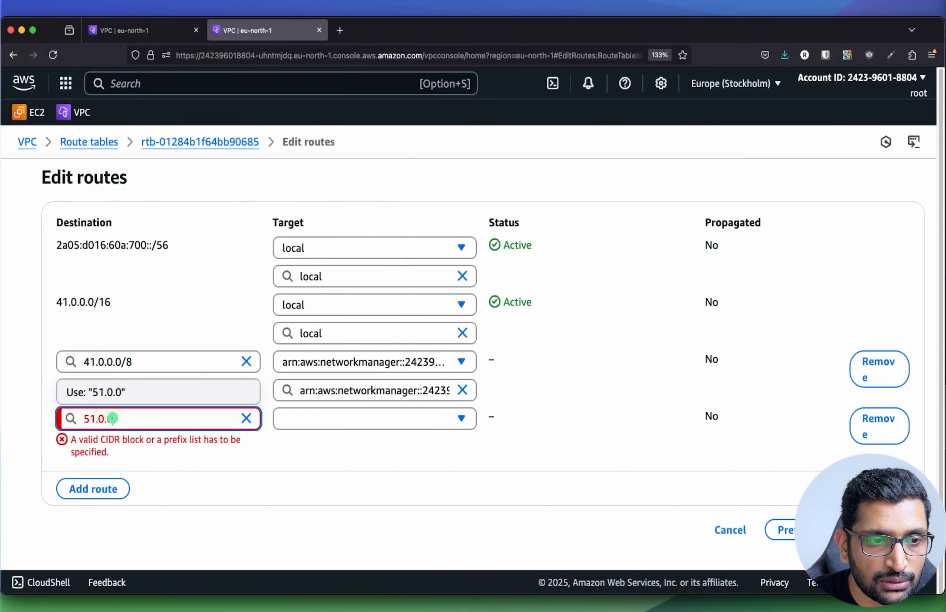
{"action": "type", "text": "0.0/16"}
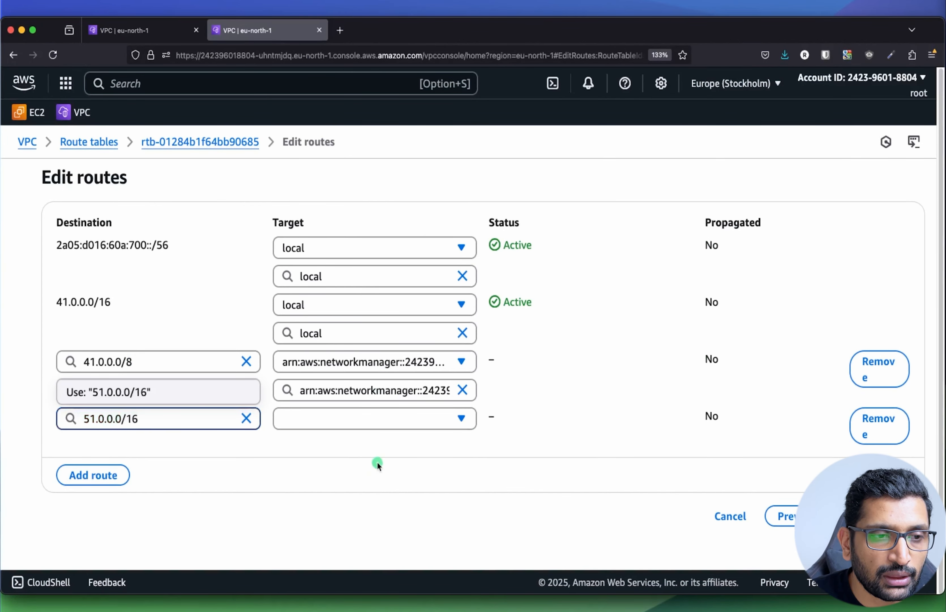
- Set the private table's 51.0.0.0/16 route target to Core Network with the production ARN, and save the route changes
{"action": "left_click", "coordinate": [433, 414]}
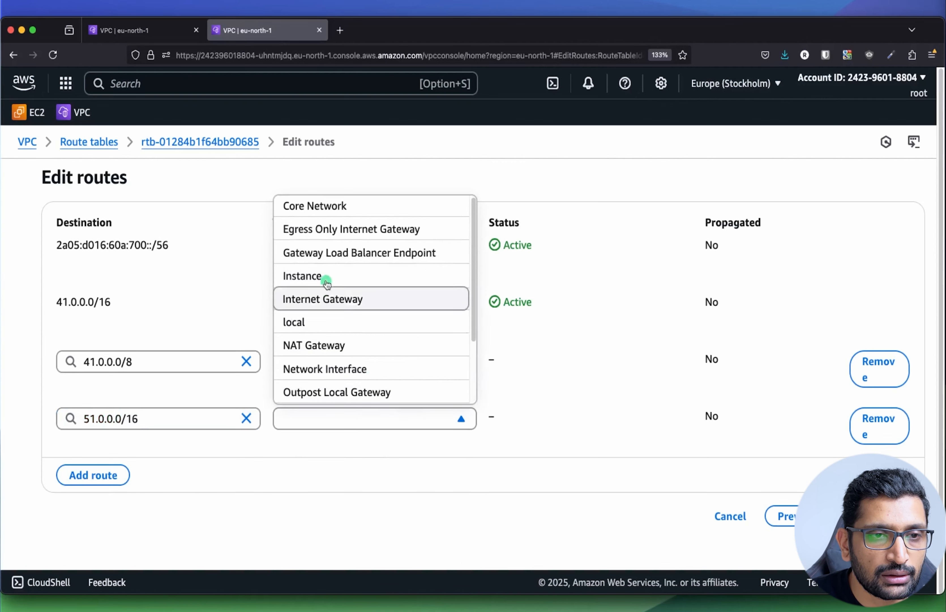
{"action": "left_click", "coordinate": [324, 214]}
{"action": "left_click", "coordinate": [355, 441]}
{"action": "type", "text": "arn:"}
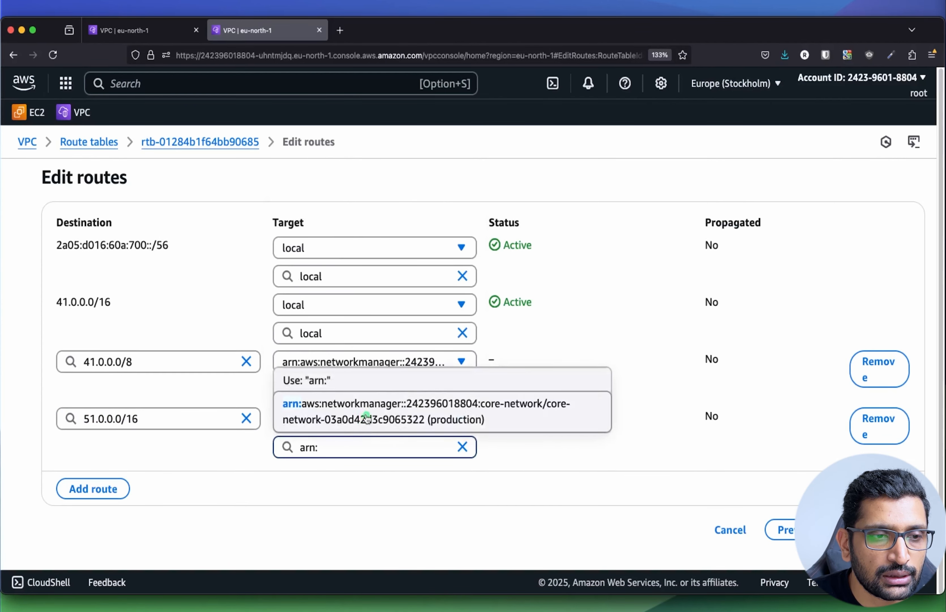
{"action": "left_click", "coordinate": [374, 409]}
{"action": "left_click", "coordinate": [885, 531]}
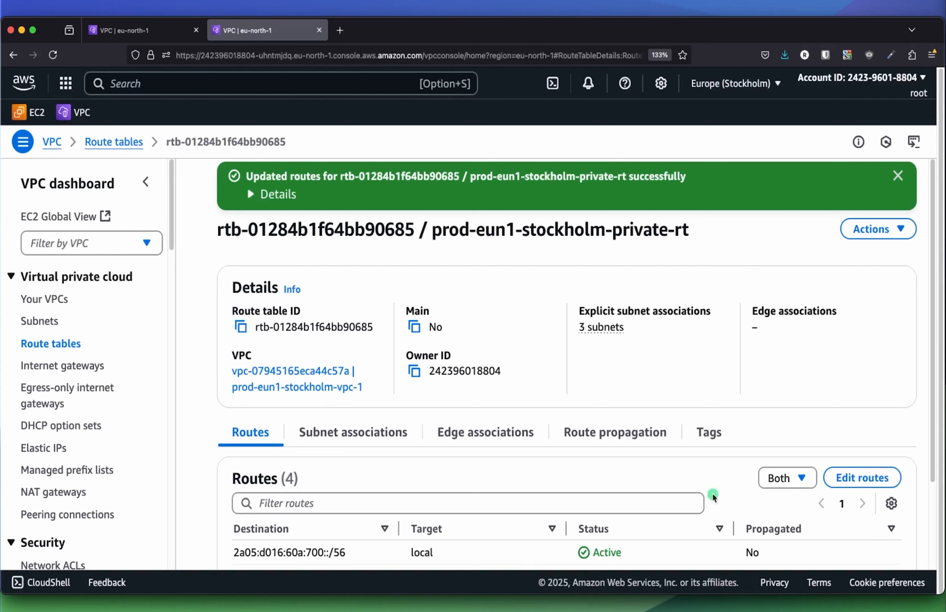
- Switch the console region to Asia Pacific (Mumbai) and return to the VPC dashboard home
{"action": "left_click", "coordinate": [748, 88]}
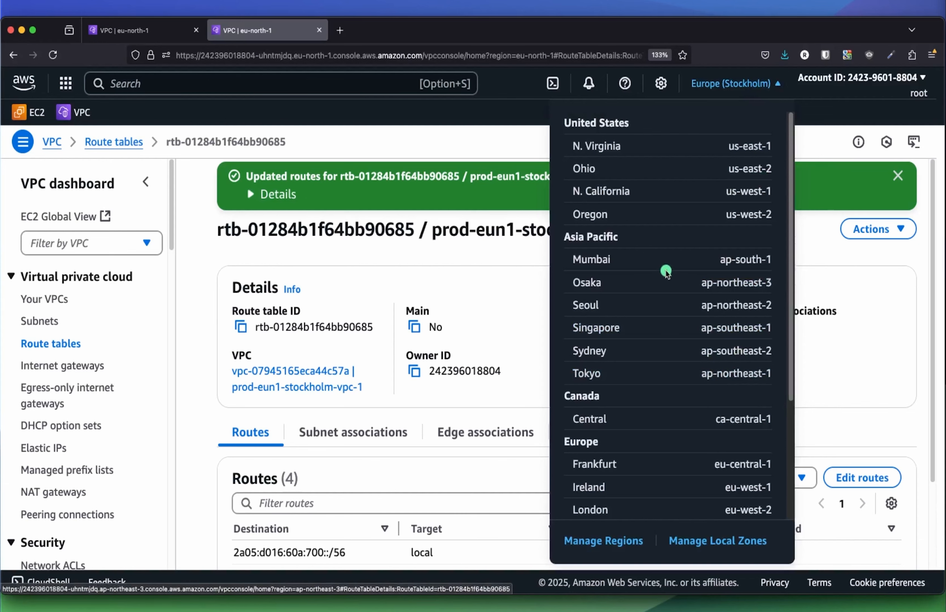
{"action": "left_click", "coordinate": [669, 260]}
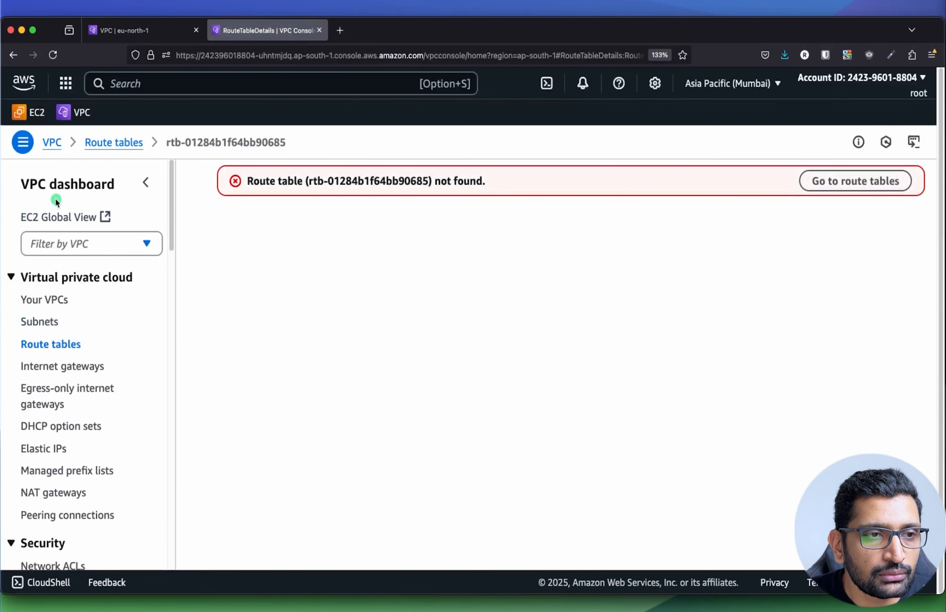
{"action": "left_click", "coordinate": [53, 146]}
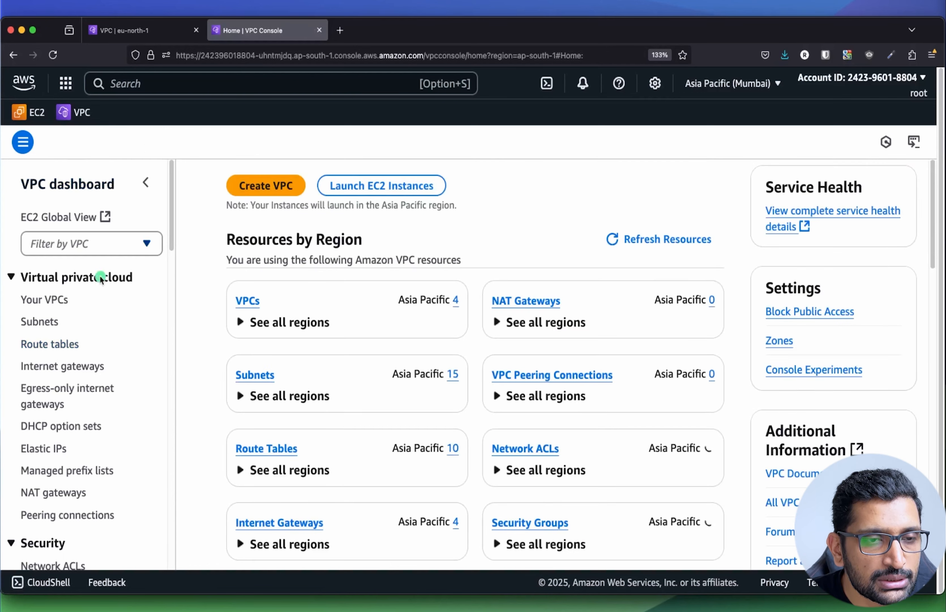
- Filter the Mumbai VPC console by shared-asiasouth1-mumbai-vpc-1
{"action": "left_click", "coordinate": [102, 245]}
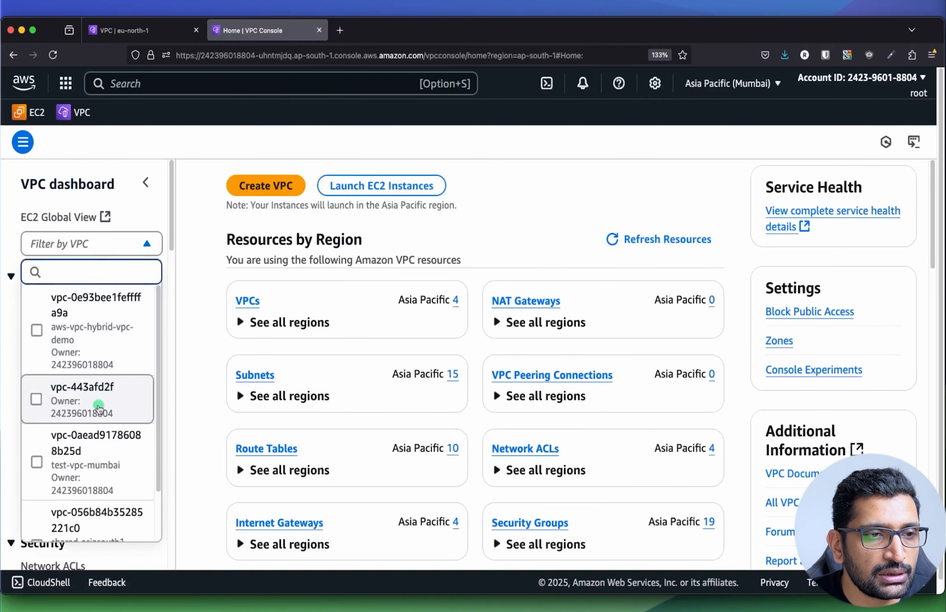
{"action": "scroll", "coordinate": [74, 406], "scroll_direction": "down", "scroll_amount": 2}
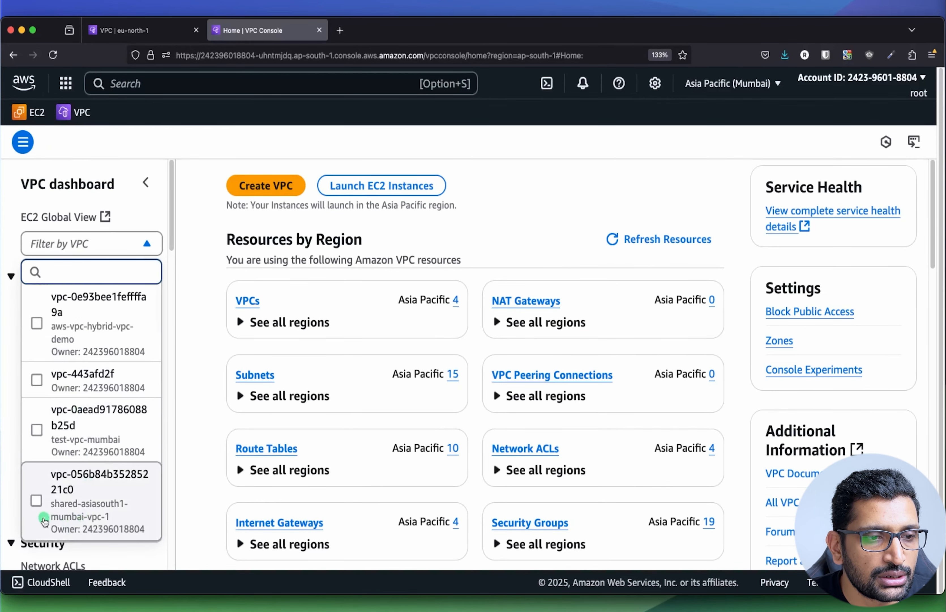
{"action": "scroll", "coordinate": [75, 511], "scroll_direction": "down", "scroll_amount": 8}
{"action": "scroll", "coordinate": [64, 401], "scroll_direction": "up", "scroll_amount": 2}
{"action": "scroll", "coordinate": [60, 350], "scroll_direction": "up", "scroll_amount": 2}
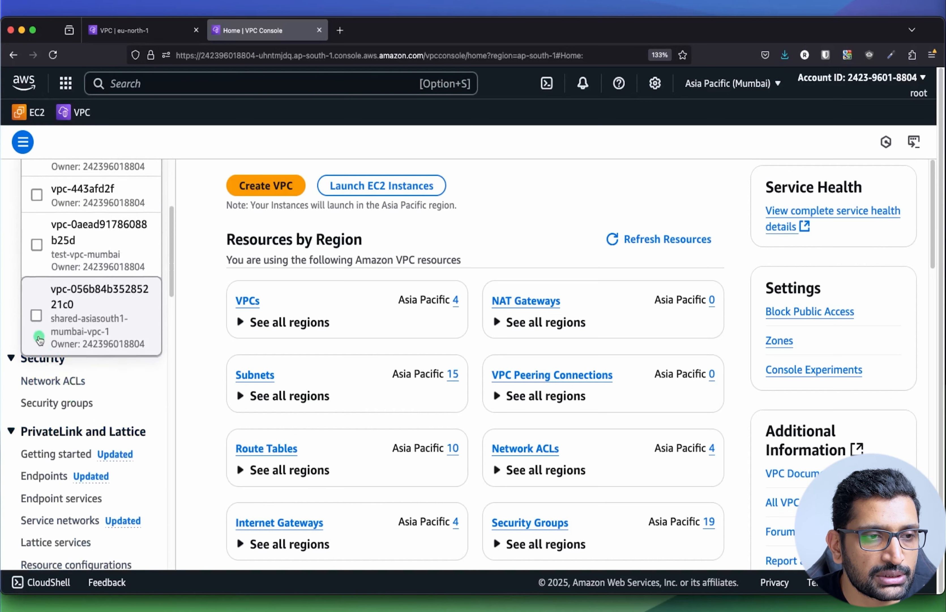
{"action": "left_click", "coordinate": [38, 320]}
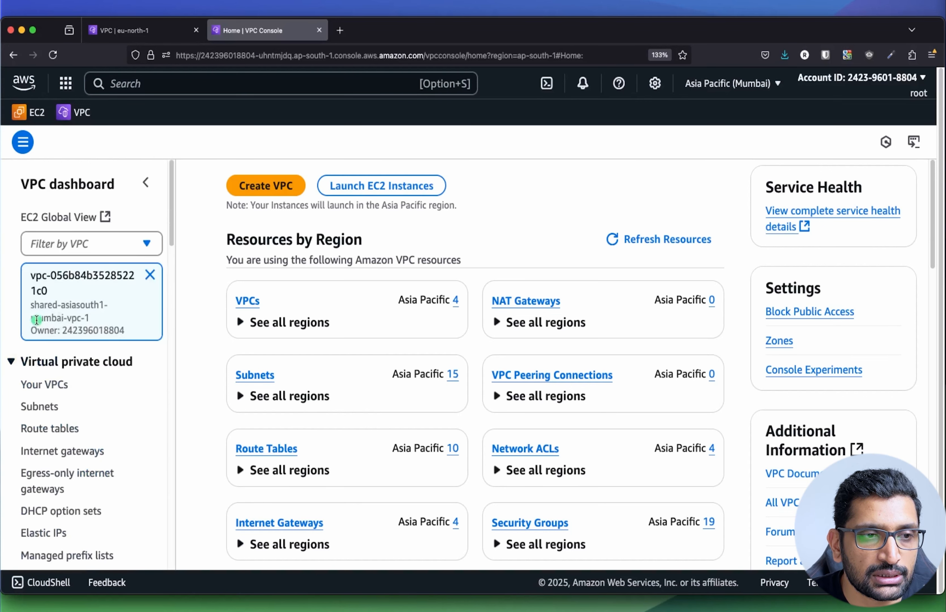
- Open the shared-asiasouth1-mumbai-public-rt route table and start editing its routes
{"action": "left_click", "coordinate": [49, 428]}
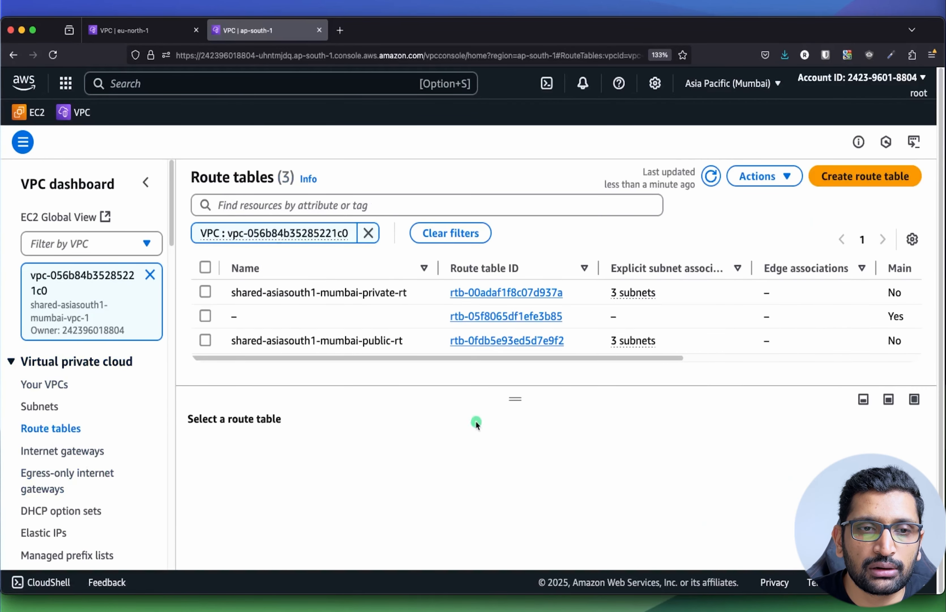
{"action": "left_click", "coordinate": [495, 345]}
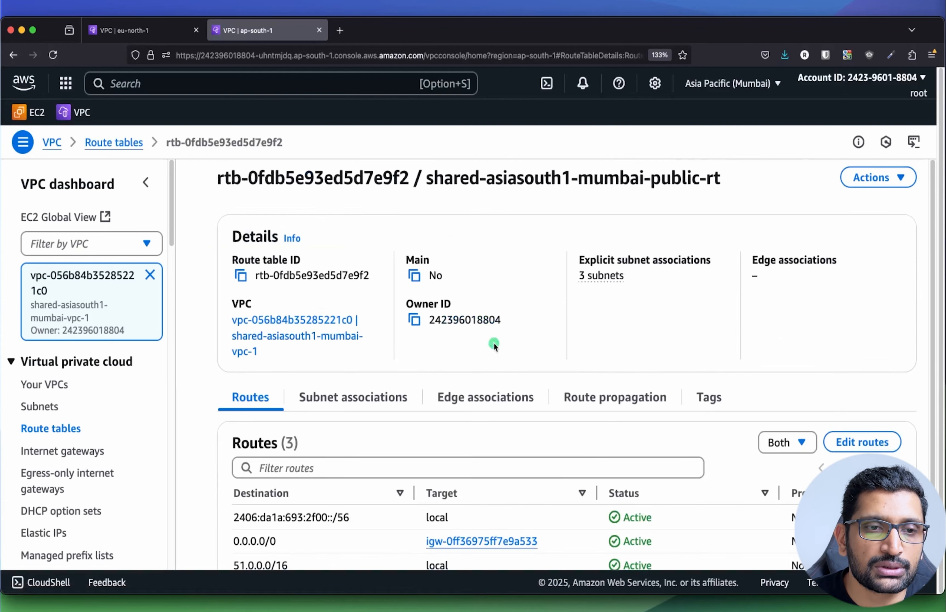
{"action": "left_click", "coordinate": [886, 405]}
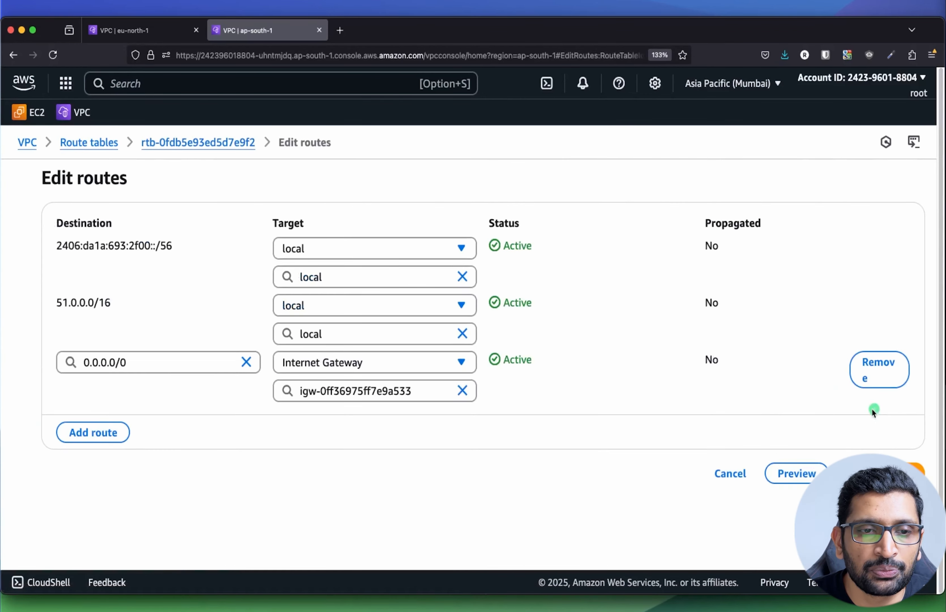
- Switch to the network diagram and draw freehand arrows from the Shared VPC to the Production VPC and to the Dev VPC
{"action": "key", "text": "super+Tab"}
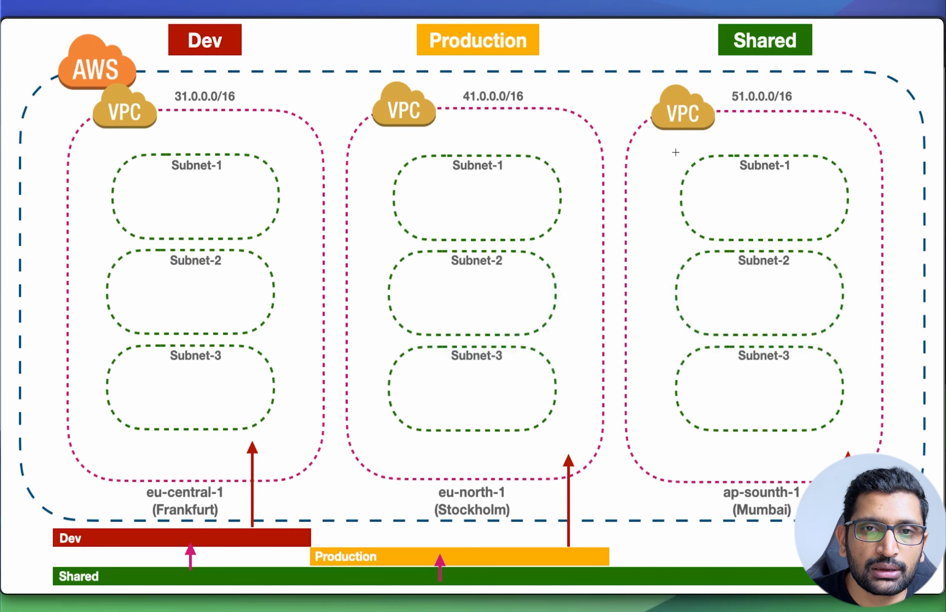
{"action": "left_click_drag", "start_coordinate": [665, 214], "coordinate": [560, 208]}
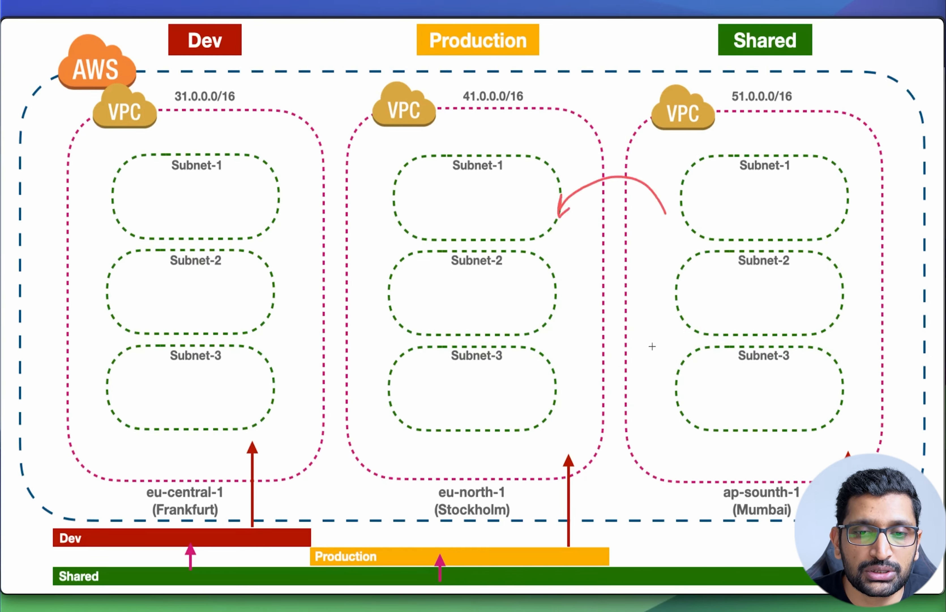
{"action": "left_click_drag", "start_coordinate": [689, 372], "coordinate": [334, 347]}
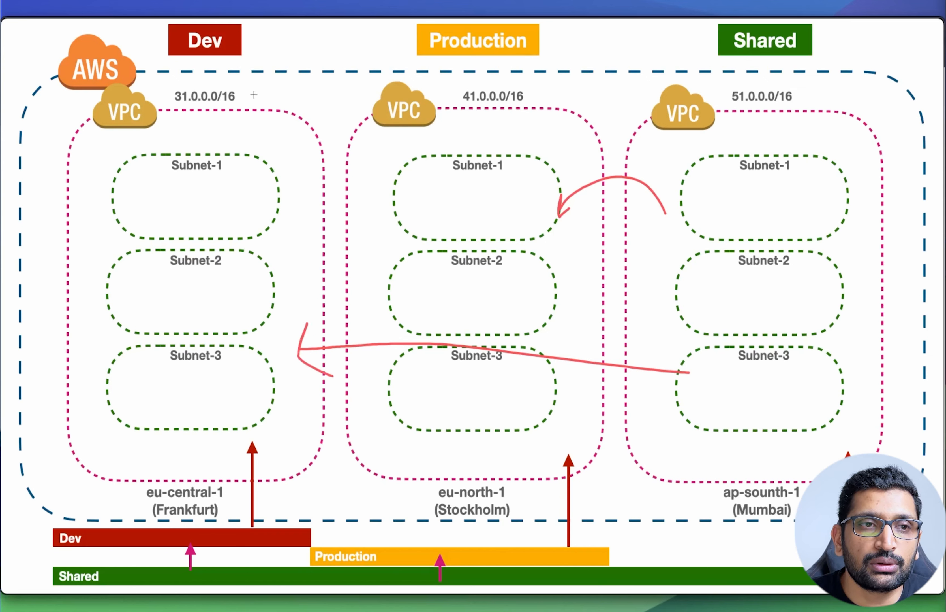
- Circle the 31.0.0.0/16, 41.0.0.0/16 and 51.0.0.0/16 CIDR blocks on the diagram and switch back to the AWS console in the browser
{"action": "mouse_move", "coordinate": [254, 95]}
{"action": "left_mouse_down"}
{"action": "mouse_move", "coordinate": [158, 106]}
{"action": "mouse_move", "coordinate": [240, 84]}
{"action": "left_mouse_up"}
{"action": "mouse_move", "coordinate": [522, 86]}
{"action": "left_mouse_down"}
{"action": "mouse_move", "coordinate": [440, 113]}
{"action": "mouse_move", "coordinate": [511, 80]}
{"action": "left_mouse_up"}
{"action": "mouse_move", "coordinate": [805, 84]}
{"action": "left_mouse_down"}
{"action": "mouse_move", "coordinate": [741, 72]}
{"action": "mouse_move", "coordinate": [791, 110]}
{"action": "left_mouse_up"}
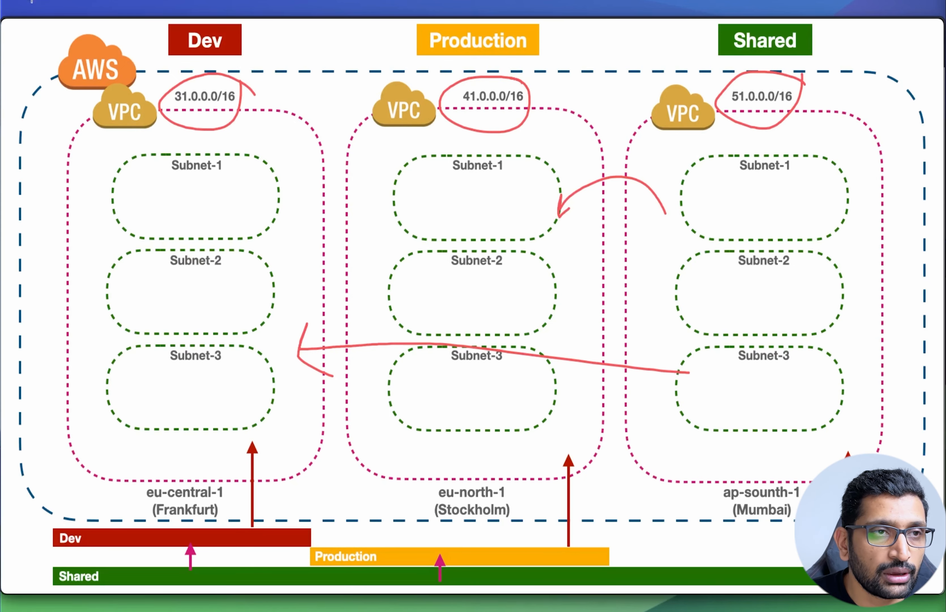
{"action": "key", "text": "Escape"}
{"action": "key", "text": "super+Tab"}
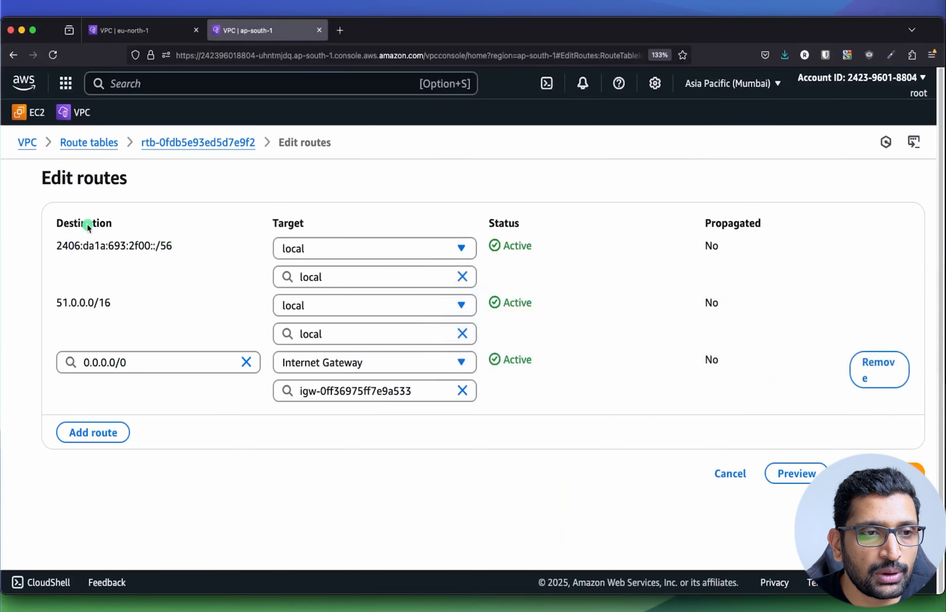
- Add a route to the Mumbai public route table with destination 51.0.0.0/8, adapted from the local 51.0.0.0/16 CIDR
{"action": "left_click_drag", "start_coordinate": [116, 305], "coordinate": [46, 301]}
{"action": "key", "text": "super+c"}
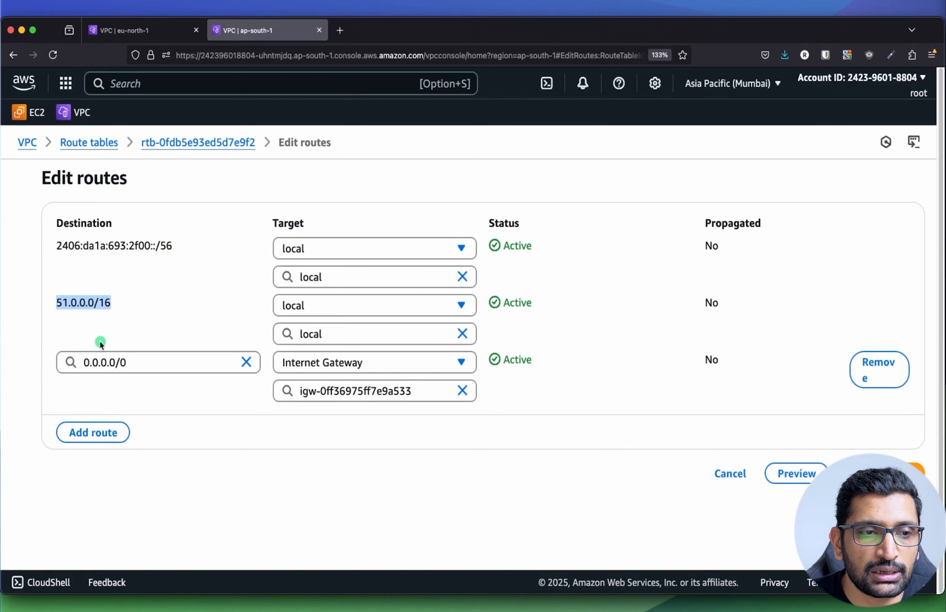
{"action": "left_click", "coordinate": [94, 430]}
{"action": "left_click", "coordinate": [117, 419]}
{"action": "key", "text": "super+v"}
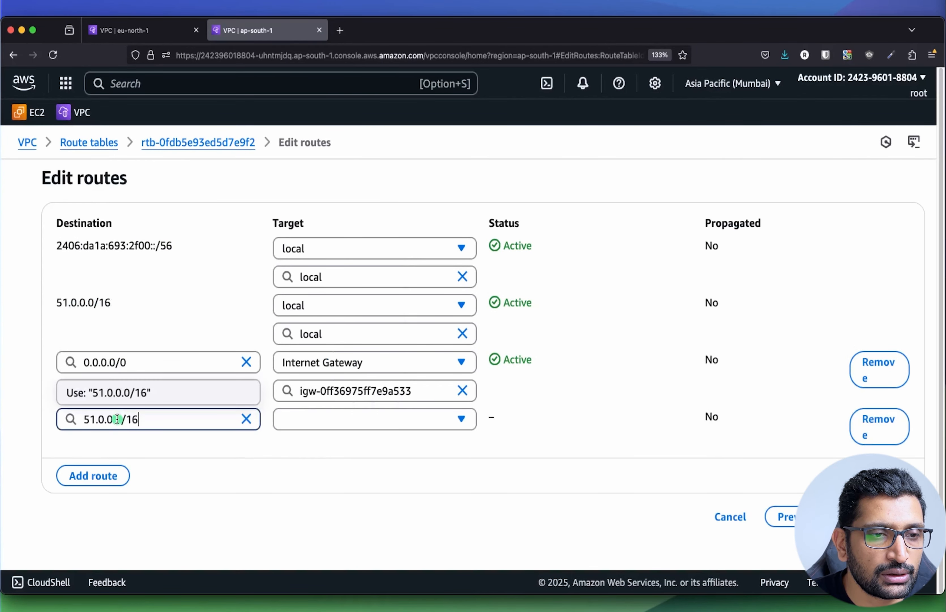
{"action": "key", "text": "BackSpace"}
{"action": "key", "text": "BackSpace"}
{"action": "type", "text": "8"}
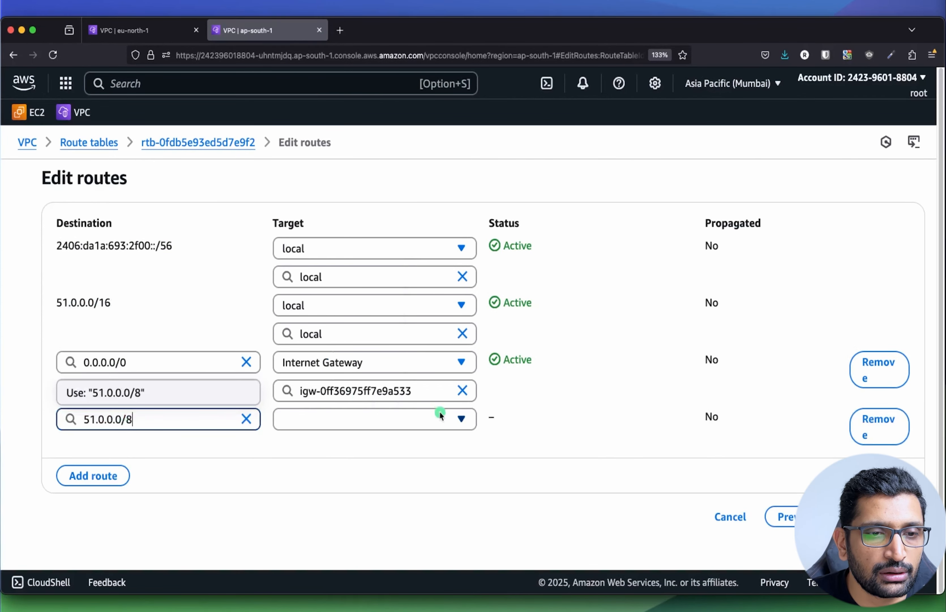
- Set the 51.0.0.0/8 route's target to Core Network and choose the suggested core network ARN
{"action": "left_click", "coordinate": [435, 420]}
{"action": "left_click", "coordinate": [344, 209]}
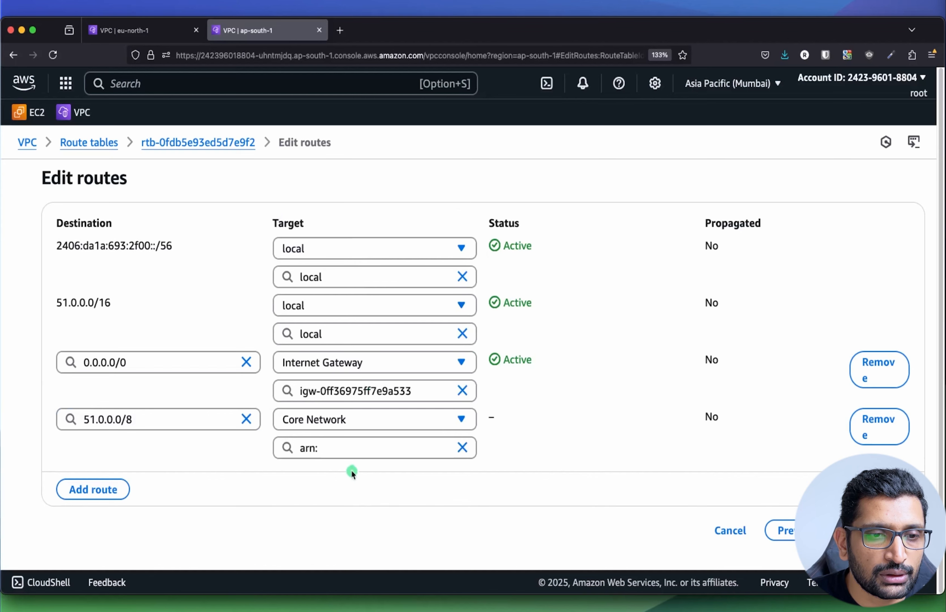
{"action": "left_click", "coordinate": [345, 449]}
{"action": "type", "text": "arn:"}
{"action": "left_click", "coordinate": [334, 498]}
- Add a route with destination 31.0.0.0/16 that targets the suggested core network ARN
{"action": "left_click", "coordinate": [96, 491]}
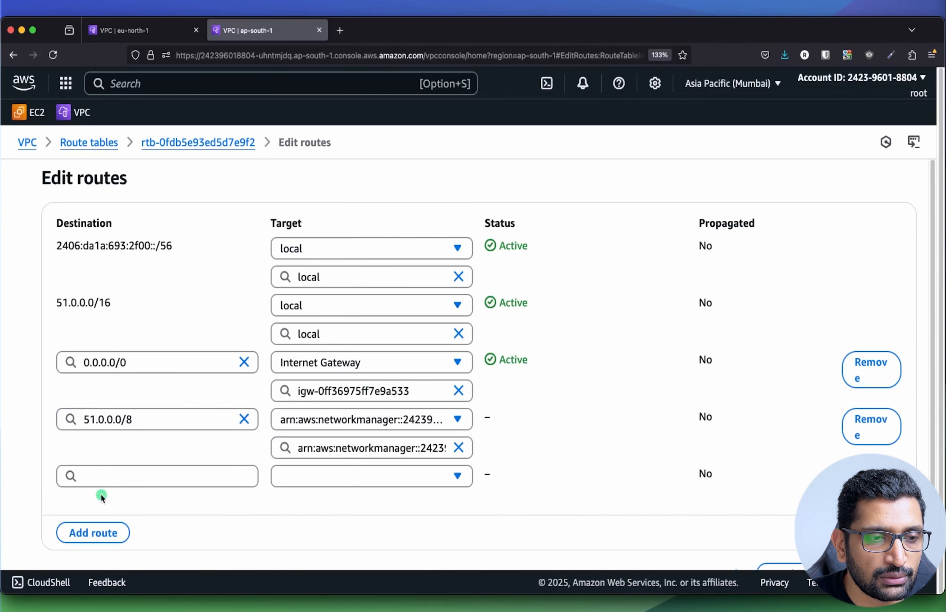
{"action": "left_click", "coordinate": [100, 476]}
{"action": "type", "text": "31.0.0.0"}
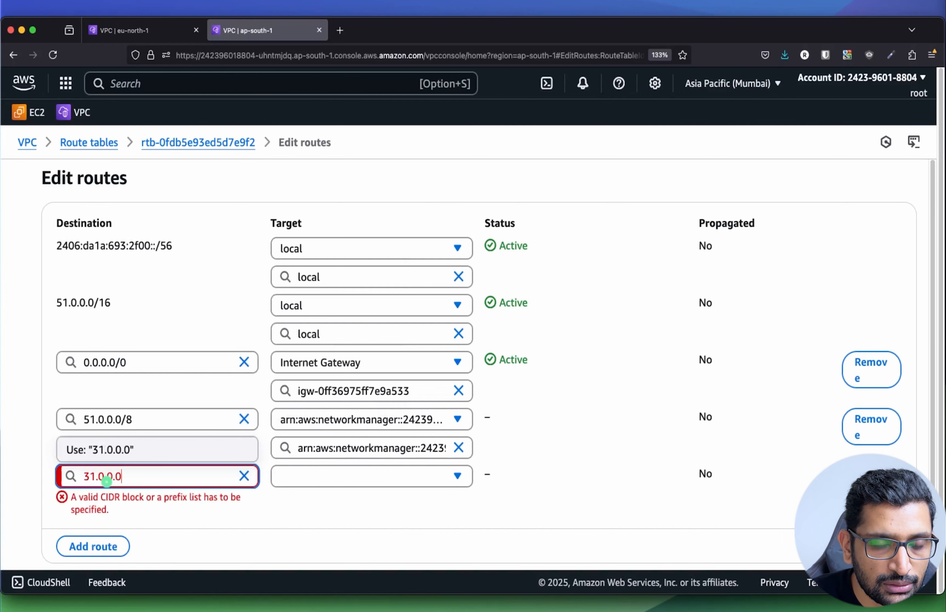
{"action": "type", "text": "/16"}
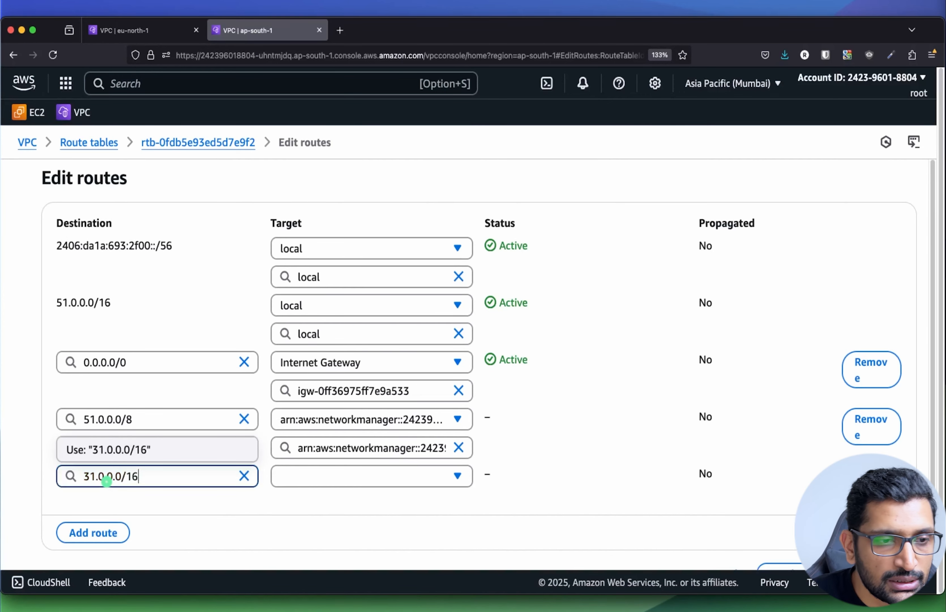
{"action": "left_click", "coordinate": [414, 470]}
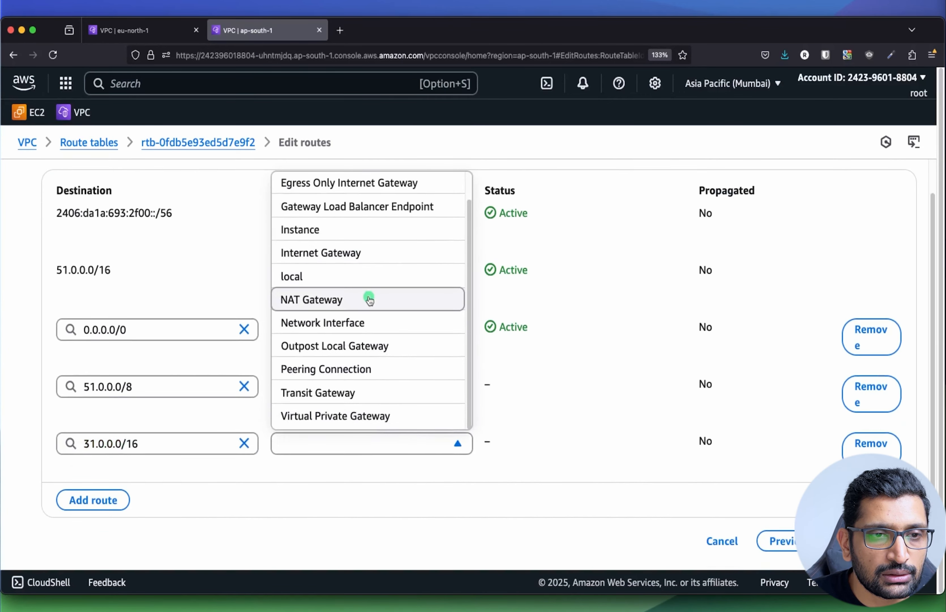
{"action": "left_click", "coordinate": [335, 185]}
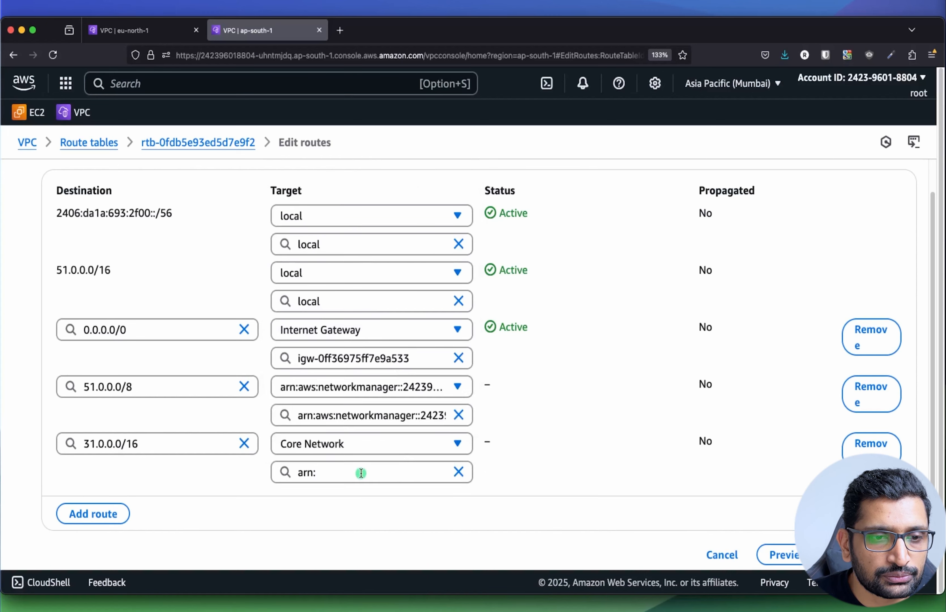
{"action": "left_click", "coordinate": [359, 473]}
{"action": "left_click", "coordinate": [352, 437]}
- Add a route with destination 41.0.0.0/16 that targets the shared core network ARN
{"action": "left_click", "coordinate": [93, 515]}
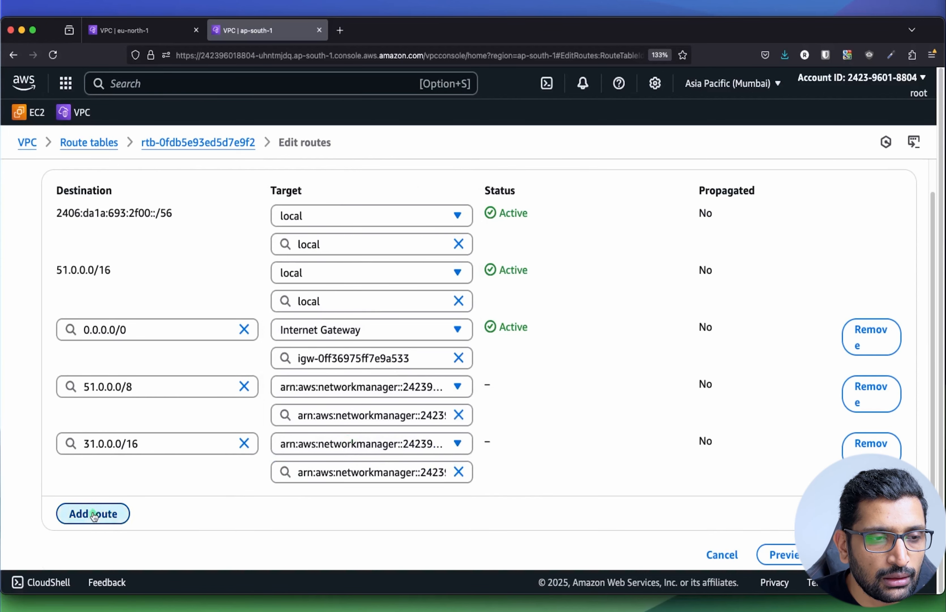
{"action": "left_click", "coordinate": [95, 501]}
{"action": "type", "text": "41.0"}
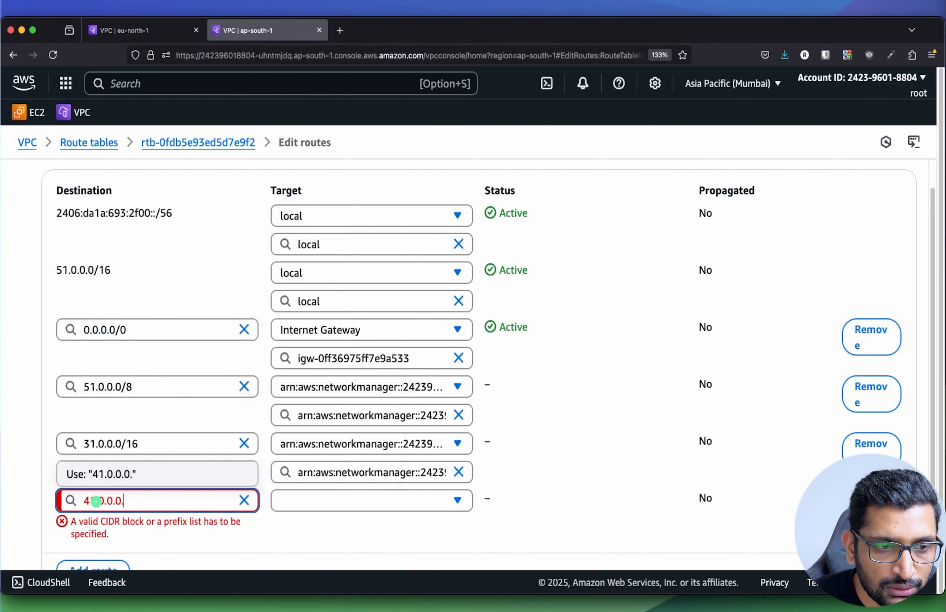
{"action": "type", "text": ".0.0/16"}
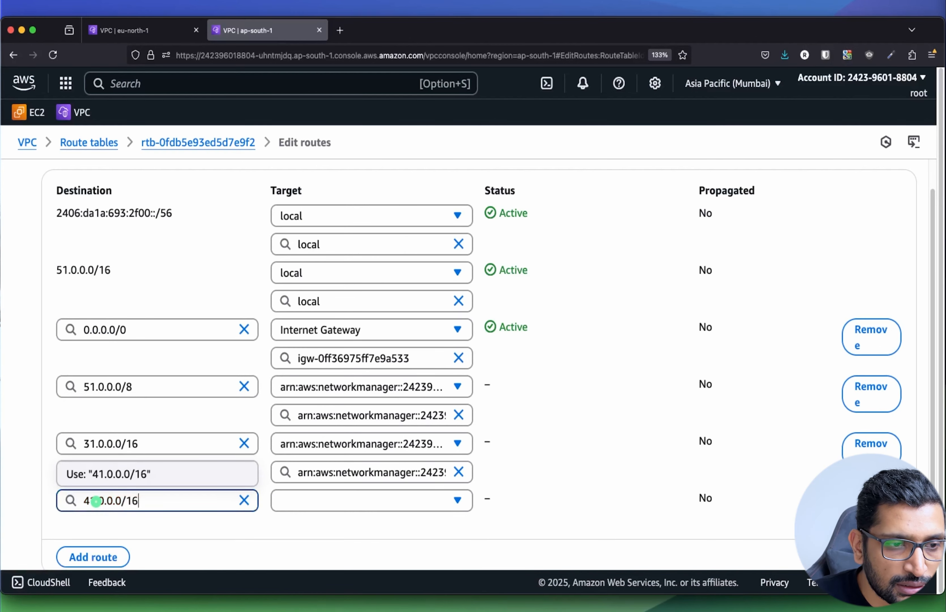
{"action": "left_click", "coordinate": [371, 497]}
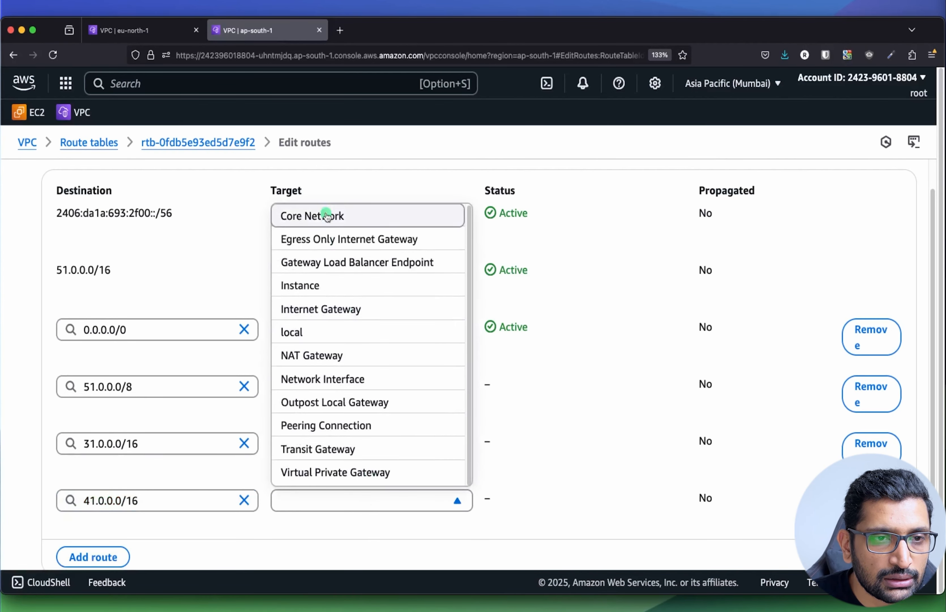
{"action": "left_click", "coordinate": [327, 216]}
{"action": "left_click", "coordinate": [381, 533]}
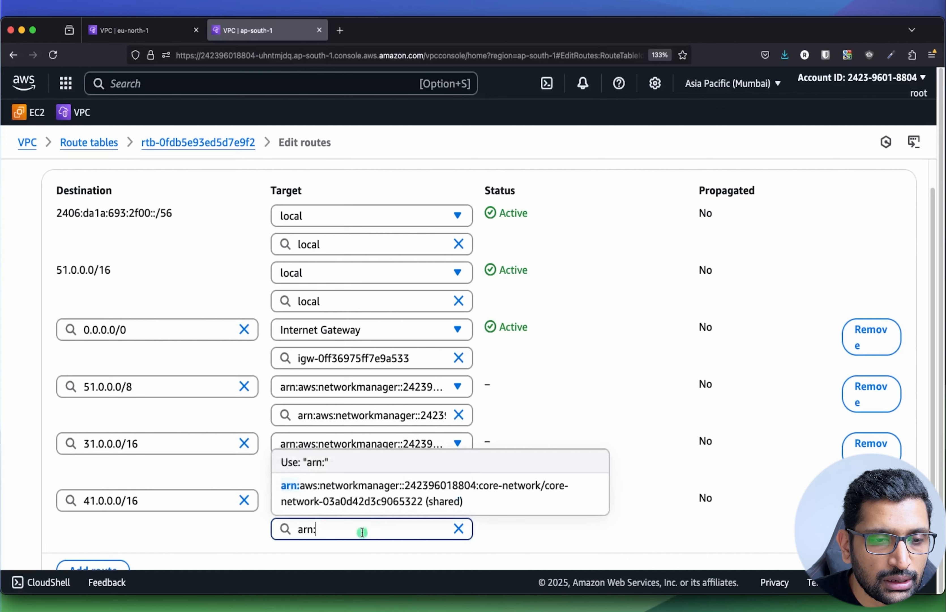
{"action": "left_click", "coordinate": [360, 495]}
- Check the CIDR blocks on the network diagram, return to the browser and save the public route table's route changes
{"action": "key", "text": "super+Tab"}
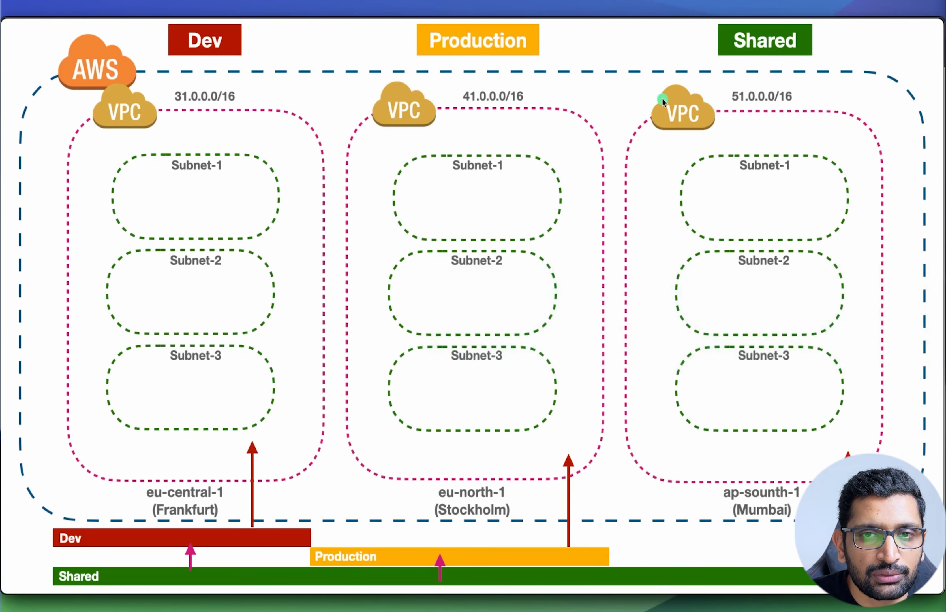
{"action": "key", "text": "super+Tab"}
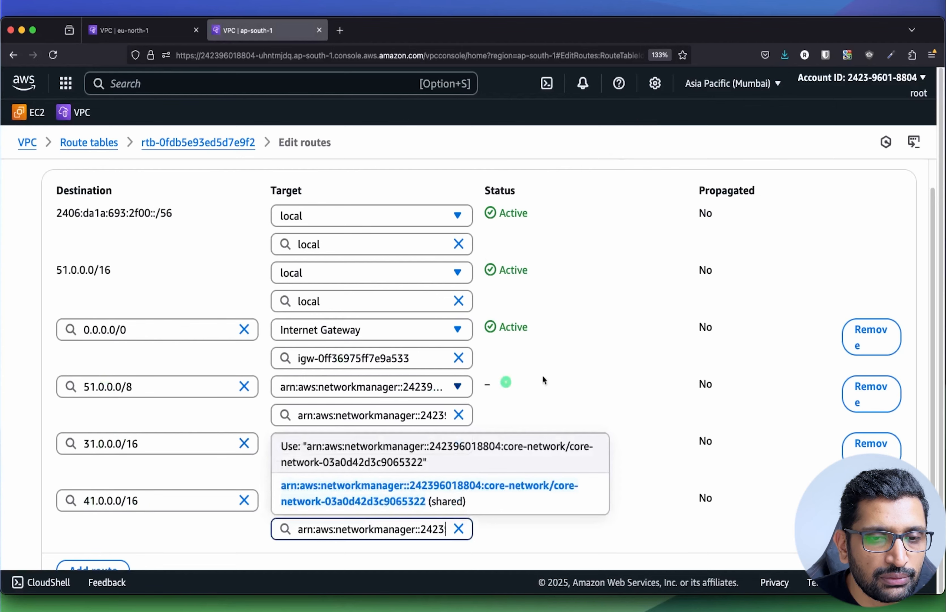
{"action": "left_click", "coordinate": [686, 532]}
{"action": "scroll", "coordinate": [686, 531], "scroll_direction": "down", "scroll_amount": 3}
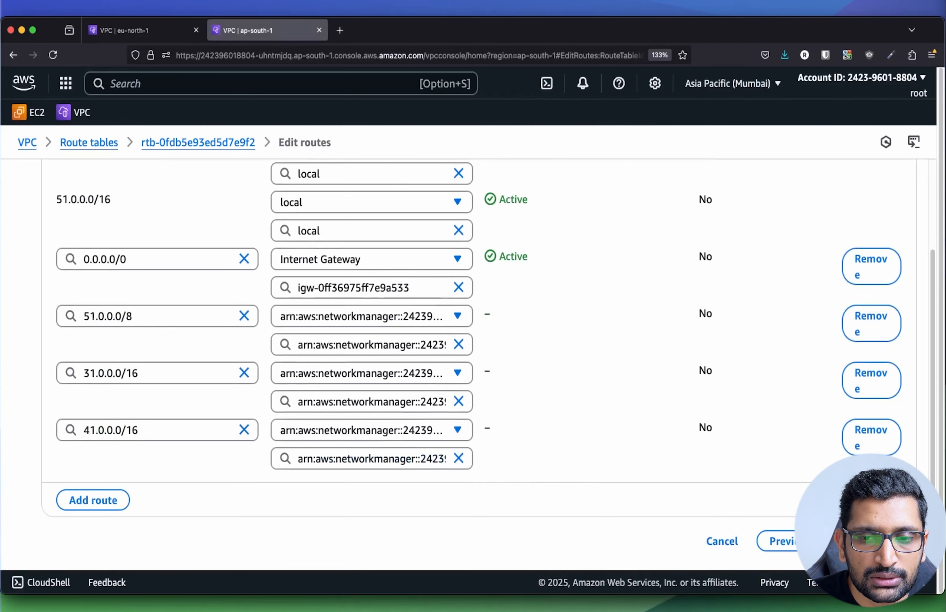
{"action": "left_click", "coordinate": [855, 540]}
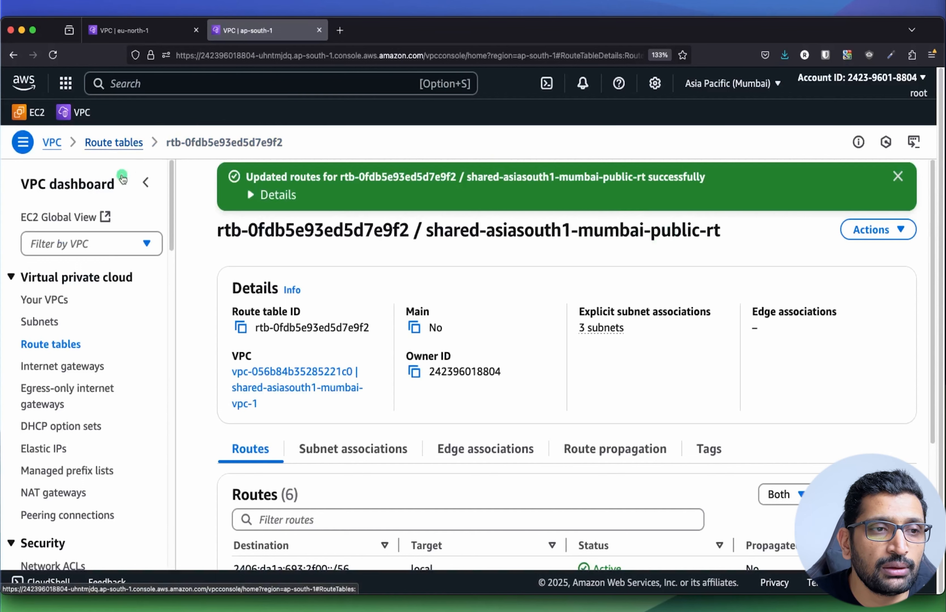
- Open the shared-asiasouth1-mumbai-private-rt route table and start editing its routes
{"action": "left_click", "coordinate": [116, 143]}
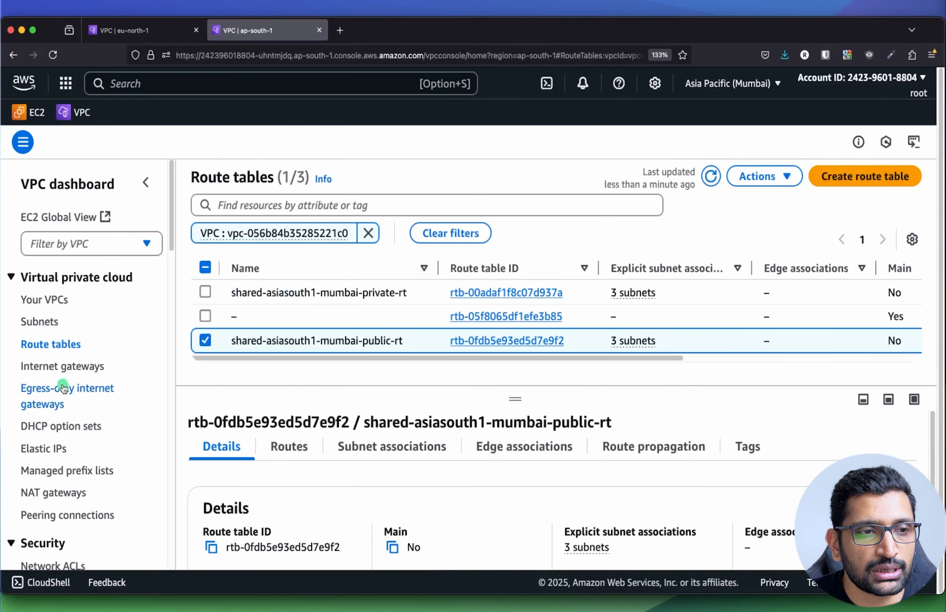
{"action": "left_click", "coordinate": [530, 296]}
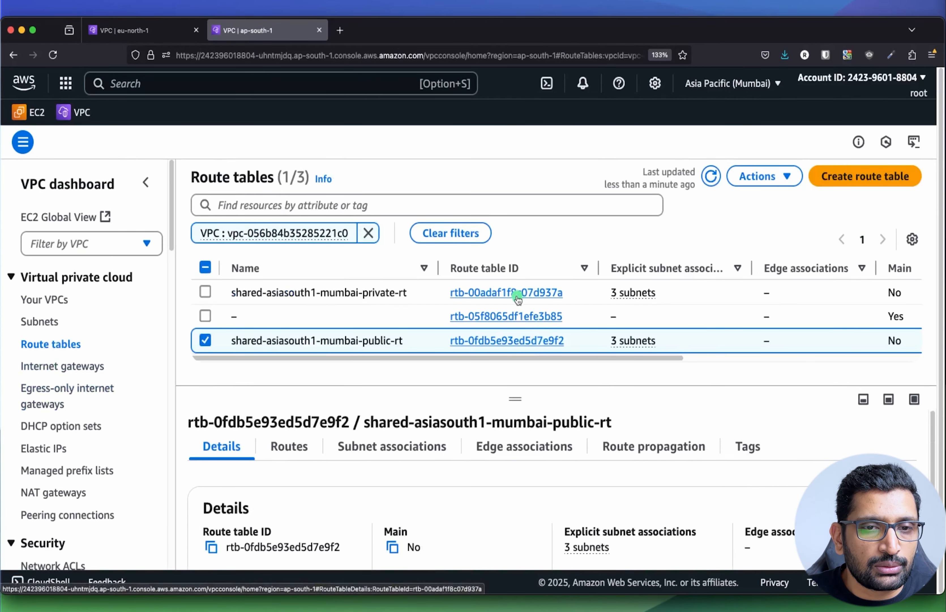
{"action": "scroll", "coordinate": [577, 330], "scroll_direction": "down", "scroll_amount": 1}
{"action": "left_click", "coordinate": [886, 433]}
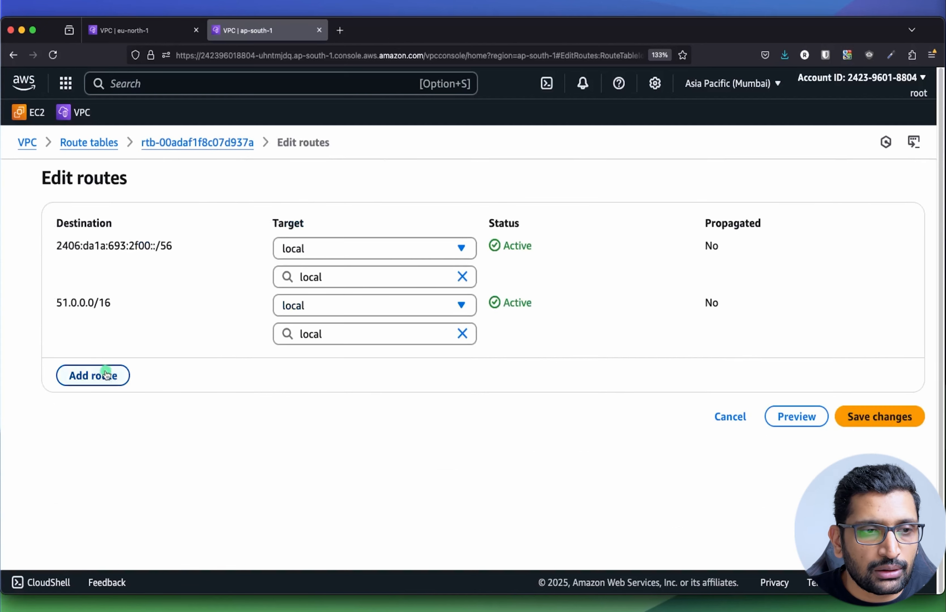
- Add three blank route entries to the Mumbai private route table
{"action": "left_click", "coordinate": [101, 373]}
{"action": "left_click", "coordinate": [97, 416]}
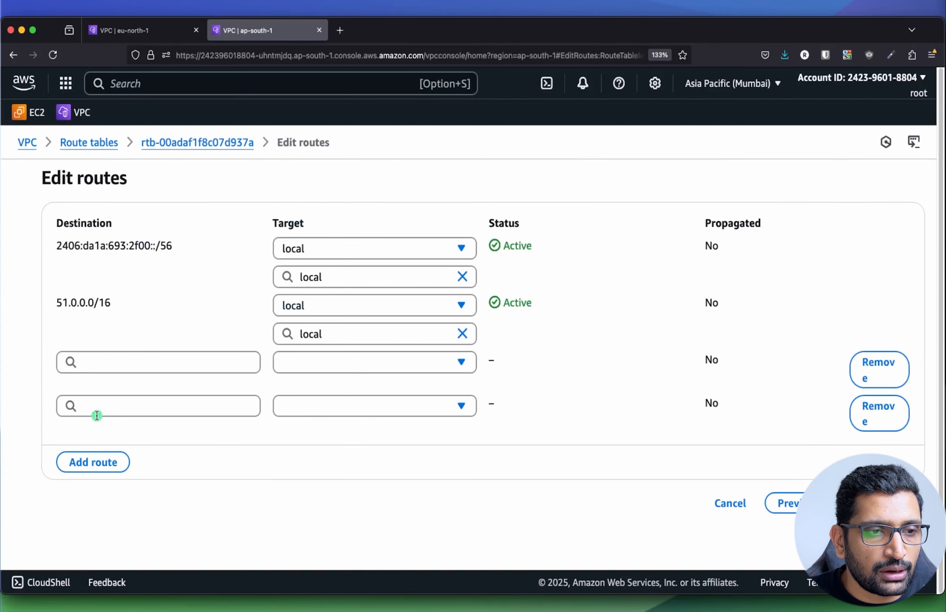
{"action": "left_click", "coordinate": [93, 462]}
{"action": "left_click", "coordinate": [100, 362]}
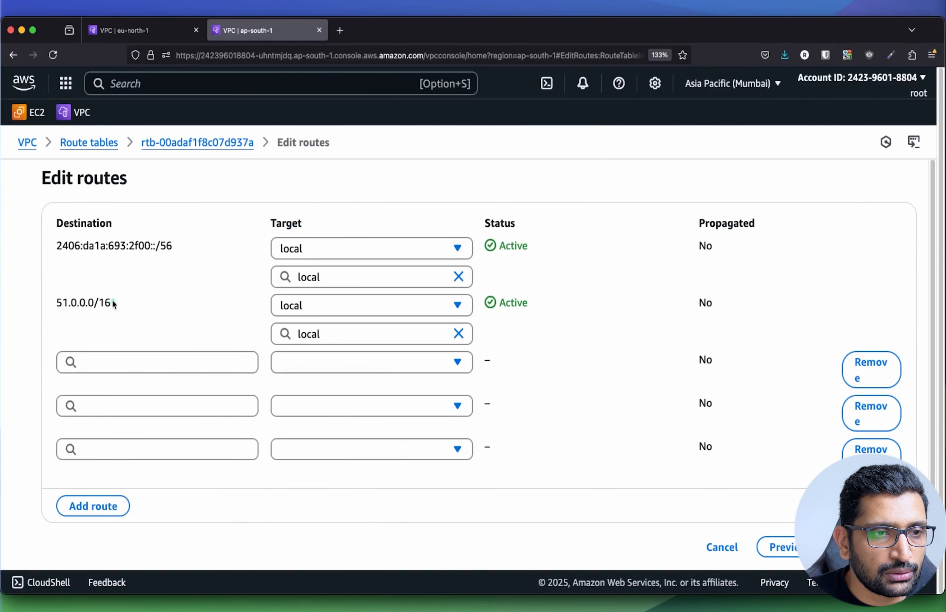
- Set the first new route's destination to 51.0.0.0/8, adapted from the local 51.0.0.0/16 CIDR
{"action": "left_click_drag", "start_coordinate": [118, 302], "coordinate": [50, 321]}
{"action": "key", "text": "super+c"}
{"action": "left_click", "coordinate": [97, 359]}
{"action": "key", "text": "super+v"}
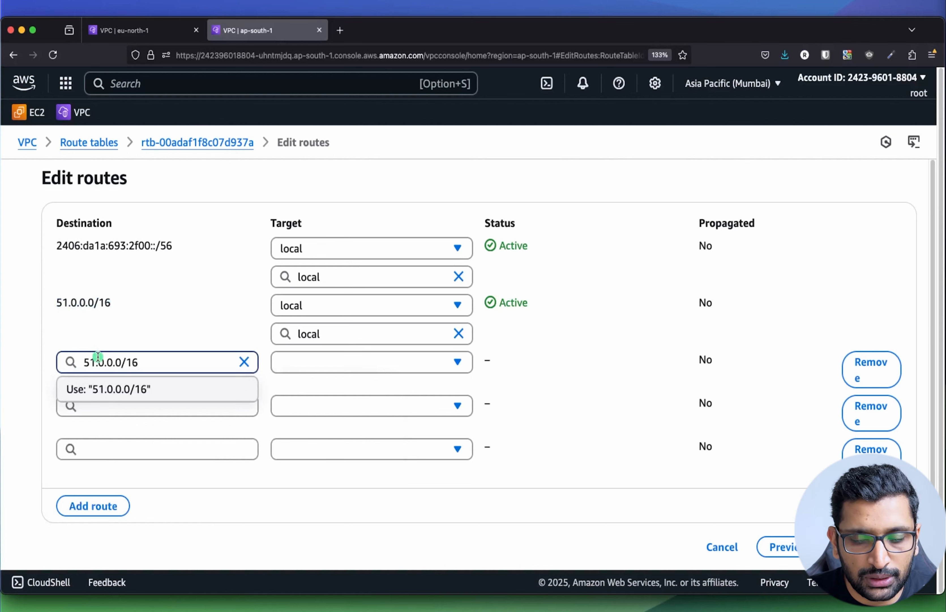
{"action": "key", "text": "BackSpace"}
{"action": "key", "text": "BackSpace"}
{"action": "type", "text": "8"}
- Set the second new route's destination to 31.0.0.0/16 and the third's to 41.0.0.0/16
{"action": "left_click", "coordinate": [98, 406]}
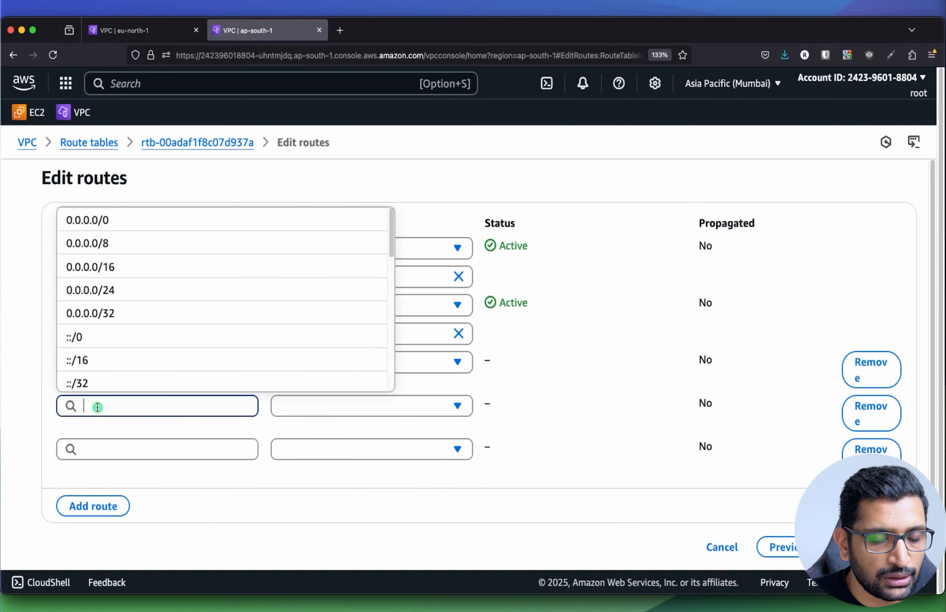
{"action": "type", "text": "31.0"}
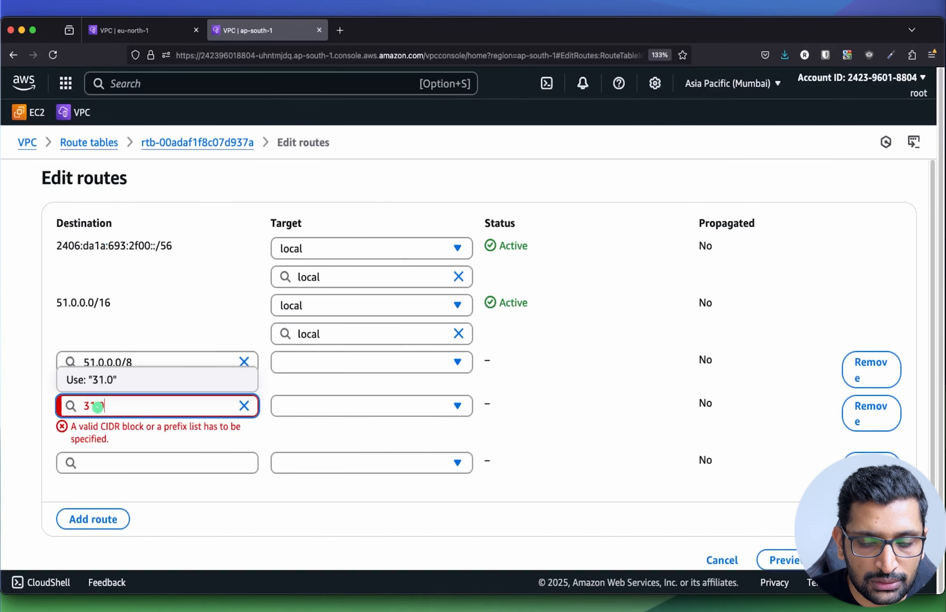
{"action": "type", "text": ".0.0/"}
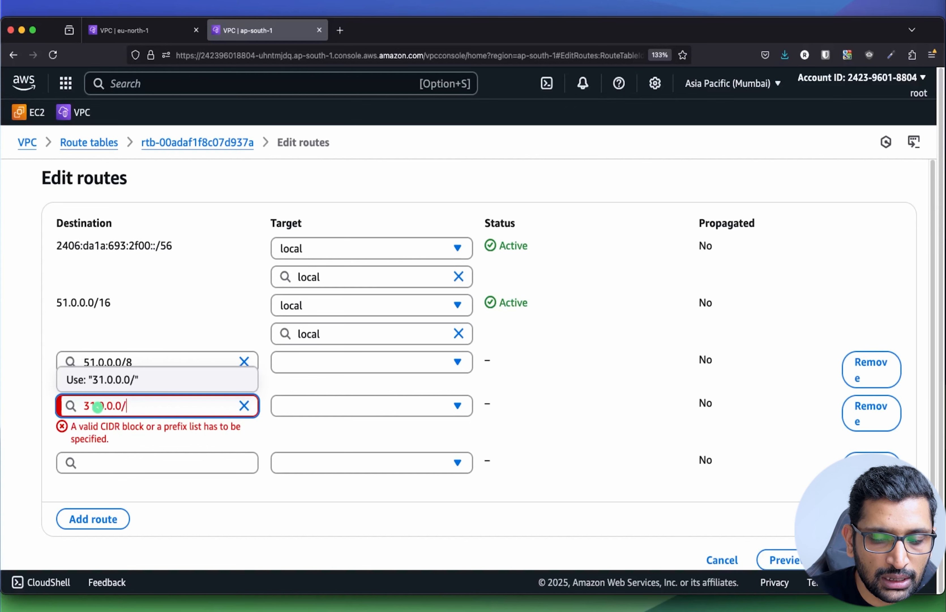
{"action": "type", "text": "16"}
{"action": "left_click", "coordinate": [103, 451]}
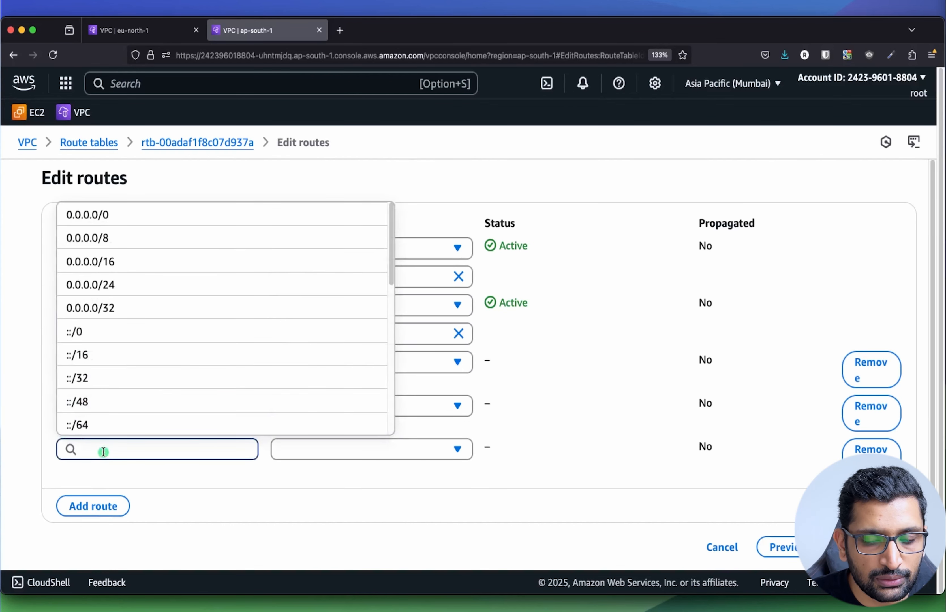
{"action": "type", "text": "41.0.0.0"}
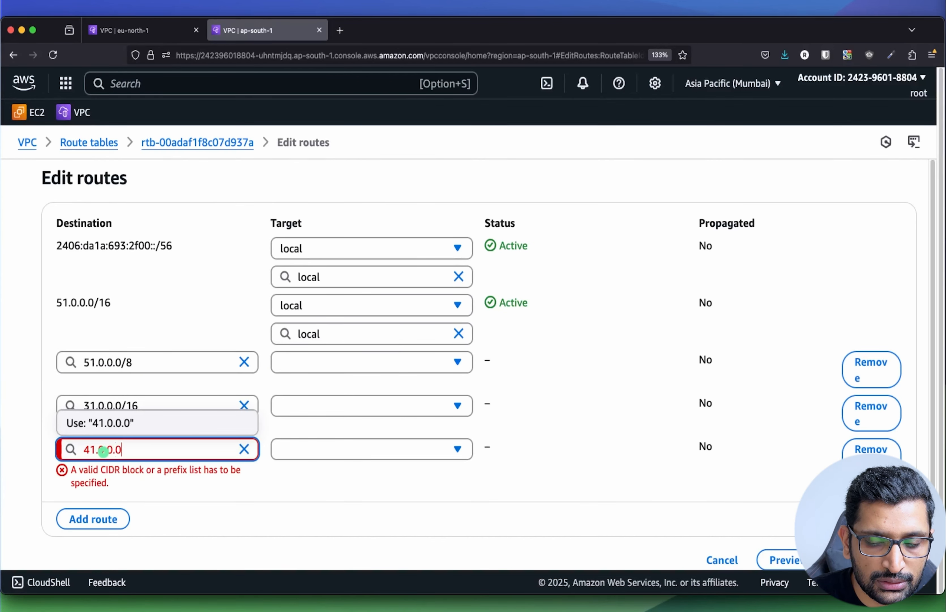
{"action": "type", "text": "/16"}
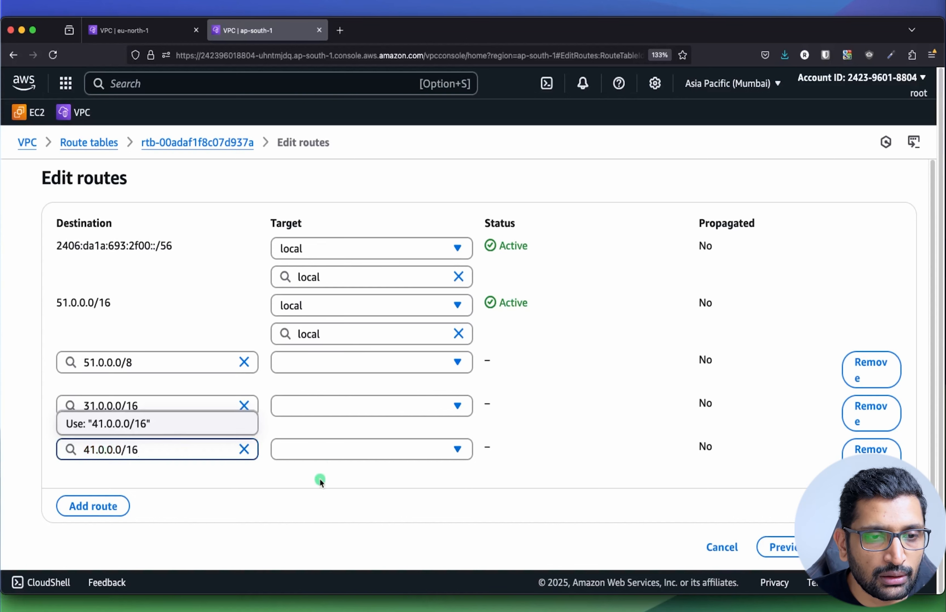
- Set the target type of the 51.0.0.0/8, 31.0.0.0/16 and 41.0.0.0/16 routes to Core Network
{"action": "left_click", "coordinate": [376, 362]}
{"action": "left_click", "coordinate": [382, 383]}
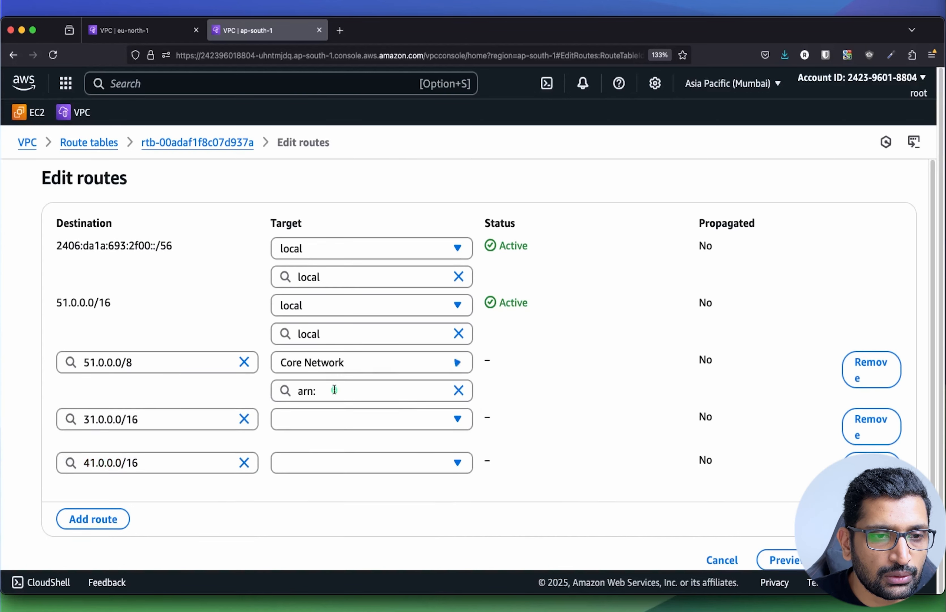
{"action": "left_click", "coordinate": [403, 420]}
{"action": "left_click", "coordinate": [332, 210]}
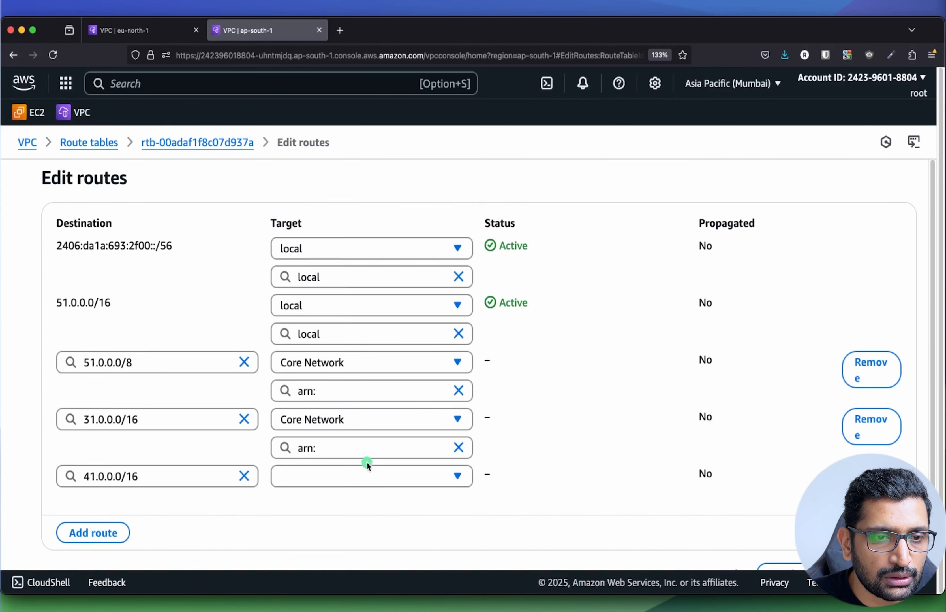
{"action": "left_click", "coordinate": [367, 472]}
{"action": "left_click", "coordinate": [311, 214]}
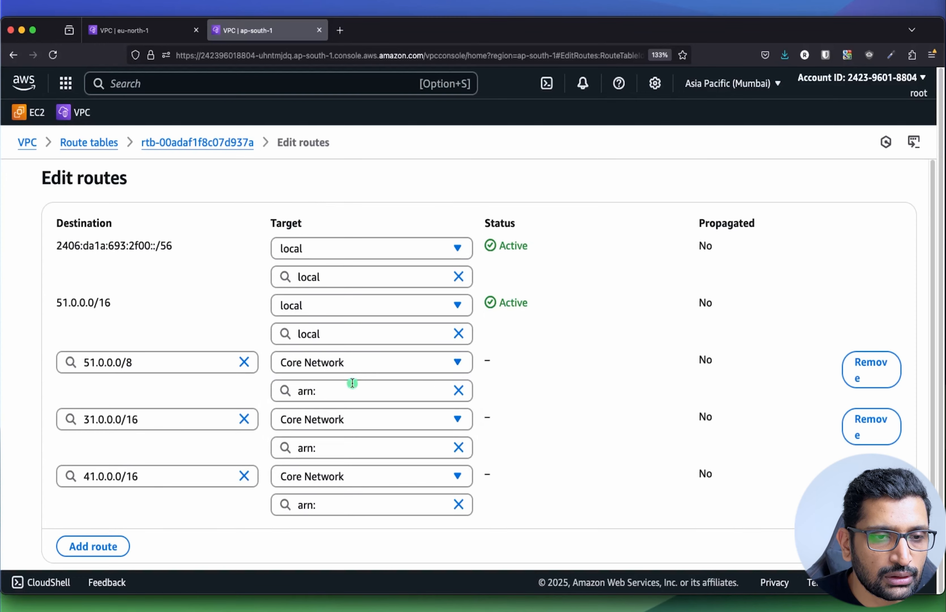
- Assign the shared core network ARN as target of the 51.0.0.0/8, 31.0.0.0/16 and 41.0.0.0/16 routes and save the Mumbai private route table
{"action": "left_click", "coordinate": [353, 389]}
{"action": "left_click", "coordinate": [344, 448]}
{"action": "left_click", "coordinate": [358, 448]}
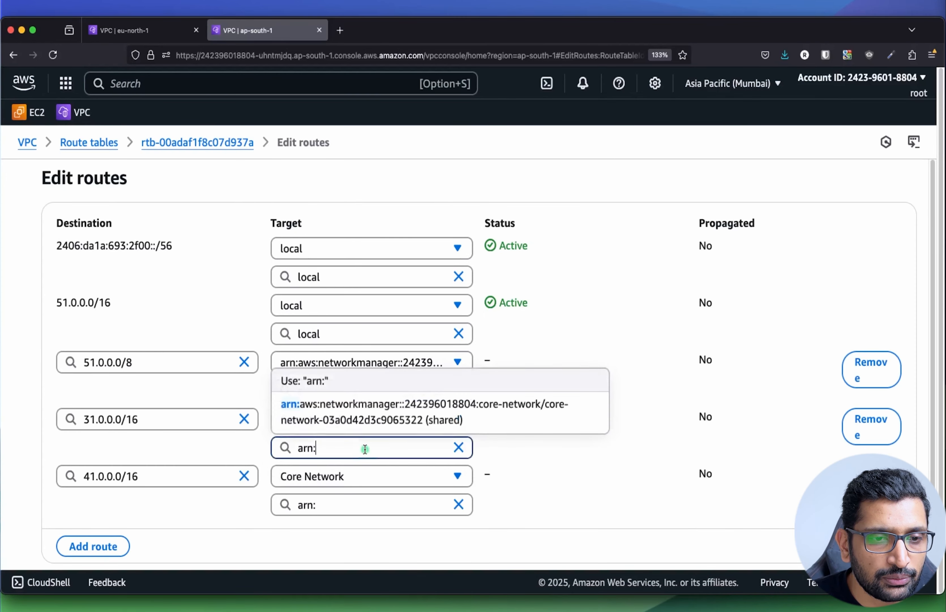
{"action": "left_click", "coordinate": [359, 426]}
{"action": "left_click", "coordinate": [327, 505]}
{"action": "left_click", "coordinate": [332, 469]}
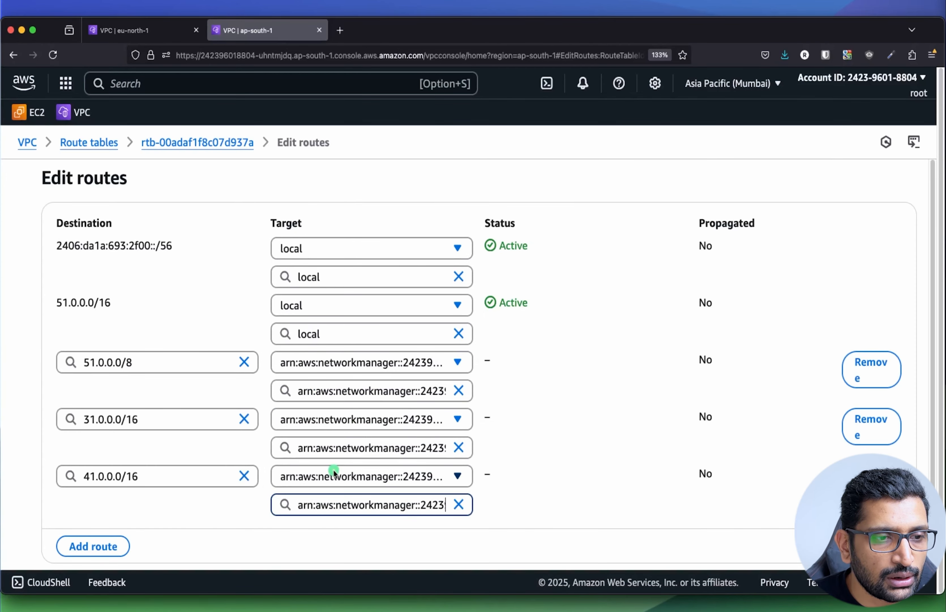
{"action": "scroll", "coordinate": [438, 465], "scroll_direction": "down", "scroll_amount": 2}
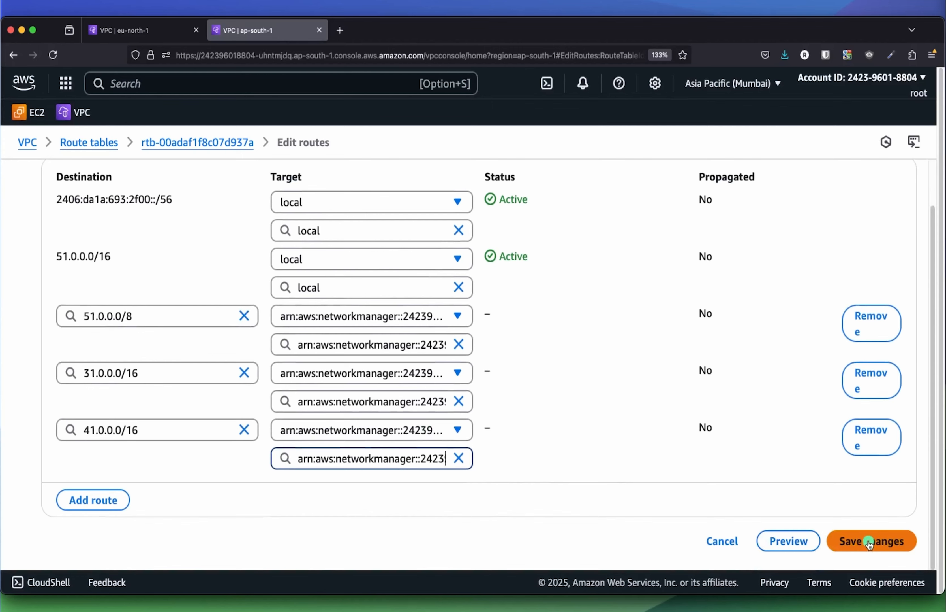
{"action": "left_click", "coordinate": [869, 542]}
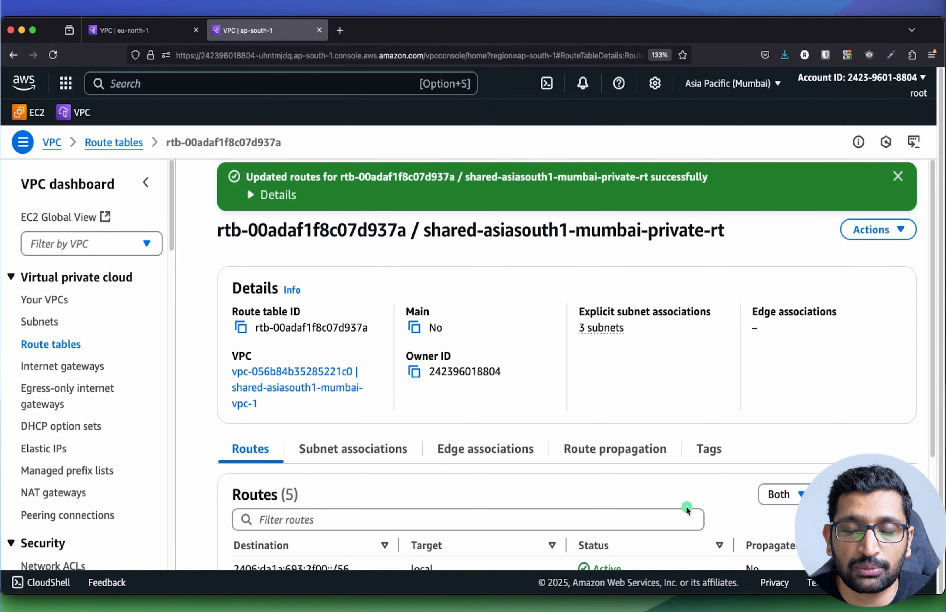
- Switch the console region to Europe (Frankfurt), eu-central-1
{"action": "left_click", "coordinate": [748, 95]}
{"action": "scroll", "coordinate": [697, 306], "scroll_direction": "down", "scroll_amount": 3}
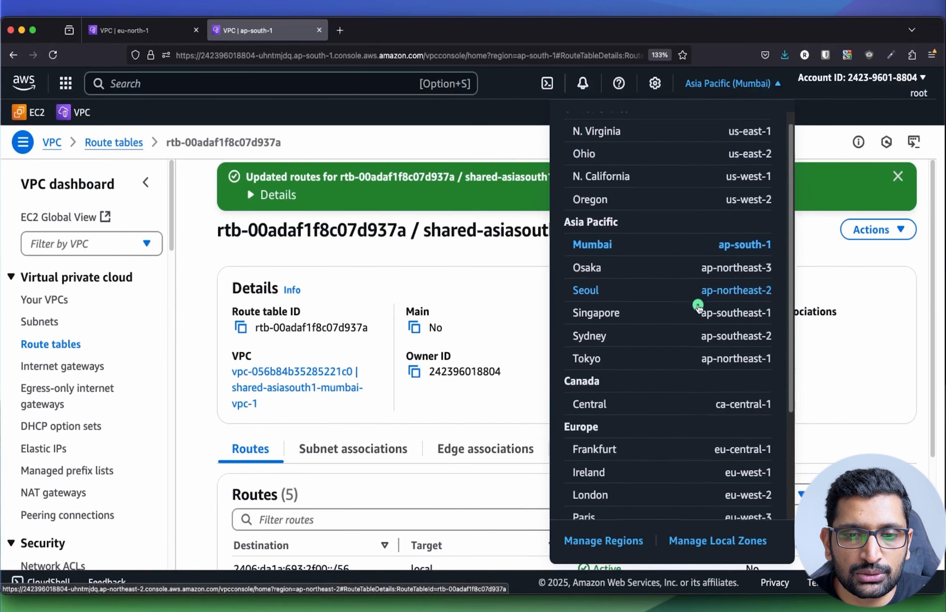
{"action": "scroll", "coordinate": [699, 308], "scroll_direction": "down", "scroll_amount": 1}
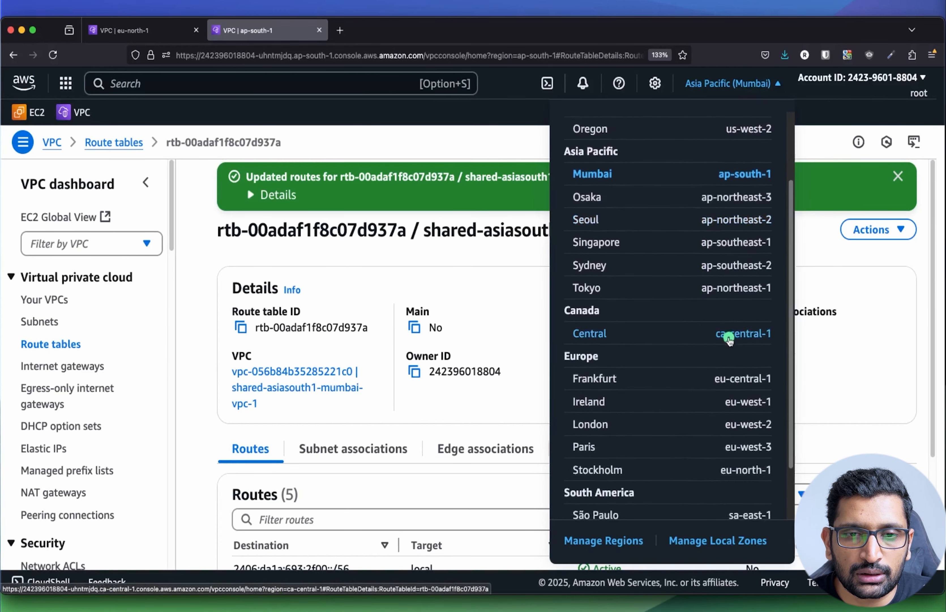
{"action": "left_click", "coordinate": [734, 380]}
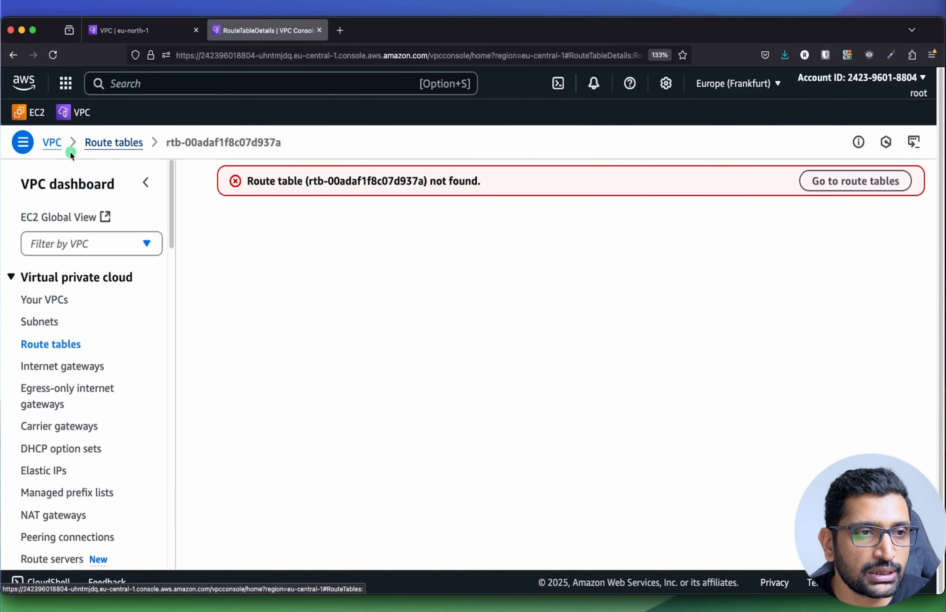
- Filter the VPC dashboard by dev-euc1-frankfurt-vpc-1 and list its route tables
{"action": "left_click", "coordinate": [52, 143]}
{"action": "left_click", "coordinate": [115, 238]}
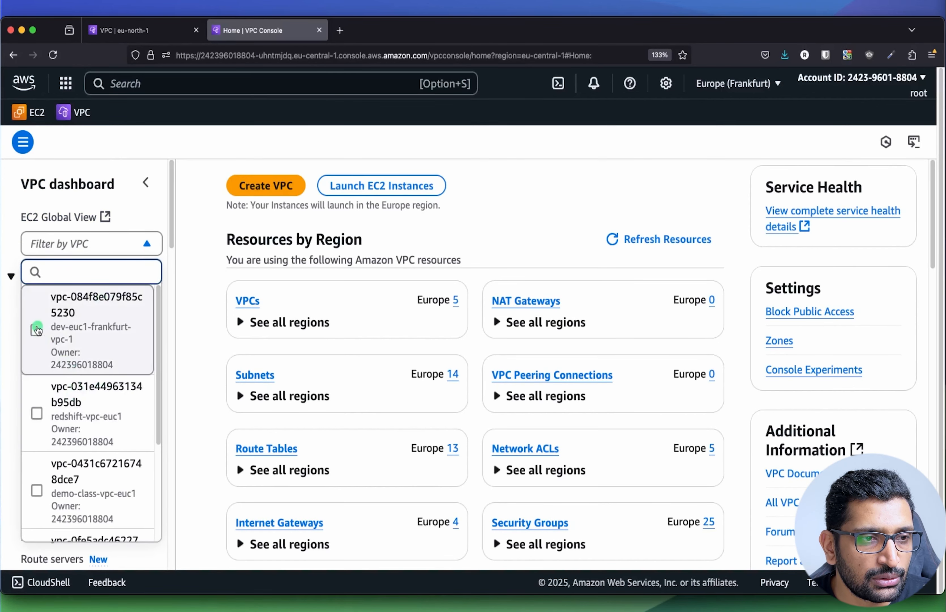
{"action": "left_click", "coordinate": [36, 335]}
{"action": "left_click", "coordinate": [36, 415]}
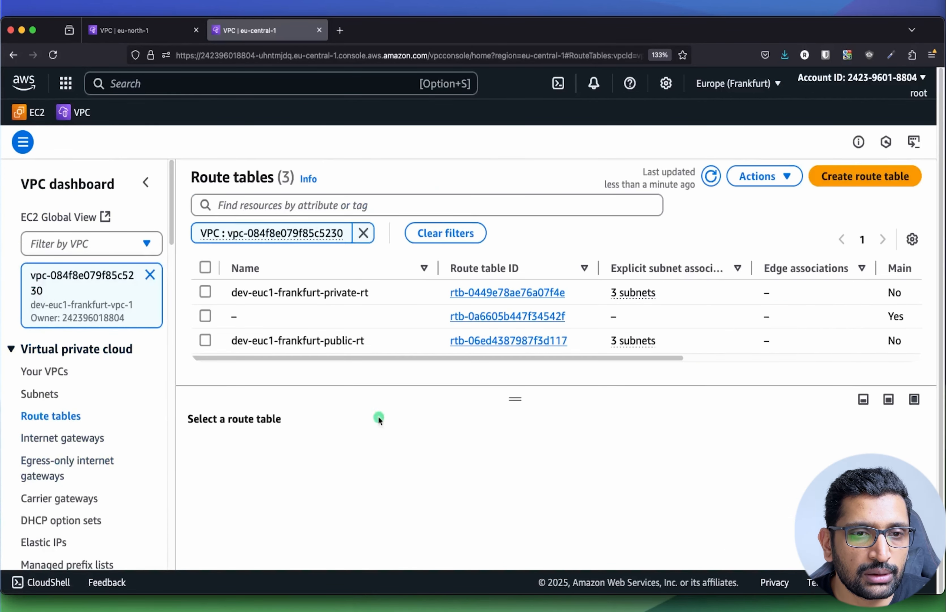
- Edit the routes of dev-euc1-frankfurt-public-rt and add one with destination 31.0.0.0/8, adapted from the local 31.0.0.0/16 CIDR
{"action": "left_click", "coordinate": [466, 341]}
{"action": "scroll", "coordinate": [466, 346], "scroll_direction": "down", "scroll_amount": 1}
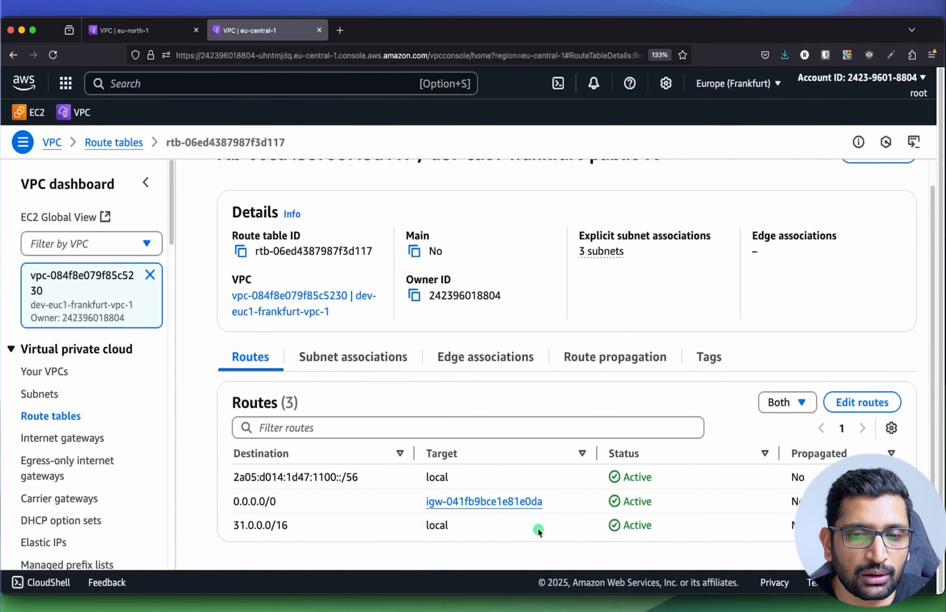
{"action": "left_click", "coordinate": [863, 402]}
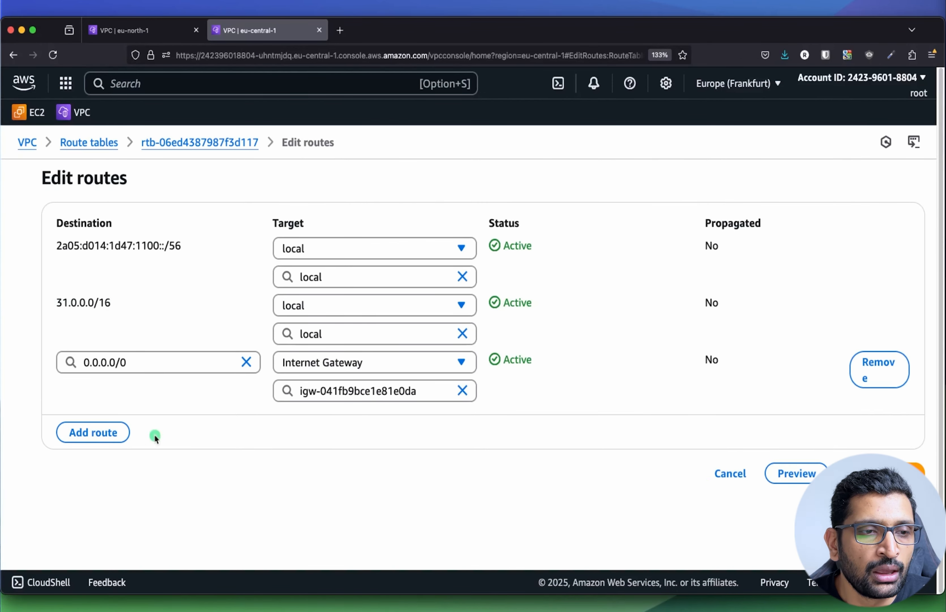
{"action": "left_click", "coordinate": [116, 435]}
{"action": "left_click_drag", "start_coordinate": [111, 303], "coordinate": [29, 302]}
{"action": "key", "text": "super+c"}
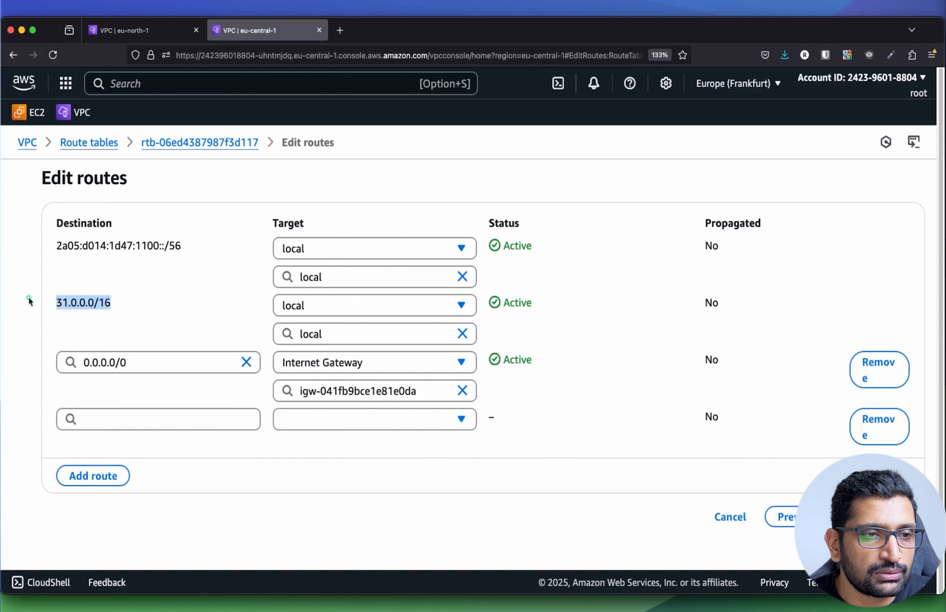
{"action": "left_click", "coordinate": [100, 419]}
{"action": "key", "text": "super+v"}
{"action": "key", "text": "BackSpace"}
{"action": "key", "text": "BackSpace"}
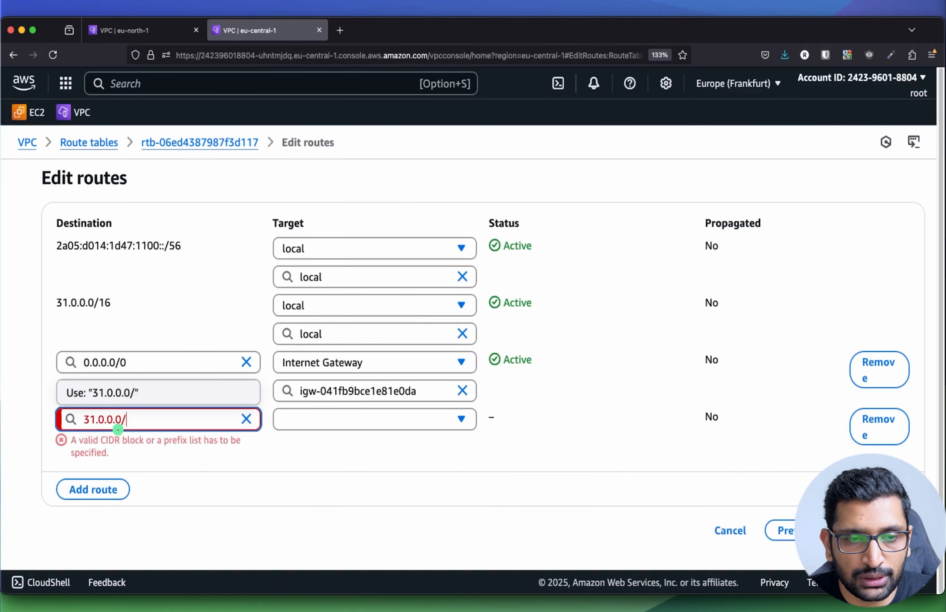
{"action": "type", "text": "8"}
- Set the 31.0.0.0/8 route's target to Core Network with the development core network ARN
{"action": "left_click", "coordinate": [370, 419]}
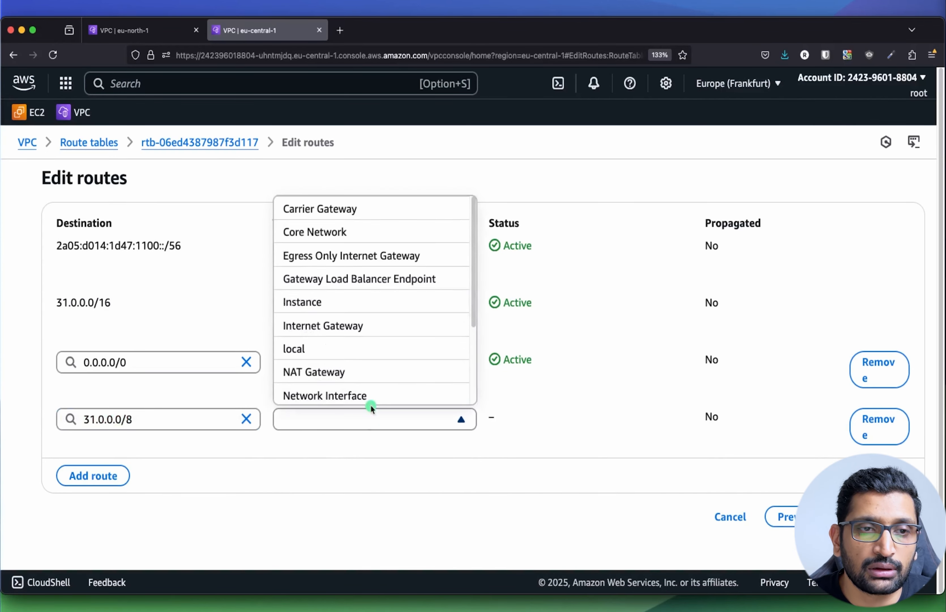
{"action": "left_click", "coordinate": [345, 232]}
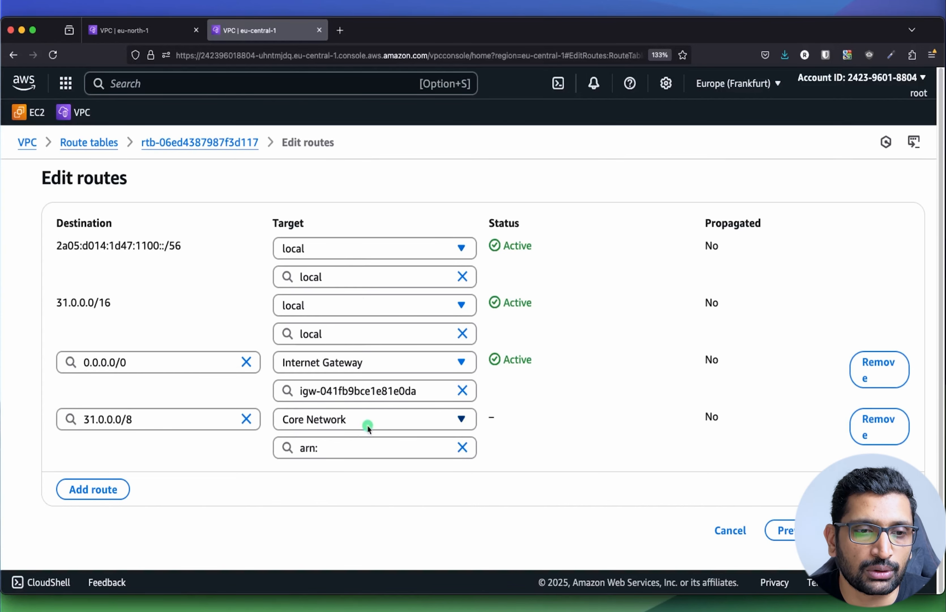
{"action": "left_click", "coordinate": [358, 441]}
{"action": "left_click", "coordinate": [378, 401]}
{"action": "type", "text": "q"}
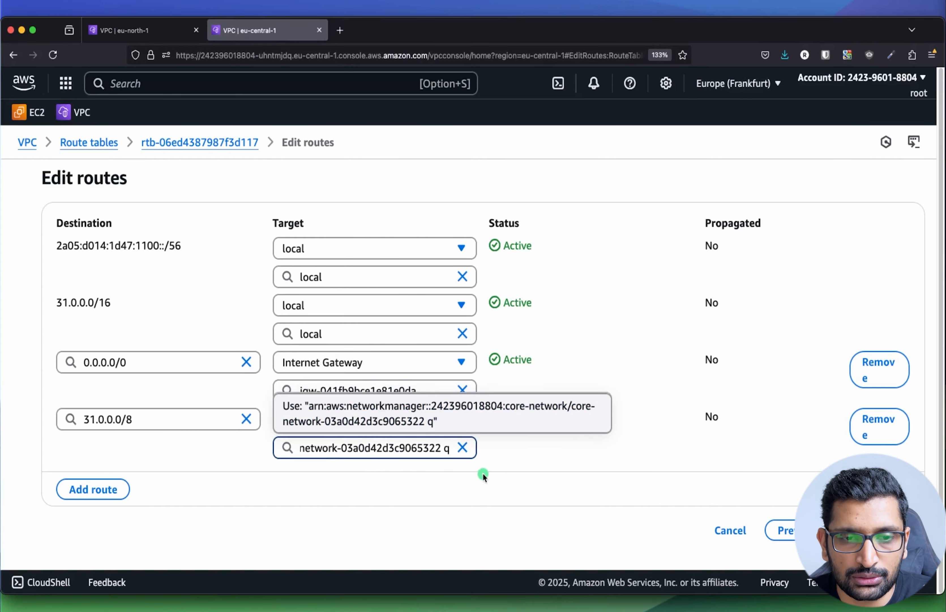
{"action": "key", "text": "BackSpace"}
{"action": "left_click", "coordinate": [433, 412]}
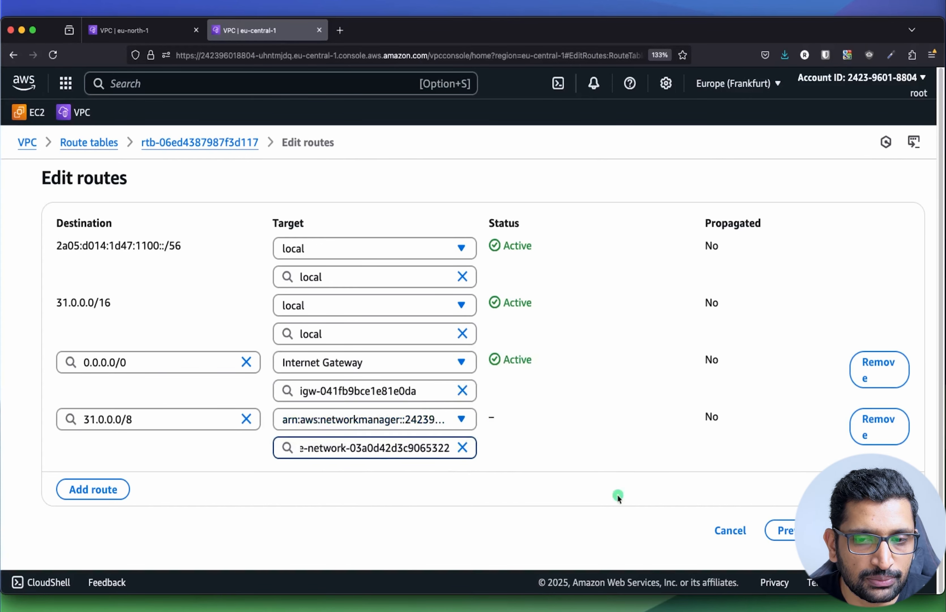
- Switch to the AWS network diagram and trace the traffic paths between the Dev and Shared VPCs with freehand arrows
{"action": "key", "text": "super+Tab"}
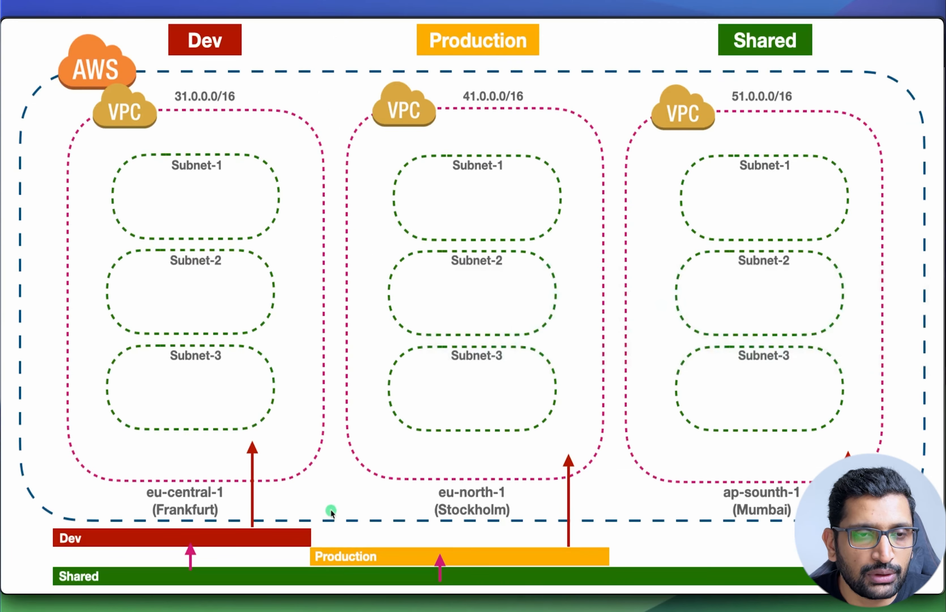
{"action": "mouse_move", "coordinate": [282, 247]}
{"action": "left_mouse_down"}
{"action": "mouse_move", "coordinate": [364, 138]}
{"action": "mouse_move", "coordinate": [676, 186]}
{"action": "left_mouse_up"}
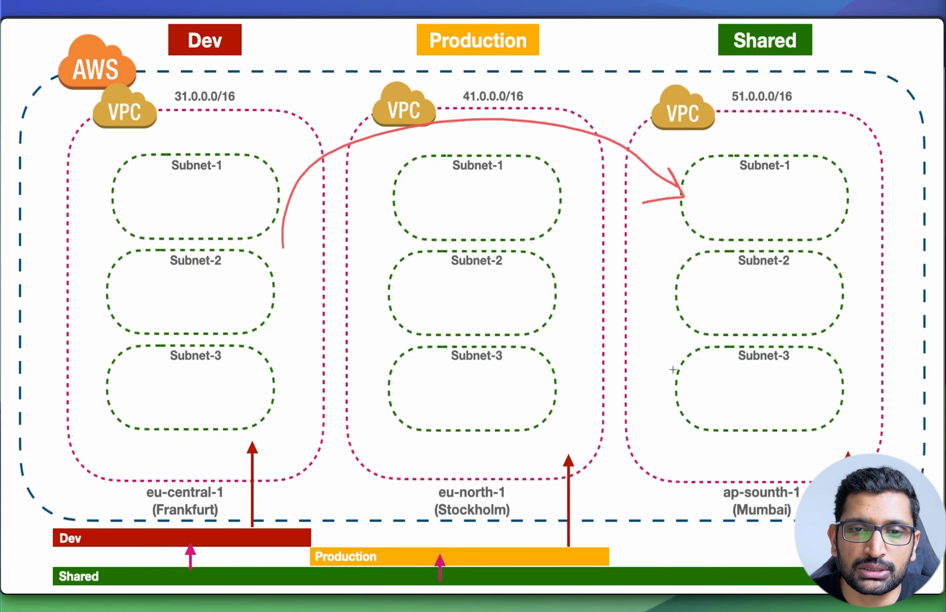
{"action": "left_click_drag", "start_coordinate": [672, 401], "coordinate": [321, 434]}
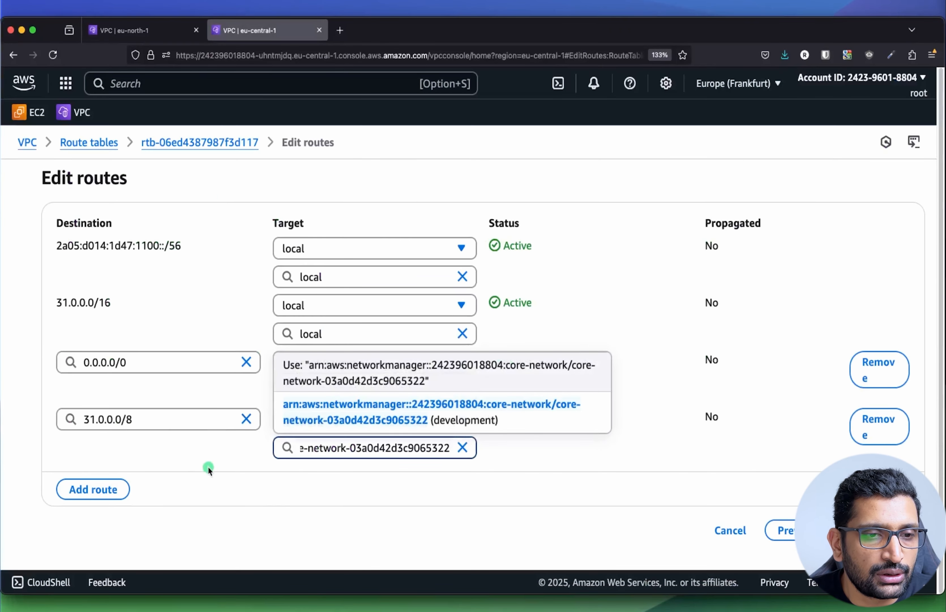
- Return to the Frankfurt public route table in the console and add a route with destination 51.0.0.0/16
{"action": "left_click", "coordinate": [221, 473]}
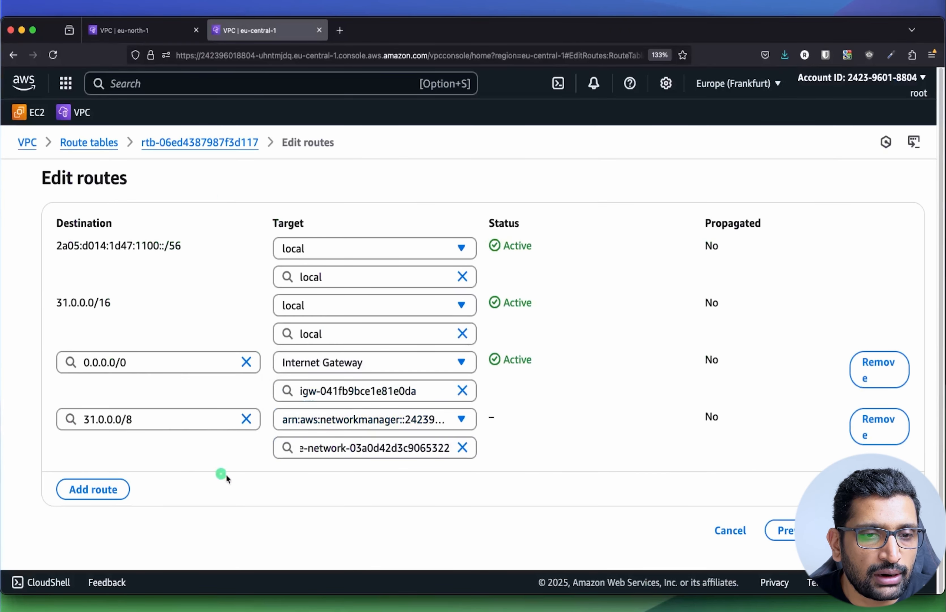
{"action": "left_click", "coordinate": [114, 489]}
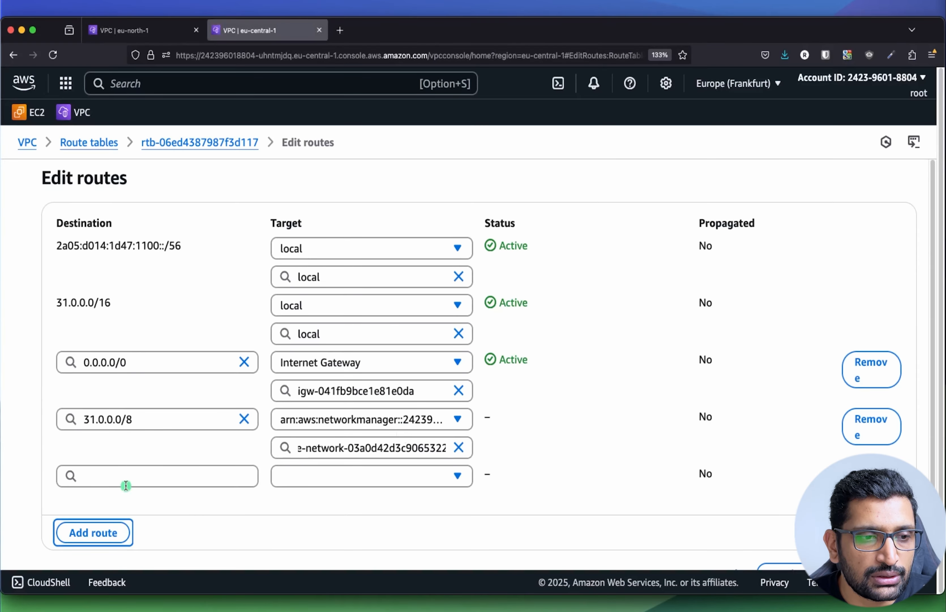
{"action": "left_click", "coordinate": [125, 481]}
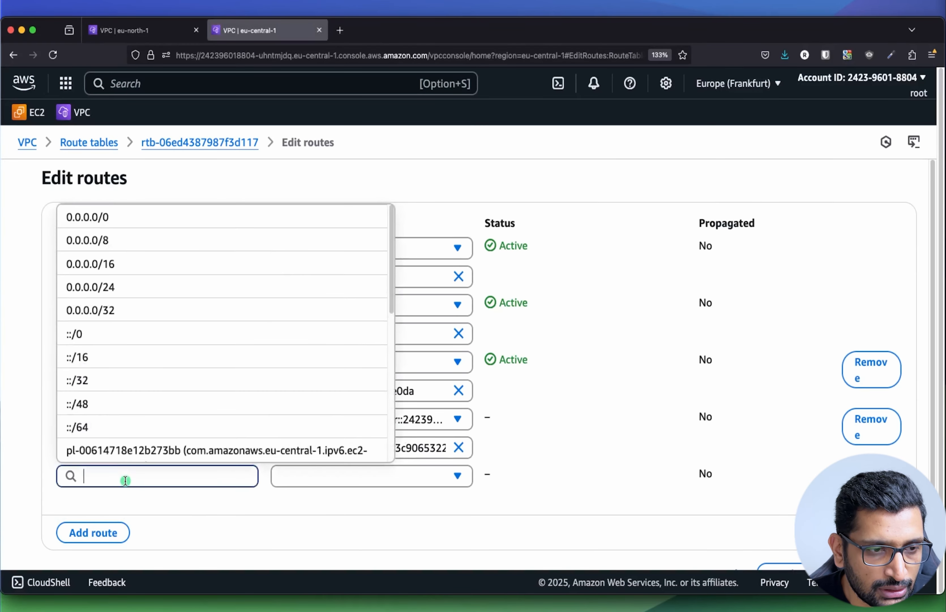
{"action": "type", "text": "51.0"}
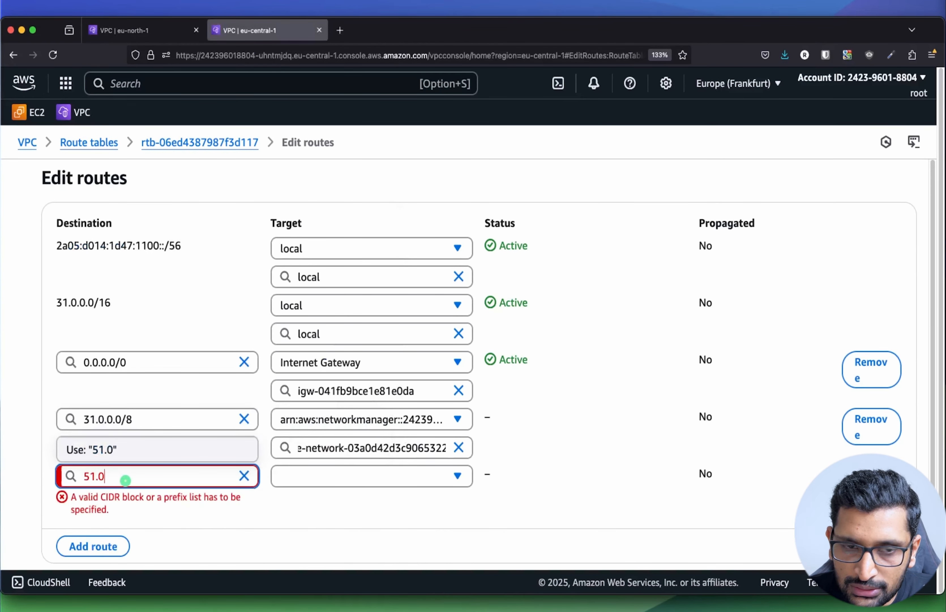
{"action": "type", "text": ".0.0/16"}
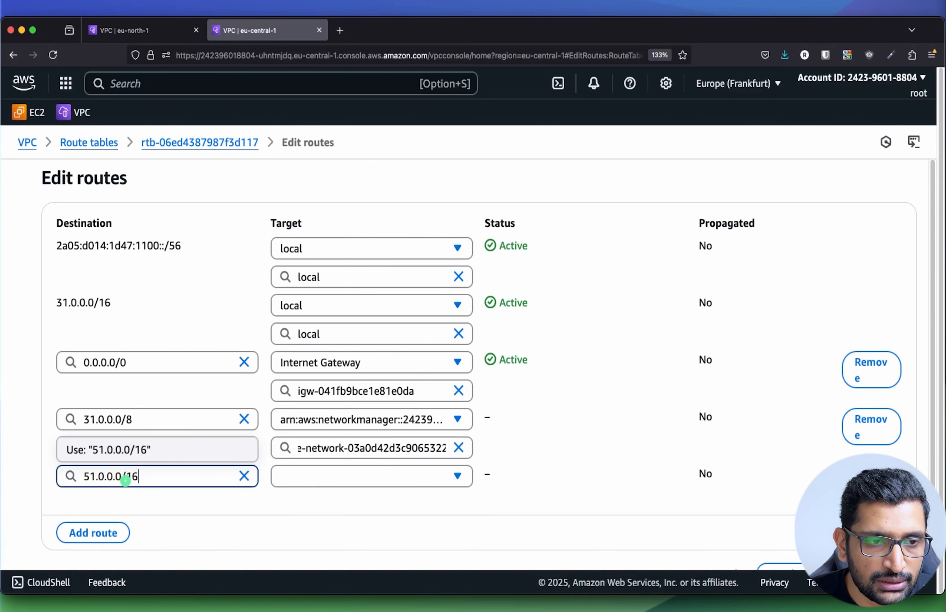
{"action": "left_click", "coordinate": [509, 503]}
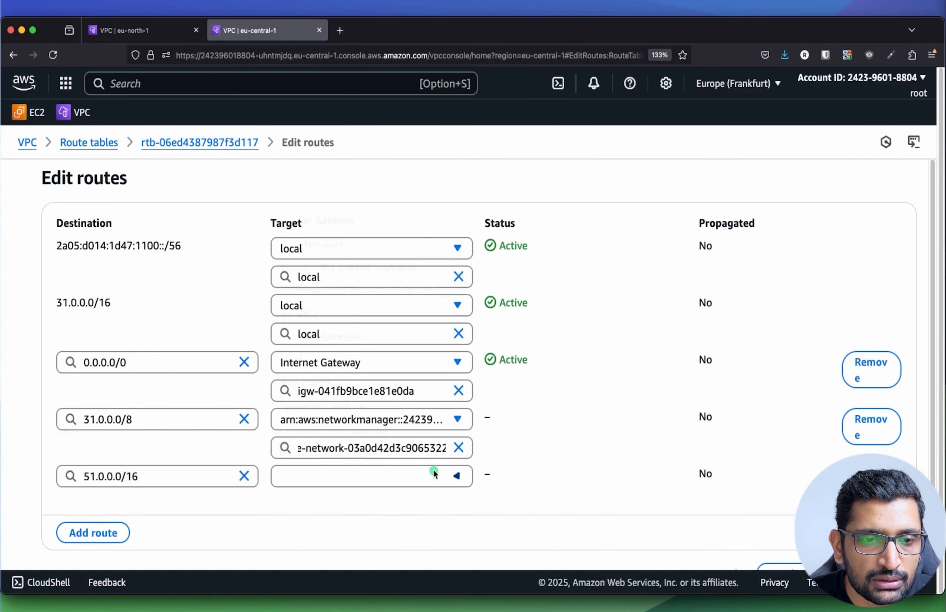
- Set the 51.0.0.0/16 route's target to Core Network with its ARN and save the Frankfurt public route table
{"action": "left_click", "coordinate": [434, 469]}
{"action": "left_click", "coordinate": [338, 241]}
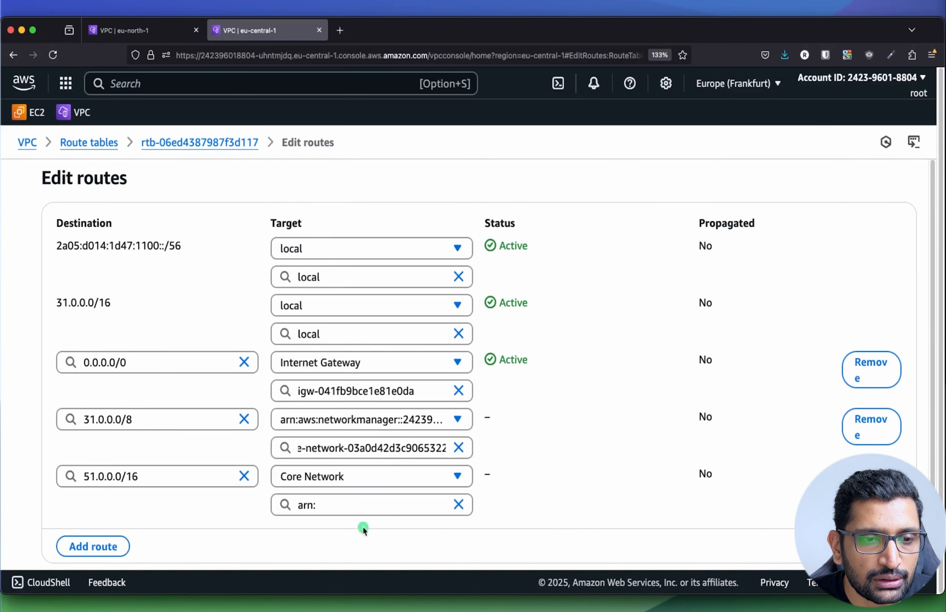
{"action": "left_click", "coordinate": [353, 505]}
{"action": "left_click", "coordinate": [359, 476]}
{"action": "scroll", "coordinate": [591, 444], "scroll_direction": "down", "scroll_amount": 2}
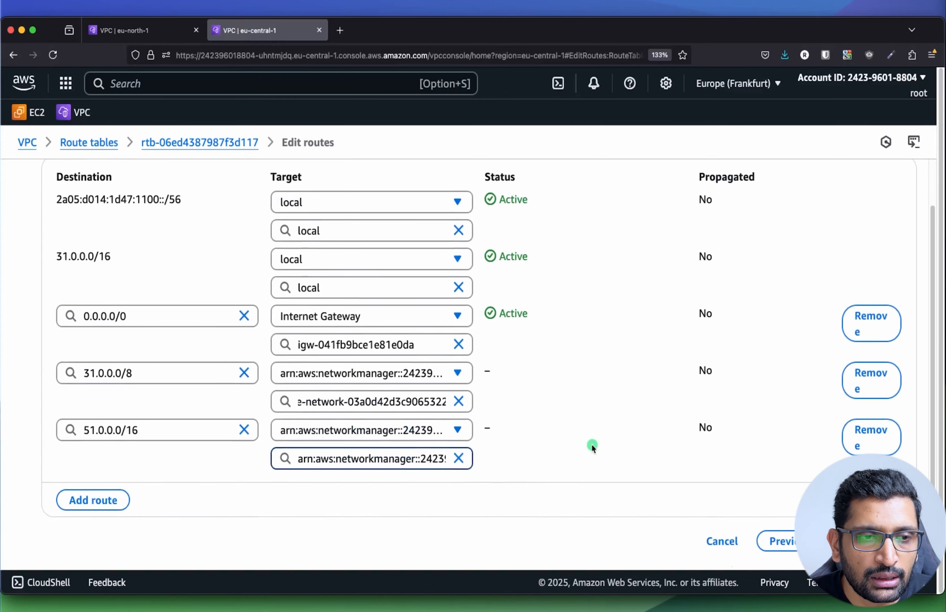
{"action": "left_click", "coordinate": [862, 541]}
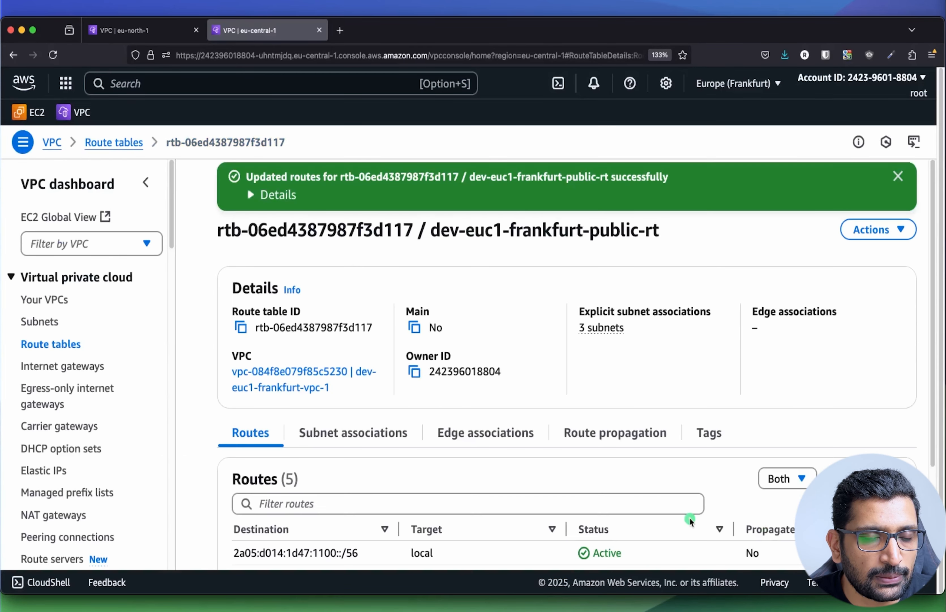
- Edit the routes of dev-euc1-frankfurt-private-rt and add one with destination 31.0.0.0/8
{"action": "left_click", "coordinate": [62, 344]}
{"action": "left_click", "coordinate": [524, 350]}
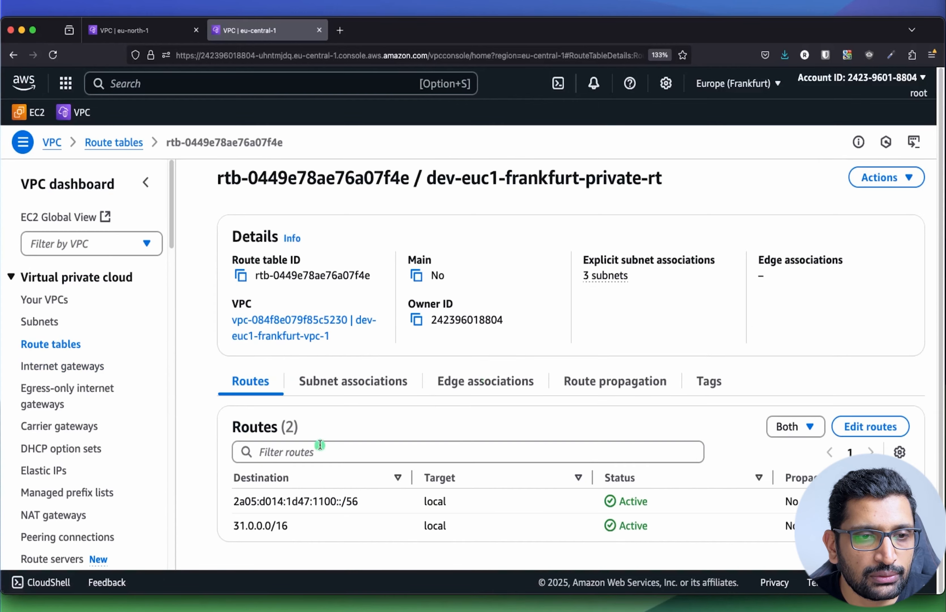
{"action": "left_click", "coordinate": [858, 484]}
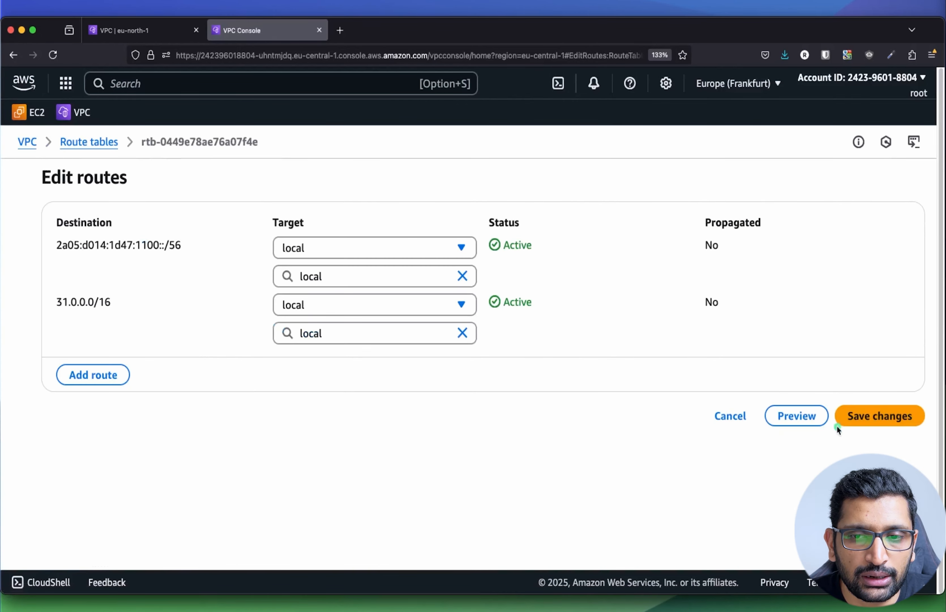
{"action": "left_click", "coordinate": [76, 375]}
{"action": "left_click_drag", "start_coordinate": [112, 306], "coordinate": [57, 302]}
{"action": "key", "text": "super+c"}
{"action": "left_click", "coordinate": [105, 362]}
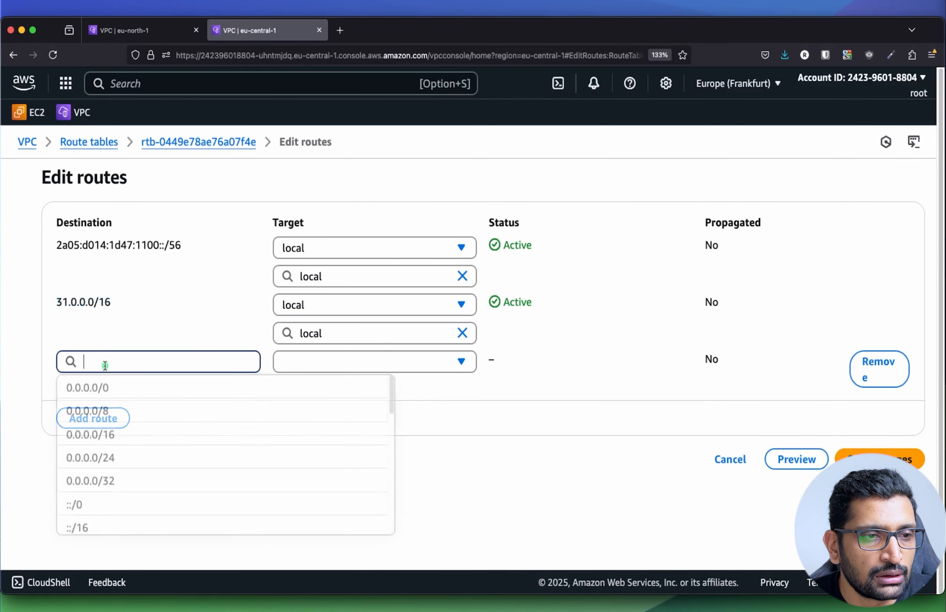
{"action": "key", "text": "super+v"}
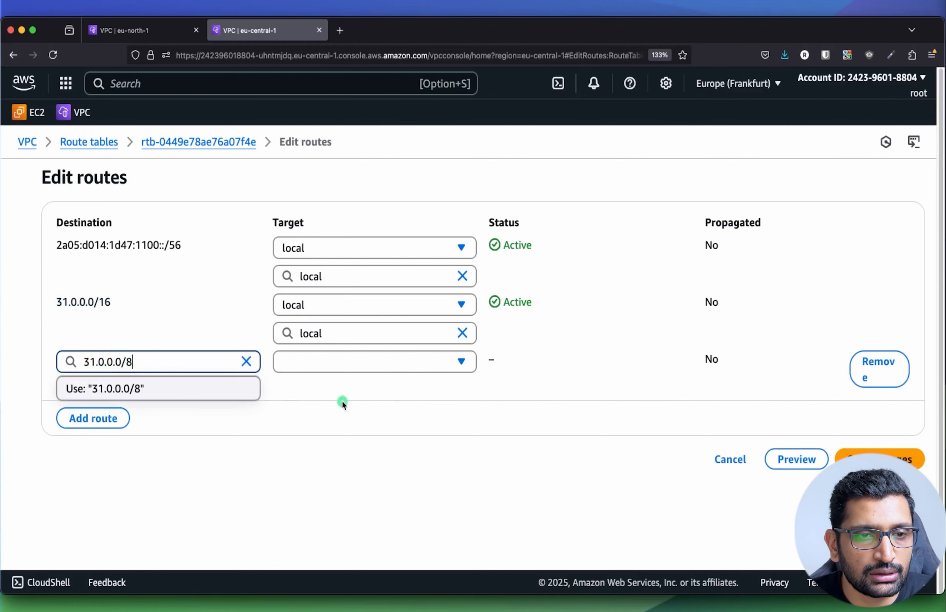
{"action": "left_click", "coordinate": [532, 376]}
- Point the private table's 31.0.0.0/8 route to the core network ARN and add another blank route entry
{"action": "left_click", "coordinate": [460, 361]}
{"action": "left_click", "coordinate": [334, 412]}
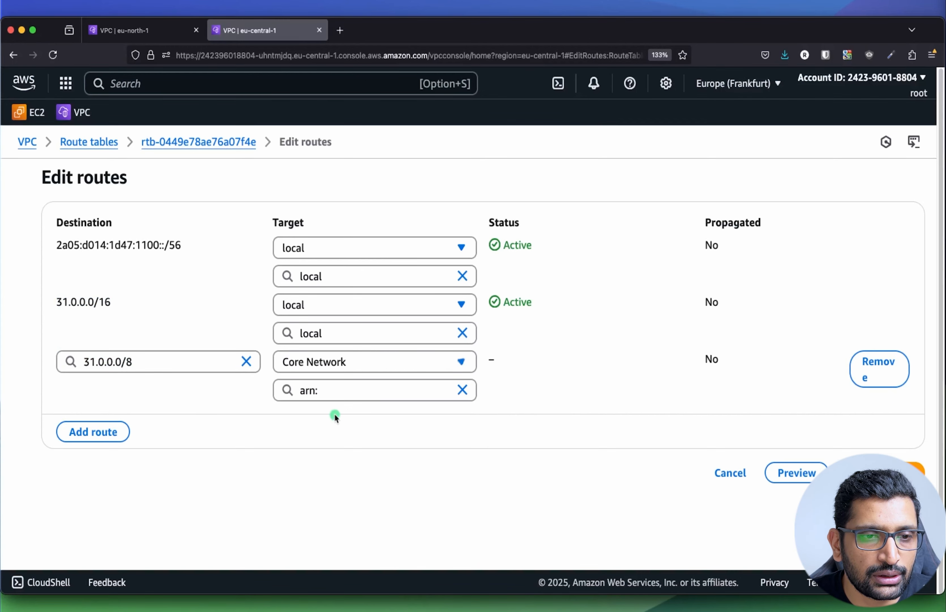
{"action": "left_click", "coordinate": [350, 388]}
{"action": "type", "text": ":"}
{"action": "left_click", "coordinate": [332, 447]}
{"action": "left_click", "coordinate": [118, 426]}
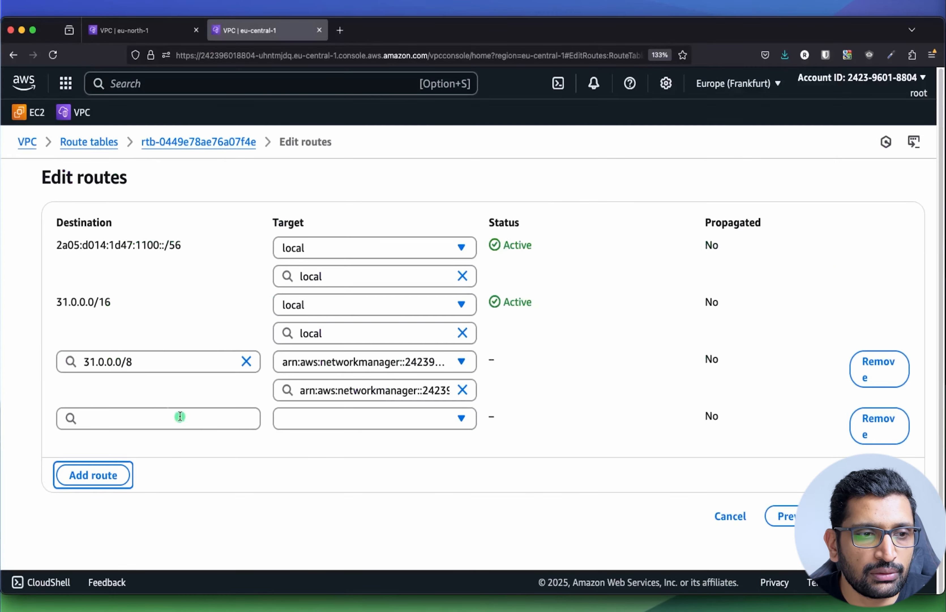
- Set the blank route's destination to 51.0.0.0/16 in the Frankfurt private route table
{"action": "left_click", "coordinate": [147, 410]}
{"action": "type", "text": "51"}
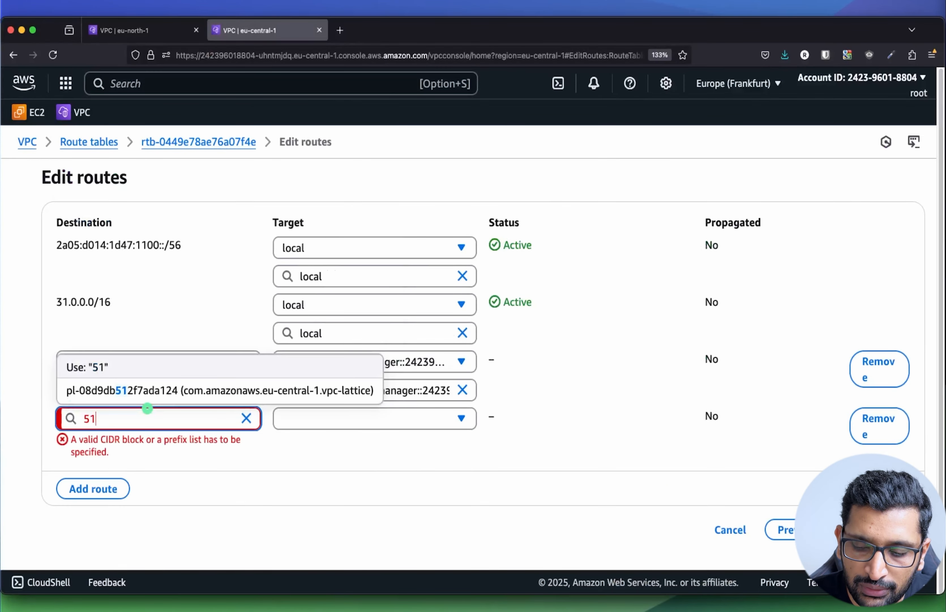
{"action": "type", "text": ".0.0"}
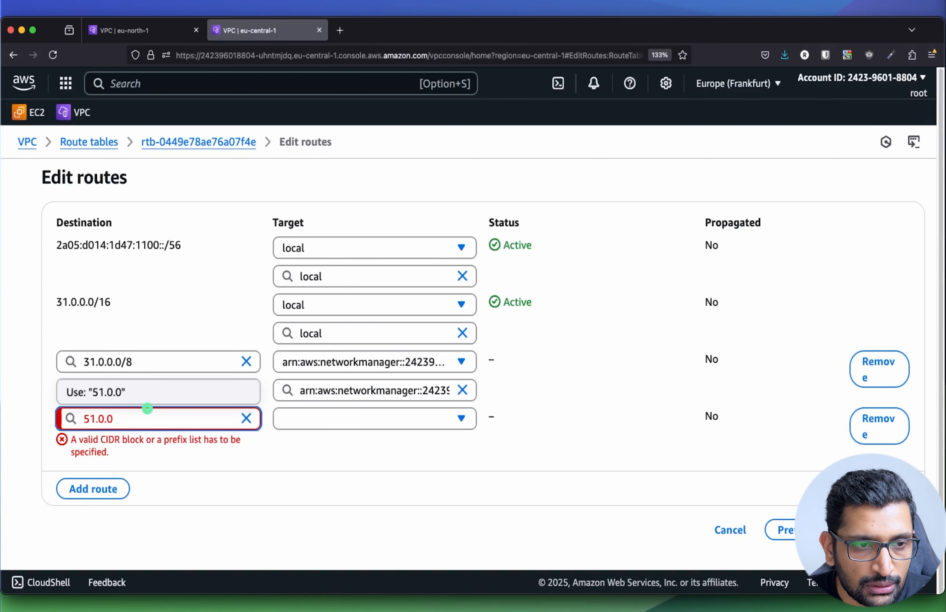
{"action": "type", "text": ".0/16"}
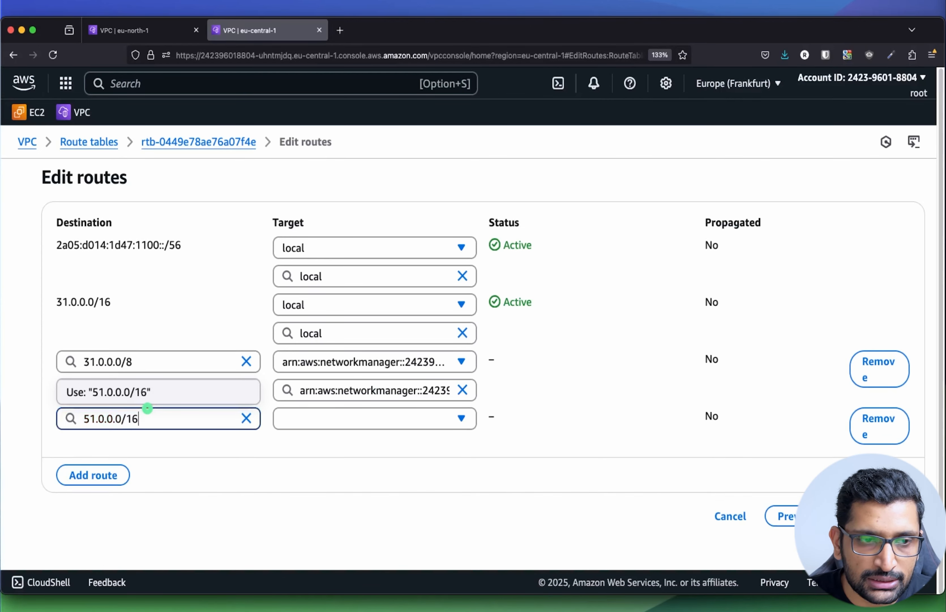
- Set the 51.0.0.0/16 route's target to Core Network with its ARN and save the Frankfurt private route table
{"action": "left_click", "coordinate": [449, 420]}
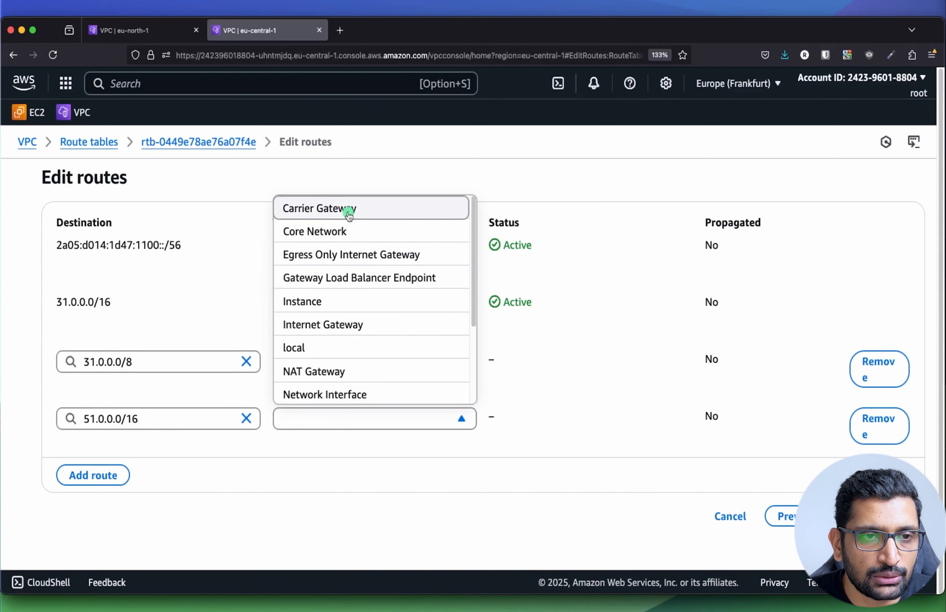
{"action": "left_click", "coordinate": [336, 232]}
{"action": "left_click", "coordinate": [364, 448]}
{"action": "type", "text": "arn:"}
{"action": "left_click", "coordinate": [357, 418]}
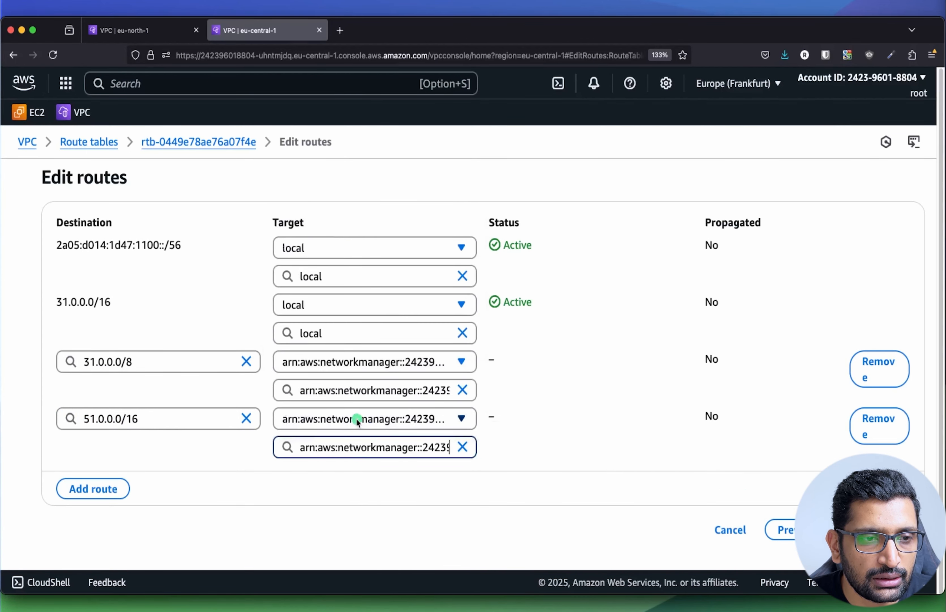
{"action": "left_click", "coordinate": [872, 533]}
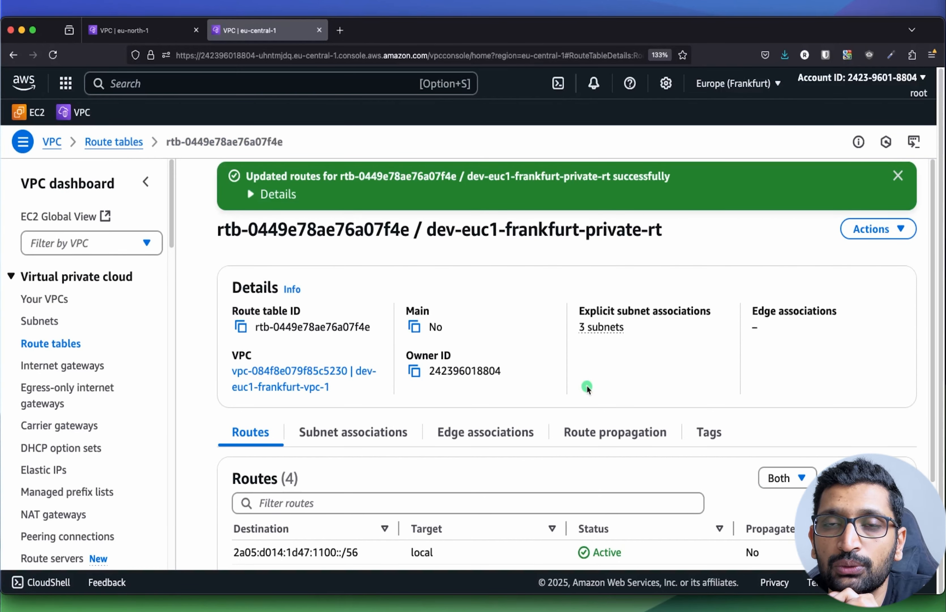
- Switch to the presentation and advance to the AWS WAN diagram to examine the instances and route tables in each VPC
{"action": "key", "text": "super+Tab"}
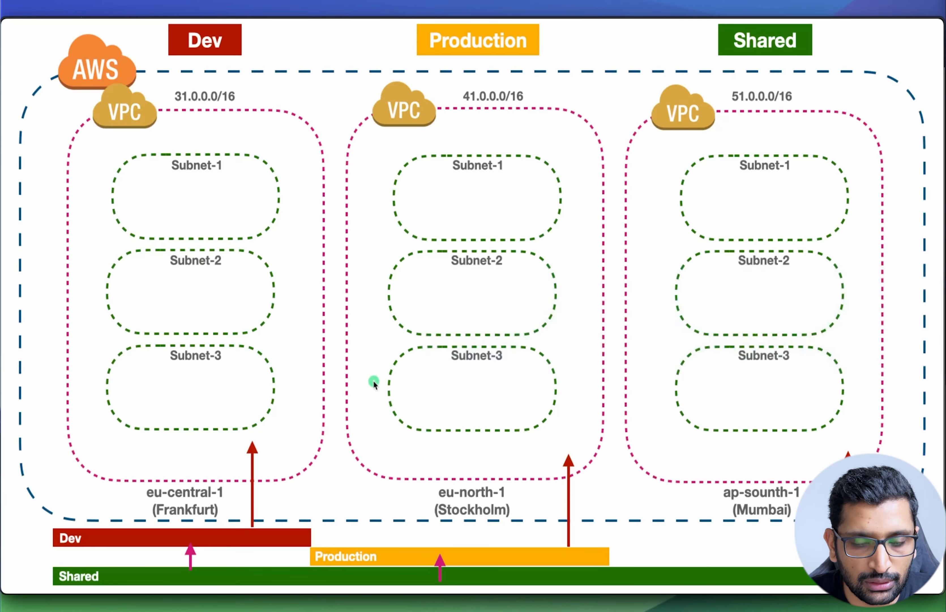
{"action": "left_click", "coordinate": [375, 382]}
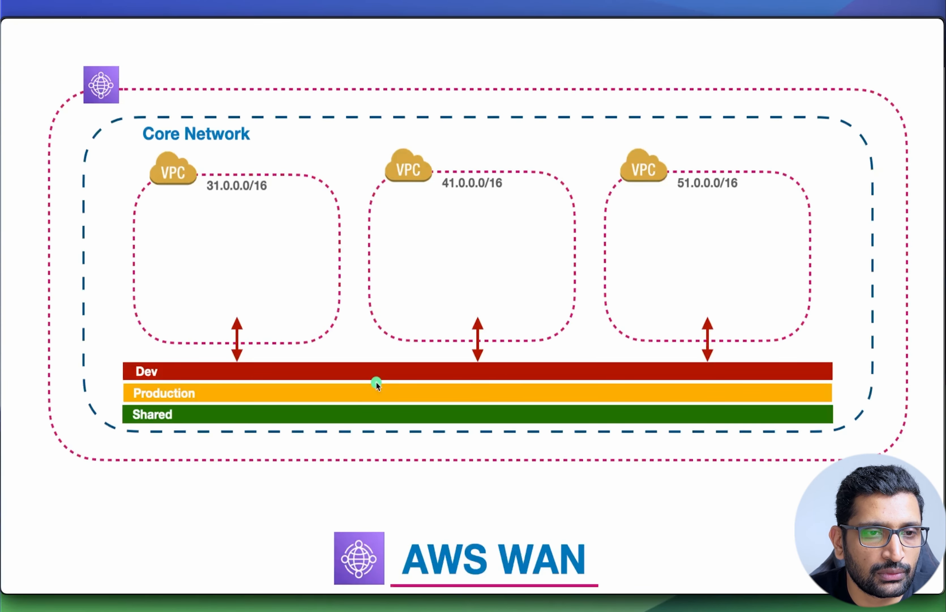
{"action": "left_click", "coordinate": [376, 382]}
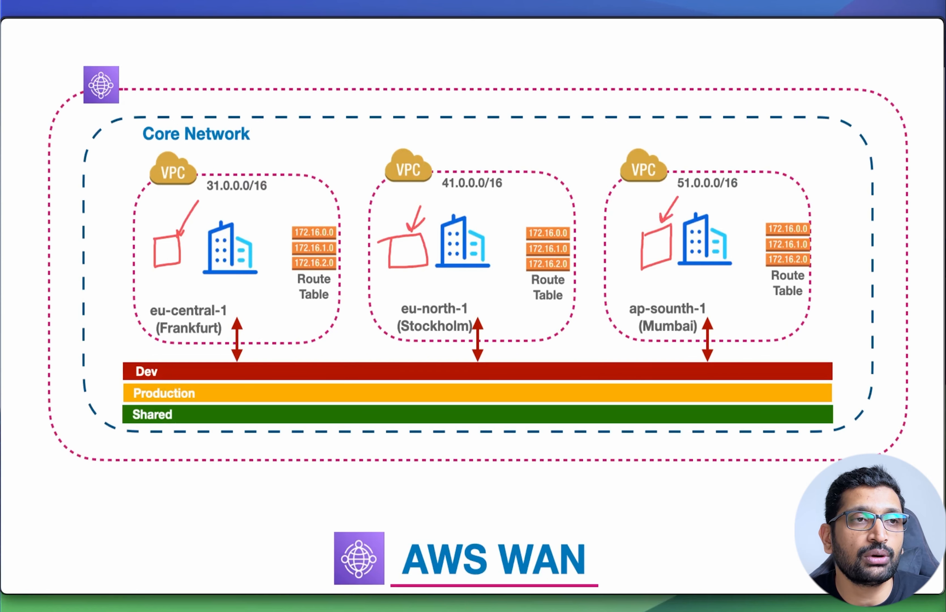
{"action": "key", "text": "Escape"}
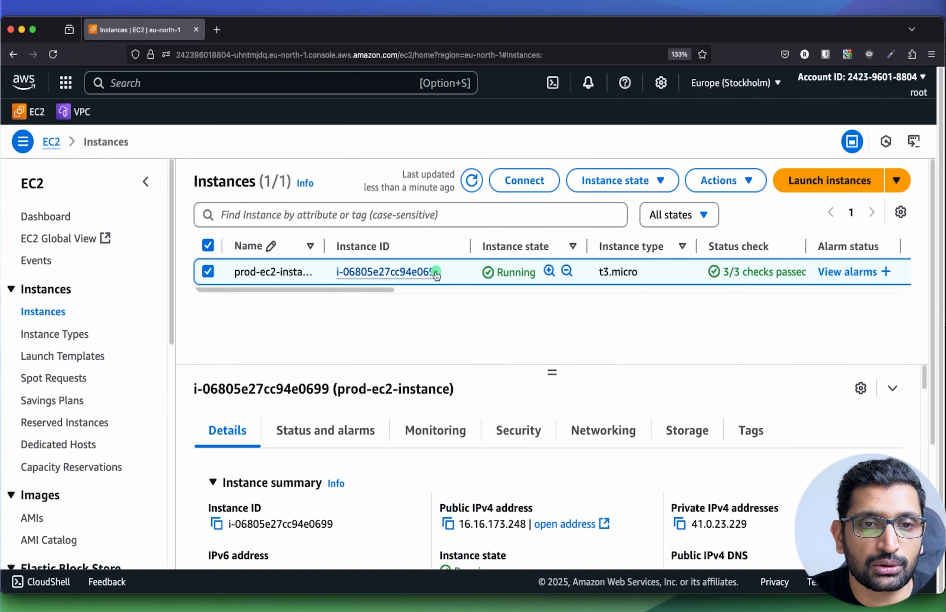
- Check the private IPv4 addresses of prod-ec2-instance in Stockholm and the Ubuntu Linux EC2 instance in the Mumbai region
{"action": "left_click", "coordinate": [416, 272]}
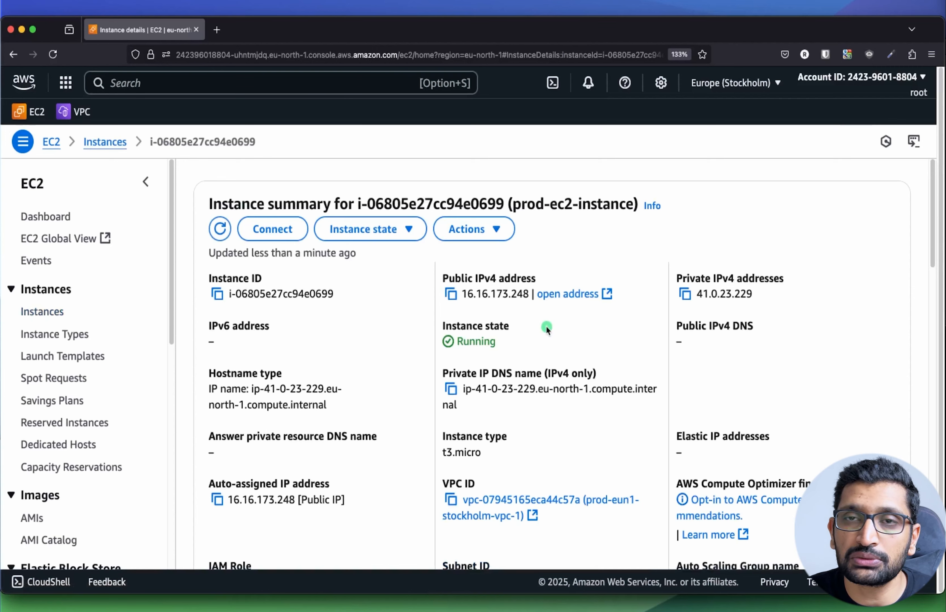
{"action": "left_click", "coordinate": [733, 82]}
{"action": "left_click", "coordinate": [604, 260]}
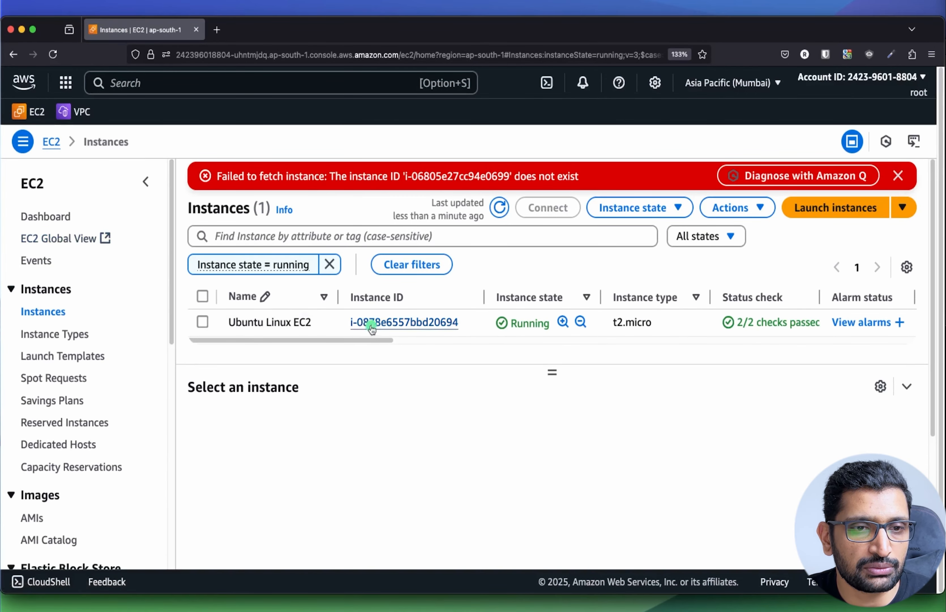
{"action": "left_click", "coordinate": [372, 322]}
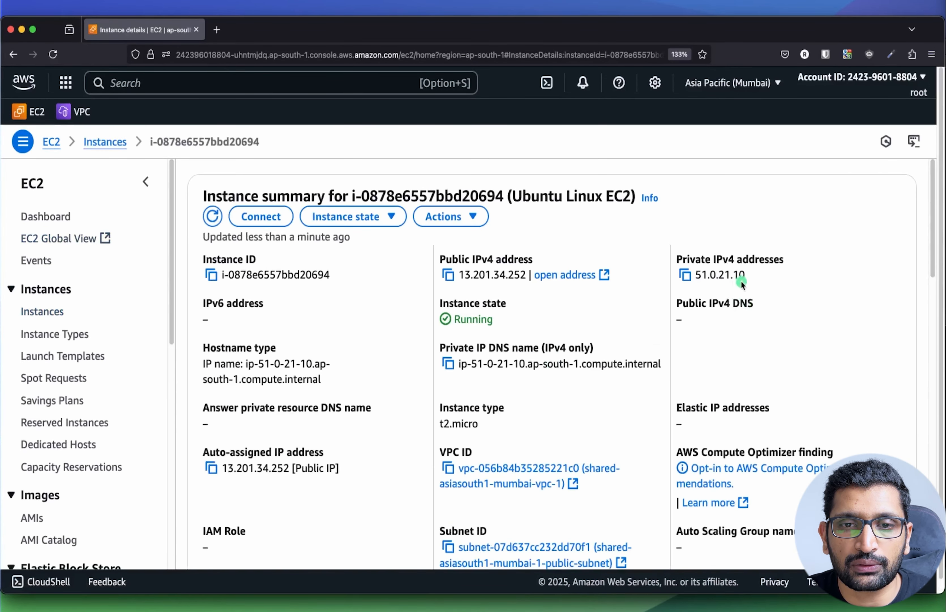
{"action": "left_click_drag", "start_coordinate": [741, 280], "coordinate": [694, 275]}
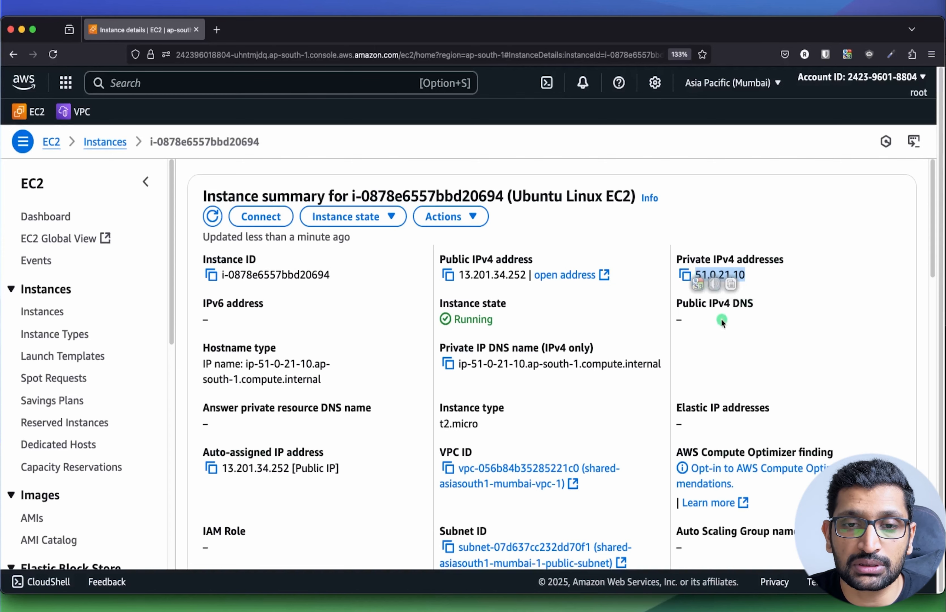
- Change the region to Frankfurt and open the running instance's details to check its private IPv4 address
{"action": "left_click", "coordinate": [760, 85]}
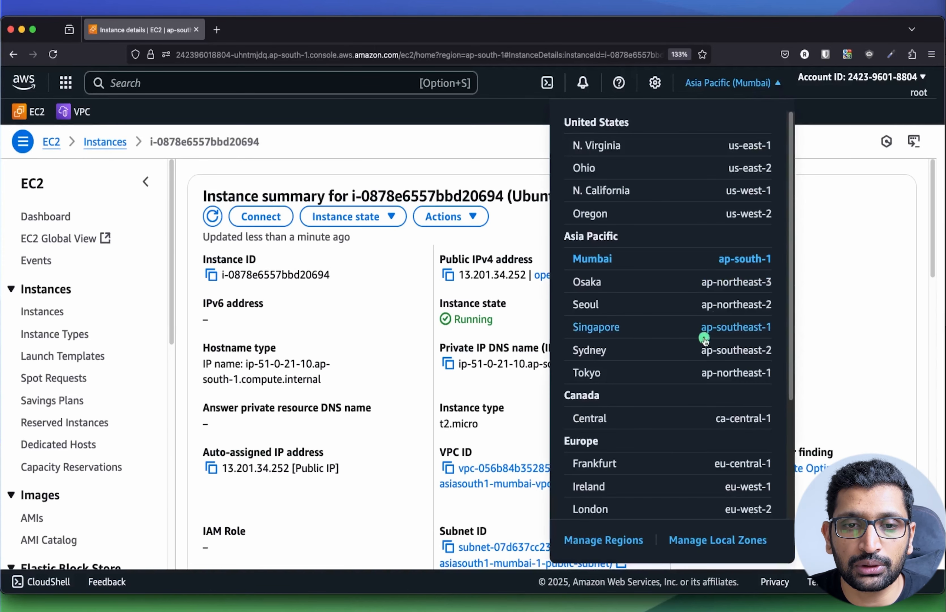
{"action": "scroll", "coordinate": [652, 369], "scroll_direction": "down", "scroll_amount": 4}
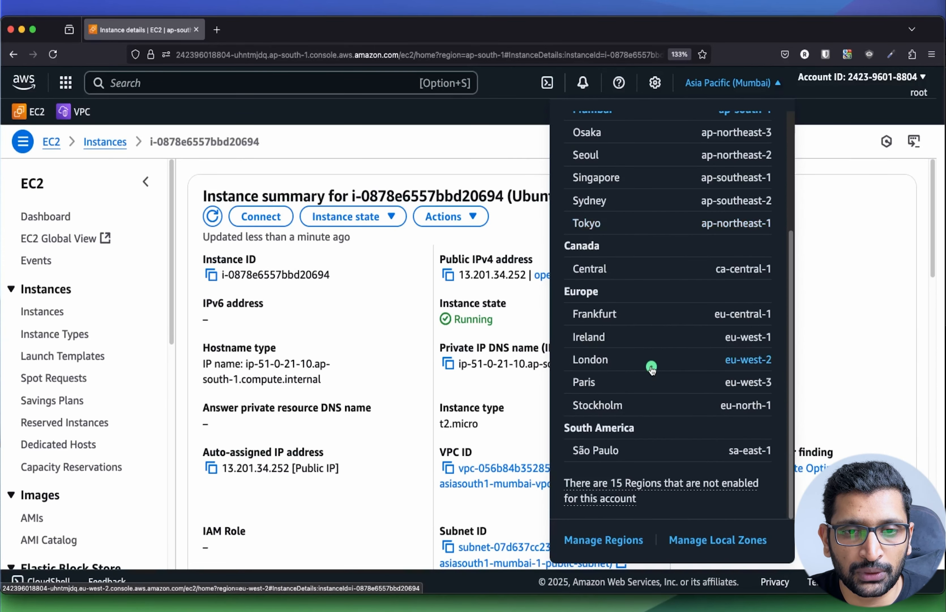
{"action": "left_click", "coordinate": [621, 321]}
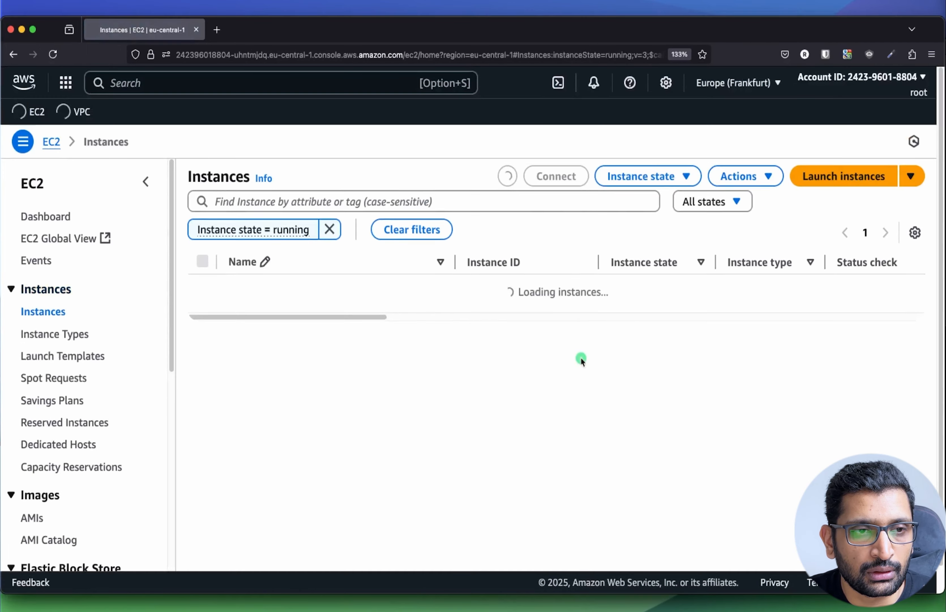
{"action": "left_click", "coordinate": [545, 321]}
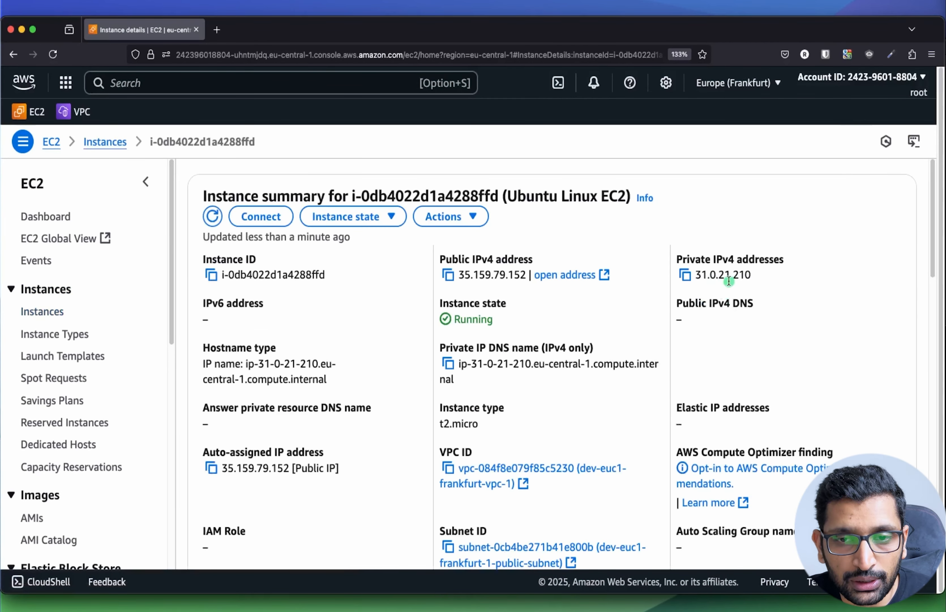
- Switch to the terminal and compare the host addresses in the Stockholm, Mumbai and Frankfurt SSH sessions
{"action": "key", "text": "super+Tab"}
{"action": "key", "text": "super+Tab"}
{"action": "key", "text": "super+Tab"}
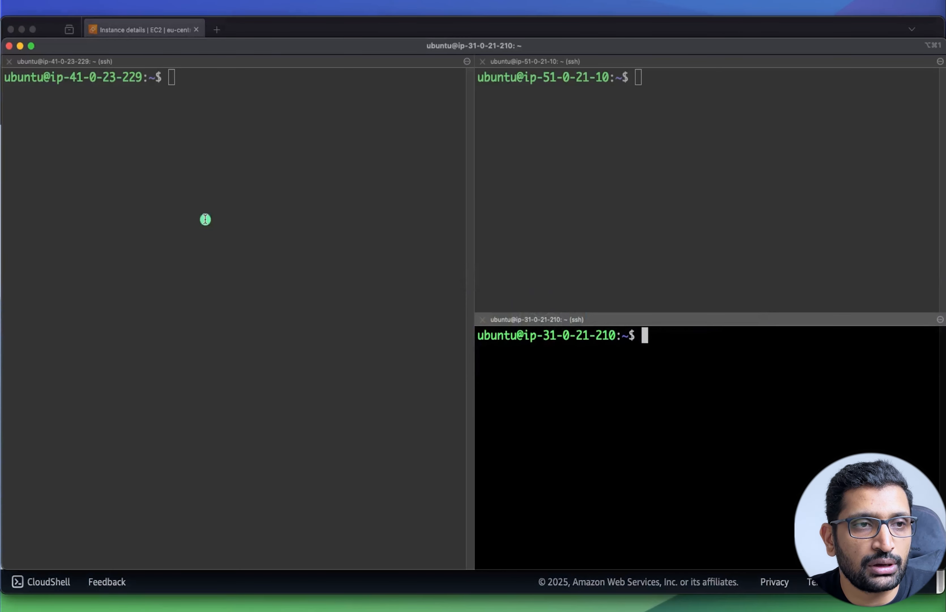
{"action": "left_click", "coordinate": [123, 134]}
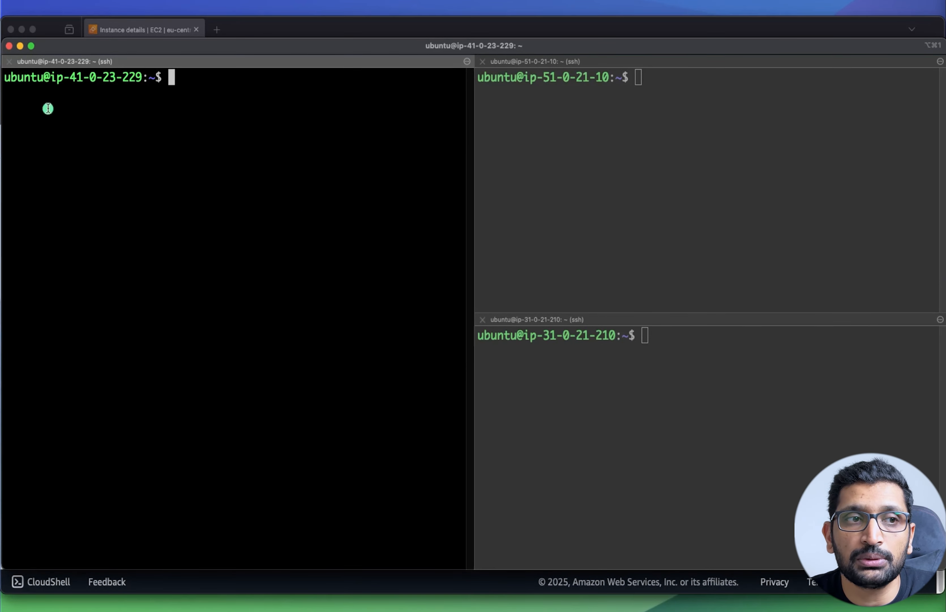
{"action": "left_click_drag", "start_coordinate": [70, 78], "coordinate": [92, 77]}
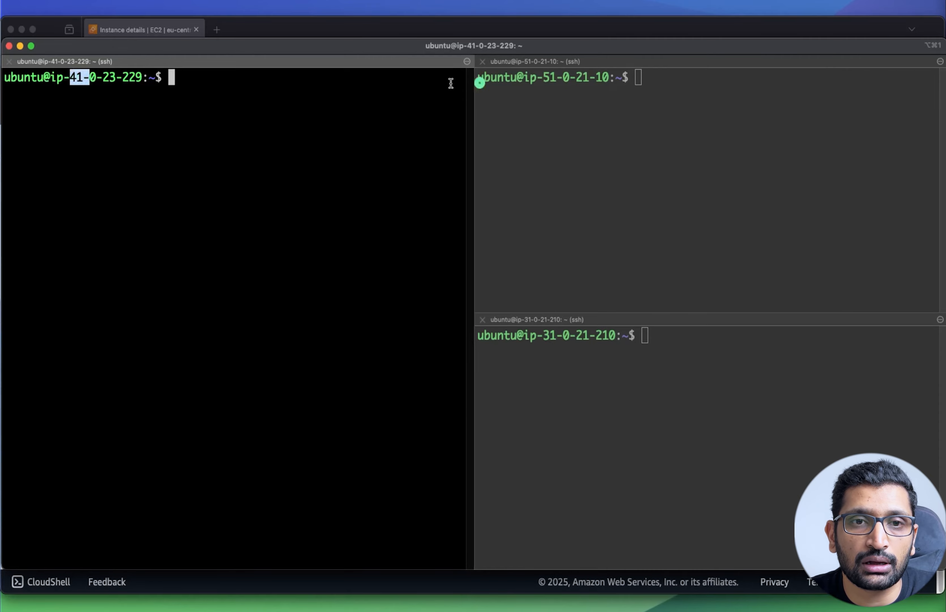
{"action": "left_click_drag", "start_coordinate": [544, 77], "coordinate": [576, 77]}
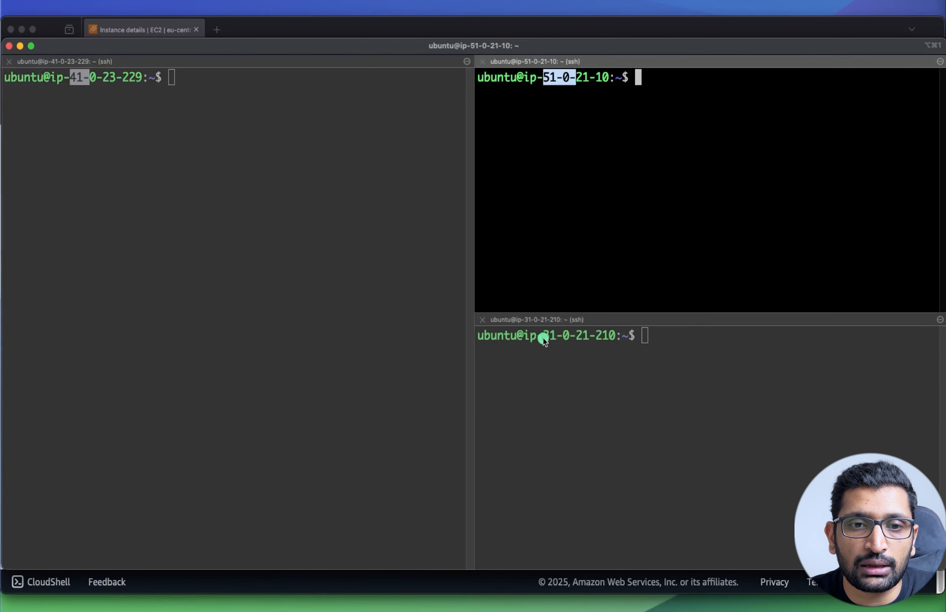
{"action": "left_click_drag", "start_coordinate": [597, 337], "coordinate": [596, 338]}
- Match the VPCs in the presentation's AWS WAN diagram with the three SSH sessions in the terminal
{"action": "key", "text": "super+Tab"}
{"action": "key", "text": "super+Tab"}
{"action": "key", "text": "super+Tab"}
{"action": "key", "text": "super+Tab"}
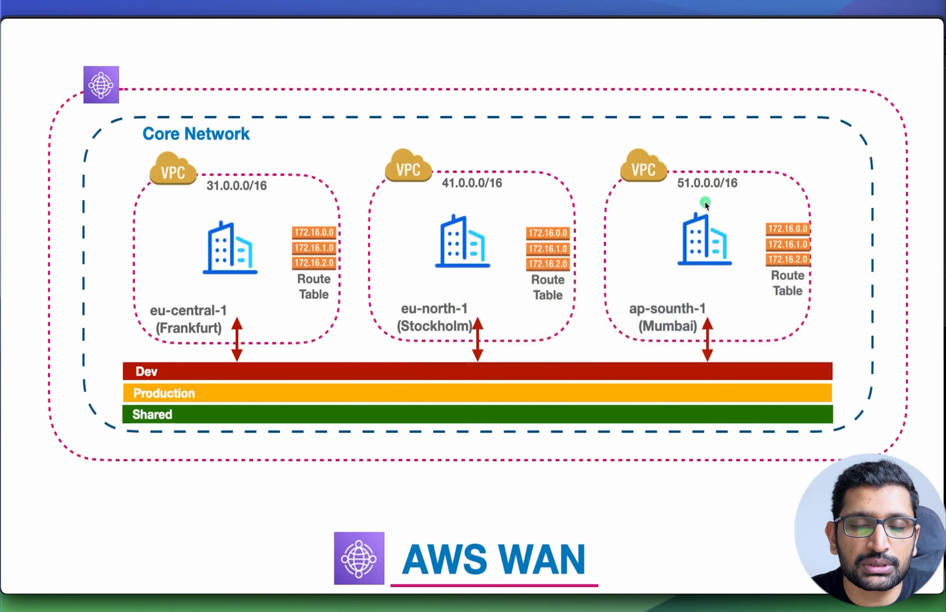
{"action": "key", "text": "super+Tab"}
{"action": "left_click", "coordinate": [258, 148]}
{"action": "left_click", "coordinate": [662, 345]}
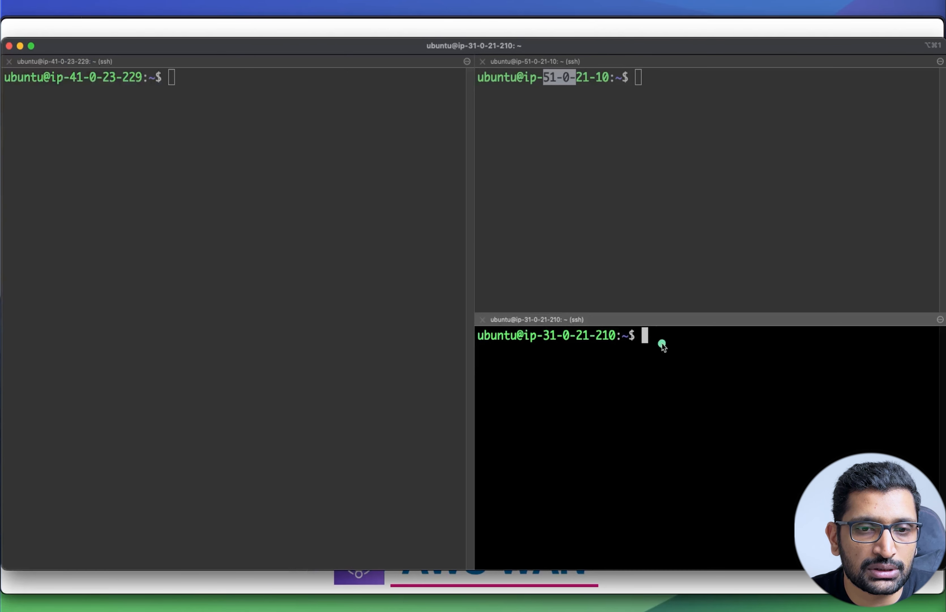
{"action": "left_click", "coordinate": [609, 144]}
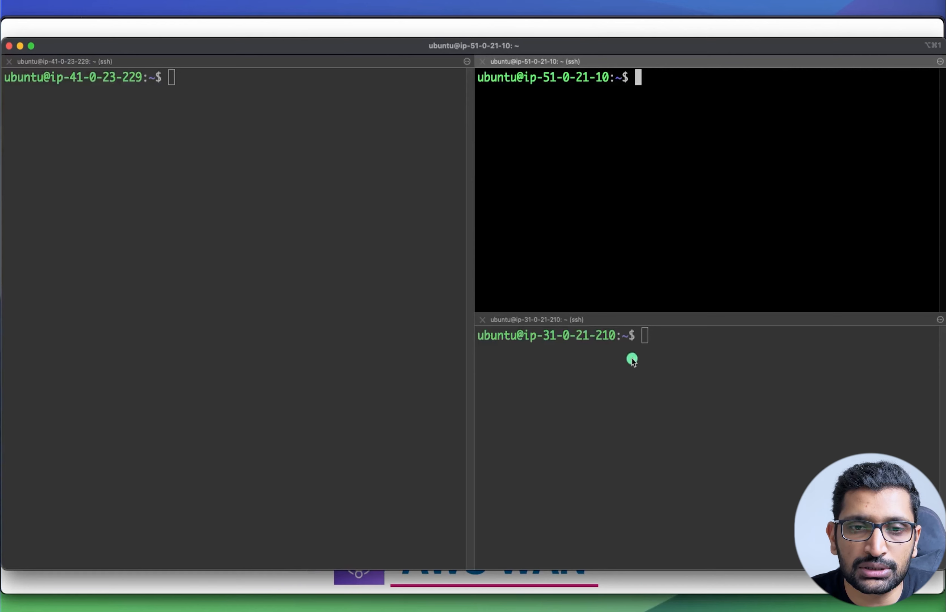
{"action": "key", "text": "super+Tab"}
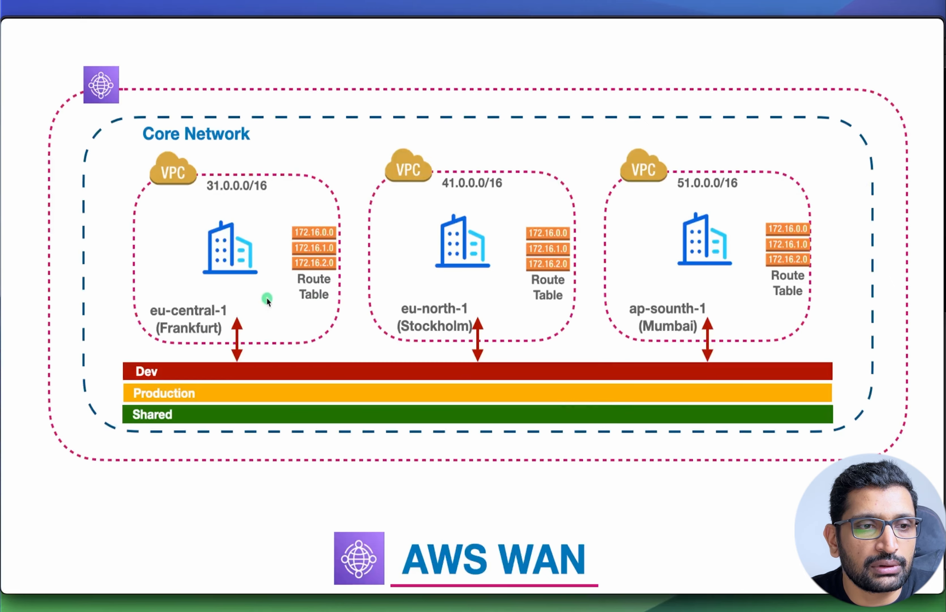
{"action": "key", "text": "super+Tab"}
{"action": "left_click", "coordinate": [670, 407]}
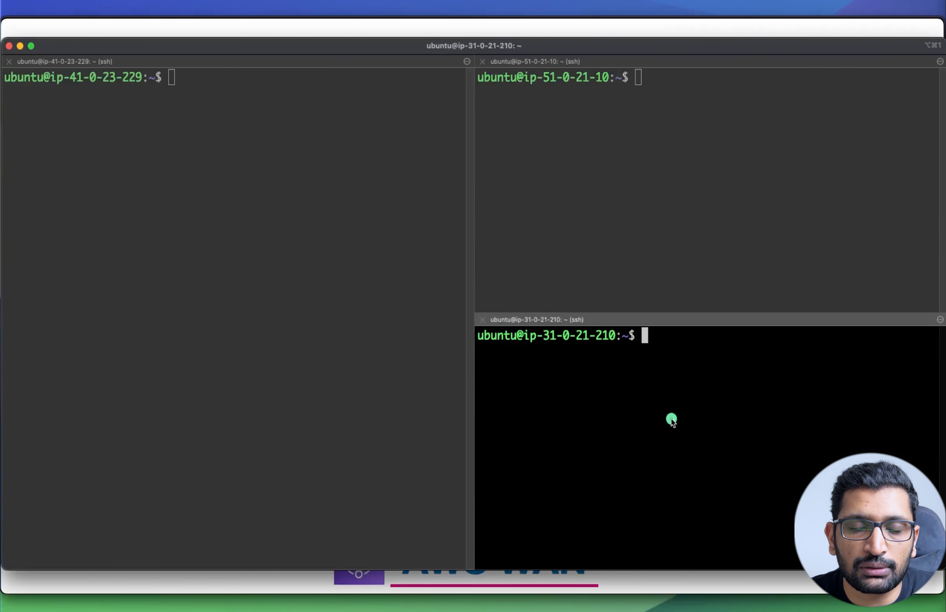
{"action": "left_click", "coordinate": [286, 298]}
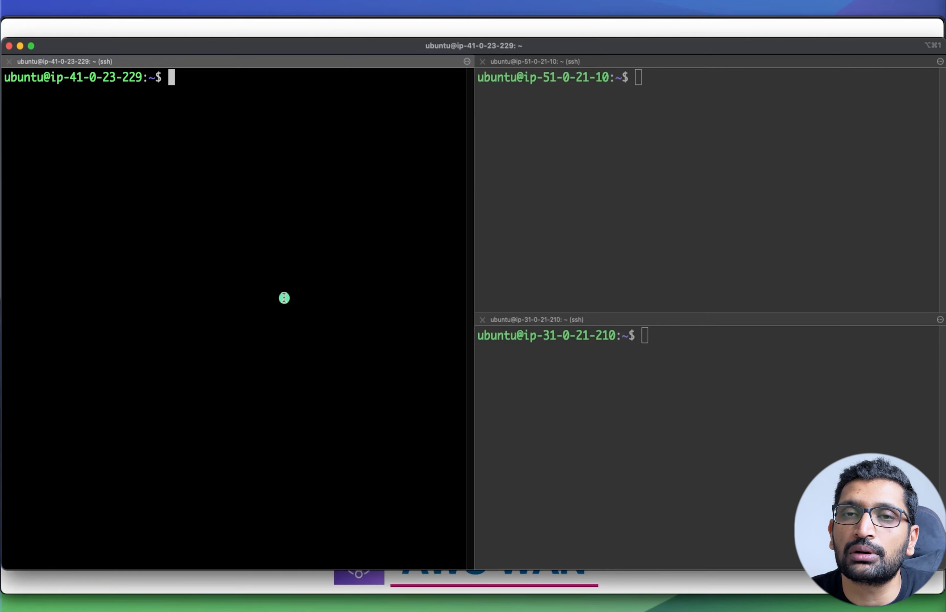
- Ping the Stockholm instance at 41.0.23.229 from the Mumbai session and stop after several replies
{"action": "left_click", "coordinate": [656, 208]}
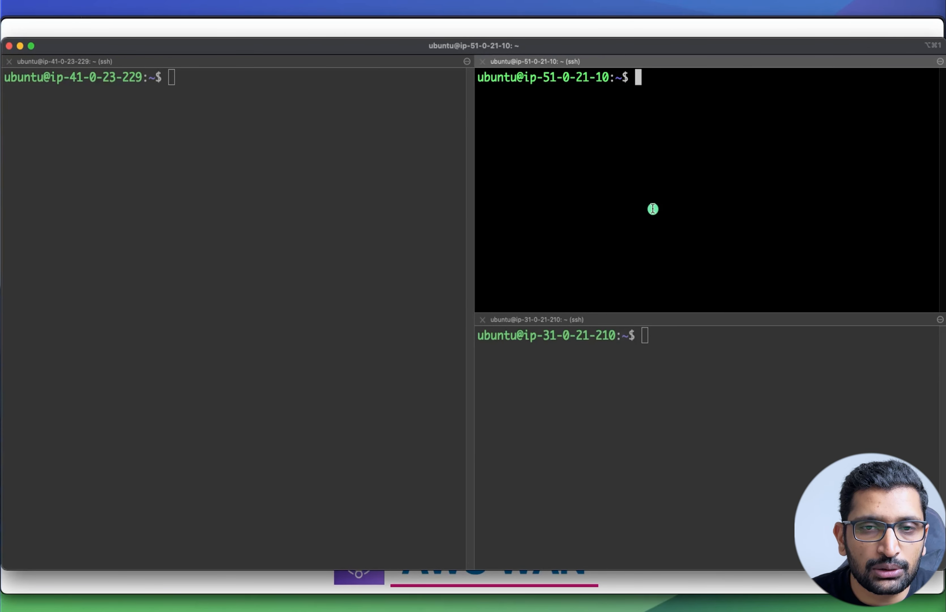
{"action": "type", "text": "ping "}
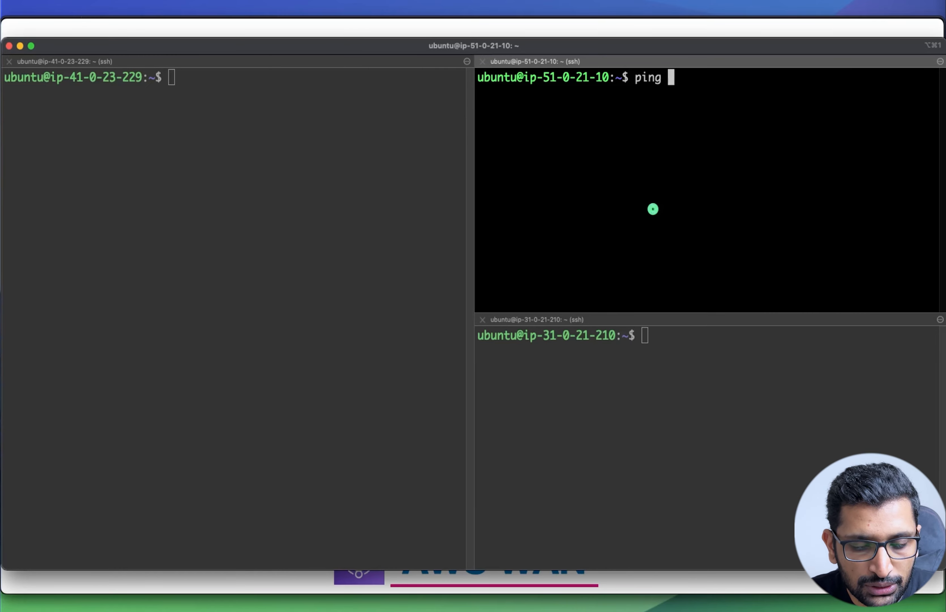
{"action": "type", "text": "41.0."}
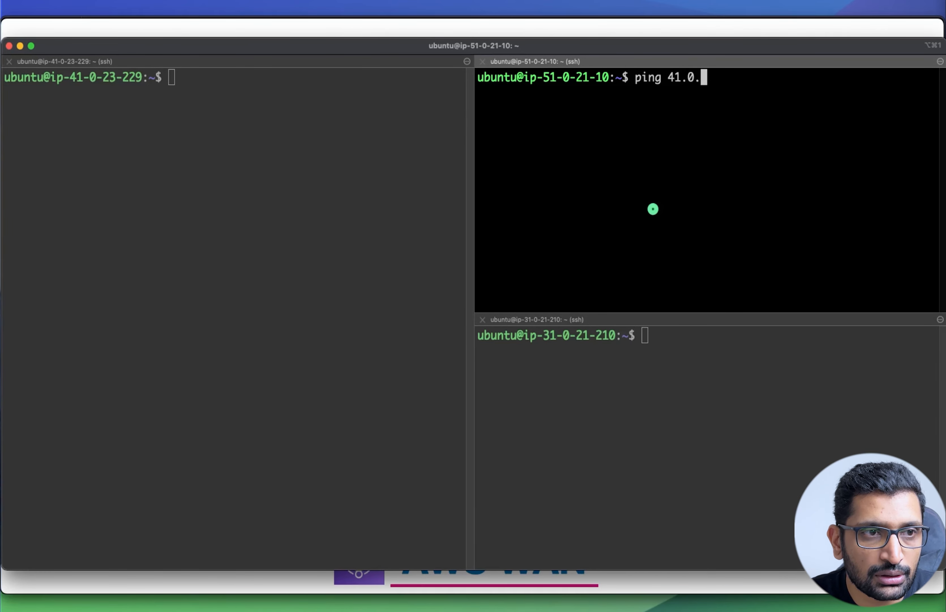
{"action": "type", "text": "23."}
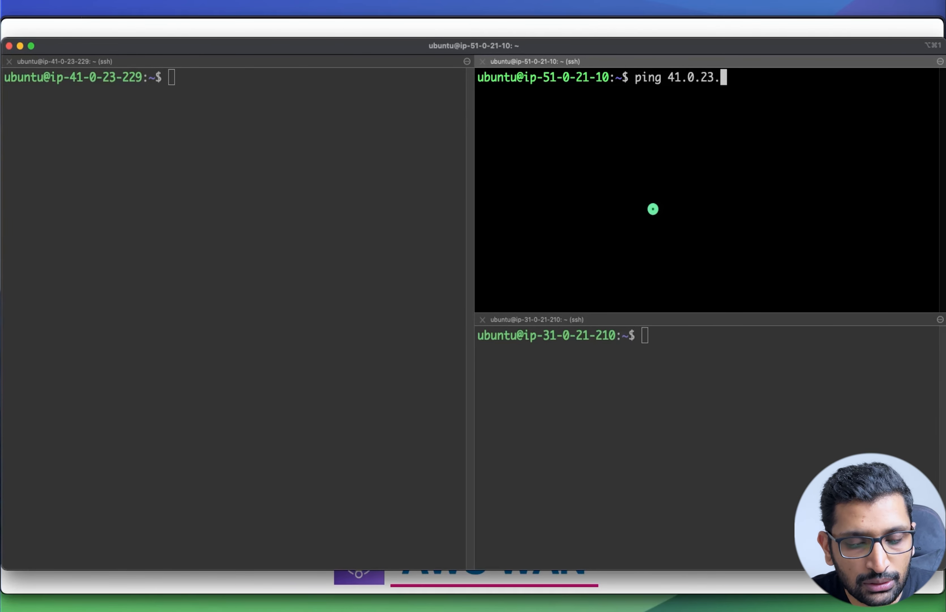
{"action": "type", "text": "229"}
{"action": "key", "text": "Return"}
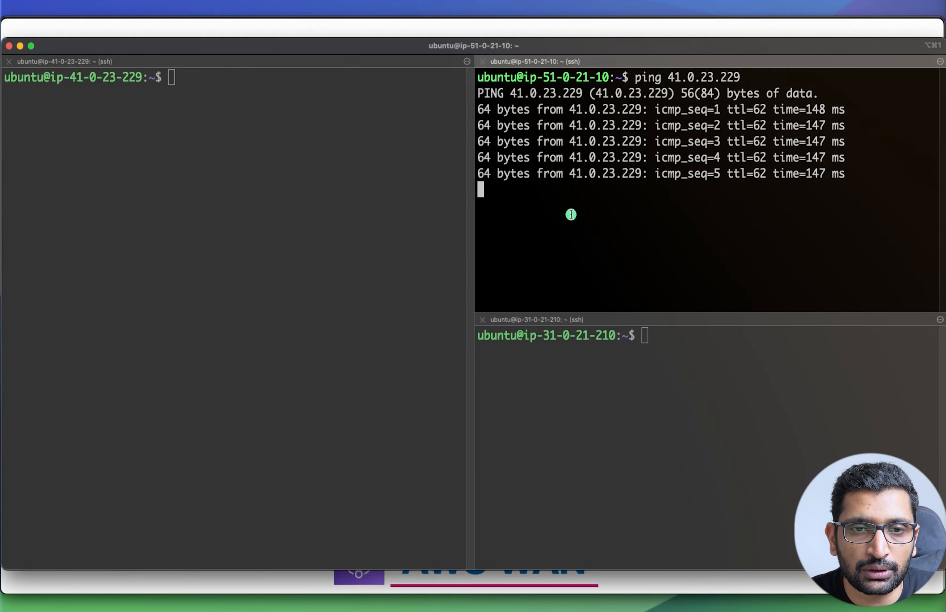
{"action": "key", "text": "ctrl+c"}
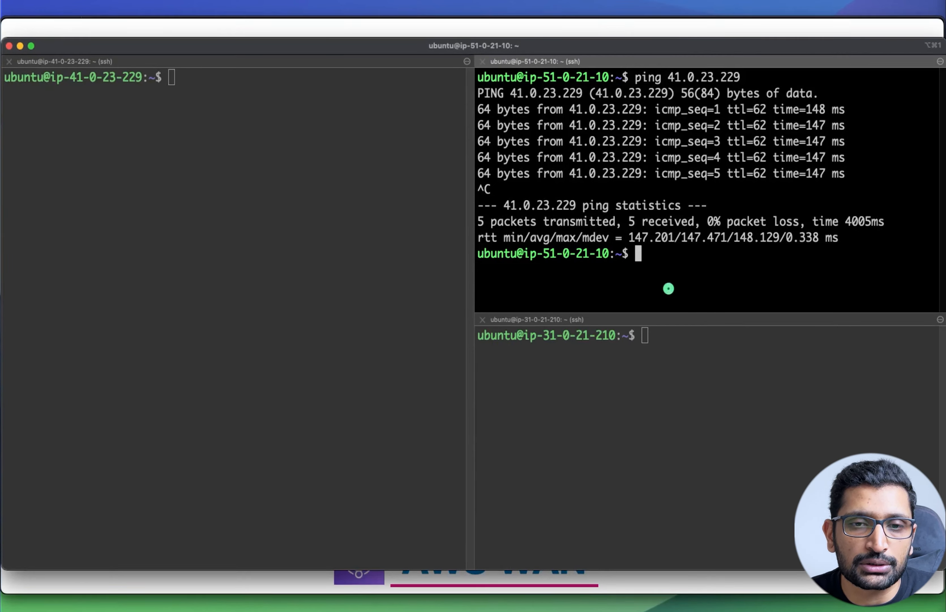
{"action": "type", "text": "ping"}
{"action": "key", "text": "BackSpace"}
{"action": "key", "text": "BackSpace"}
{"action": "key", "text": "BackSpace"}
{"action": "key", "text": "BackSpace"}
{"action": "key", "text": "BackSpace"}
{"action": "key", "text": "BackSpace"}
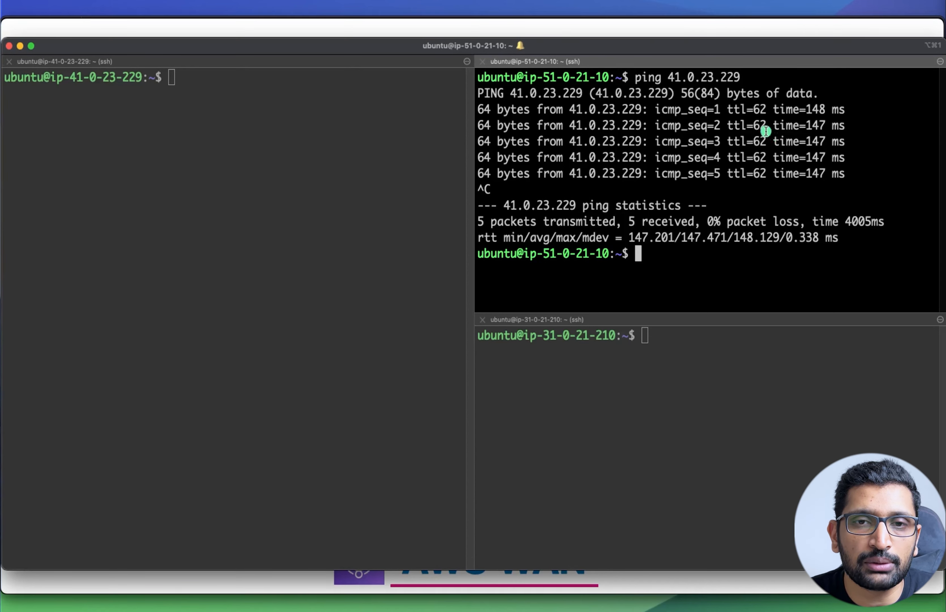
- Ping the Frankfurt instance at 31.0.21.210 from the Mumbai session and stop after several replies
{"action": "left_click_drag", "start_coordinate": [742, 77], "coordinate": [649, 77]}
{"action": "left_click", "coordinate": [676, 265]}
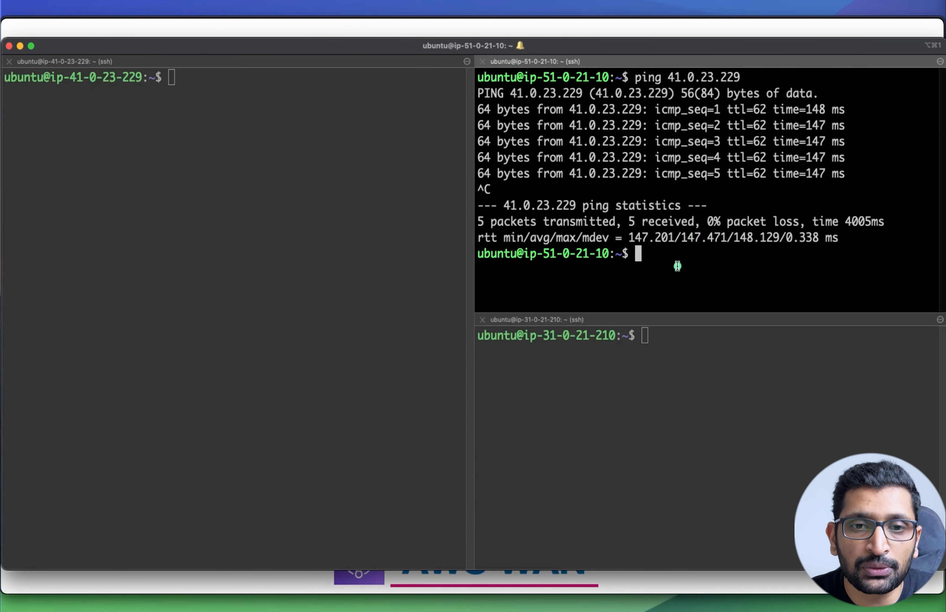
{"action": "type", "text": "ping "}
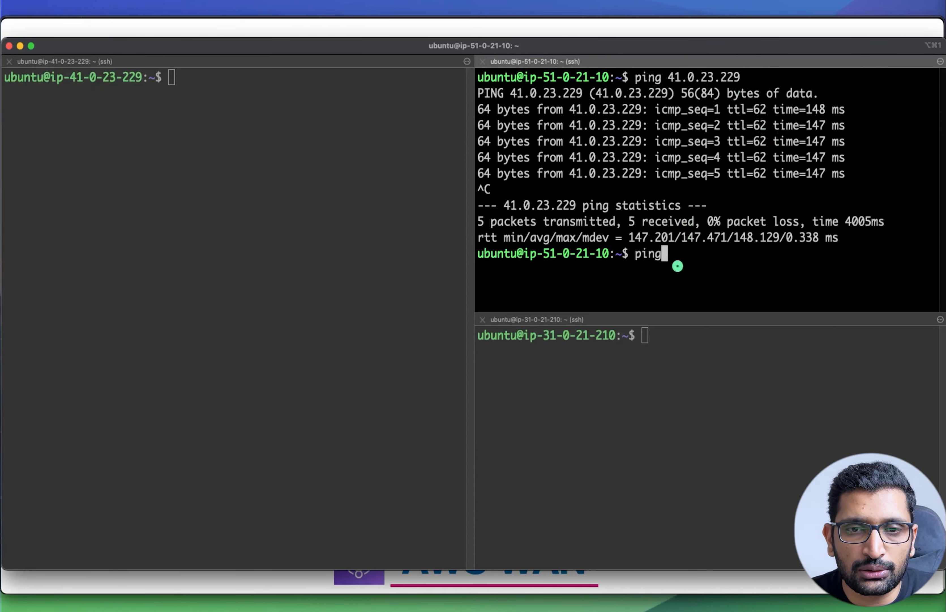
{"action": "type", "text": "31."}
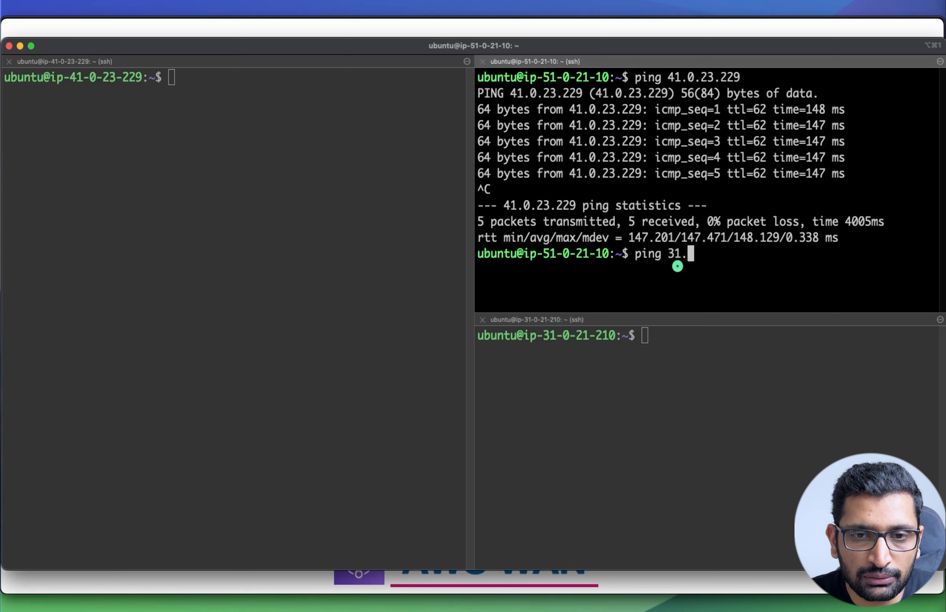
{"action": "type", "text": "0"}
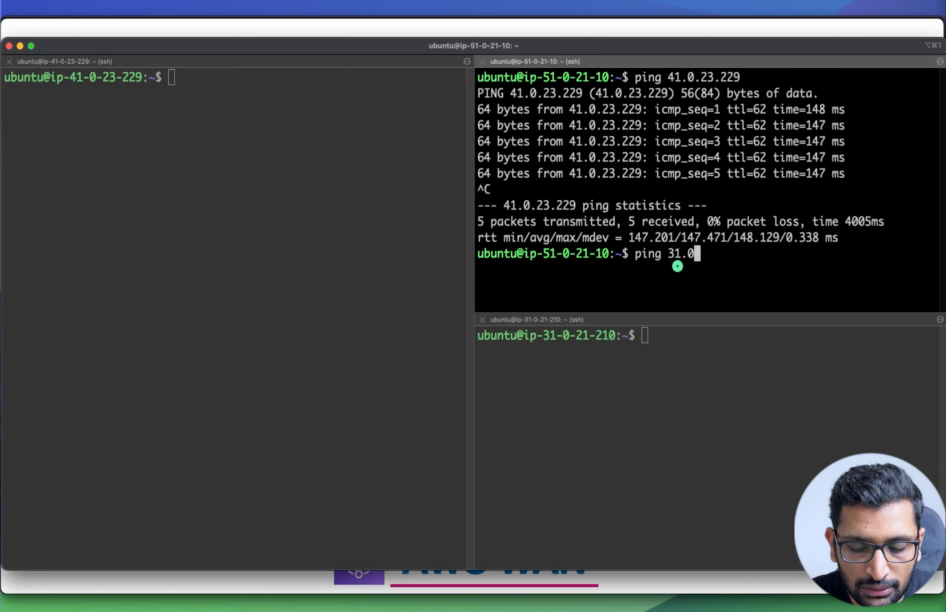
{"action": "type", "text": ".21.2"}
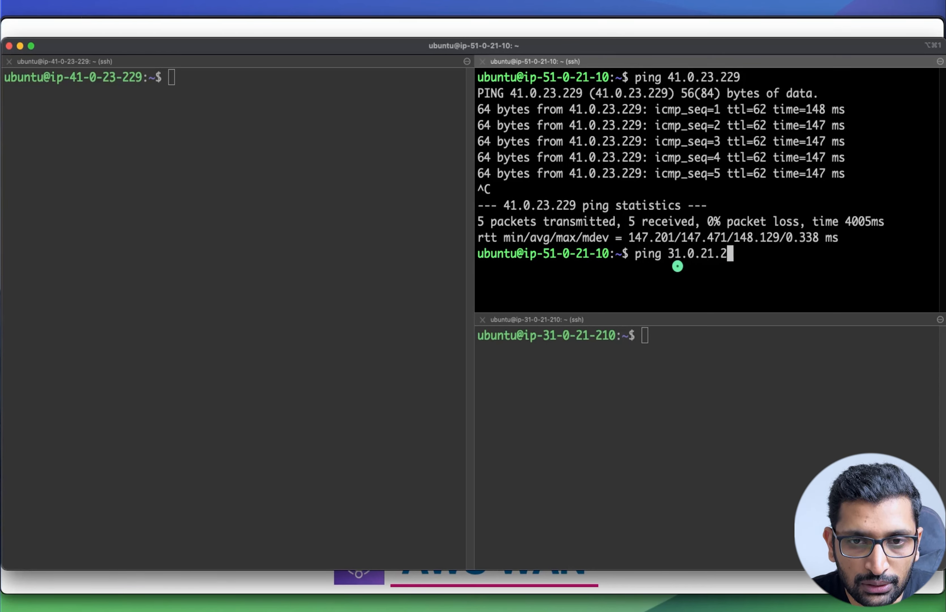
{"action": "type", "text": "10"}
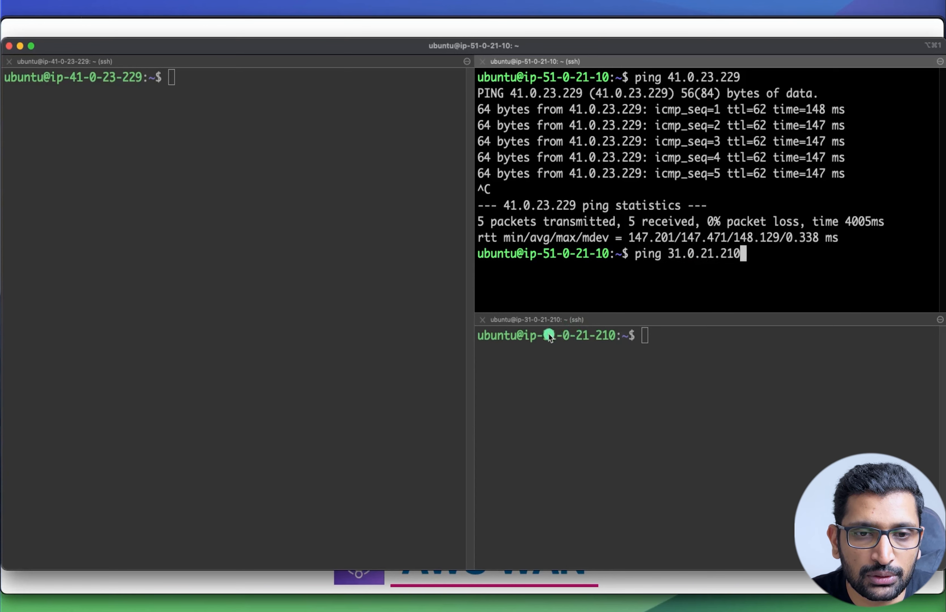
{"action": "left_click_drag", "start_coordinate": [544, 336], "coordinate": [656, 330]}
{"action": "left_click", "coordinate": [776, 278]}
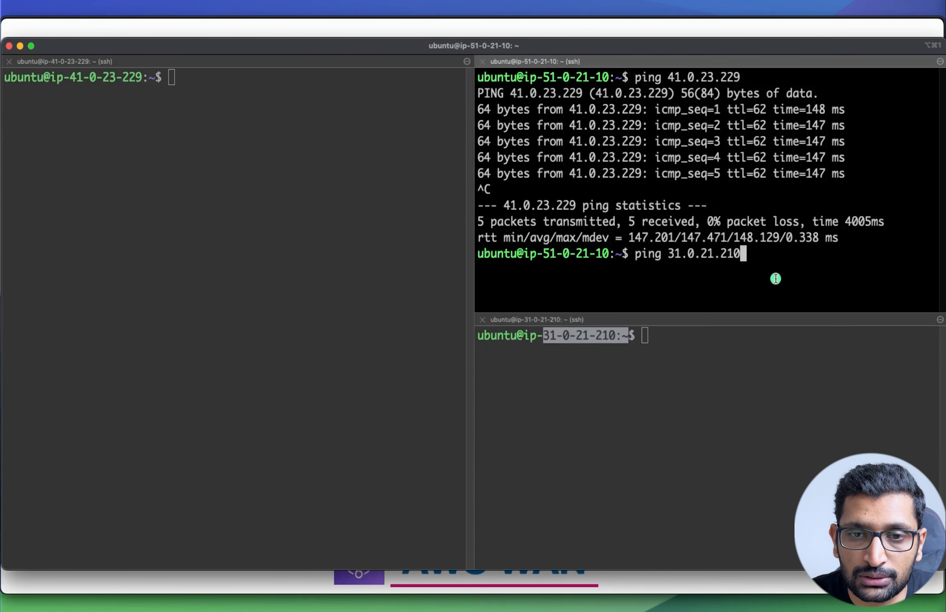
{"action": "key", "text": "Return"}
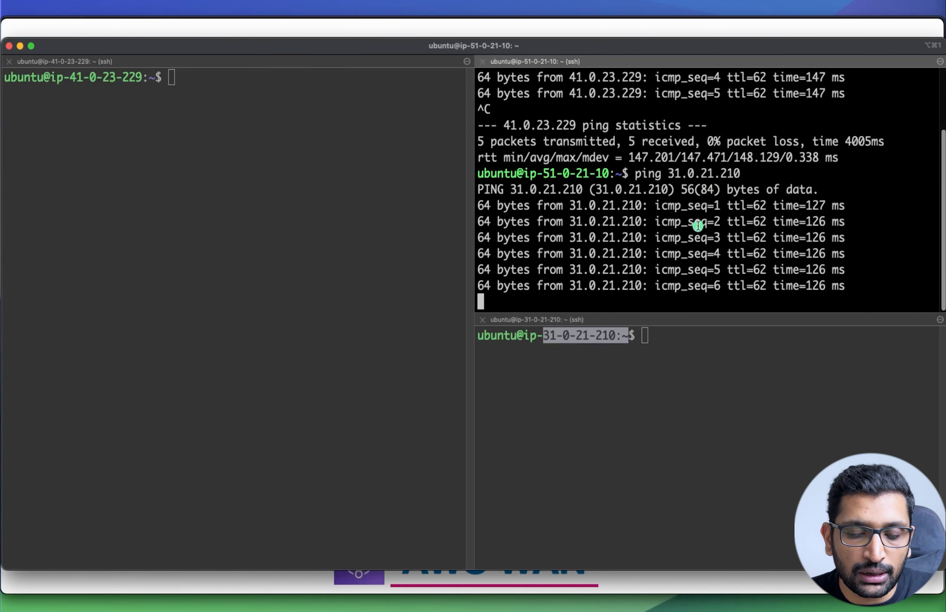
{"action": "key", "text": "ctrl+c"}
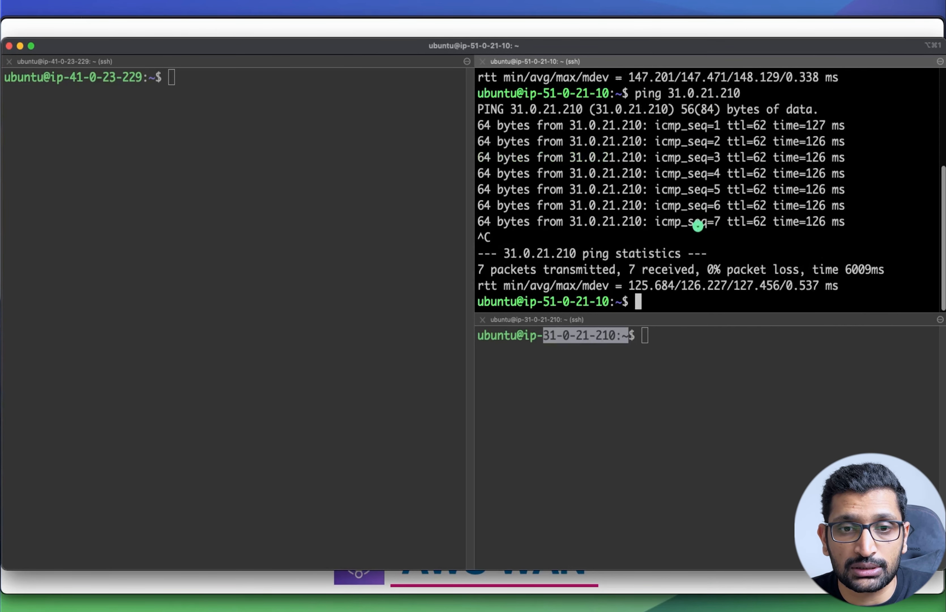
- Activate the Frankfurt session and switch to the presentation to review the VPC address ranges in the AWS WAN diagram
{"action": "left_click", "coordinate": [668, 406]}
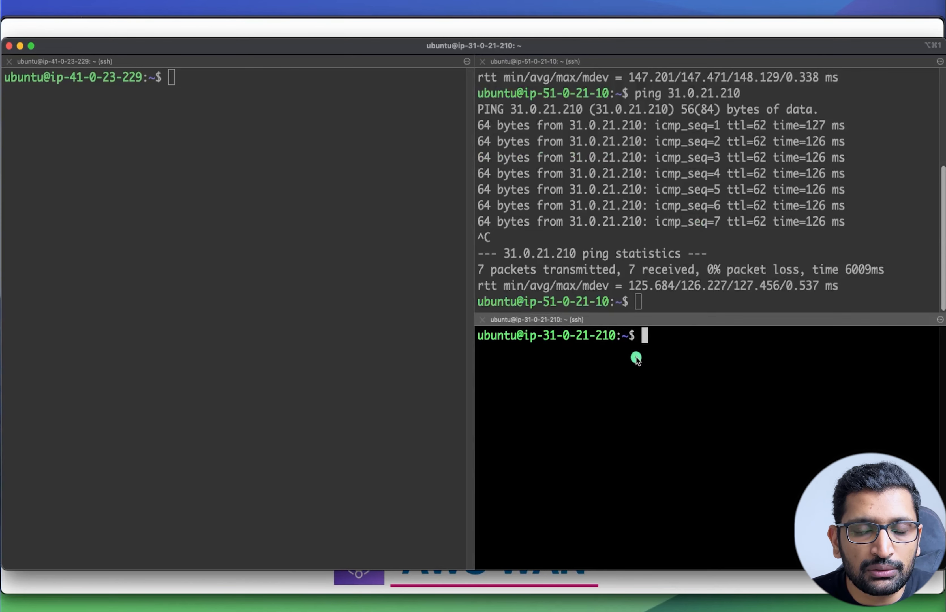
{"action": "key", "text": "super+Tab"}
{"action": "key", "text": "super+Tab"}
{"action": "key", "text": "super+Tab"}
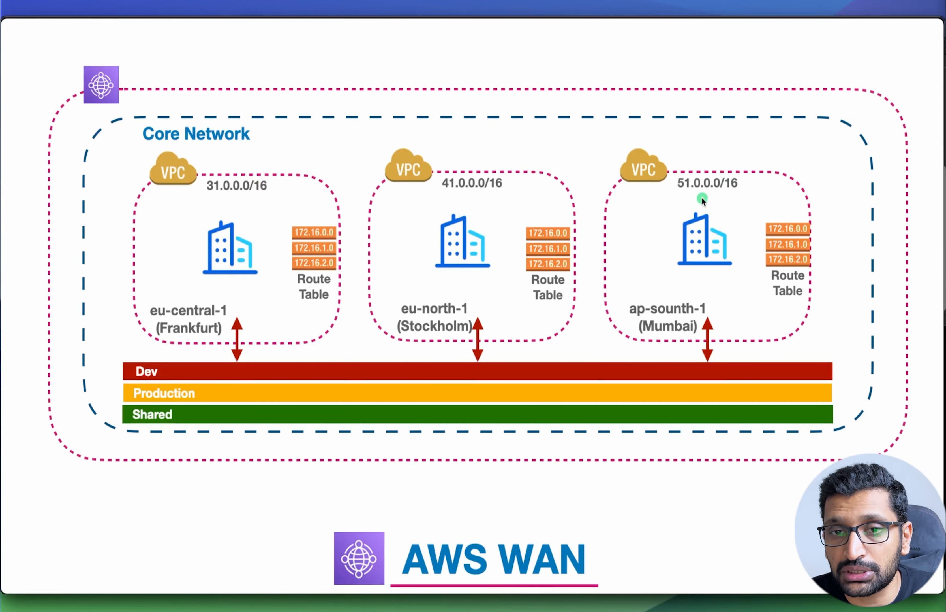
- Return to the terminal, ping the Mumbai instance at 51.0.21.10 from the Frankfurt session and stop after a few replies
{"action": "key", "text": "super+Tab"}
{"action": "type", "text": "ping "}
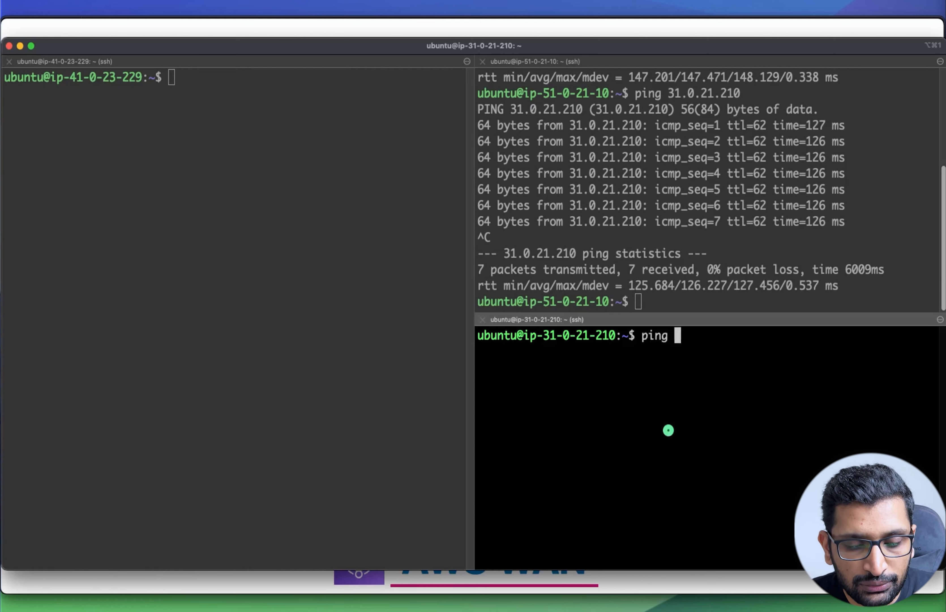
{"action": "type", "text": "51."}
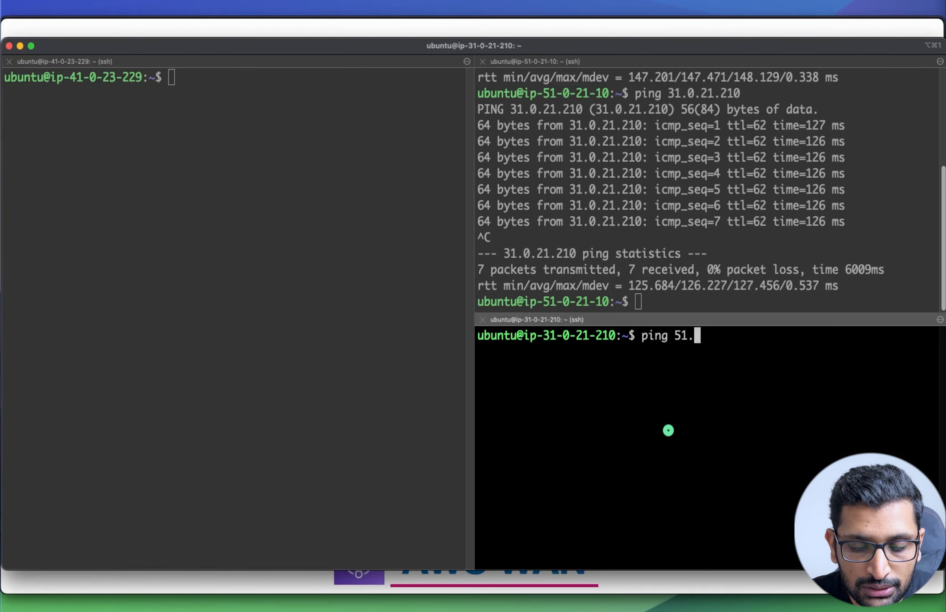
{"action": "type", "text": "0.21.2"}
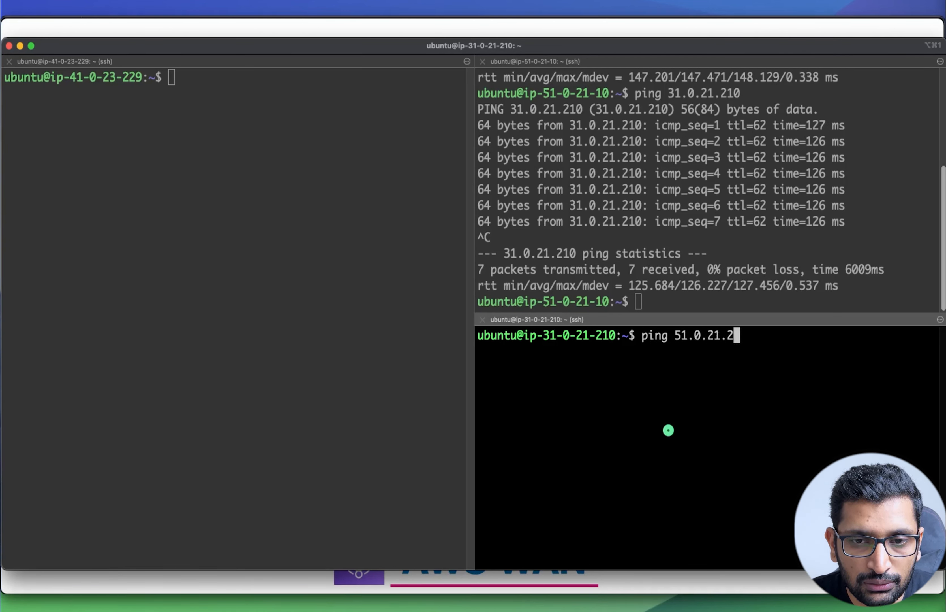
{"action": "key", "text": "BackSpace"}
{"action": "type", "text": "10"}
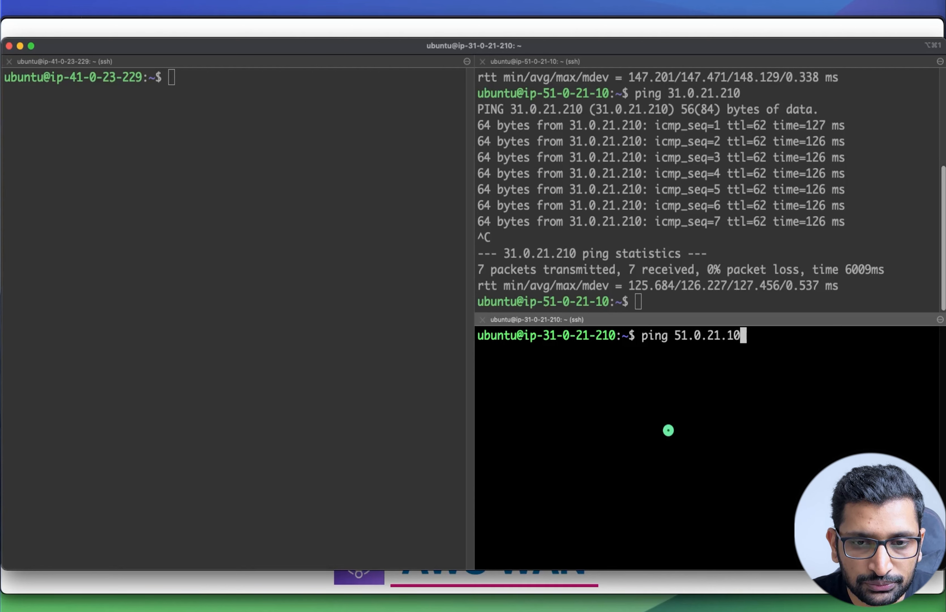
{"action": "key", "text": "Return"}
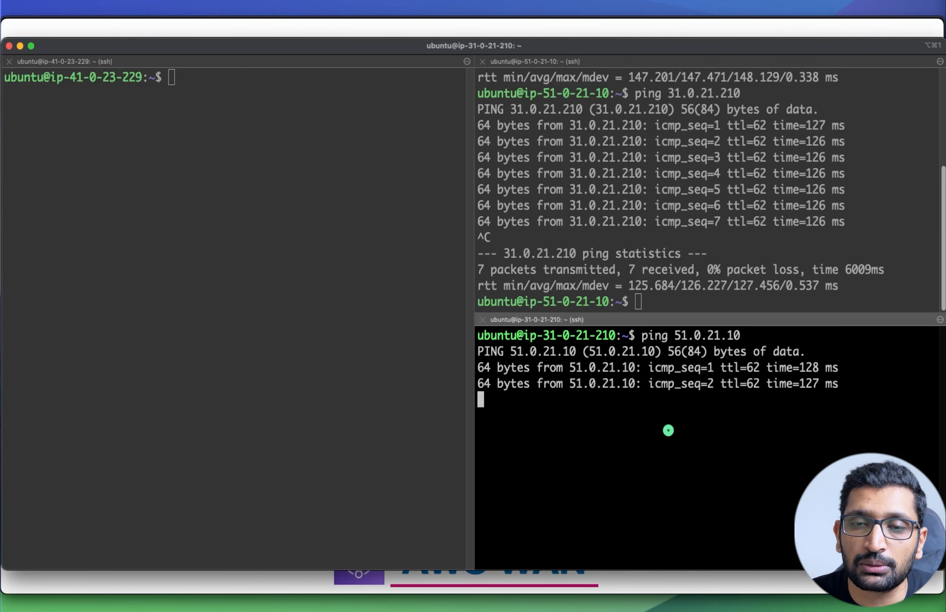
{"action": "key", "text": "ctrl+c"}
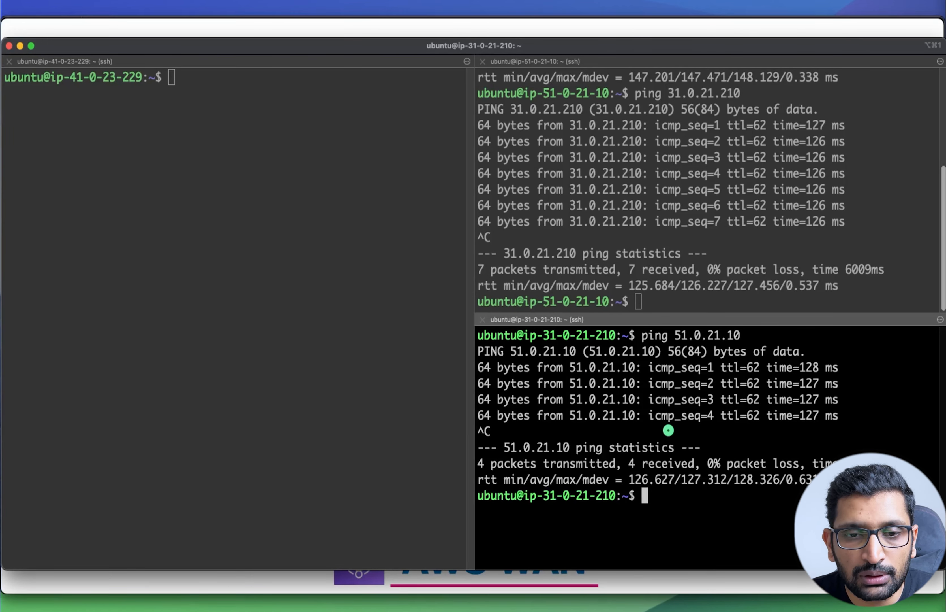
- Clear the Frankfurt session, ping the Stockholm instance at 41.0.23.229 and stop the ping after a few seconds
{"action": "key", "text": "Return"}
{"action": "key", "text": "Return"}
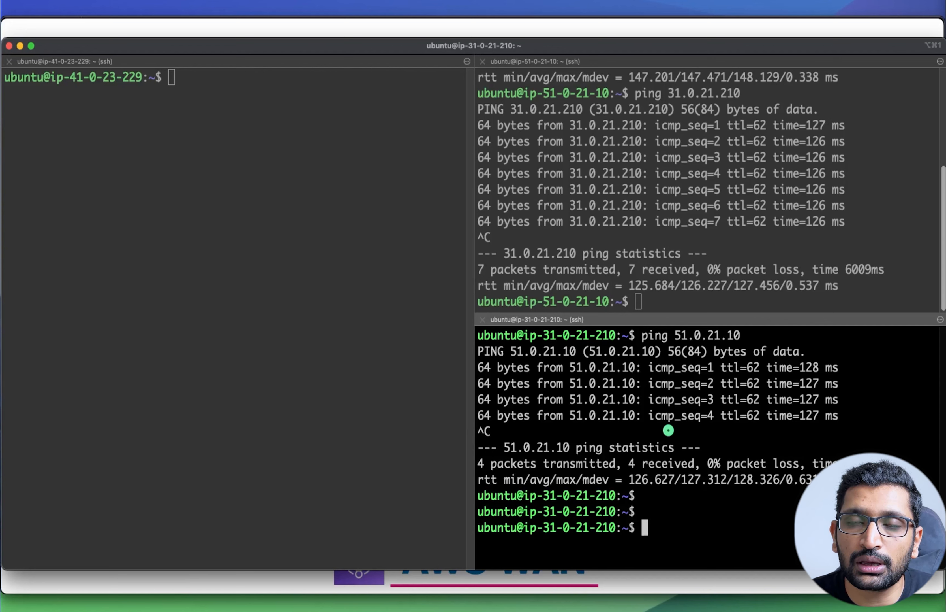
{"action": "type", "text": "clear"}
{"action": "key", "text": "Return"}
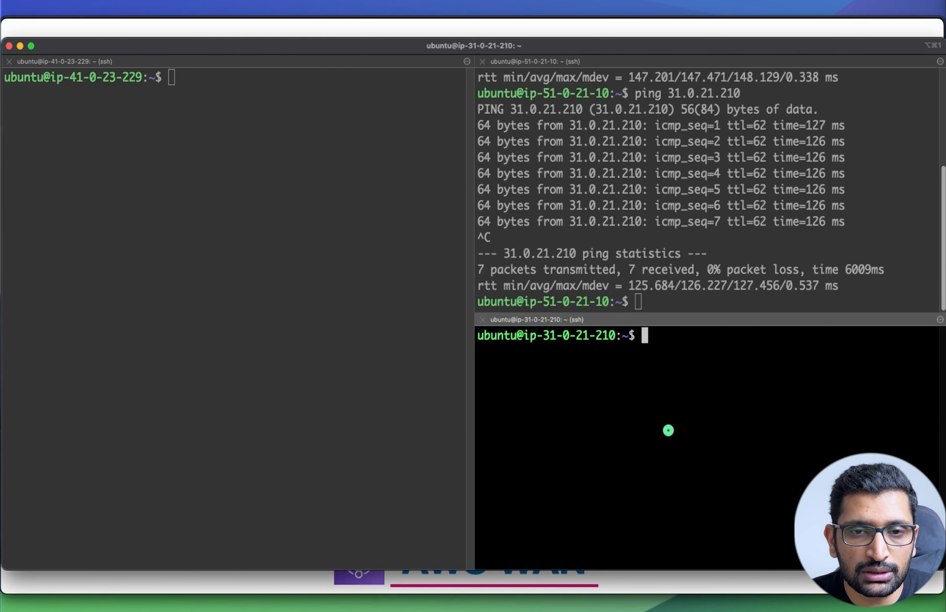
{"action": "type", "text": "ping"}
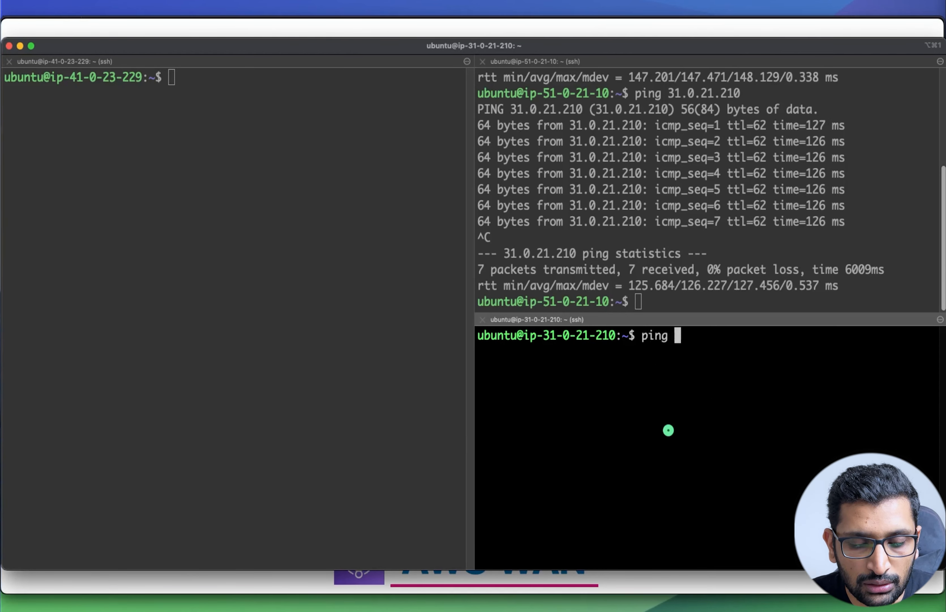
{"action": "type", "text": " 41.0"}
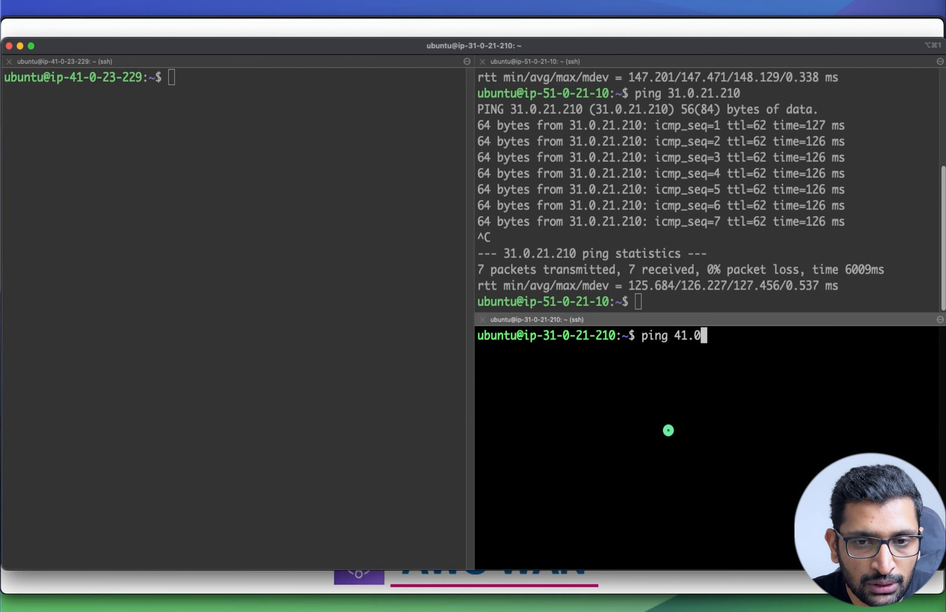
{"action": "type", "text": ".23."}
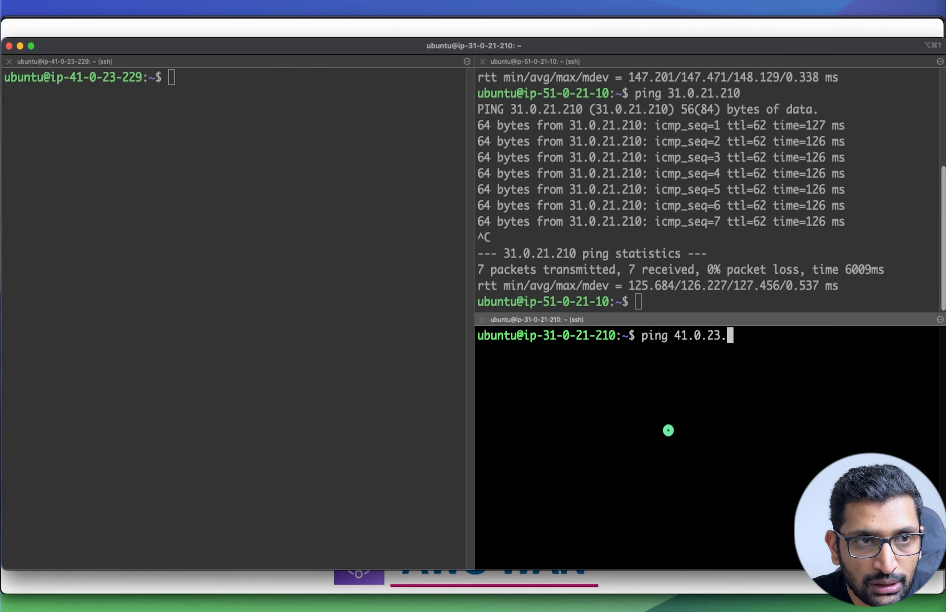
{"action": "type", "text": "229"}
{"action": "key", "text": "Return"}
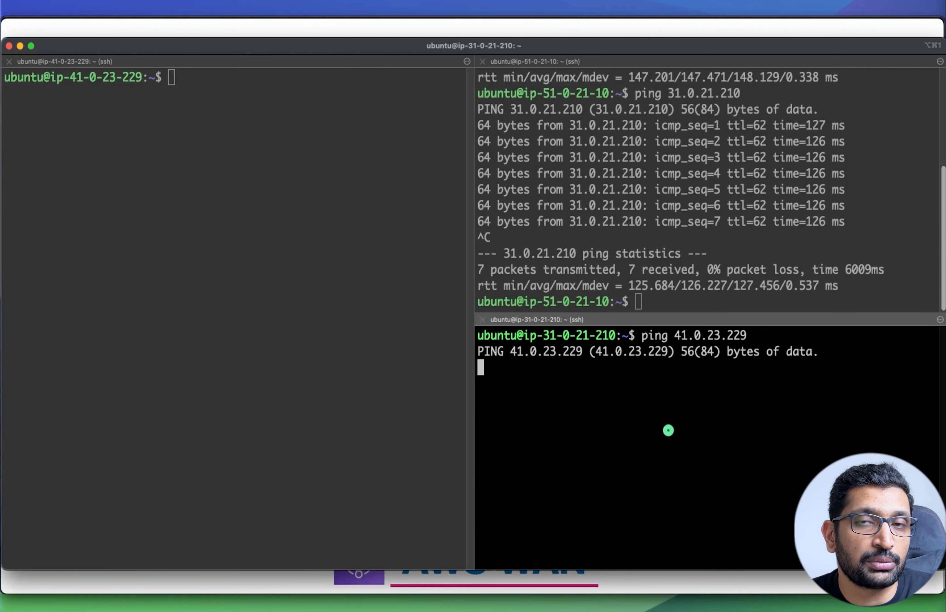
{"action": "key", "text": "ctrl+c"}
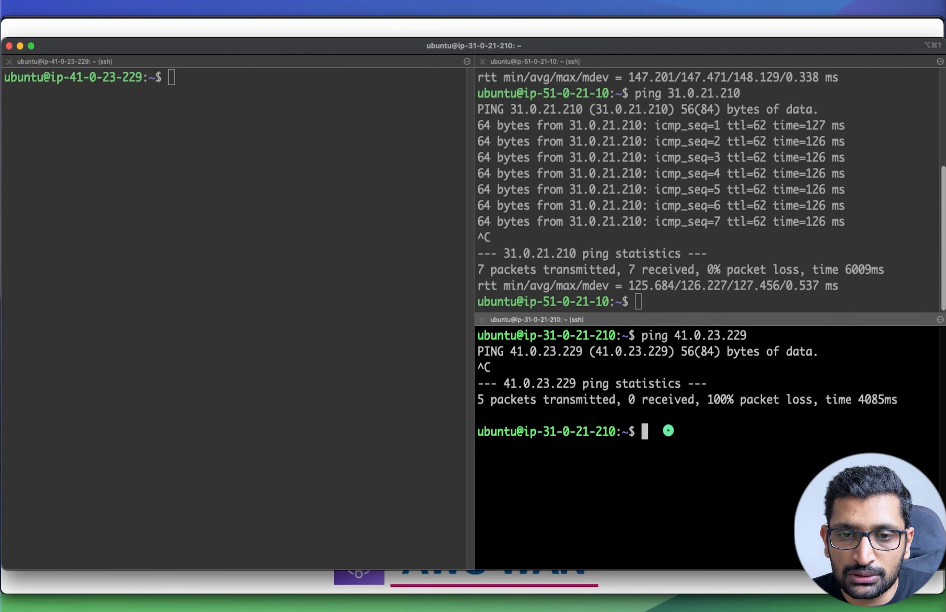
- Ping the Mumbai instance at 51.0.21.10 from the Stockholm session and stop after a few replies
{"action": "left_click", "coordinate": [233, 321]}
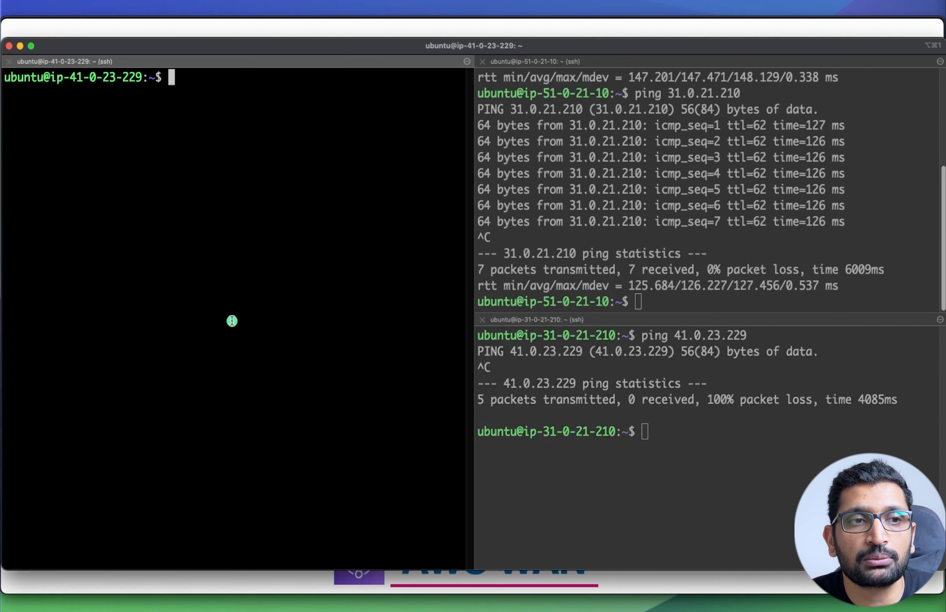
{"action": "type", "text": "ping "}
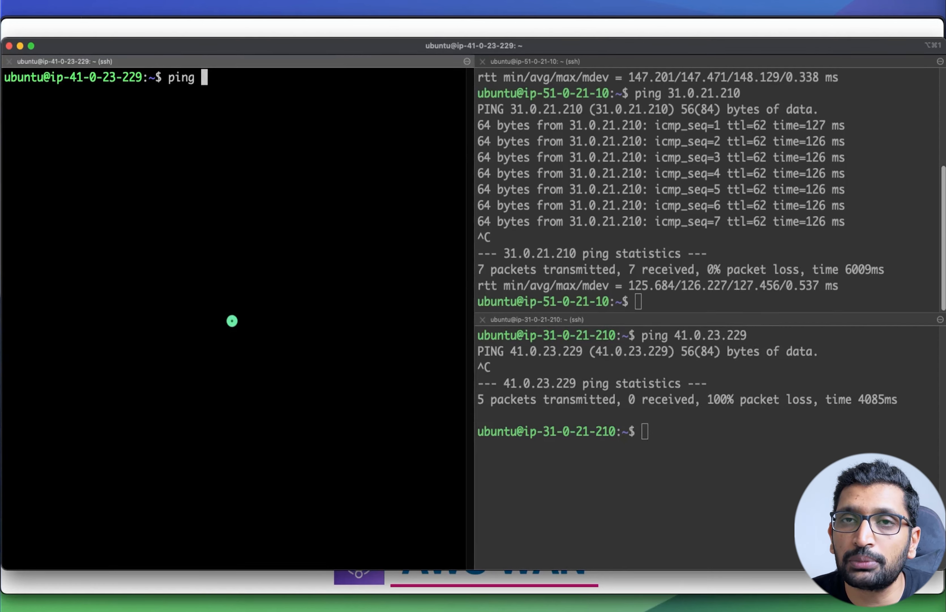
{"action": "type", "text": "51."}
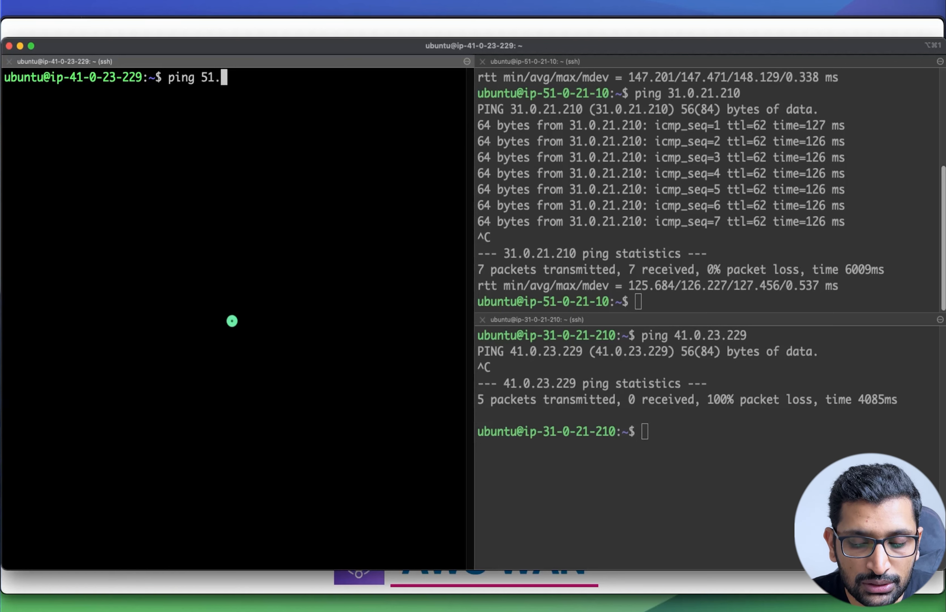
{"action": "type", "text": "0.21."}
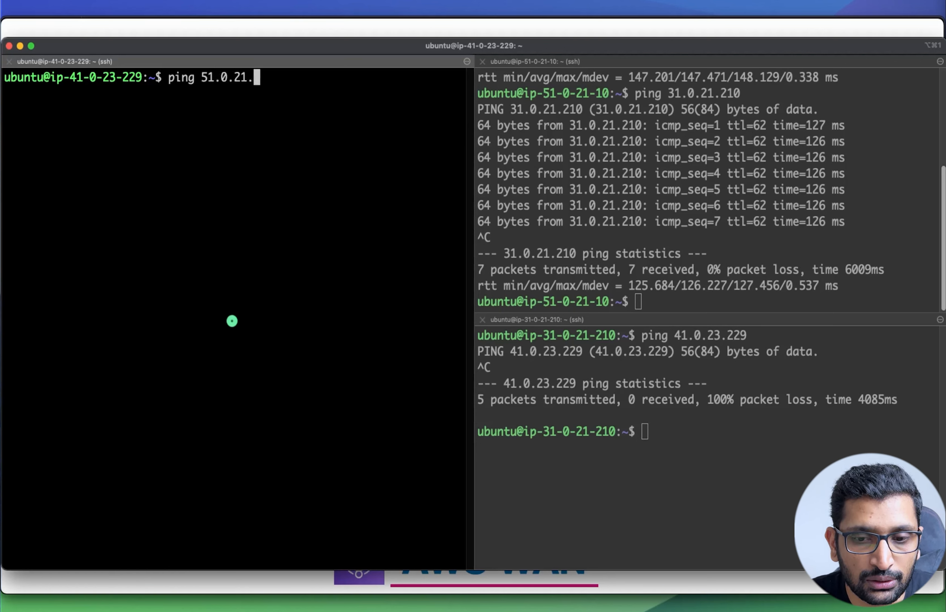
{"action": "type", "text": "10"}
{"action": "key", "text": "Return"}
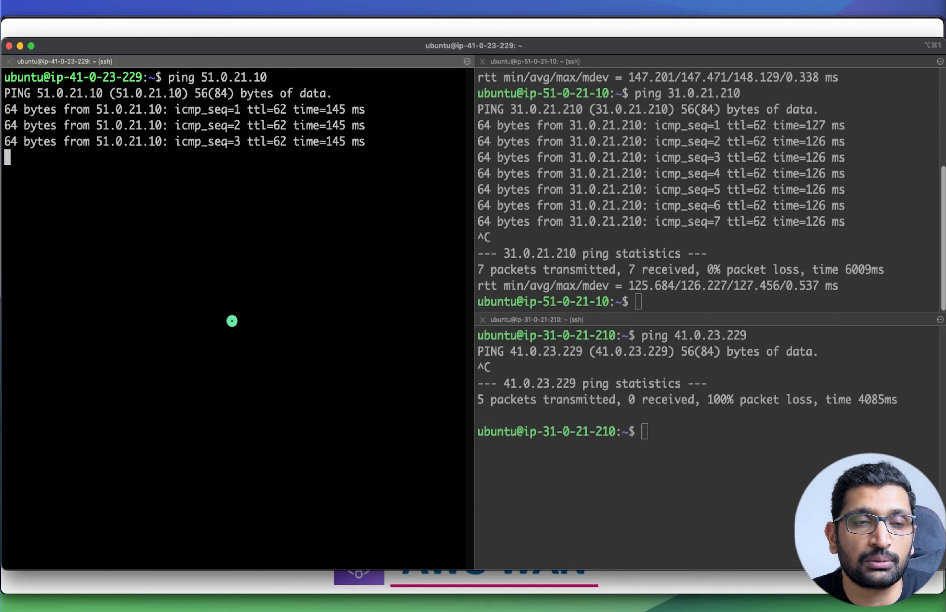
{"action": "key", "text": "ctrl+c"}
{"action": "key", "text": "Return"}
{"action": "key", "text": "Return"}
- Ping the Frankfurt instance at 31.0.21.210 from the Stockholm session and stop the ping after a few seconds
{"action": "type", "text": "p"}
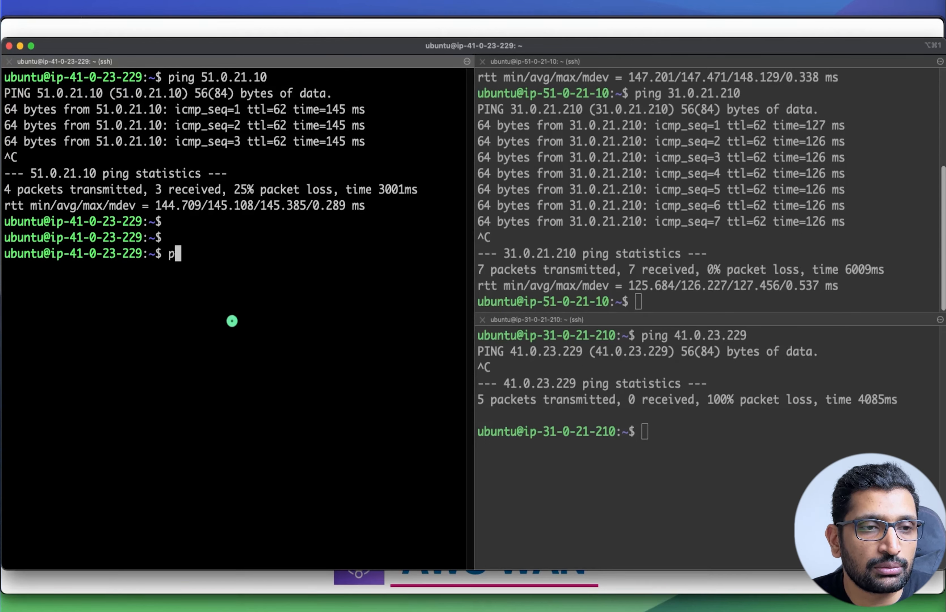
{"action": "type", "text": "ing "}
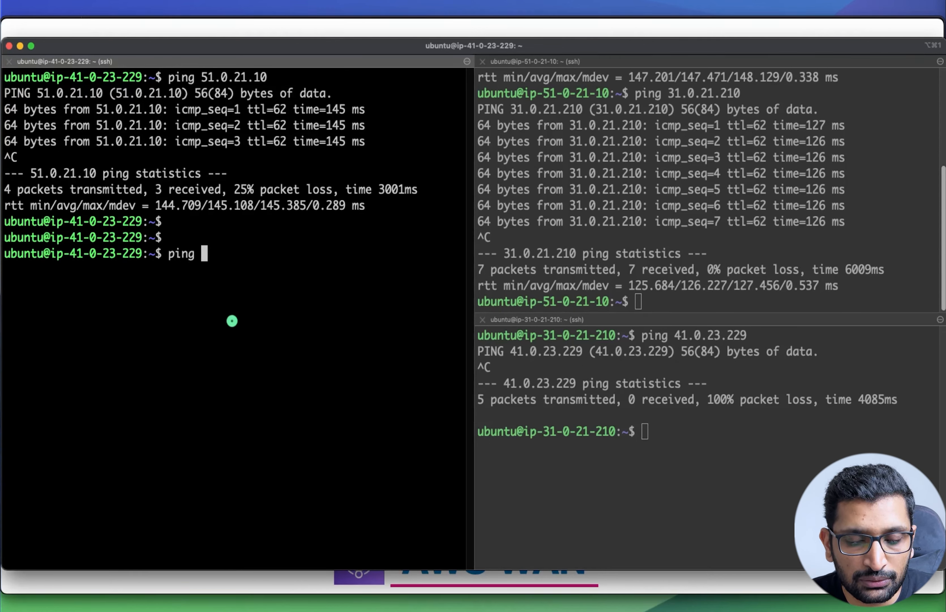
{"action": "type", "text": "31.0"}
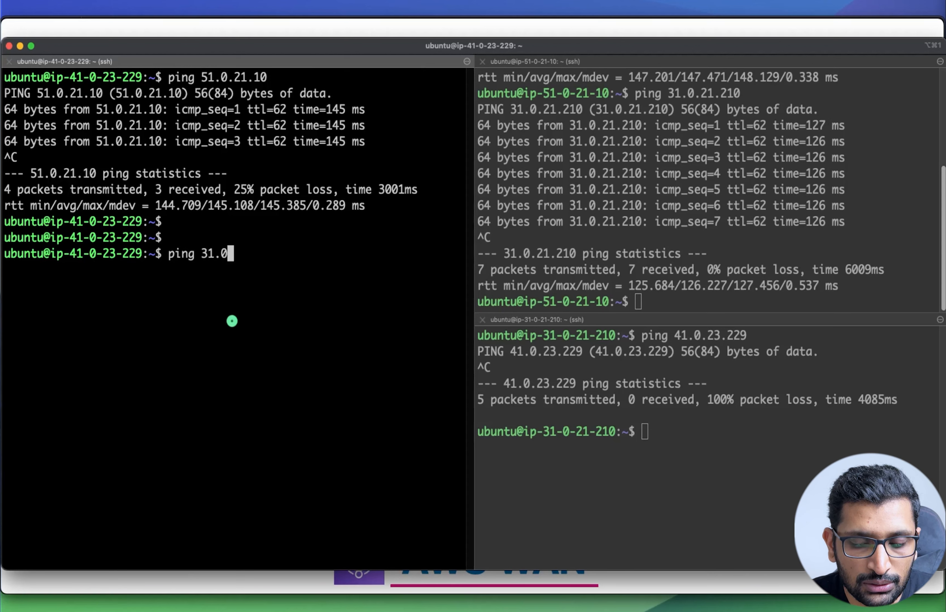
{"action": "type", "text": ".21.210"}
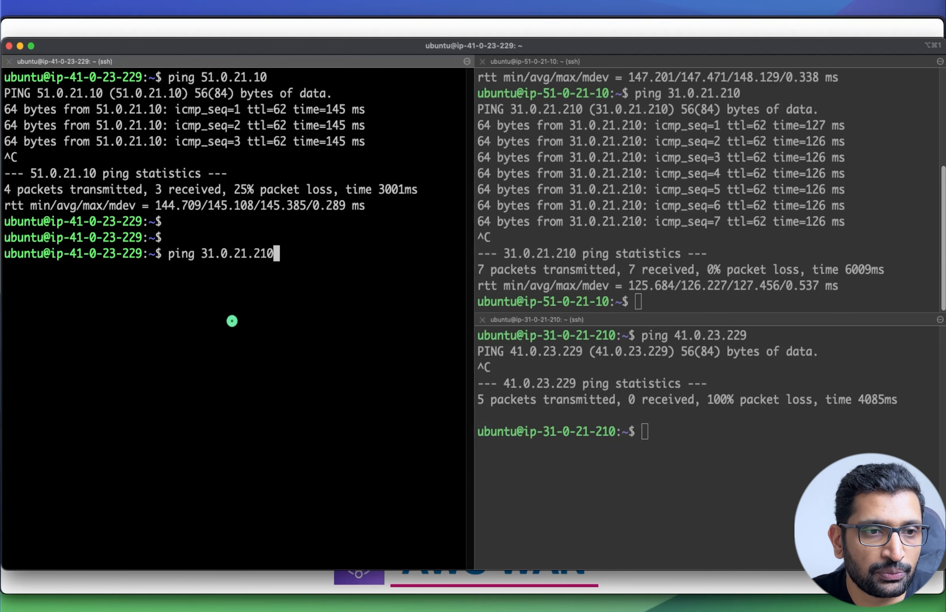
{"action": "key", "text": "Return"}
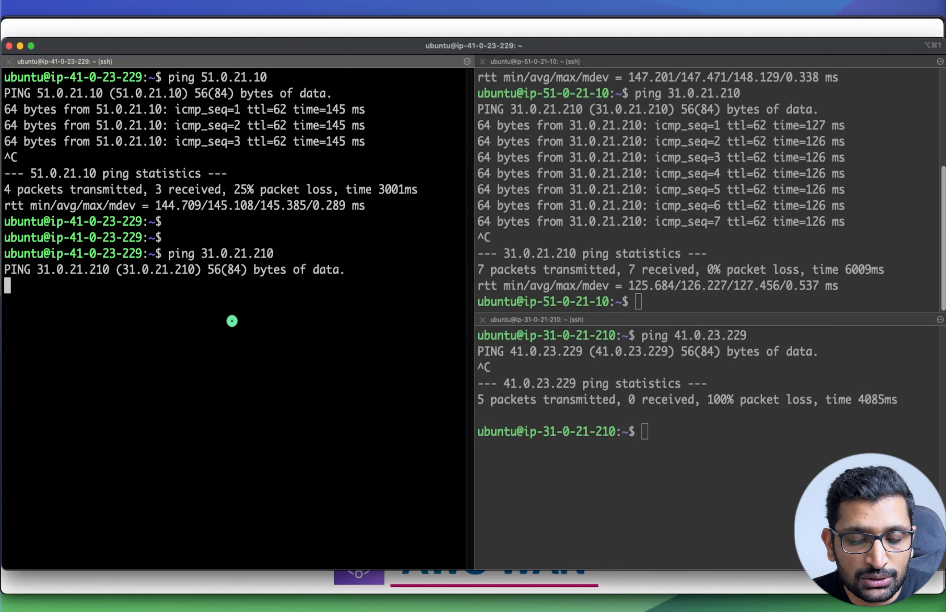
{"action": "key", "text": "ctrl+c"}
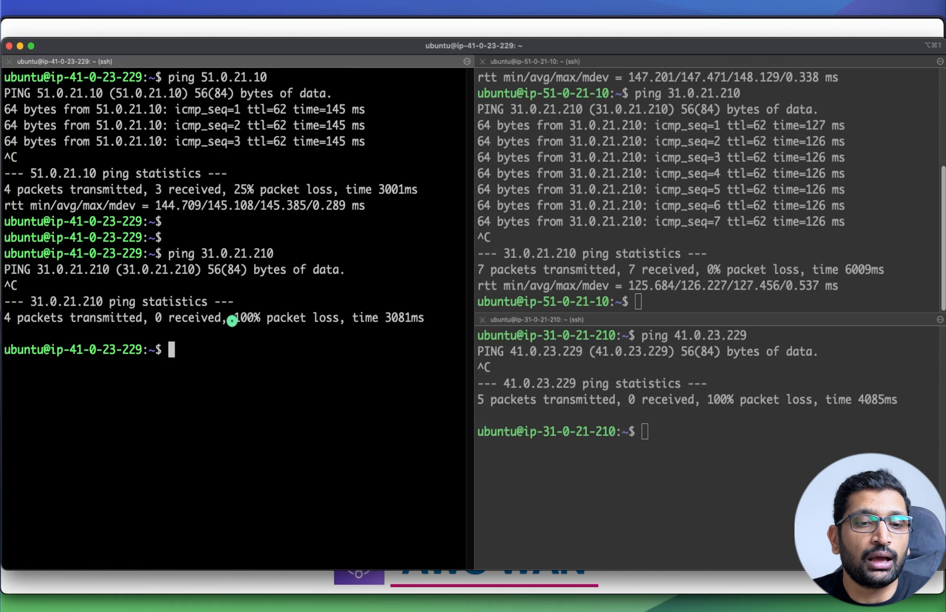
- Switch to the Firefox browser and open youtube.com in a new tab
{"action": "key", "text": "super+Tab"}
{"action": "key", "text": "super+Tab"}
{"action": "key", "text": "super+Tab"}
{"action": "key", "text": "super+Tab"}
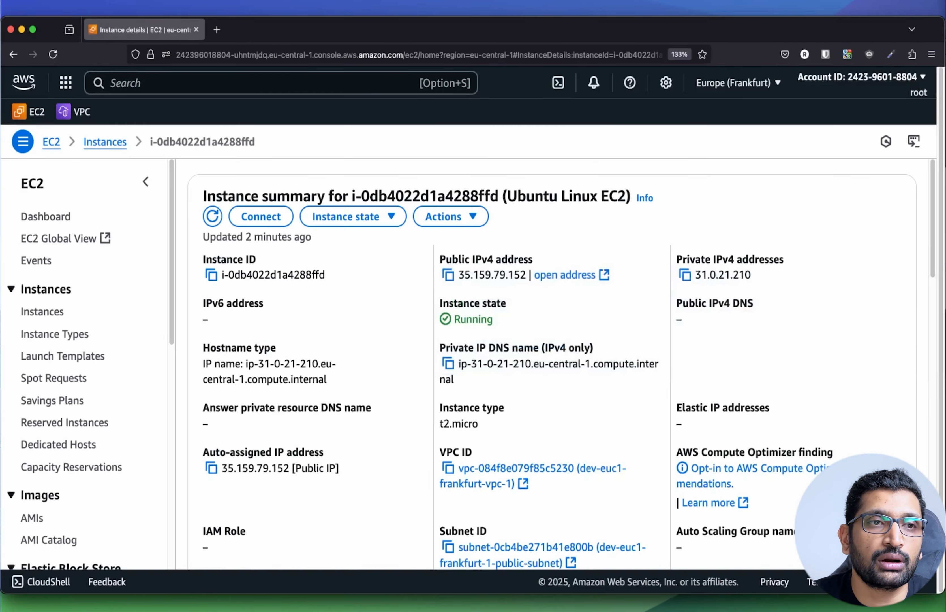
{"action": "left_click", "coordinate": [218, 31]}
{"action": "type", "text": "youtube.com/"}
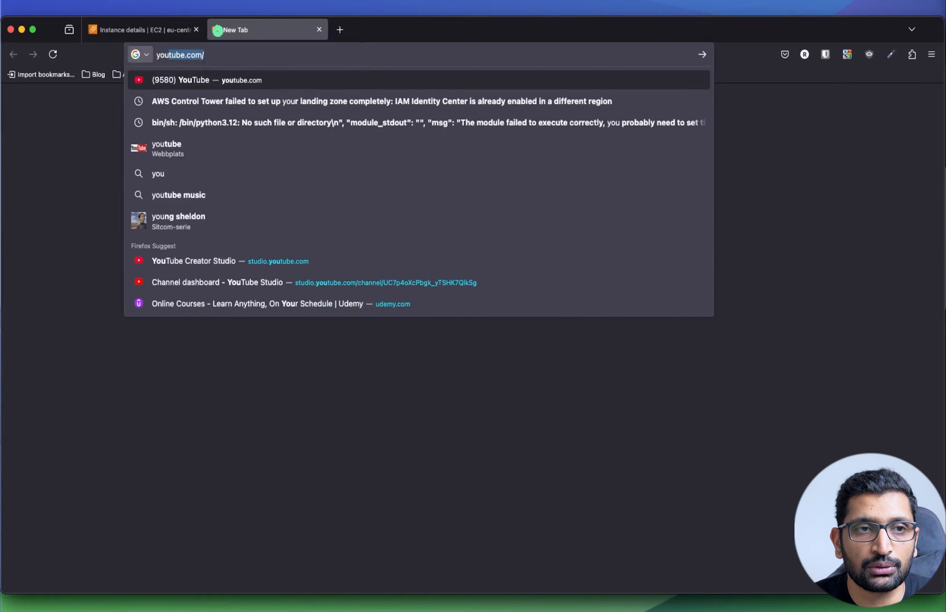
{"action": "key", "text": "Return"}
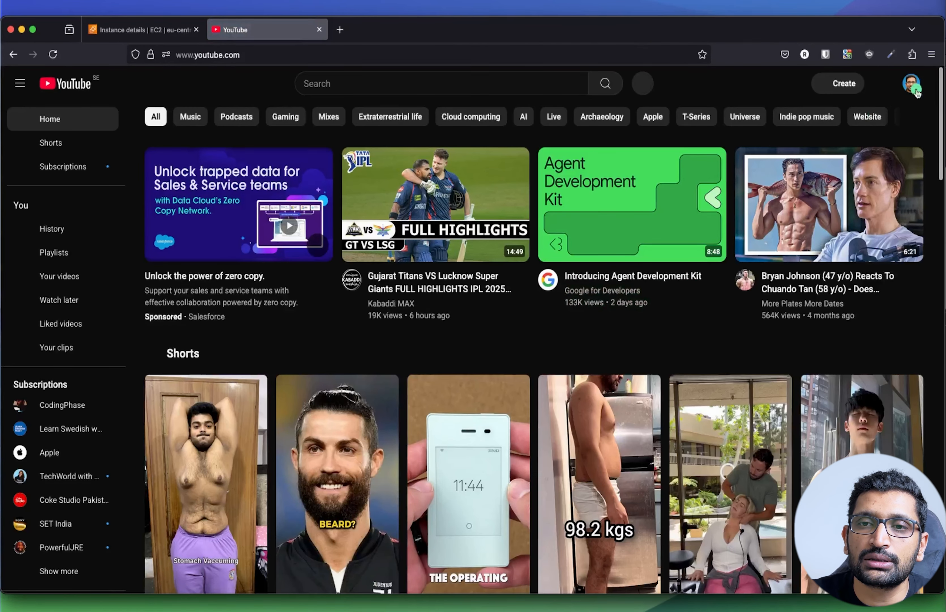
- Open the signed-in account's own channel and look through the members-only Azure videos on its Membership page
{"action": "left_click", "coordinate": [911, 84]}
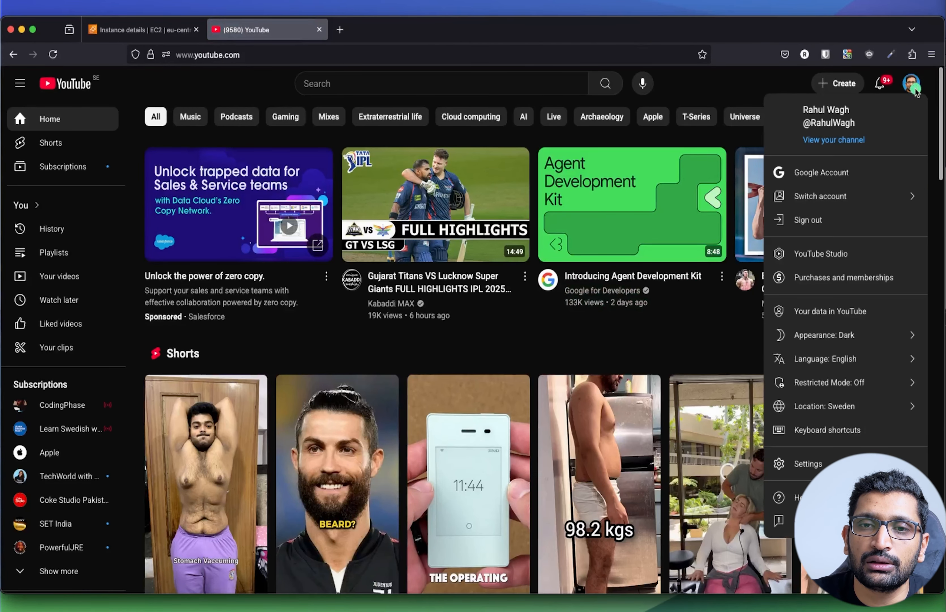
{"action": "left_click", "coordinate": [859, 136]}
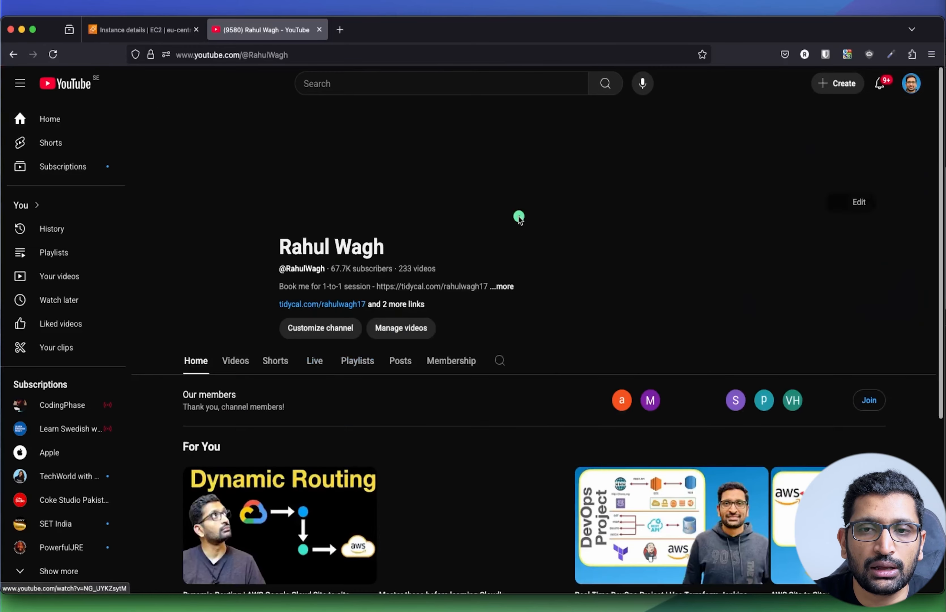
{"action": "left_click", "coordinate": [451, 363]}
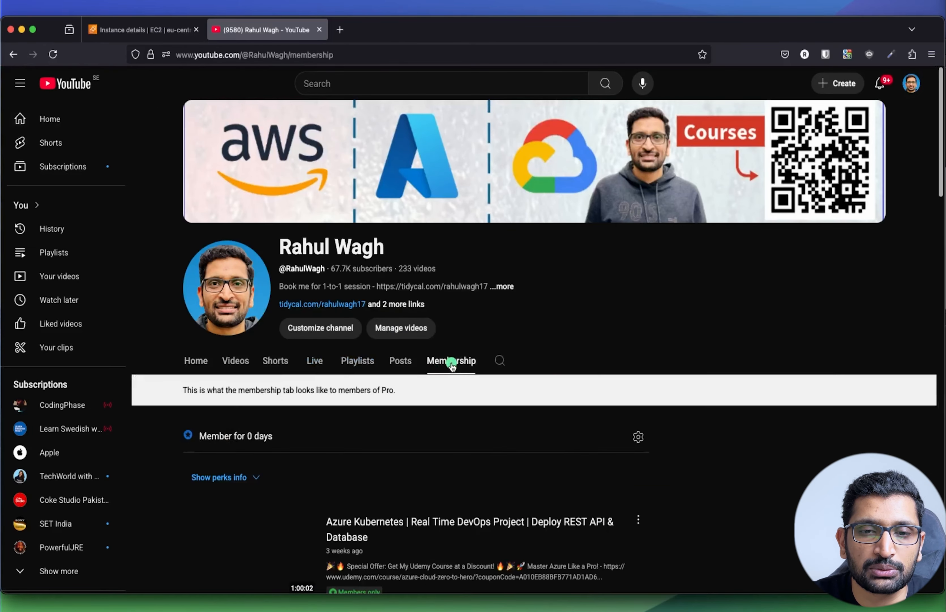
{"action": "scroll", "coordinate": [452, 365], "scroll_direction": "down", "scroll_amount": 10}
{"action": "scroll", "coordinate": [451, 365], "scroll_direction": "down", "scroll_amount": 12}
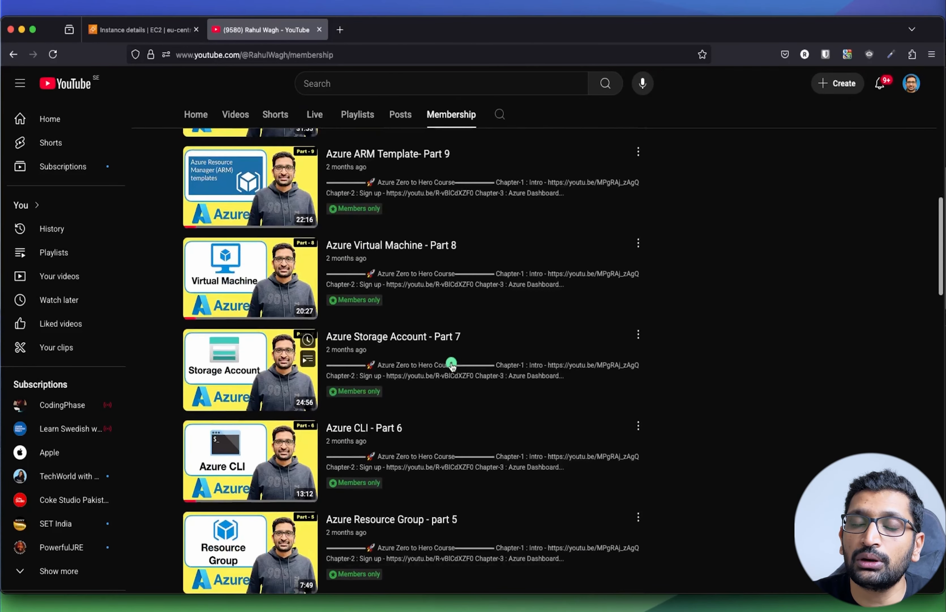
{"action": "scroll", "coordinate": [451, 365], "scroll_direction": "down", "scroll_amount": 4}
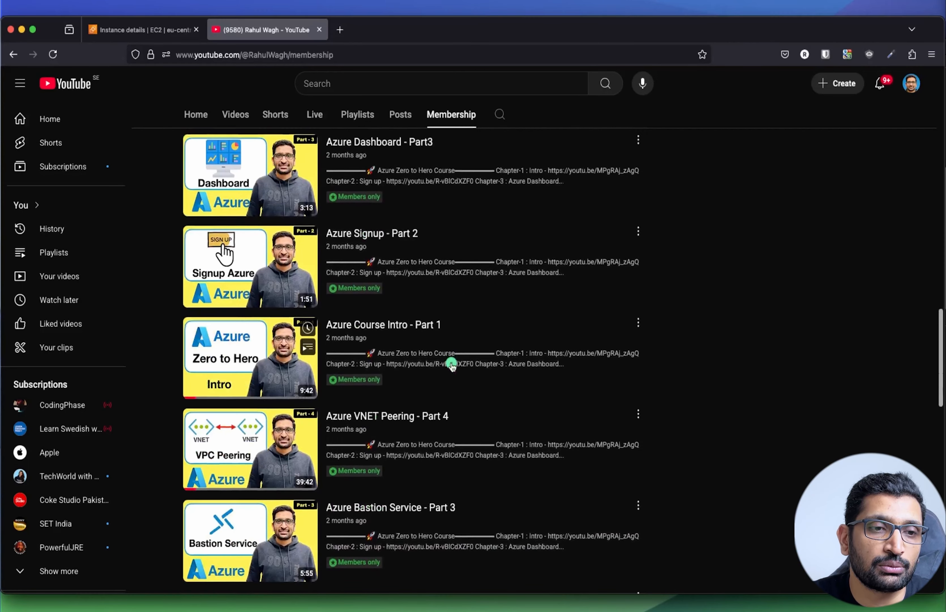